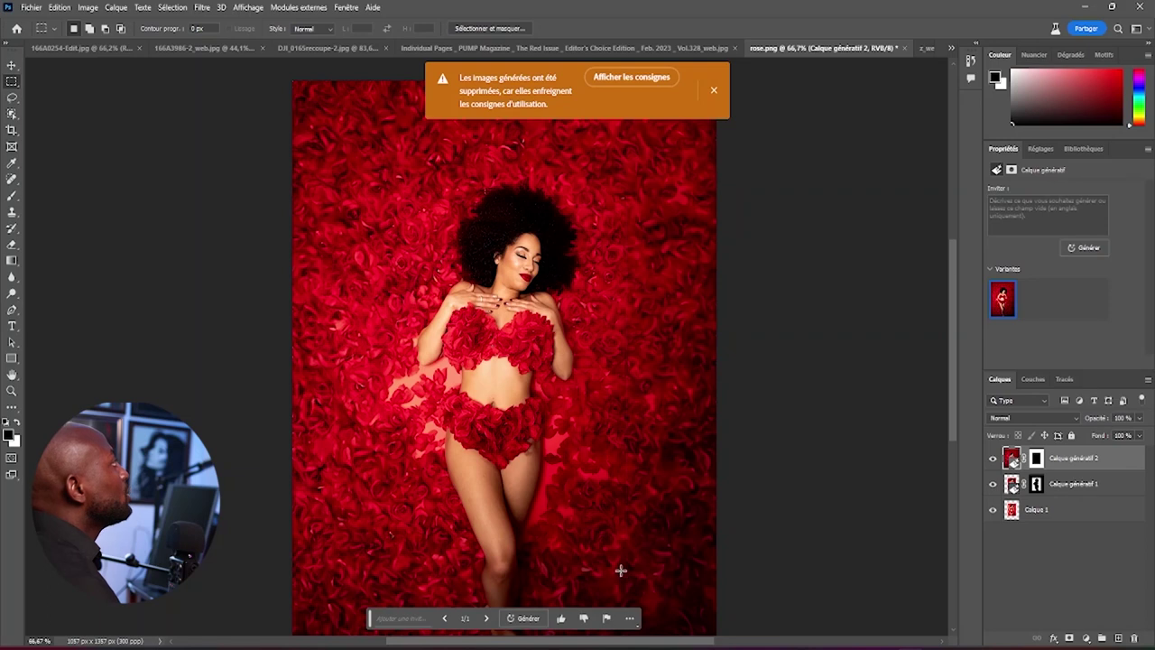
Switch to the z_web.jpg veil wedding photo and bring up Creative Cloud Desktop
scroll(609, 530, down, 3)
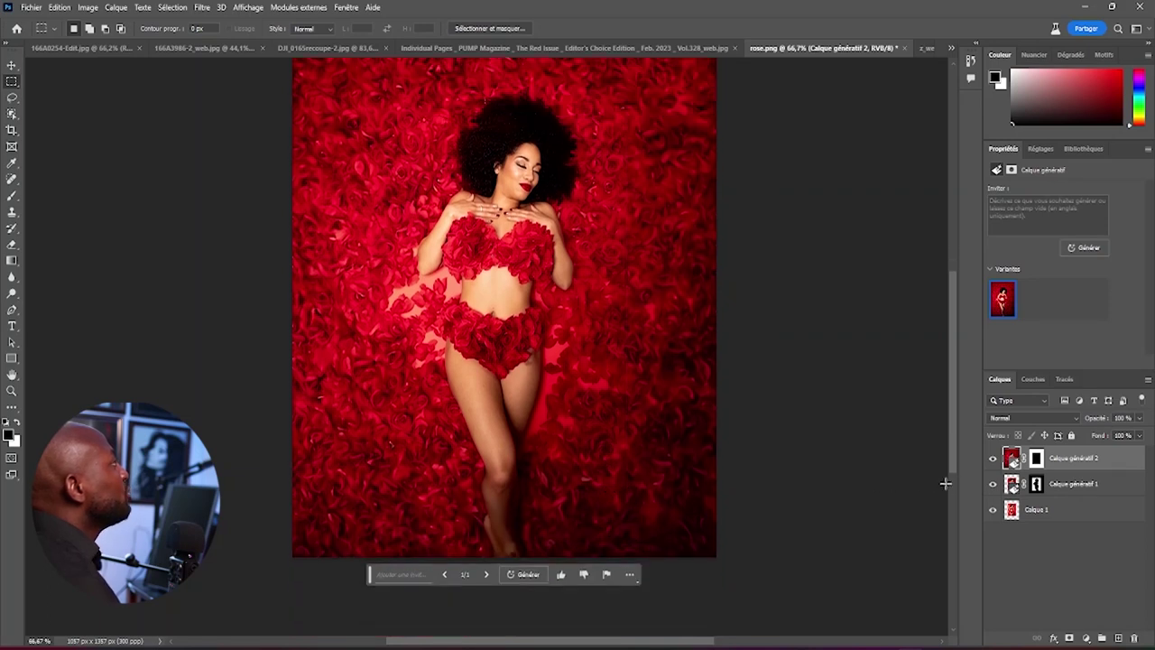
click(994, 459)
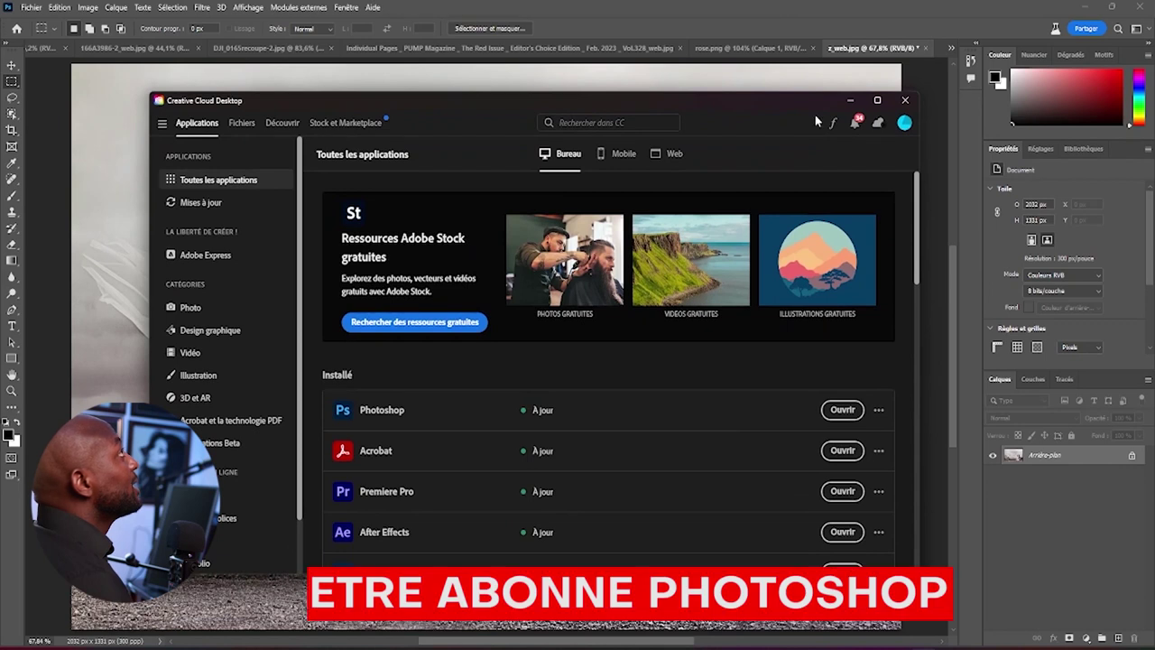
Maximize Creative Cloud, show the Beta applications list and launch Photoshop (Beta)
click(877, 99)
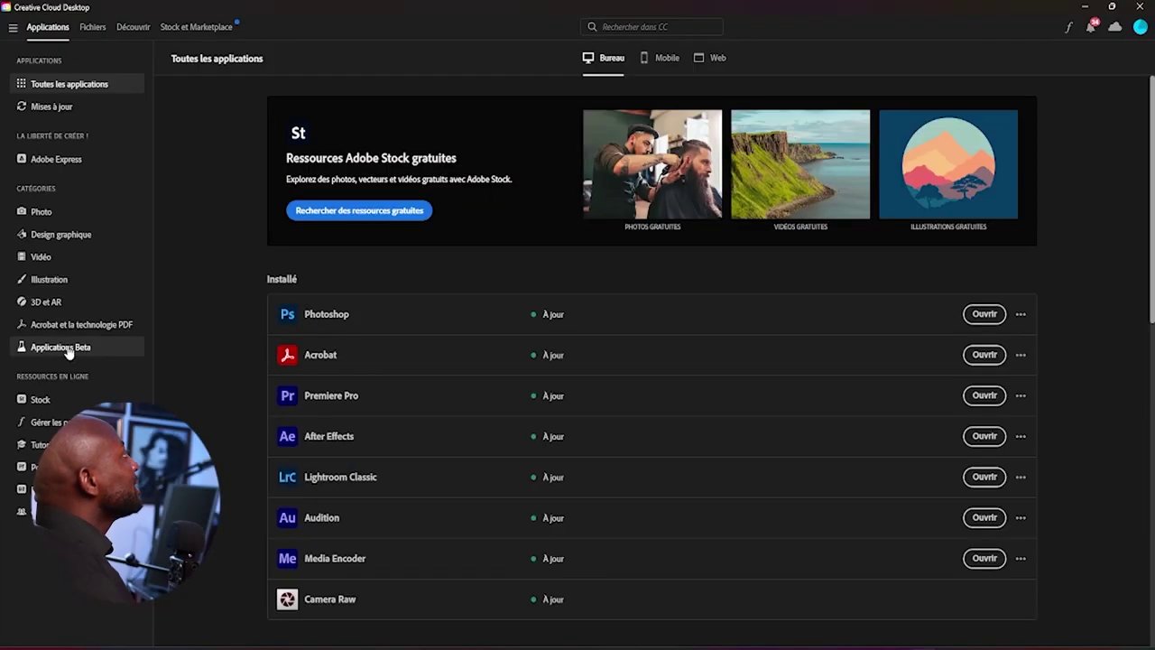
click(68, 350)
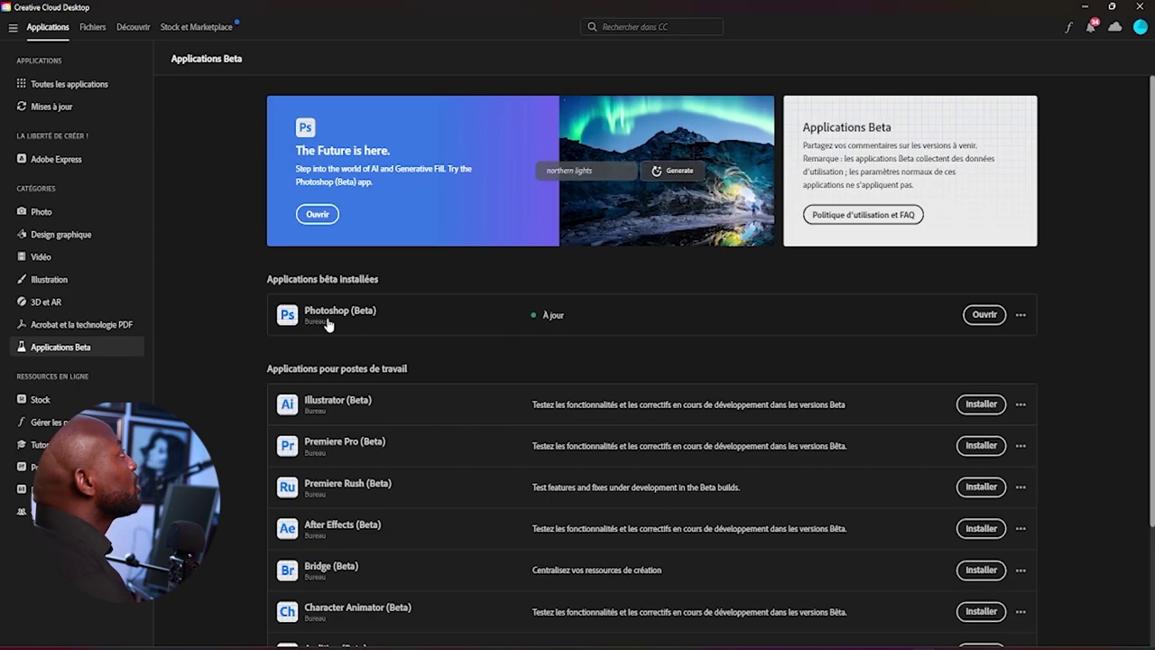
click(986, 323)
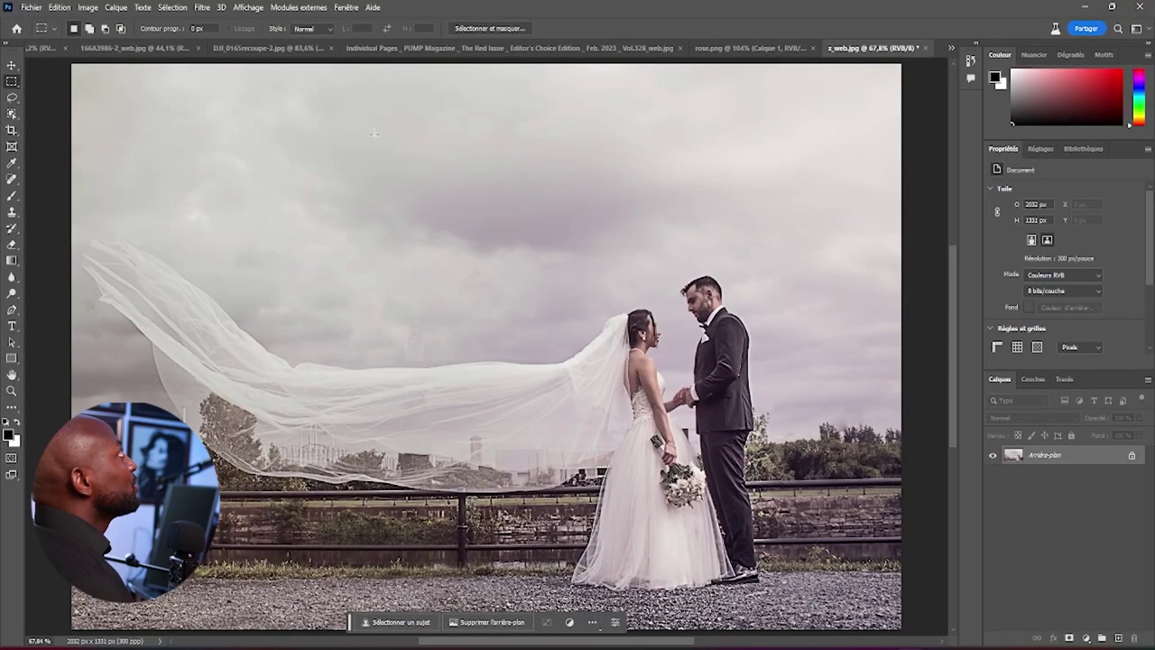
click(46, 53)
click(271, 49)
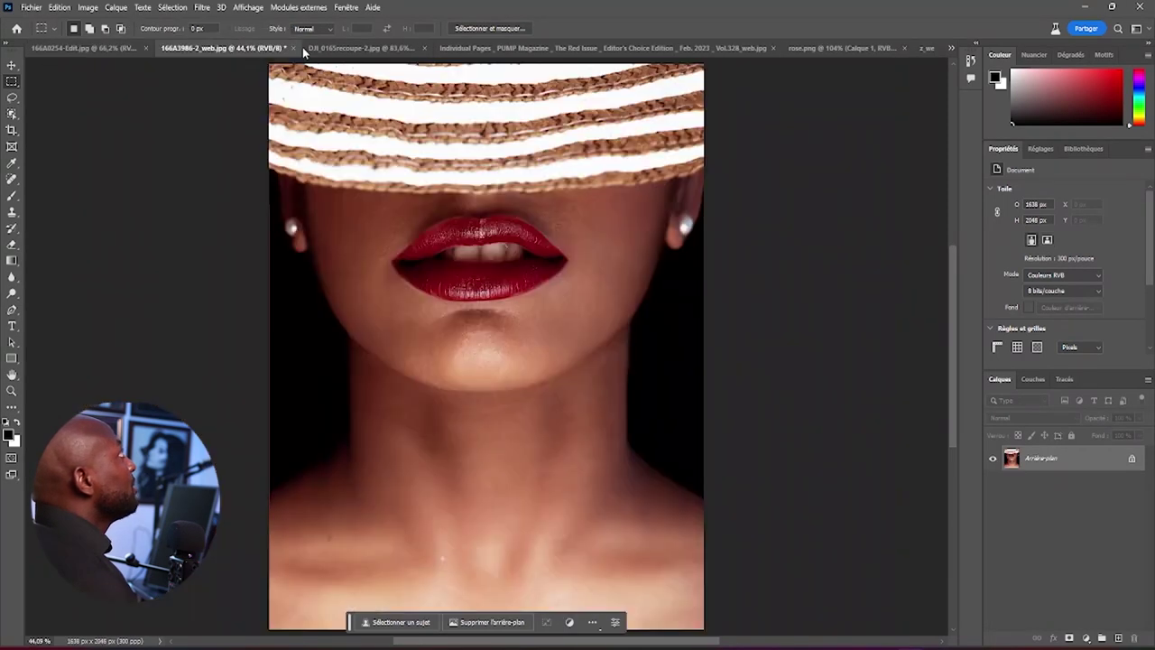
click(361, 49)
click(104, 51)
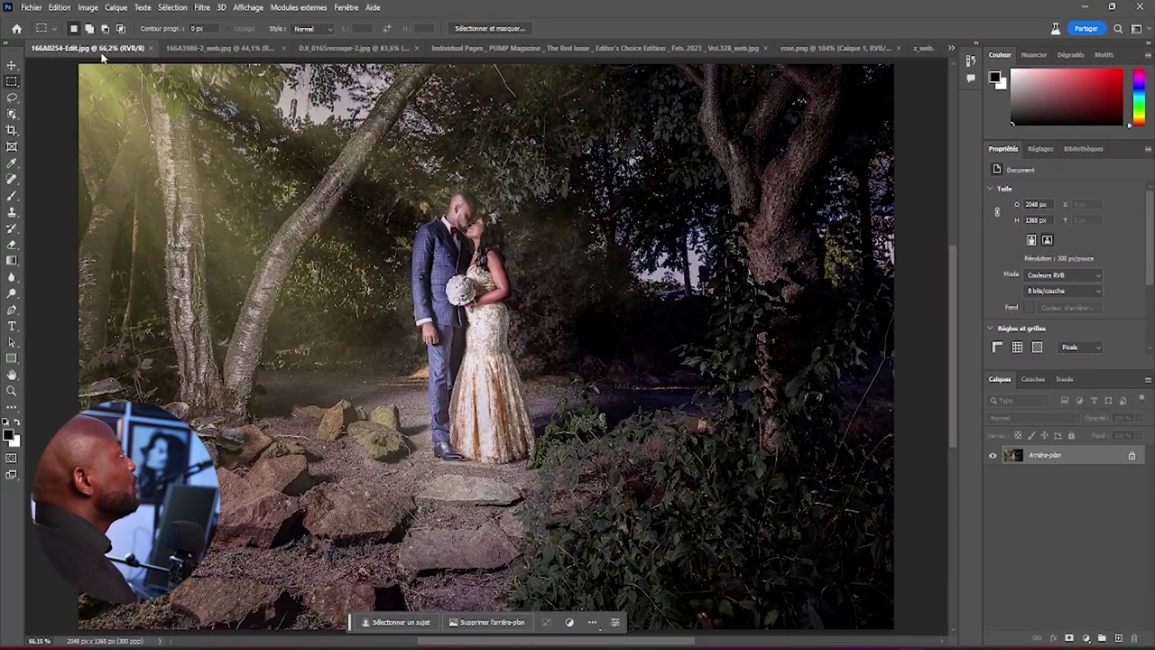
click(242, 50)
click(361, 48)
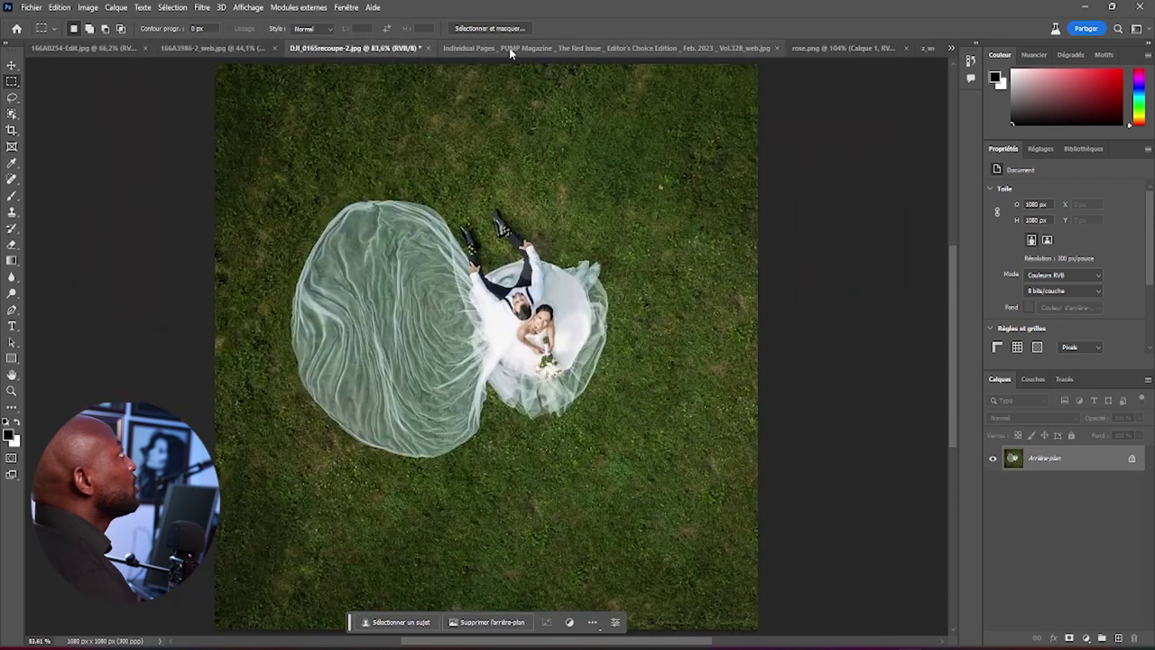
click(511, 49)
click(823, 50)
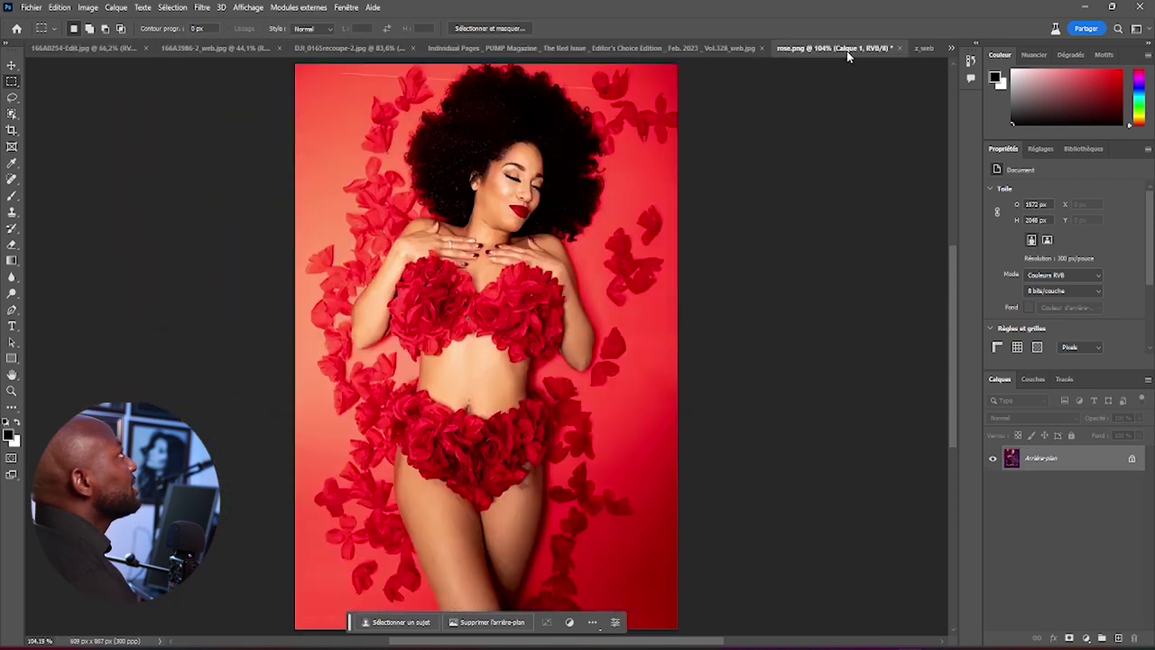
click(922, 49)
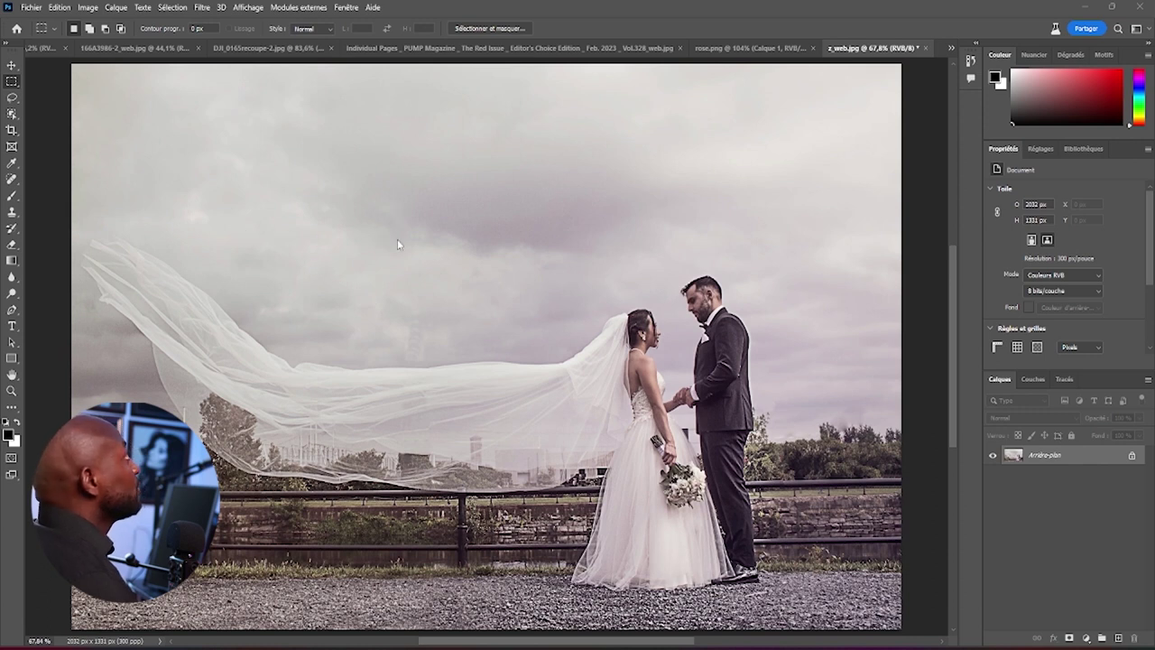
key(z)
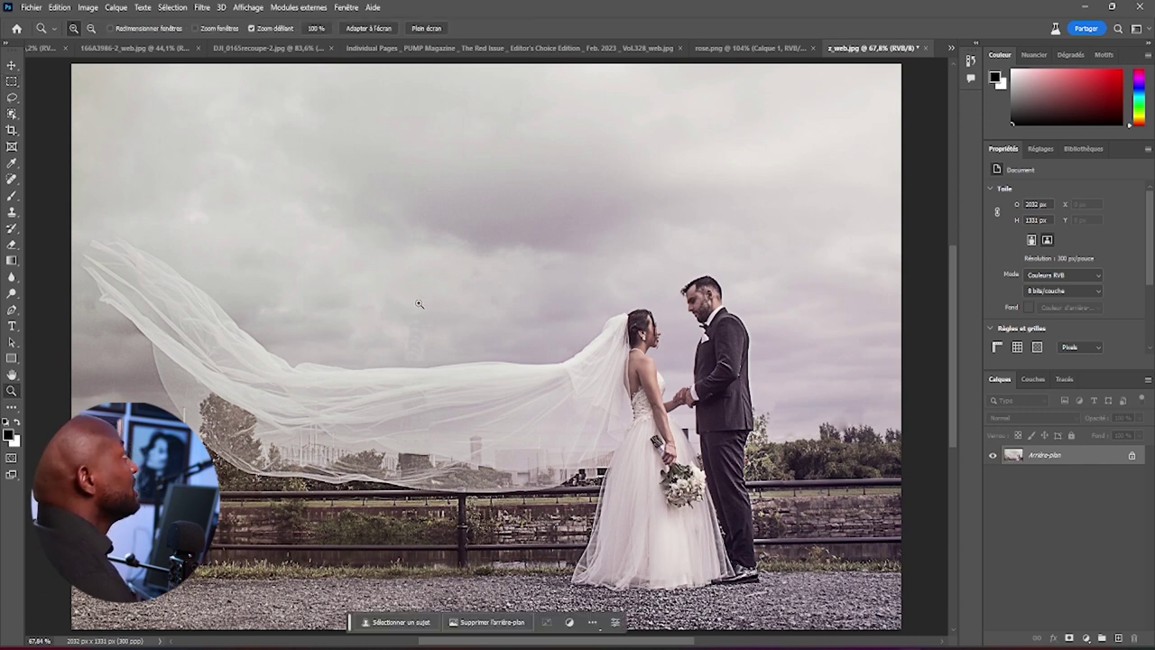
Zoom out and crop outward evenly to enlarge the z_web.jpg canvas to 3146 × 2075 px
alt+click(434, 299)
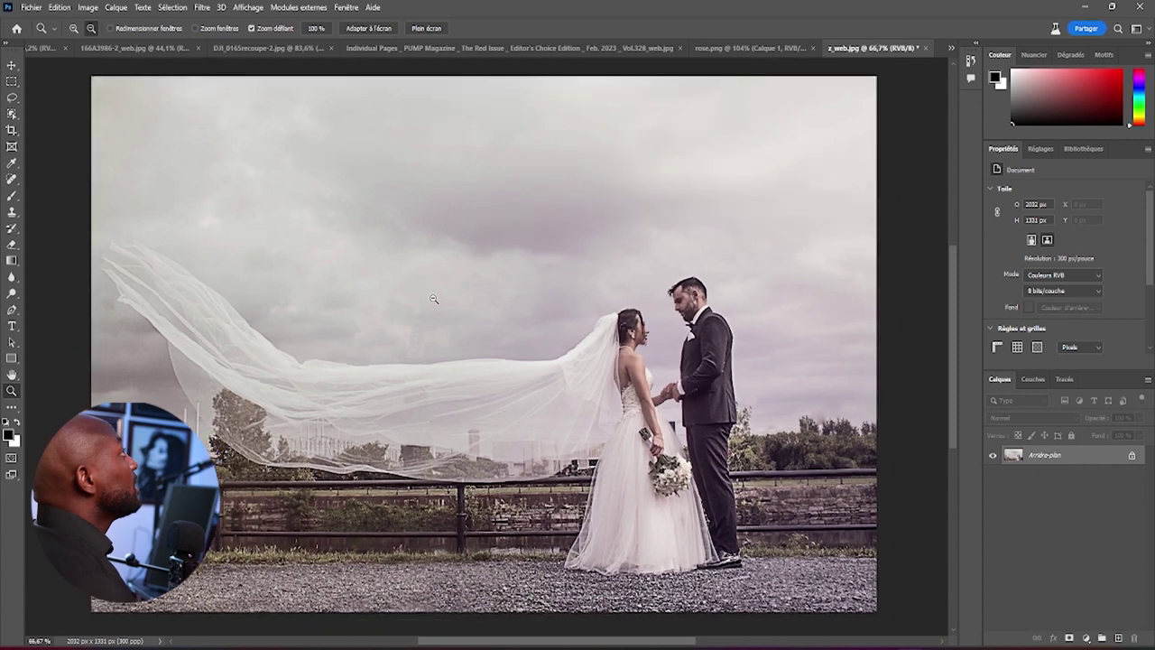
alt+click(424, 305)
key(m)
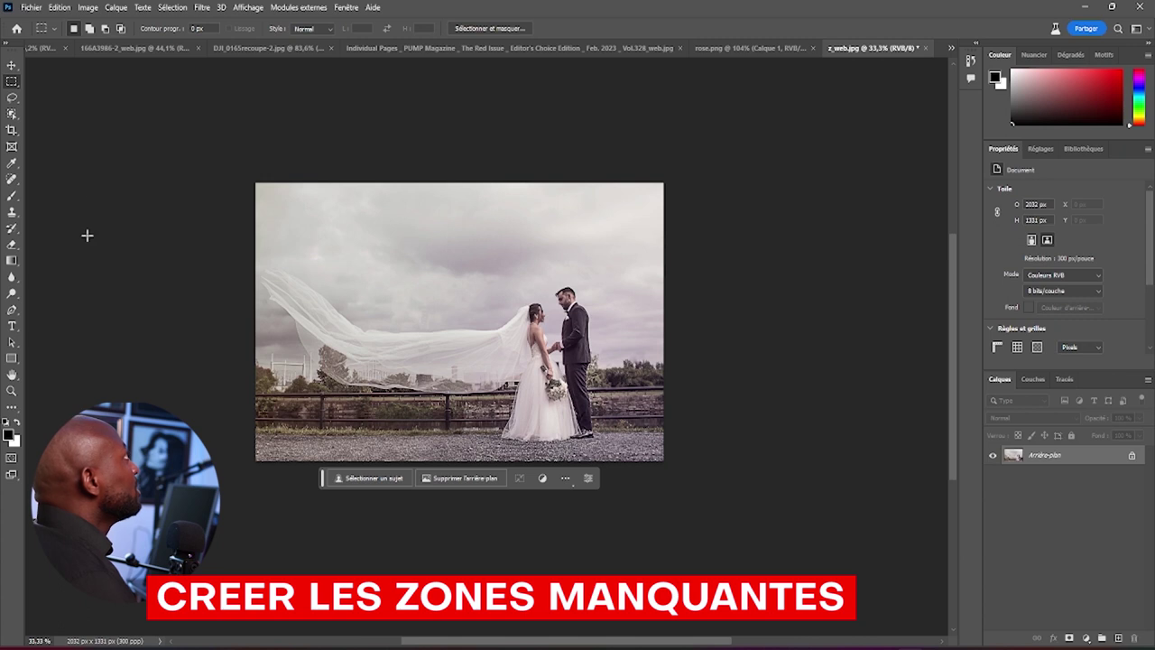
click(12, 130)
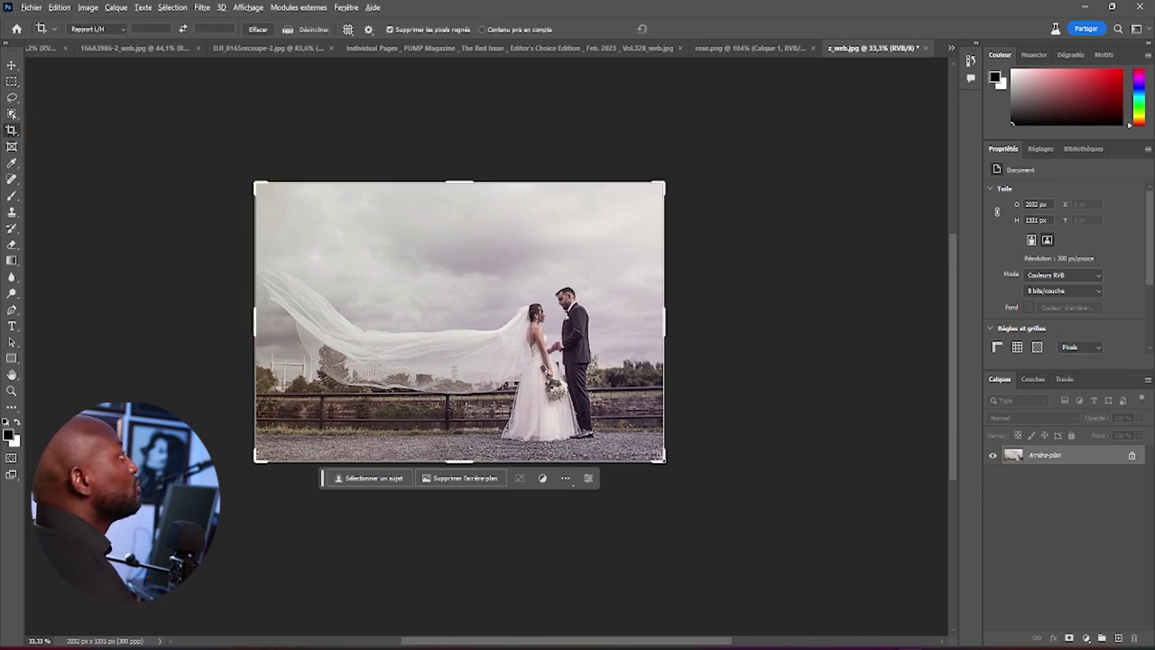
click(662, 461)
drag(667, 461, 773, 539)
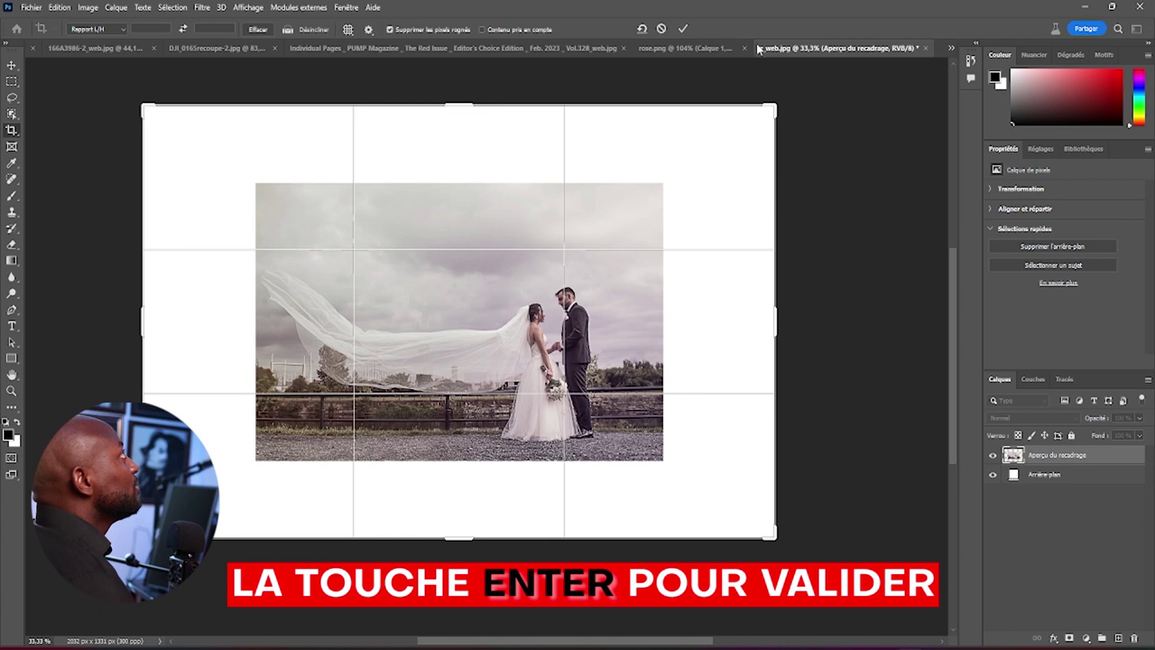
click(683, 28)
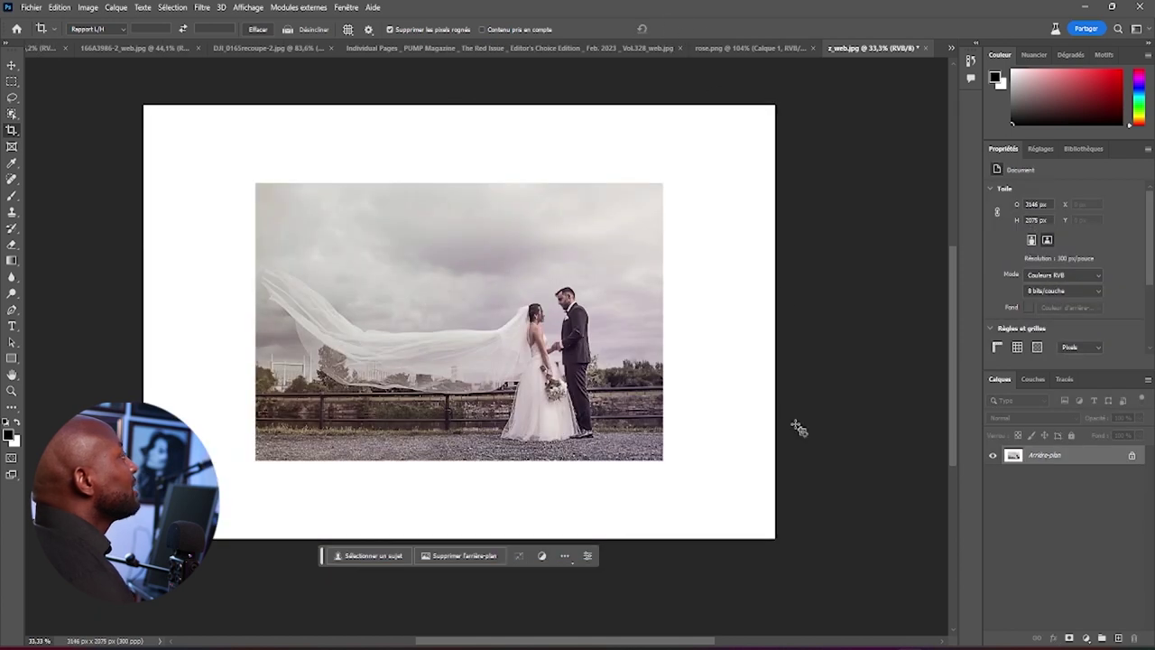
click(11, 82)
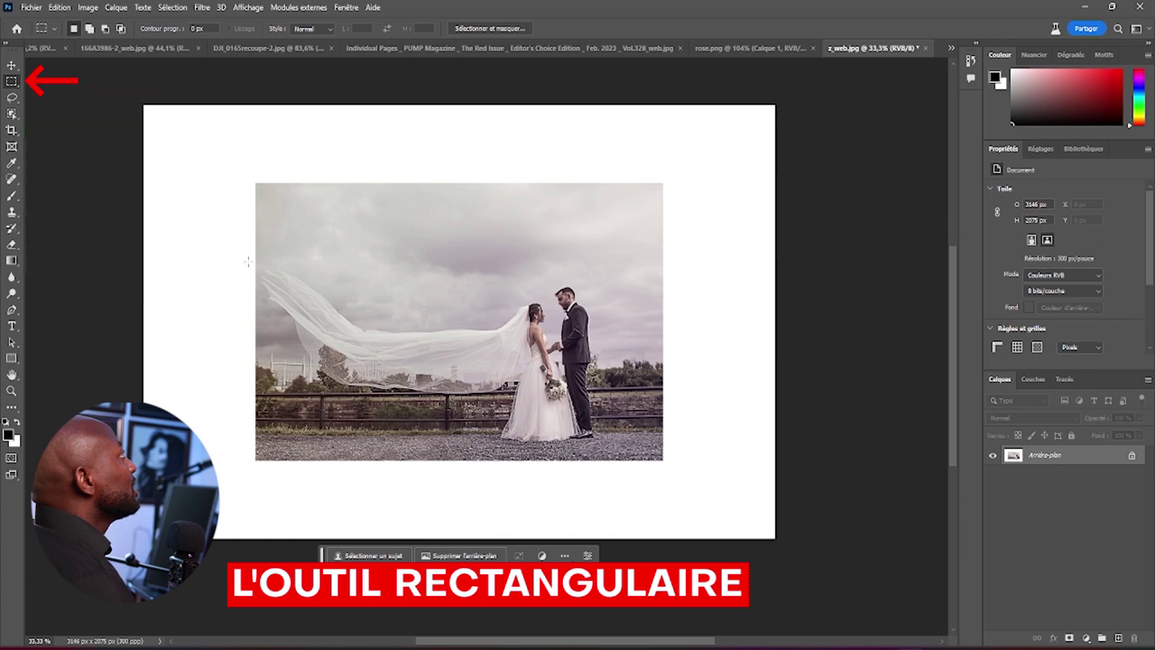
Marquee-select the original photo area and invert the selection to the white border
mouse_move(258, 184)
mouse_down()
mouse_move(317, 336)
mouse_move(488, 417)
mouse_move(662, 460)
mouse_up()
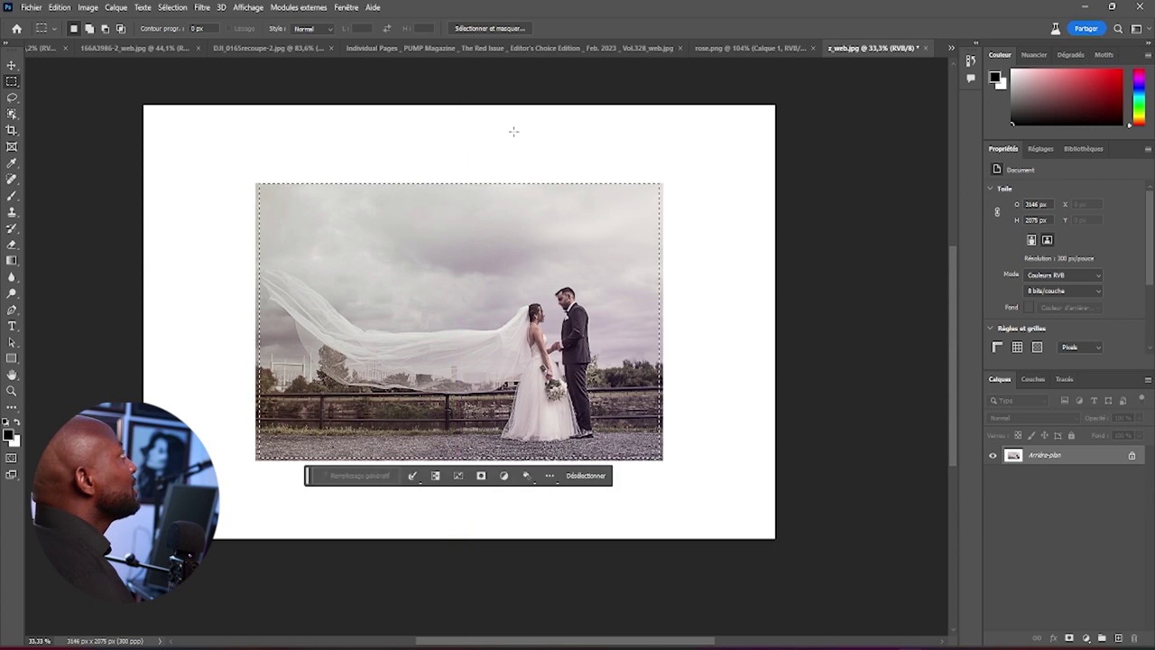
right_click(440, 265)
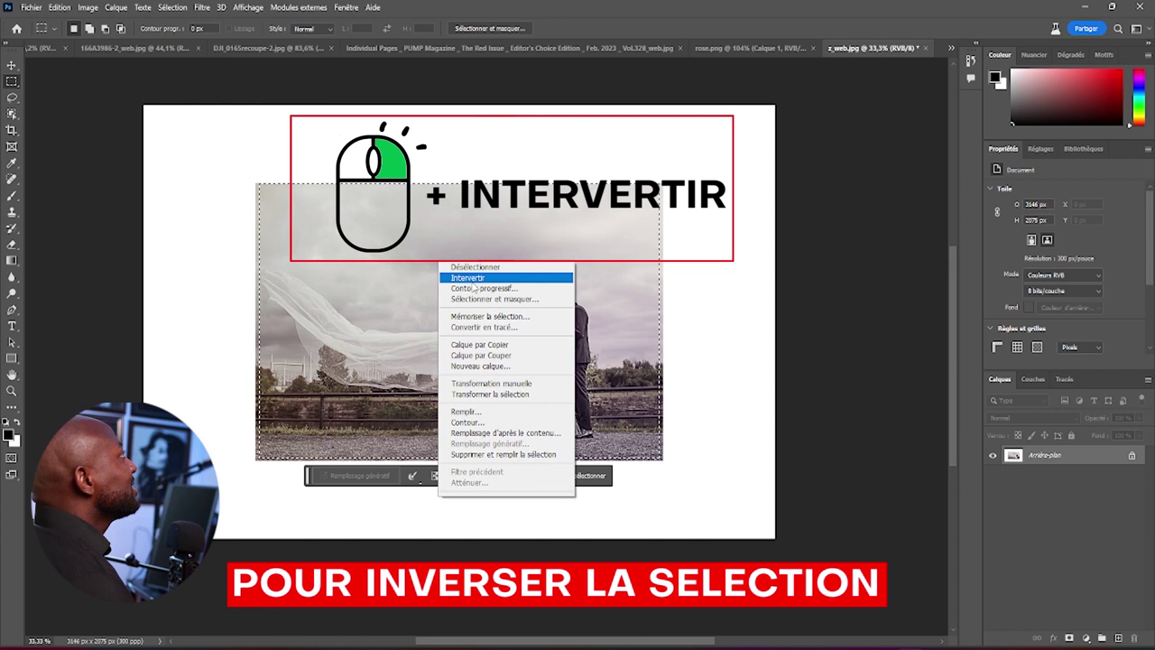
click(482, 278)
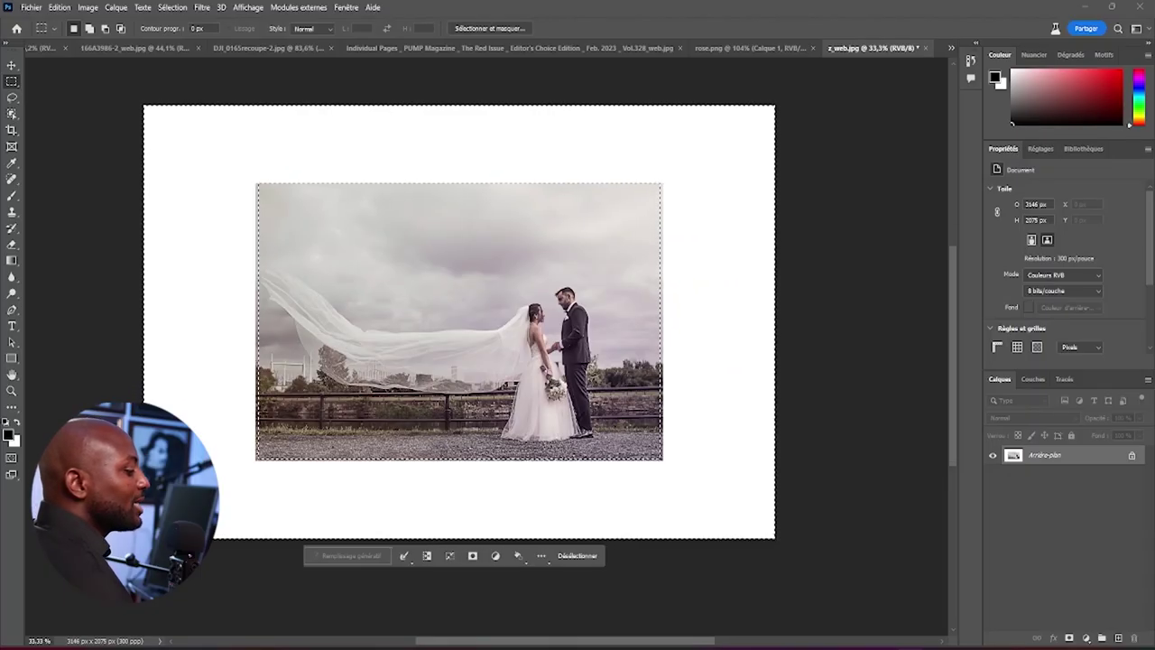
Reselect the white border and bring up the Generative Fill prompt
key(ctrl+d)
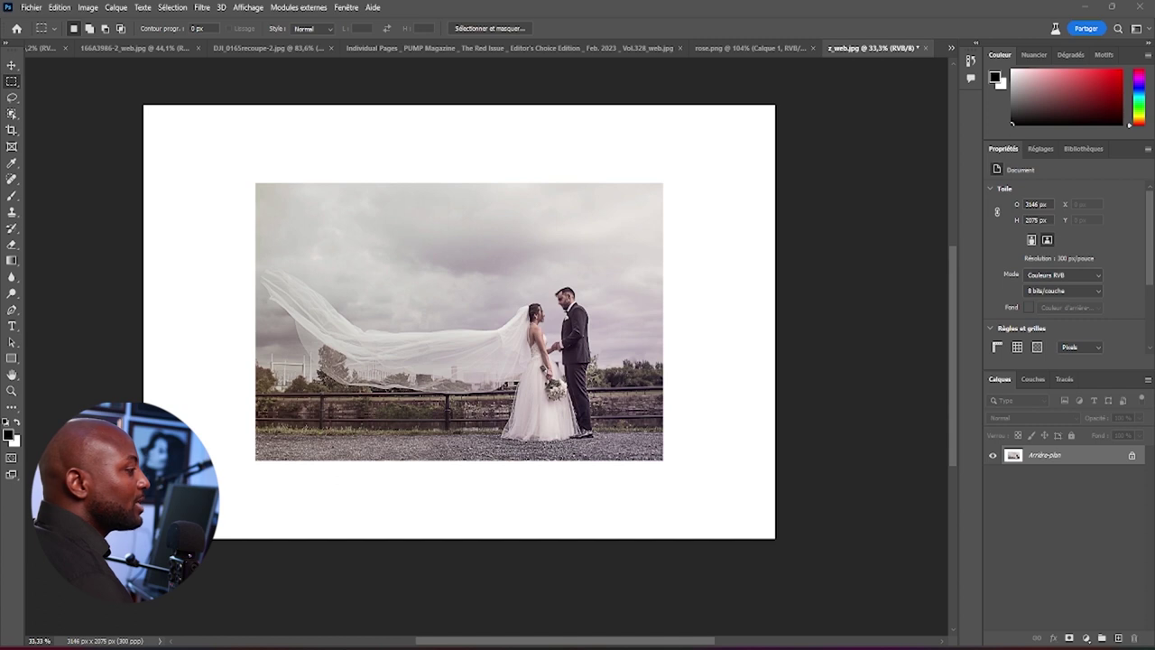
key(ctrl+shift+d)
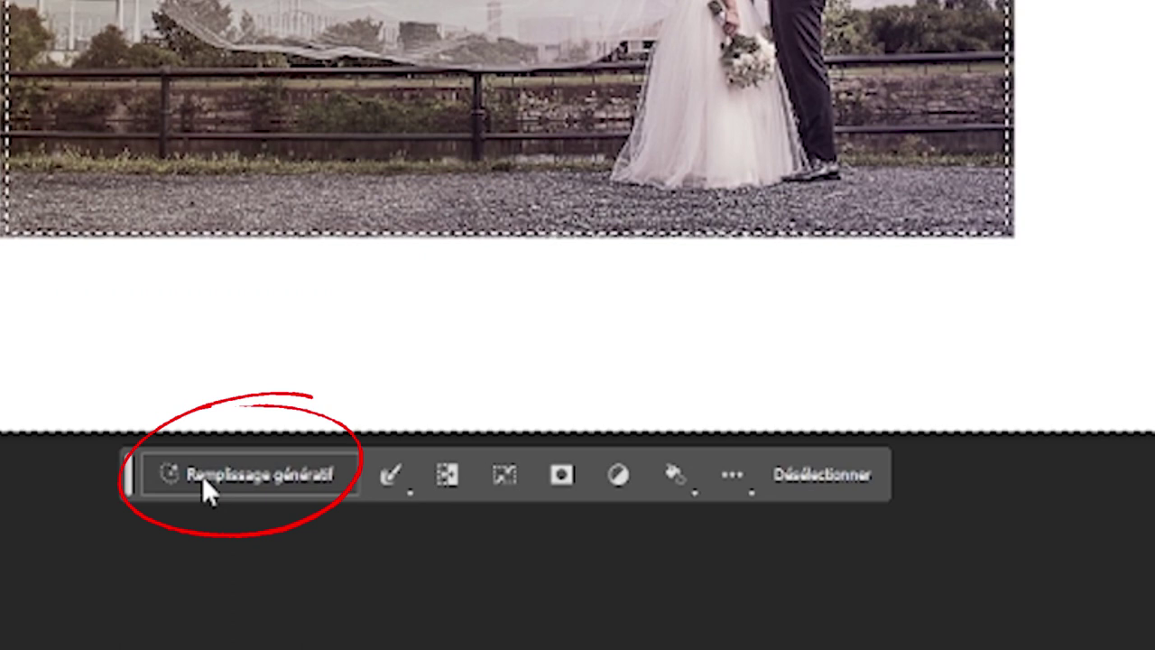
click(263, 477)
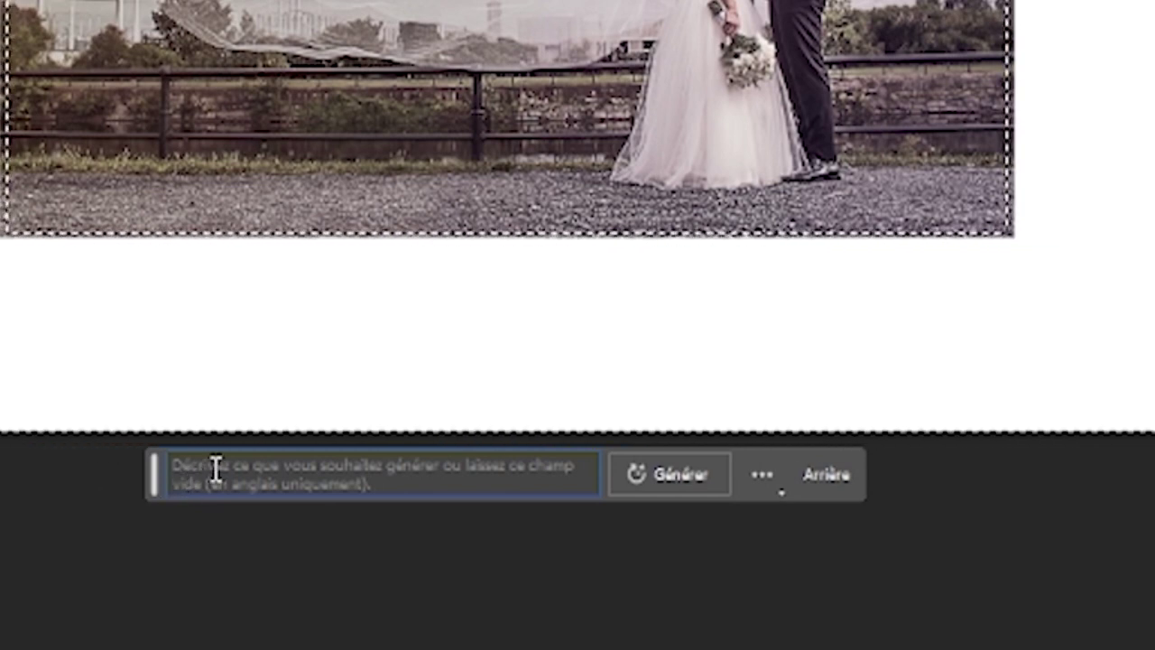
Clear all text from the Generative Fill prompt field
drag(312, 465, 556, 492)
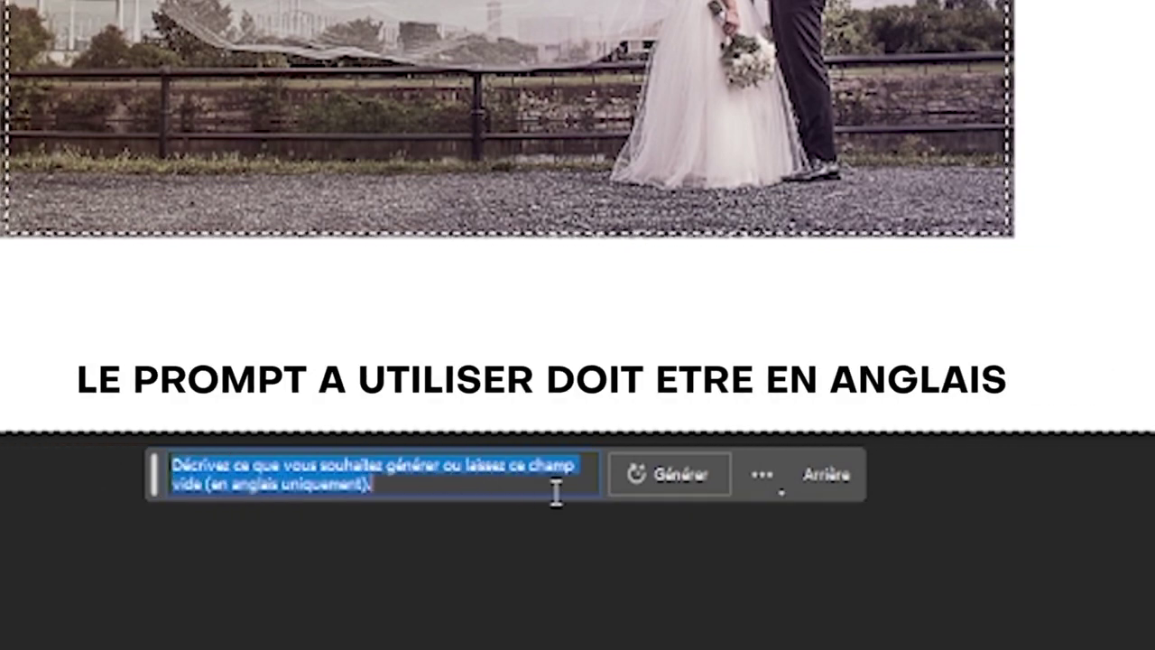
click(412, 485)
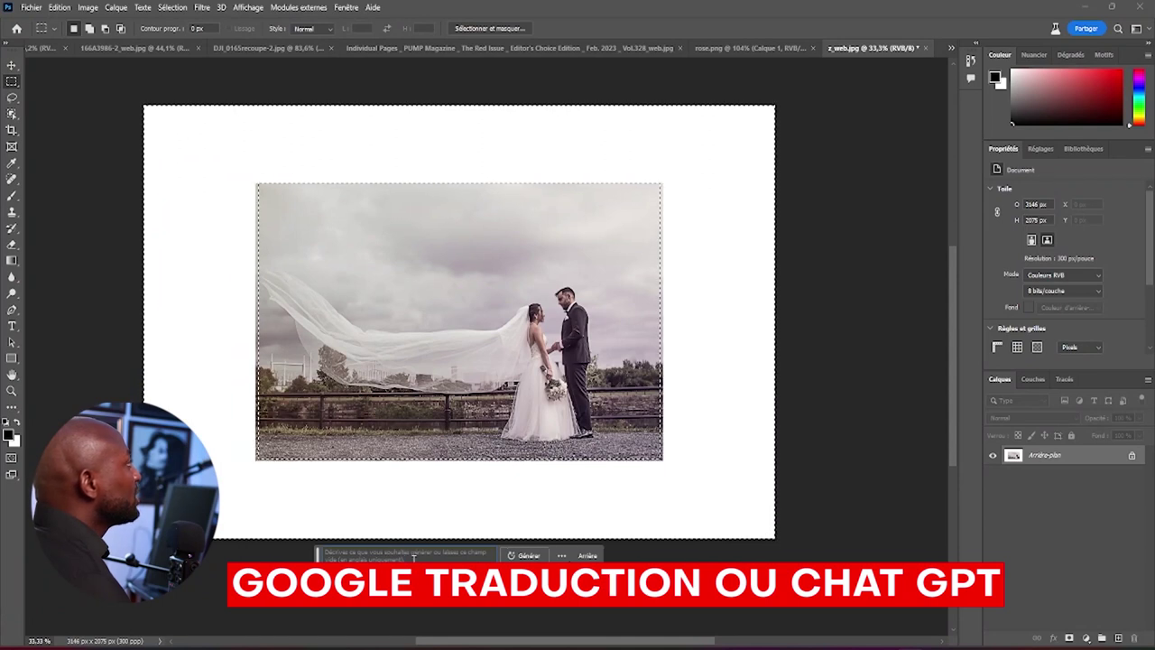
drag(412, 556, 315, 547)
key(BackSpace)
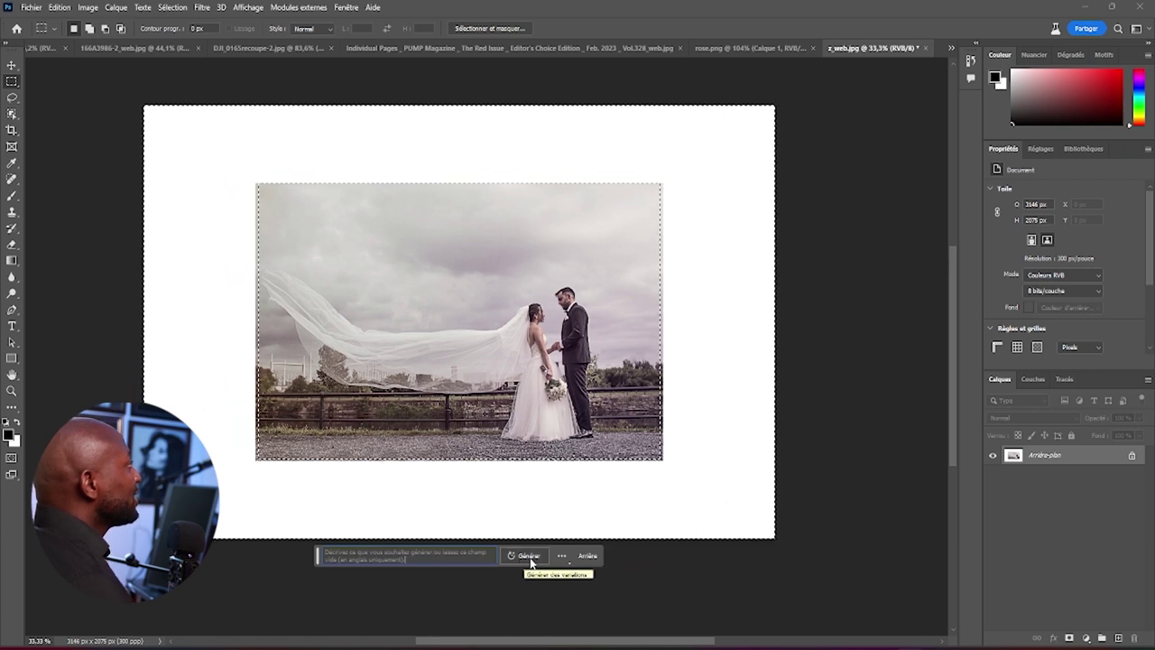
drag(409, 558, 324, 555)
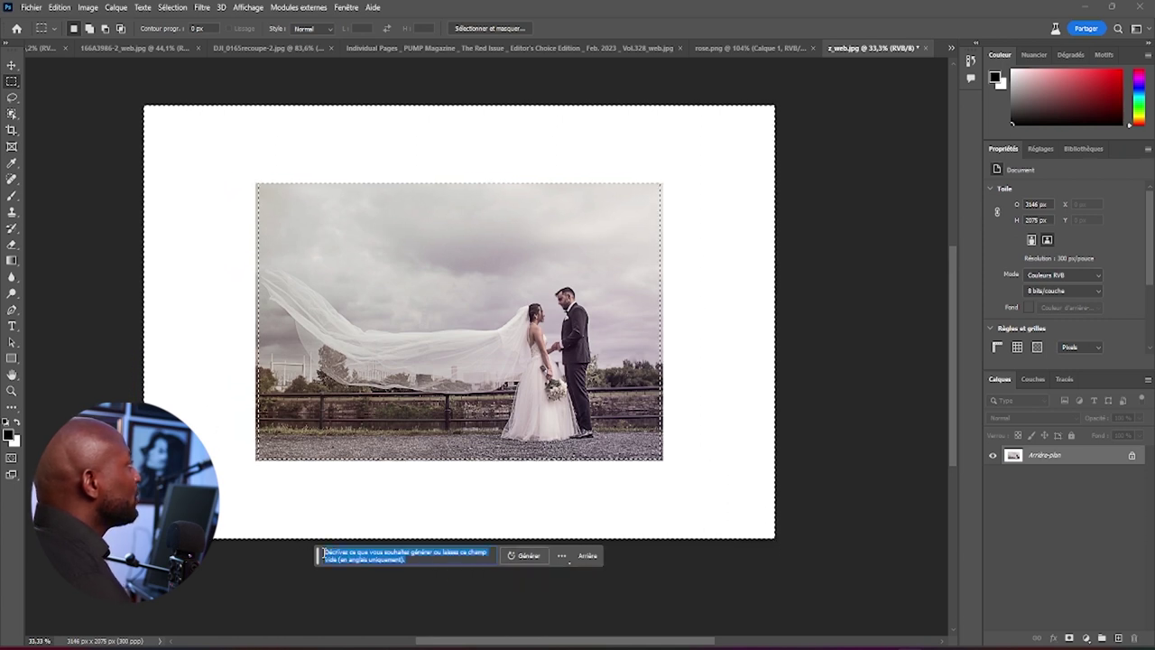
click(324, 554)
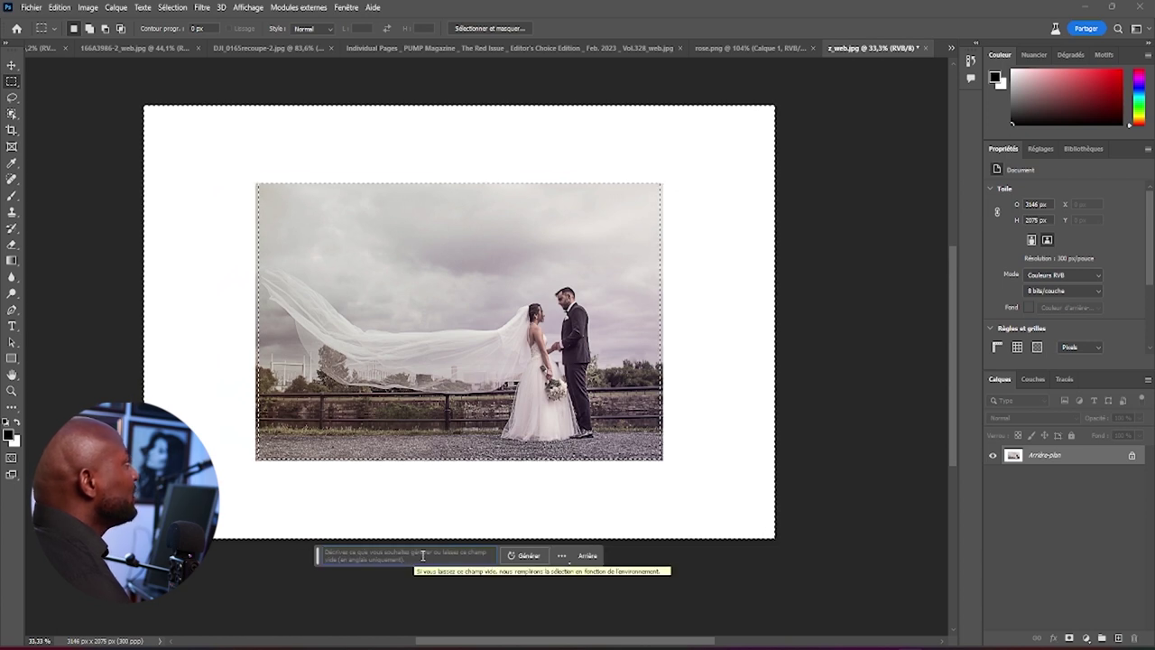
drag(407, 559, 394, 559)
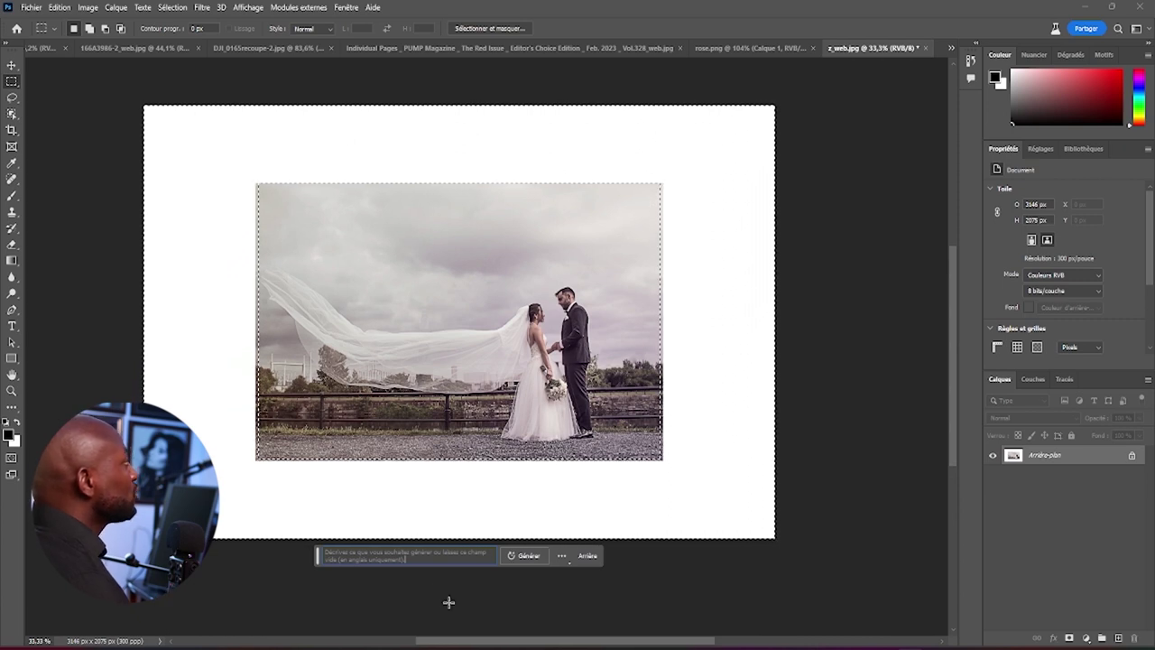
Generate fill for the empty border with a blank prompt and preview the three variants
click(524, 557)
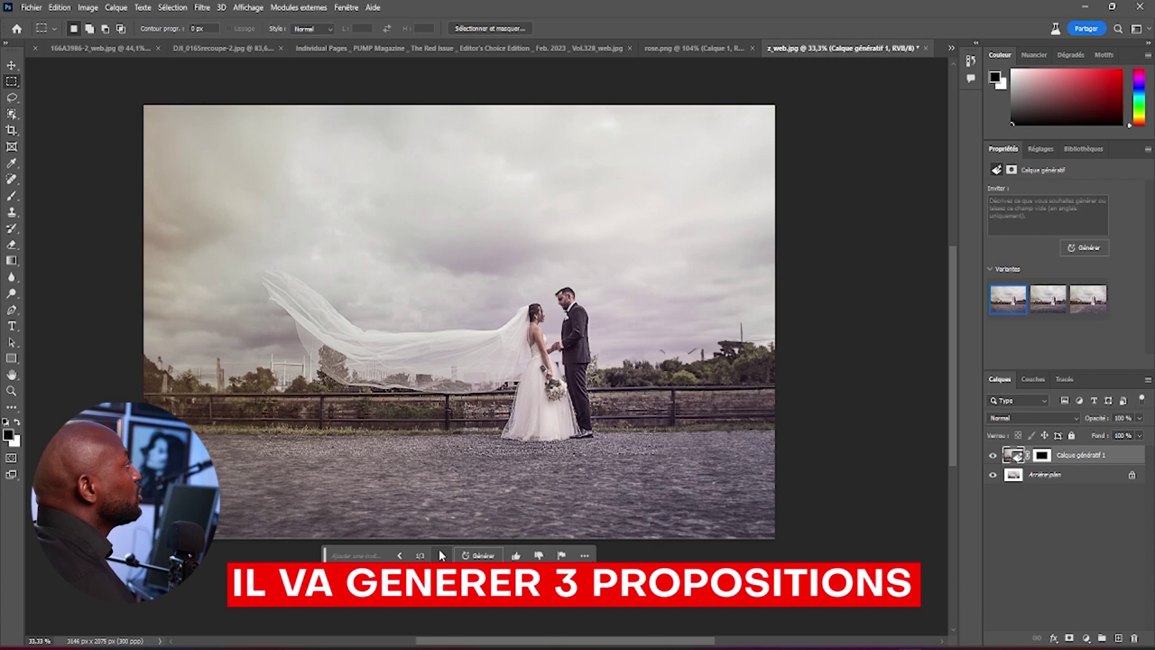
click(442, 555)
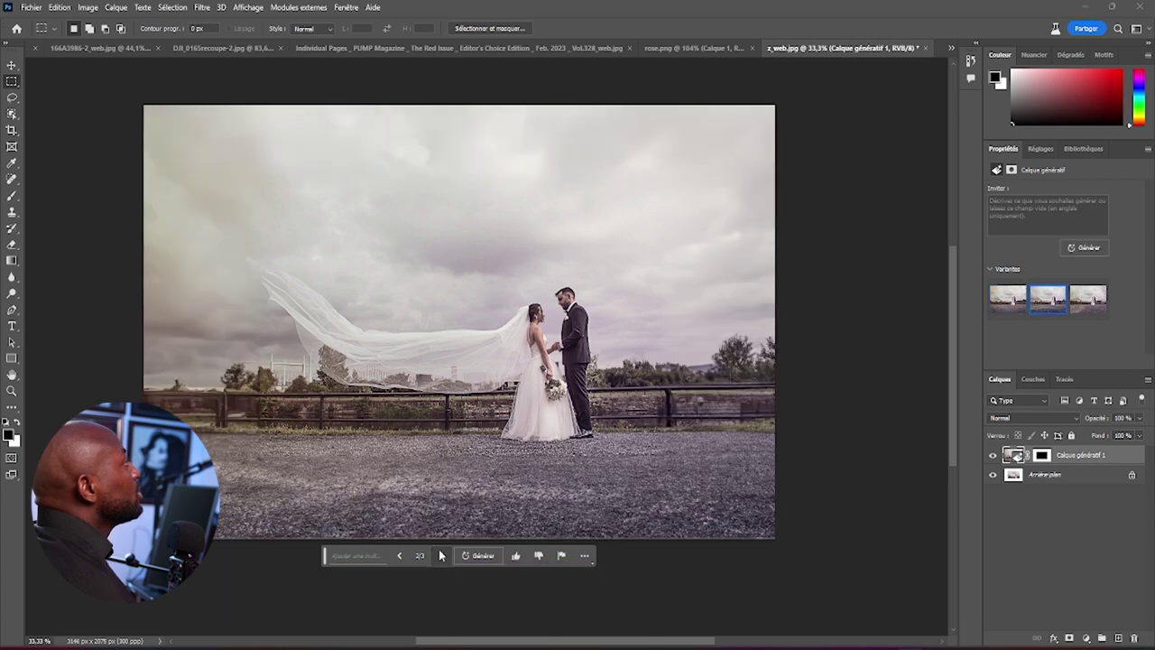
click(441, 555)
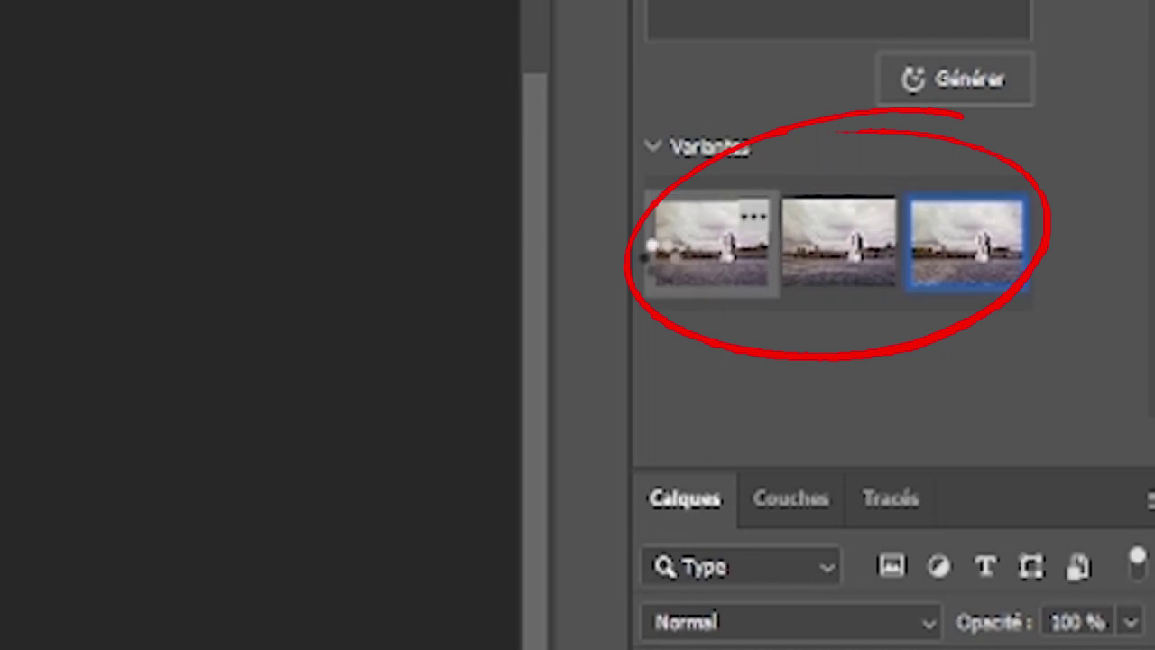
click(702, 287)
click(838, 260)
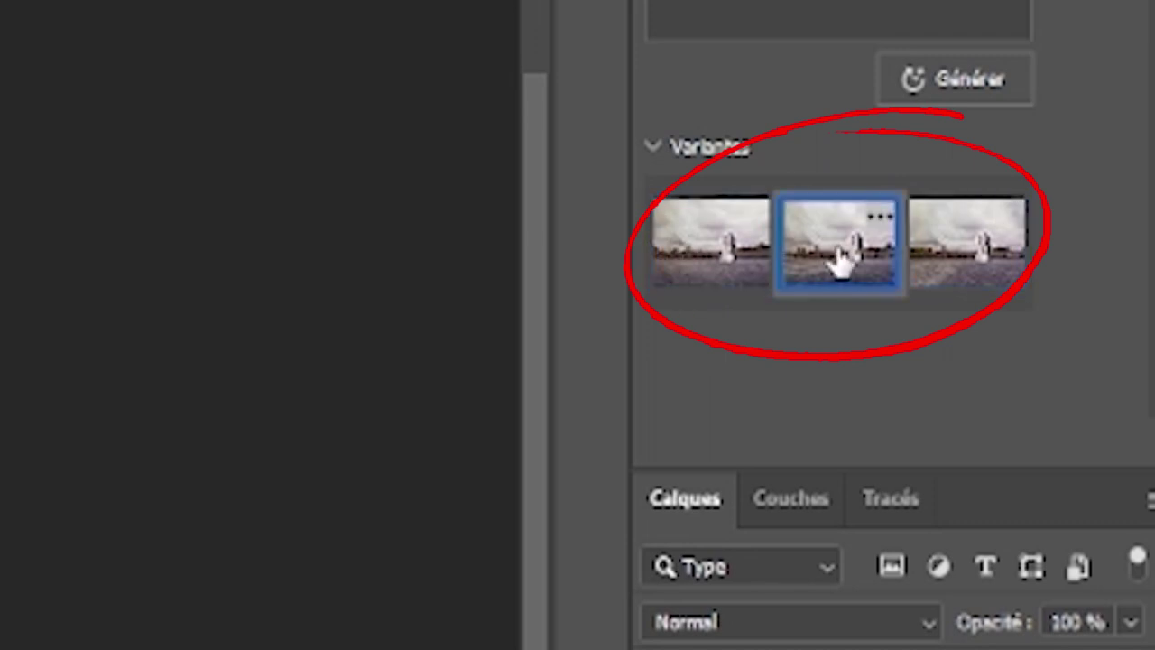
click(920, 261)
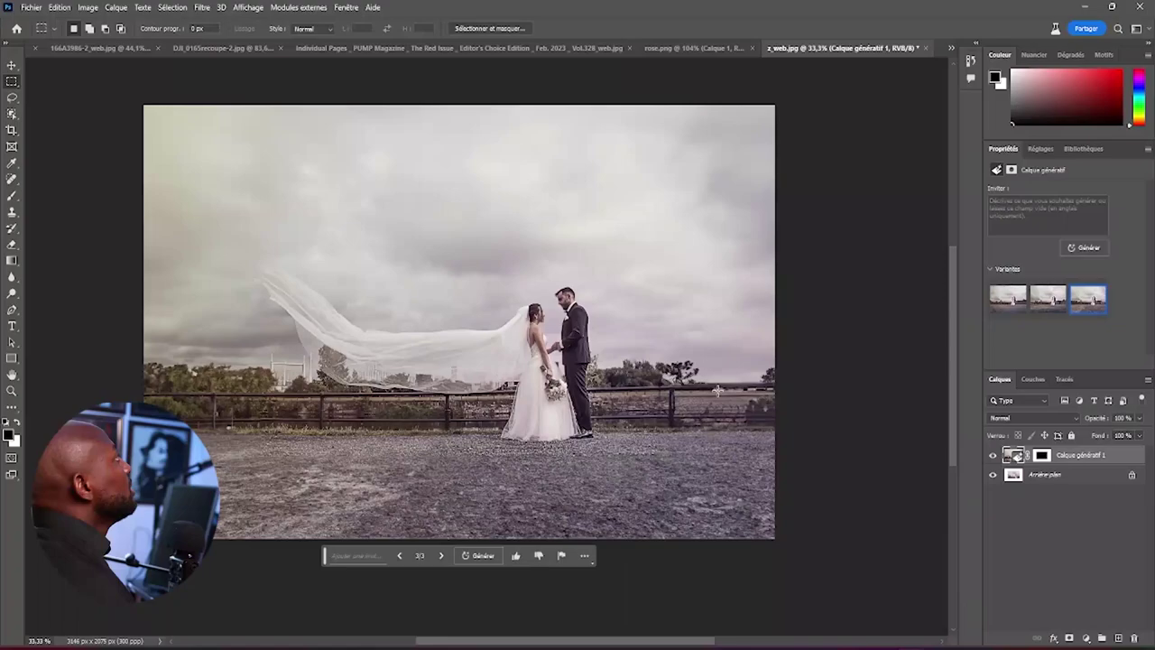
Settle on the third variant and start renaming the generated layer
click(398, 556)
click(398, 555)
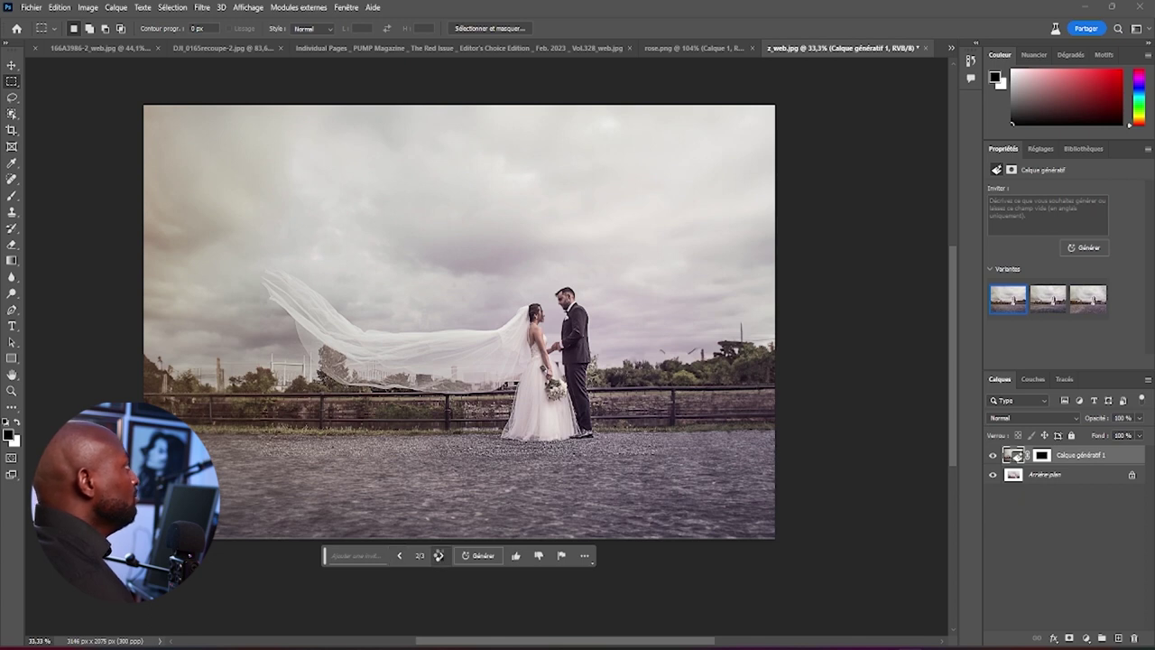
click(440, 556)
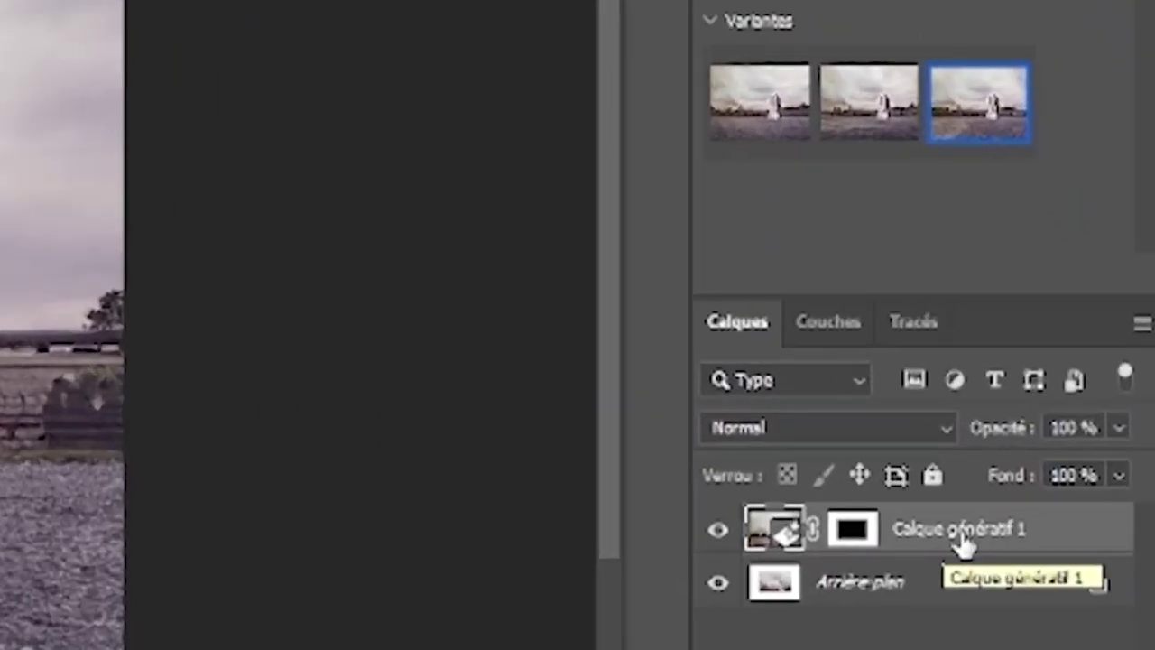
double_click(1081, 457)
text(d)
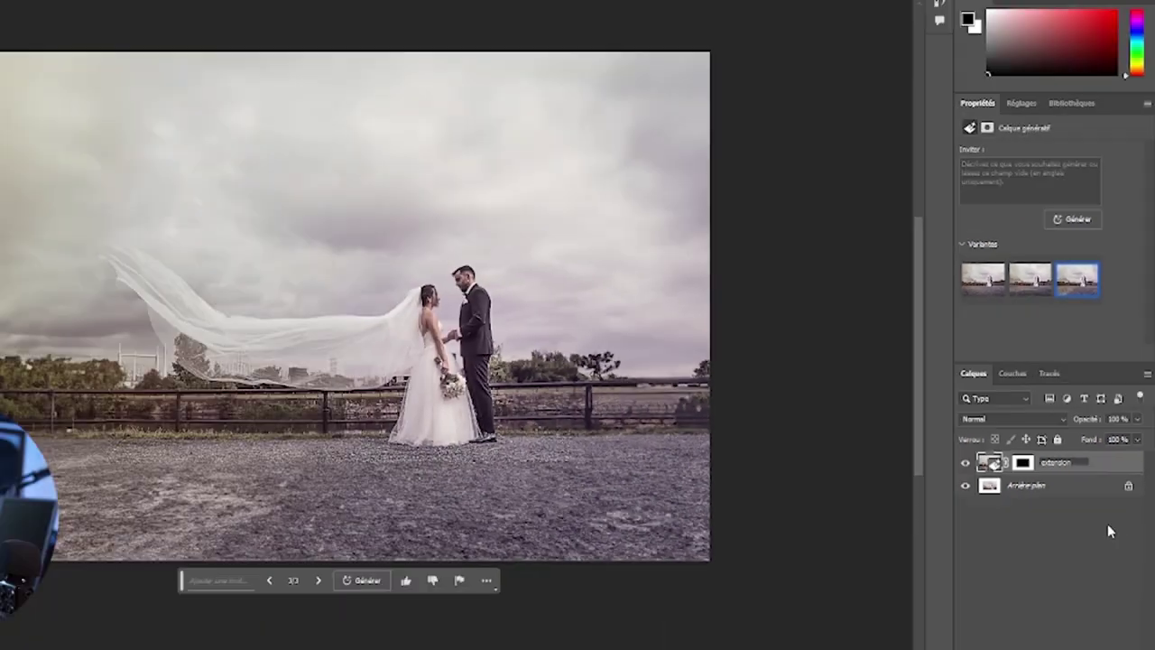
Name the generated layer 'extension' and toggle its visibility to compare before and after
click(1103, 501)
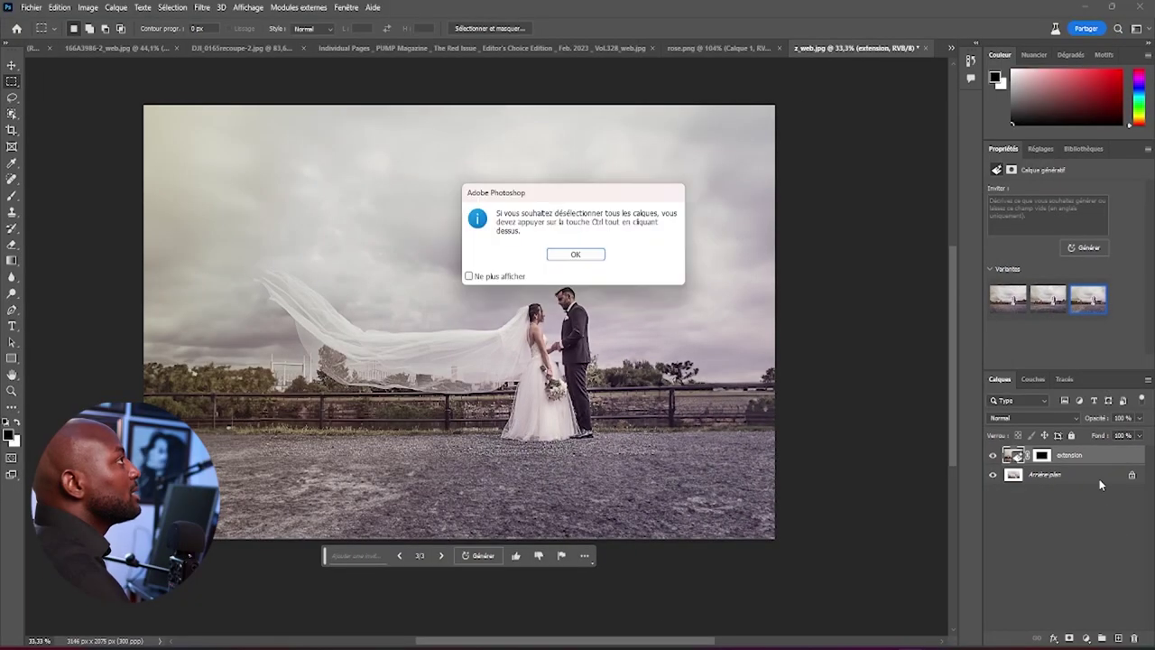
click(588, 255)
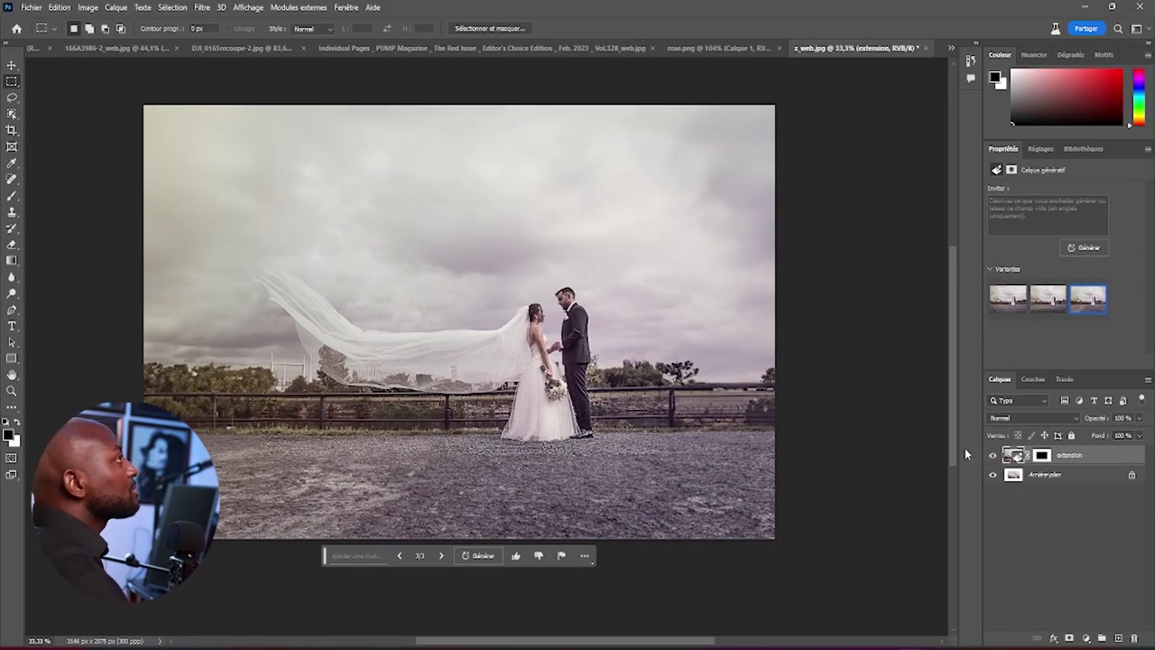
click(994, 457)
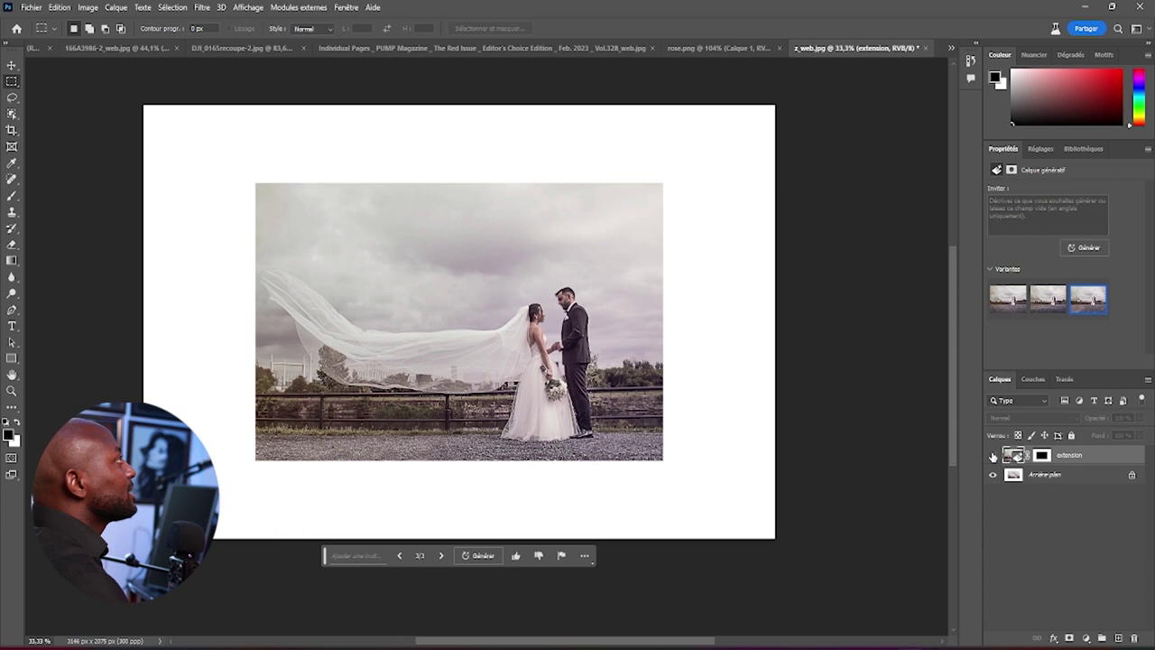
click(993, 457)
click(993, 456)
click(994, 457)
click(994, 457)
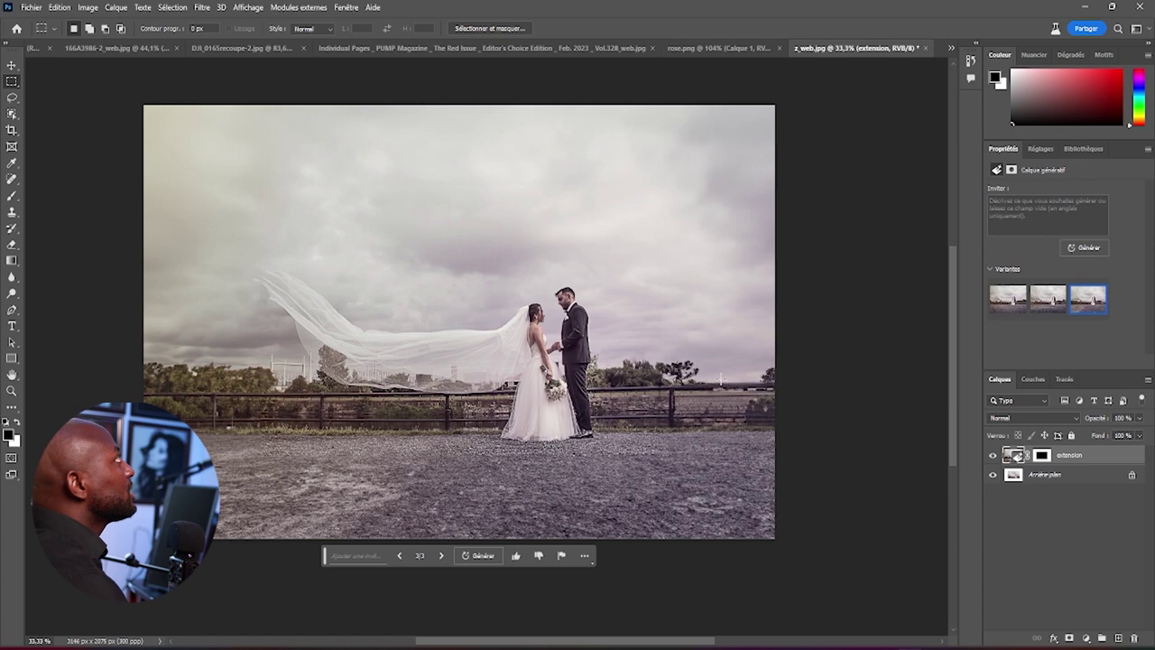
Switch the selection tool from marquee to the freehand Lasso
right_click(14, 84)
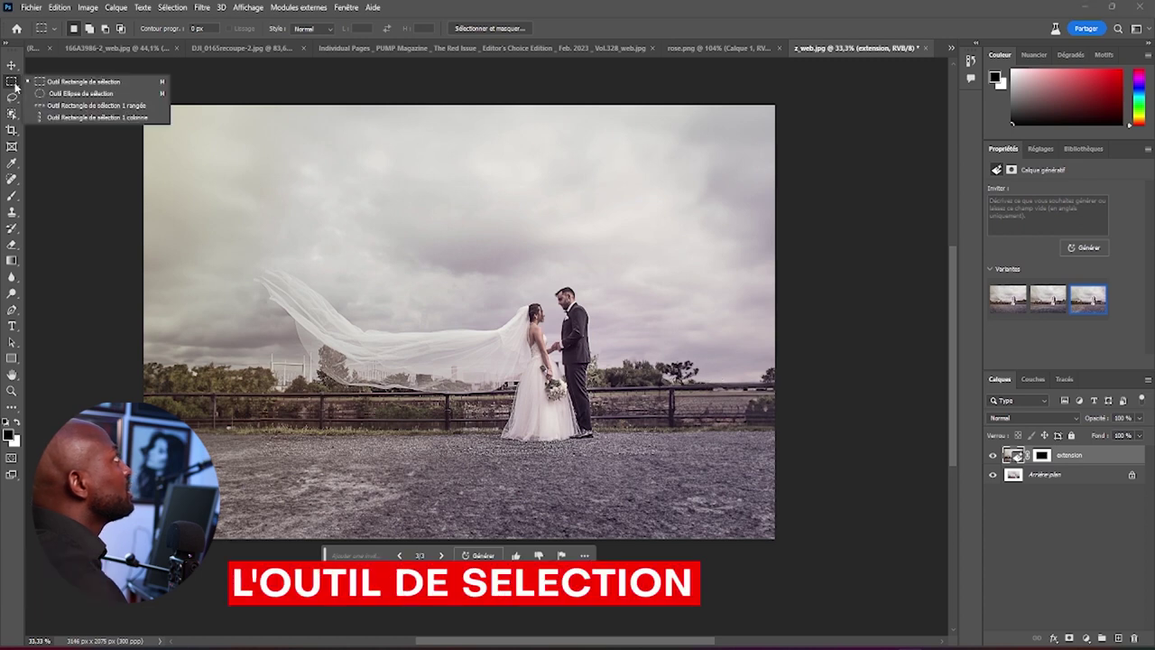
click(68, 93)
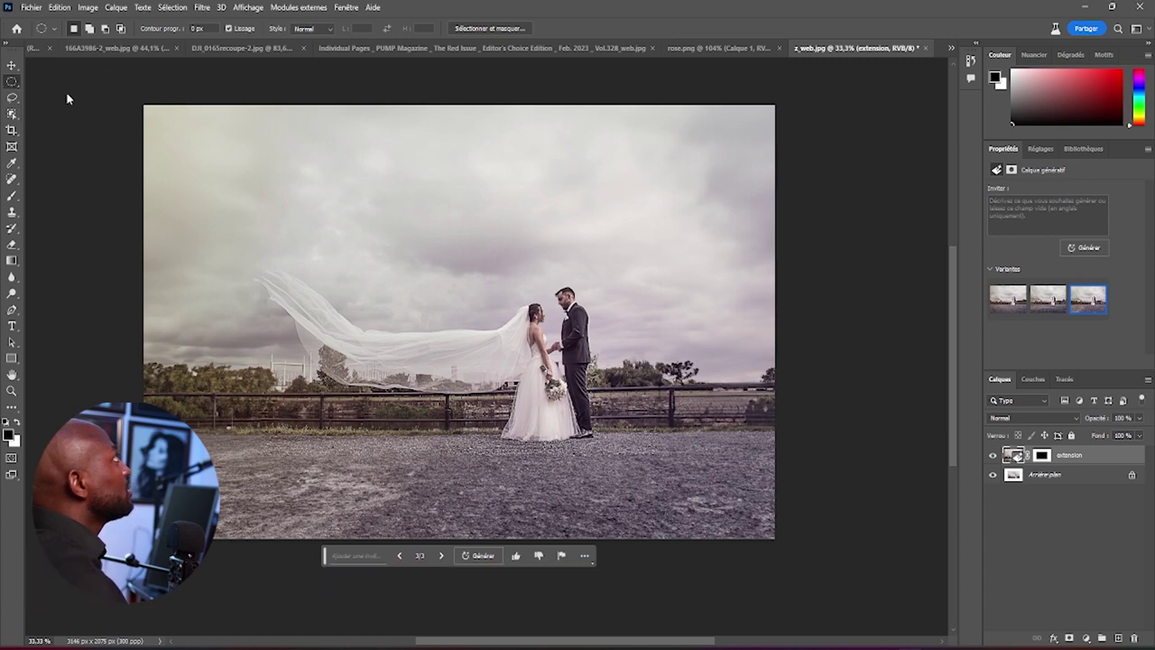
click(17, 99)
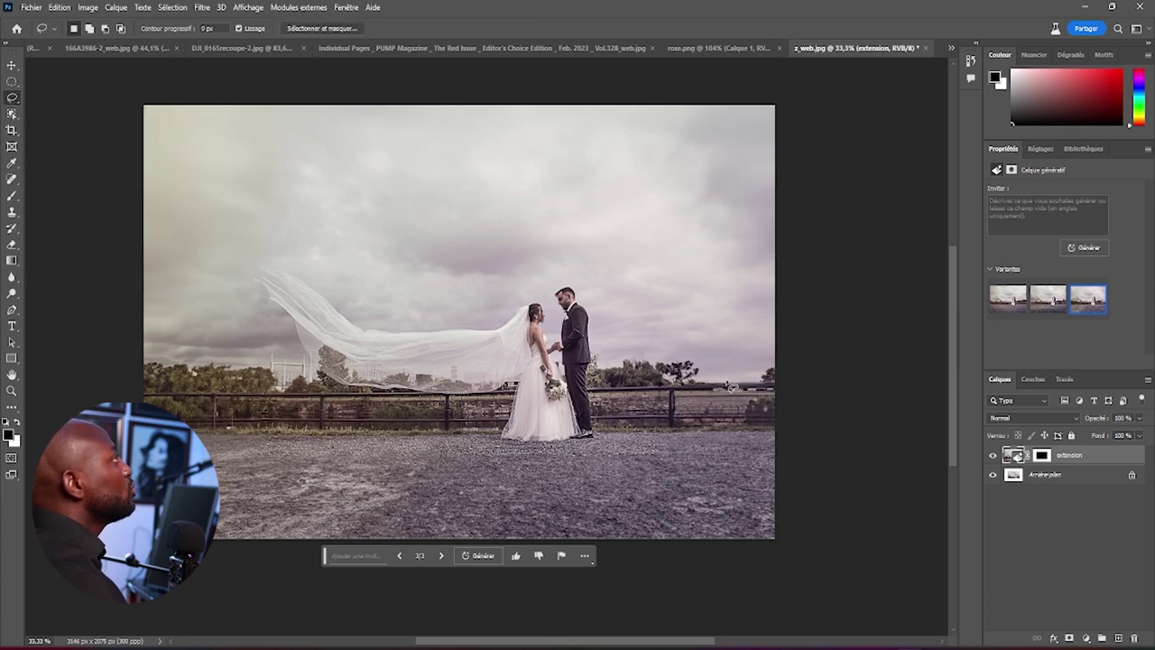
Lasso a tall narrow sky area at the right edge and bring up its Generative Fill prompt
click(725, 390)
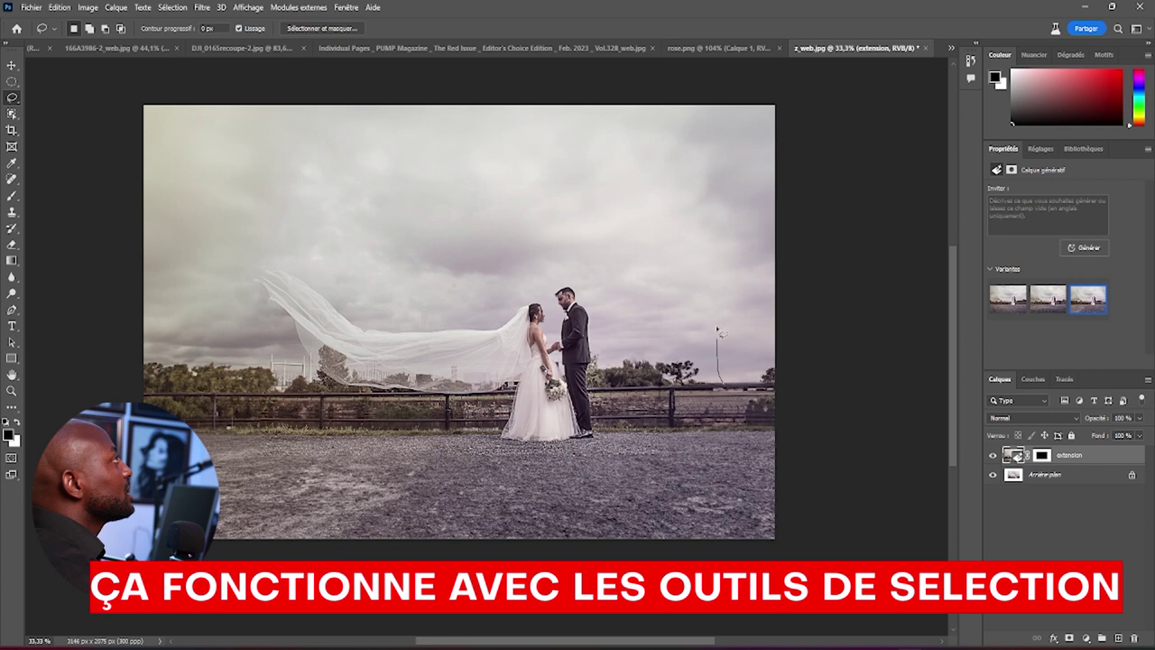
drag(731, 287, 751, 267)
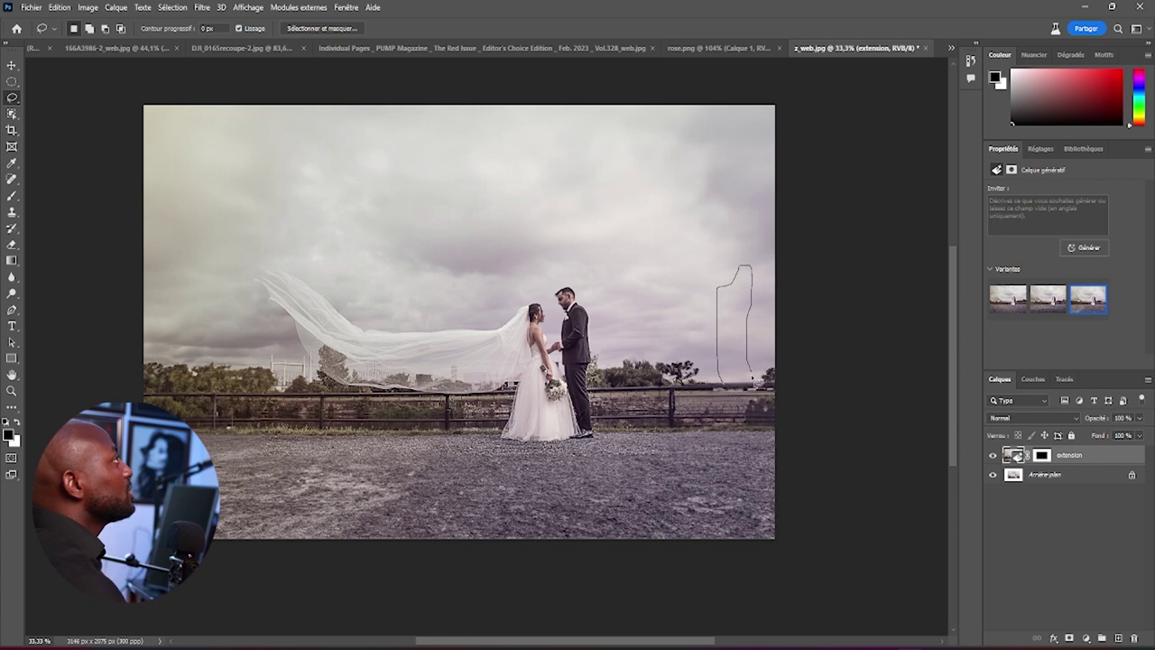
drag(727, 390, 726, 392)
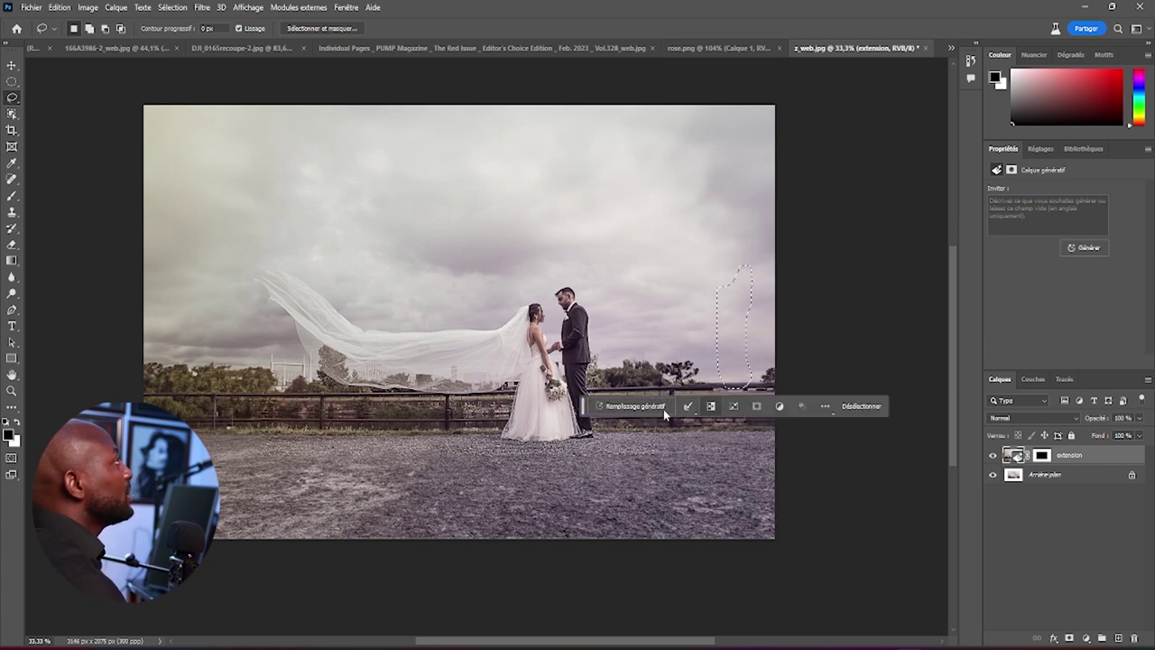
click(633, 406)
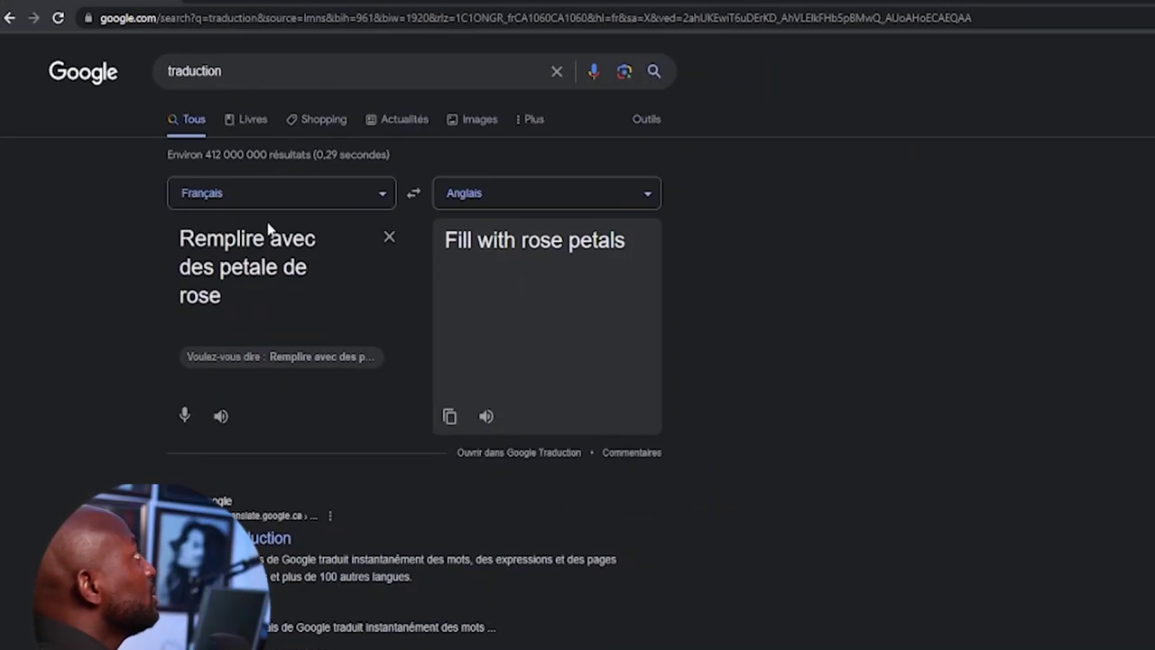
Translate 'chateau' to English and enter 'castle' as the Generative Fill prompt
key(ctrl+a)
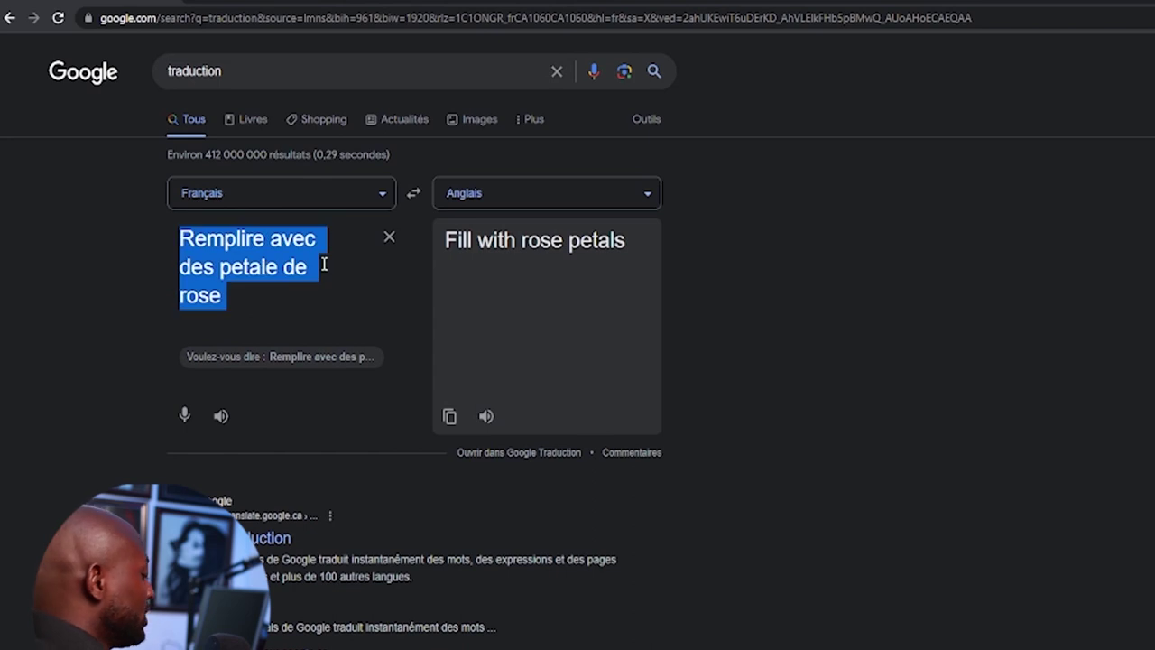
text(chate)
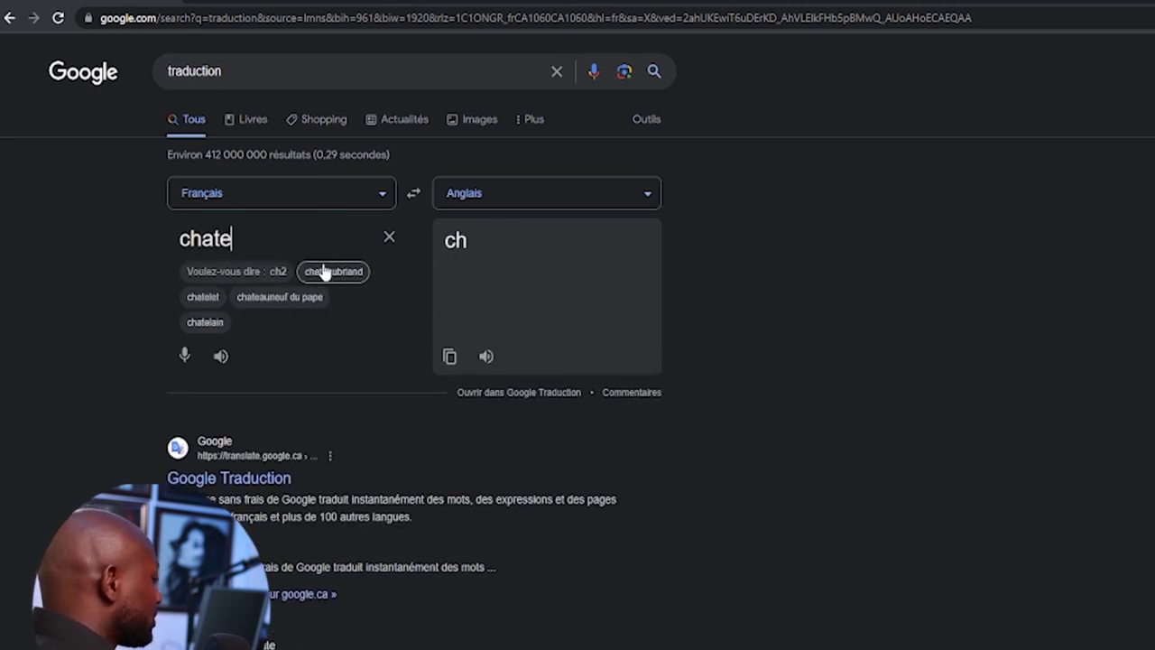
text(au)
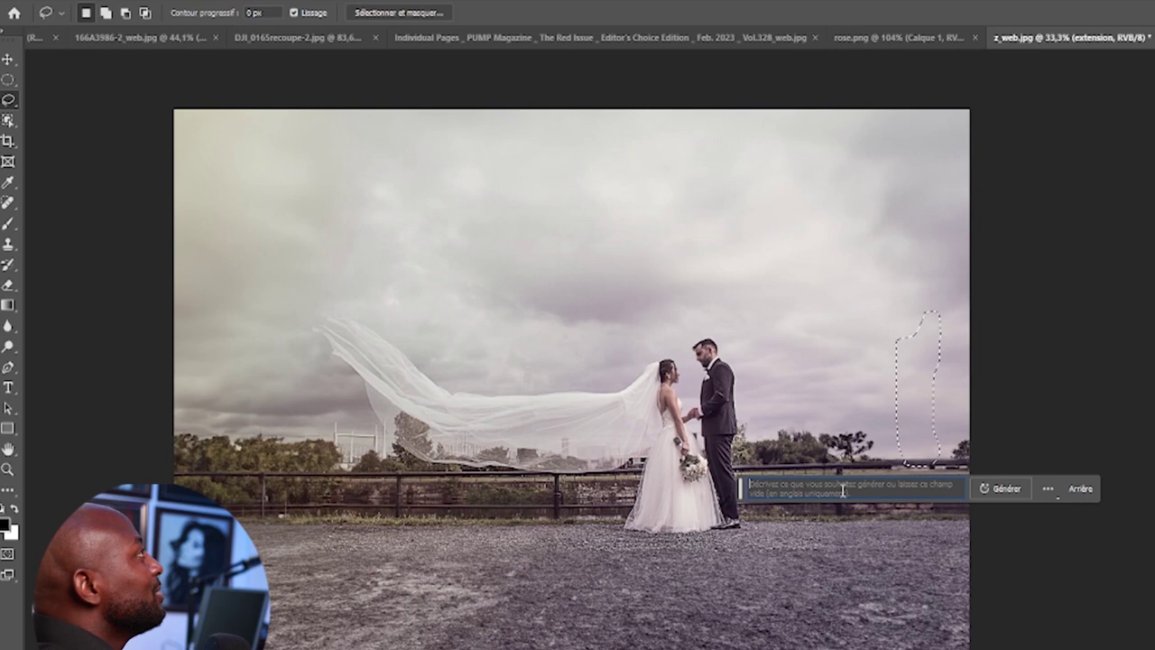
text(castle)
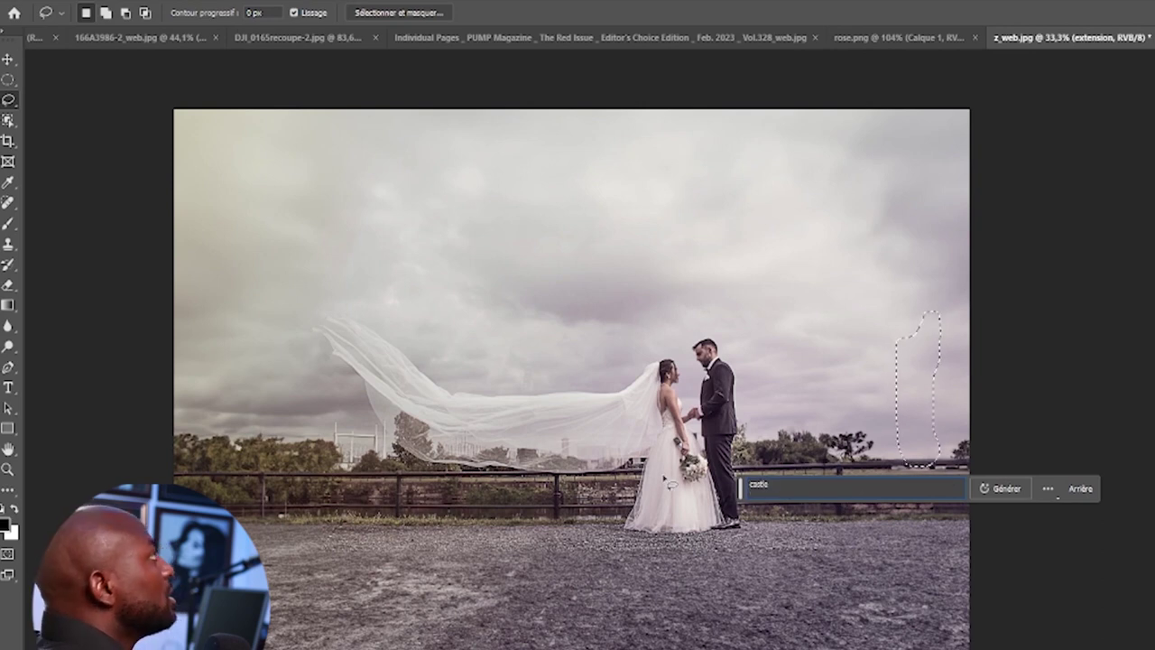
Generate a castle in the right-hand sky selection and keep variant 3 of 3
click(1006, 488)
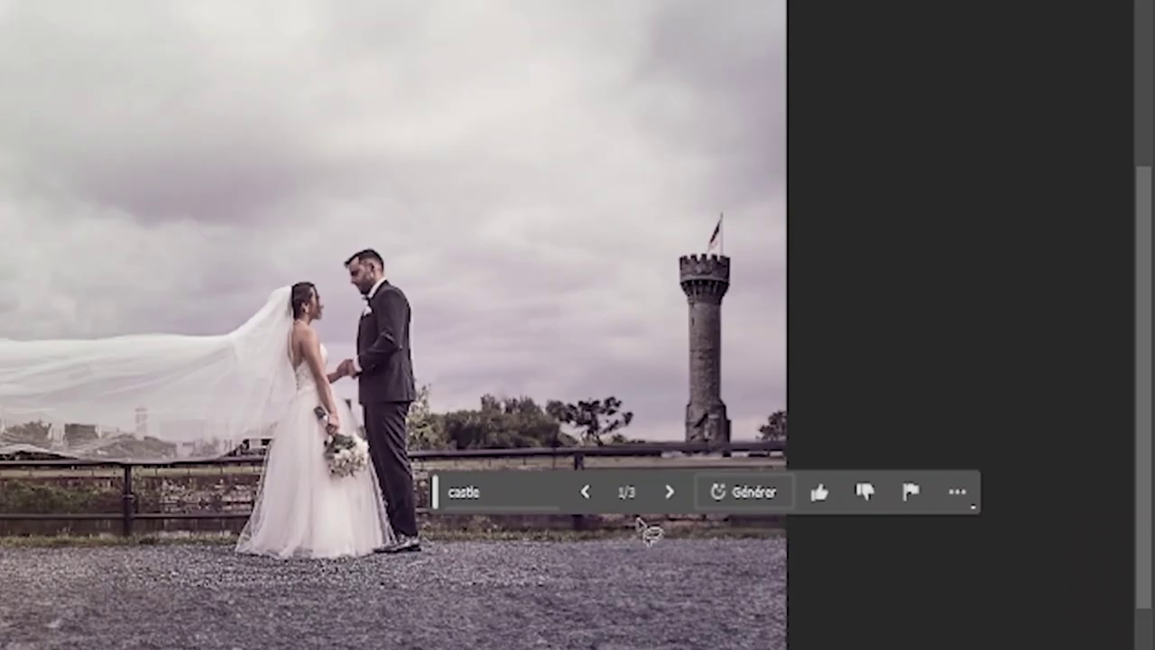
click(622, 578)
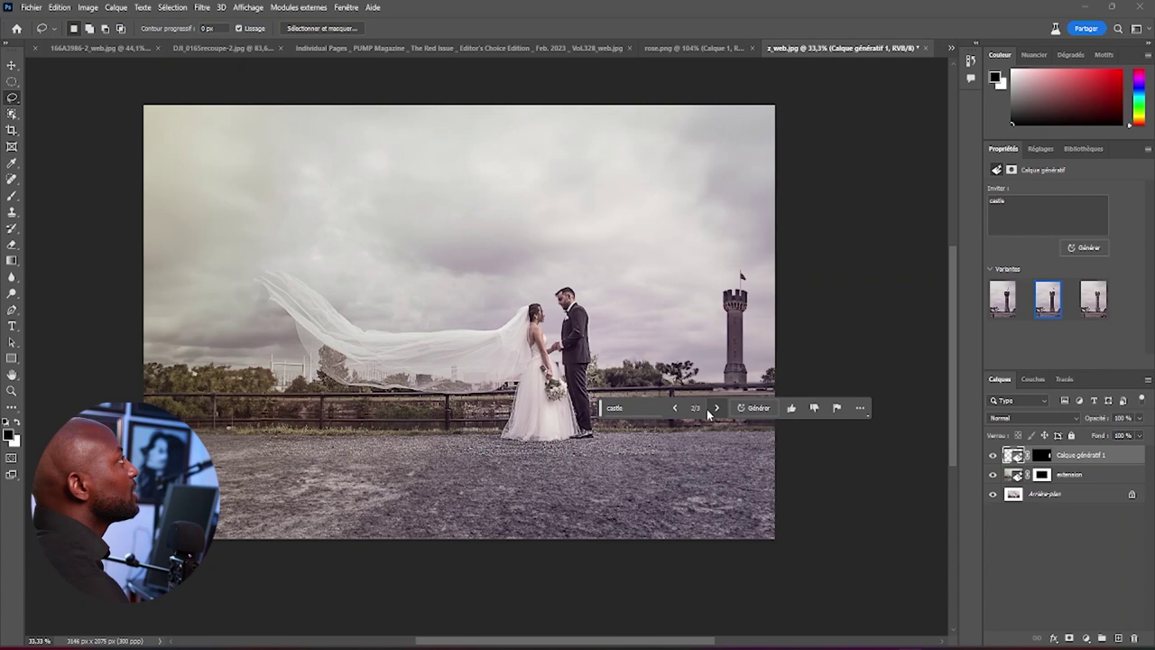
click(718, 413)
click(719, 413)
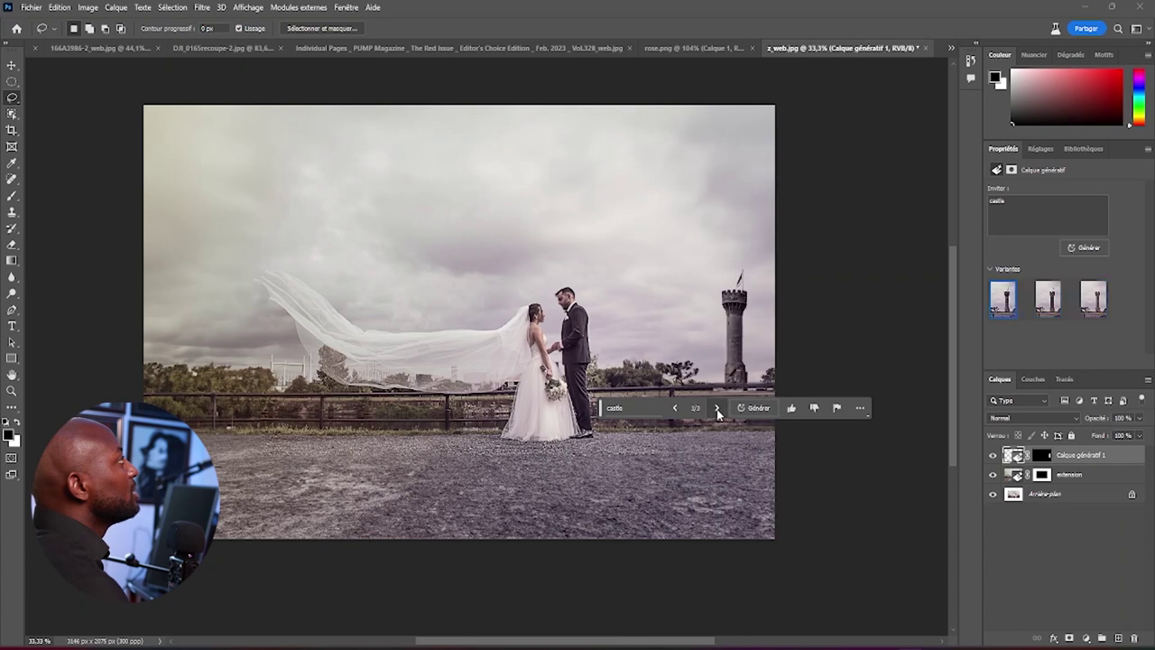
click(718, 413)
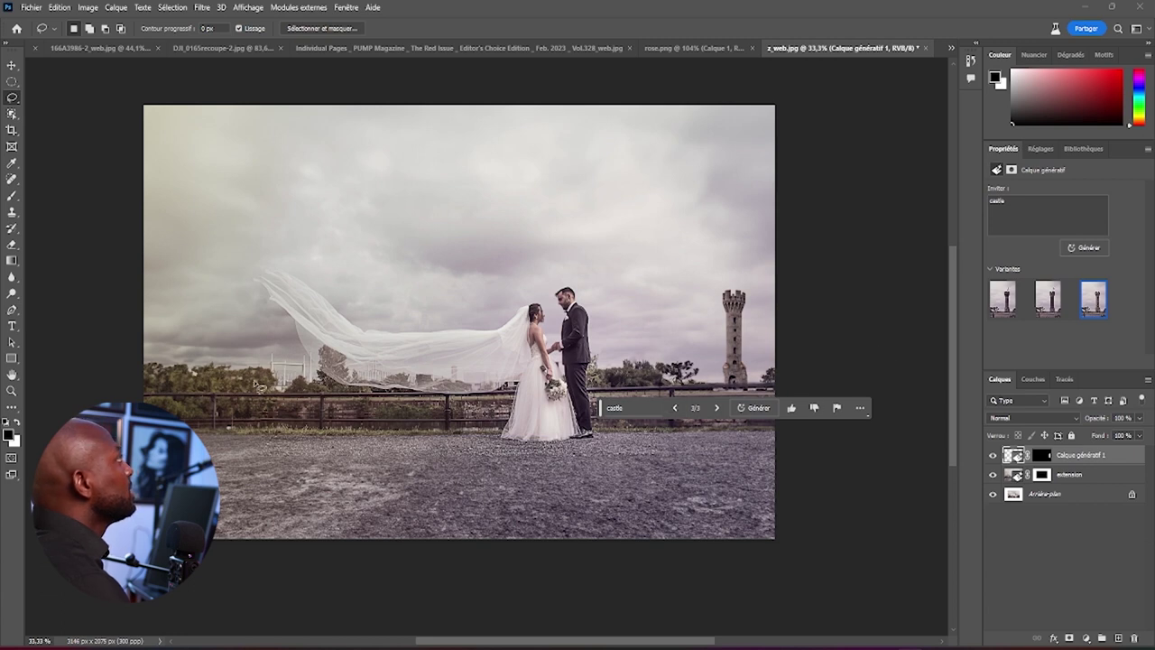
click(189, 390)
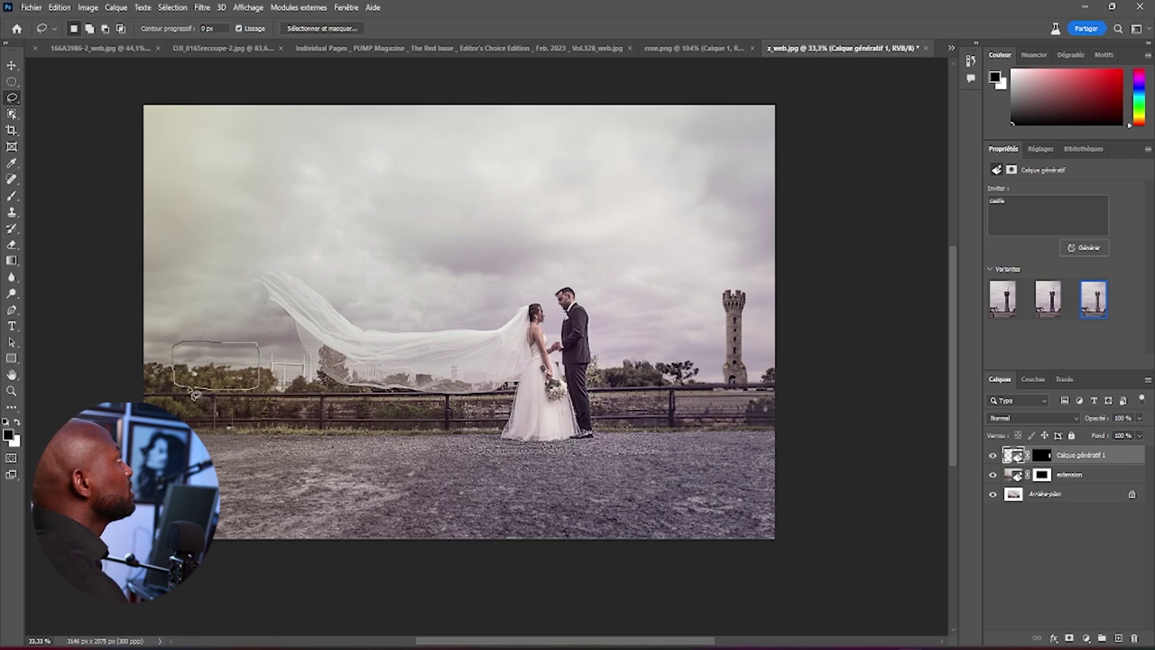
Lasso the trees at the left and generate a 'house' there with Generative Fill
drag(257, 394, 183, 388)
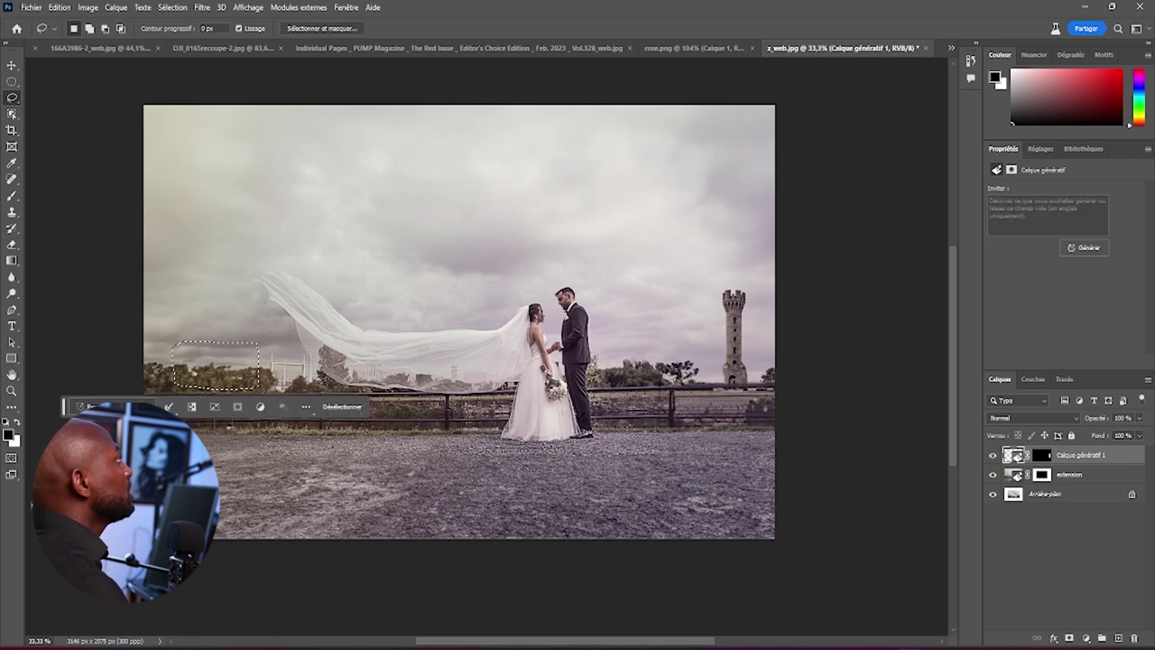
click(115, 406)
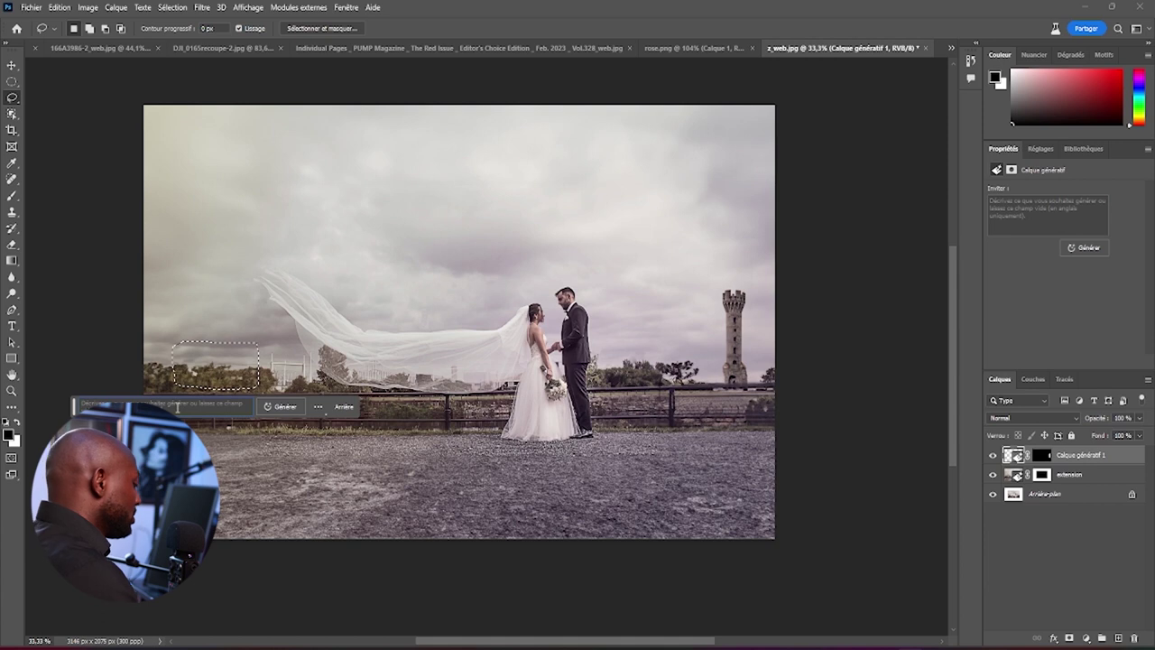
text(house)
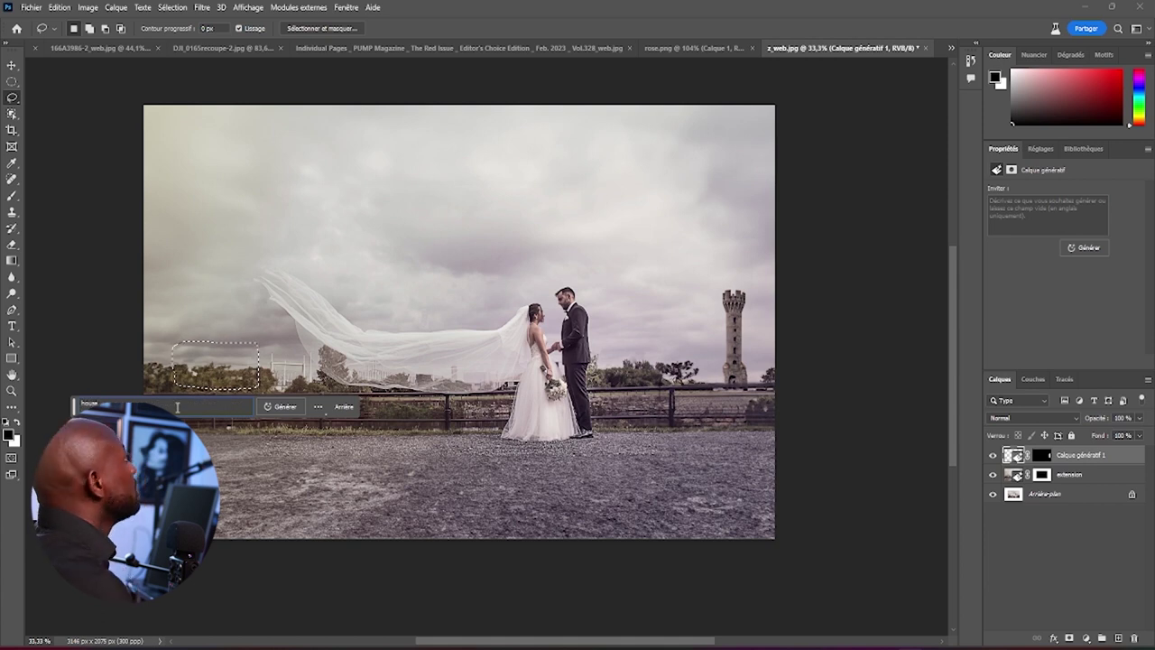
click(284, 409)
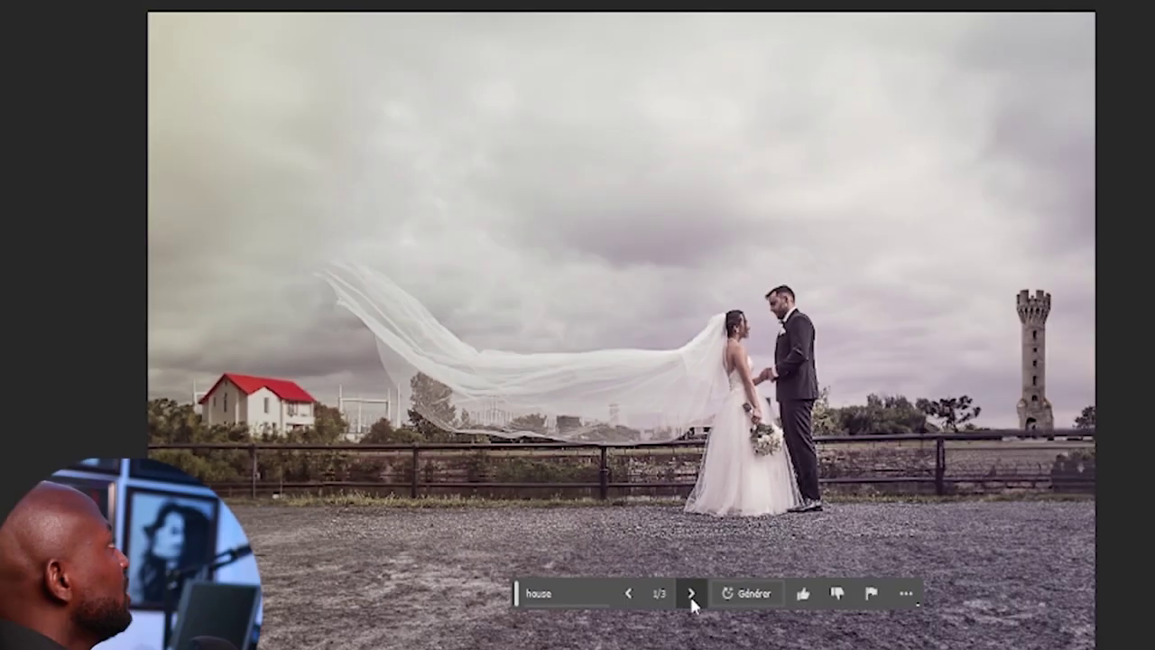
Browse the three house variants and keep variant 1/3, the red-roofed white house
click(506, 493)
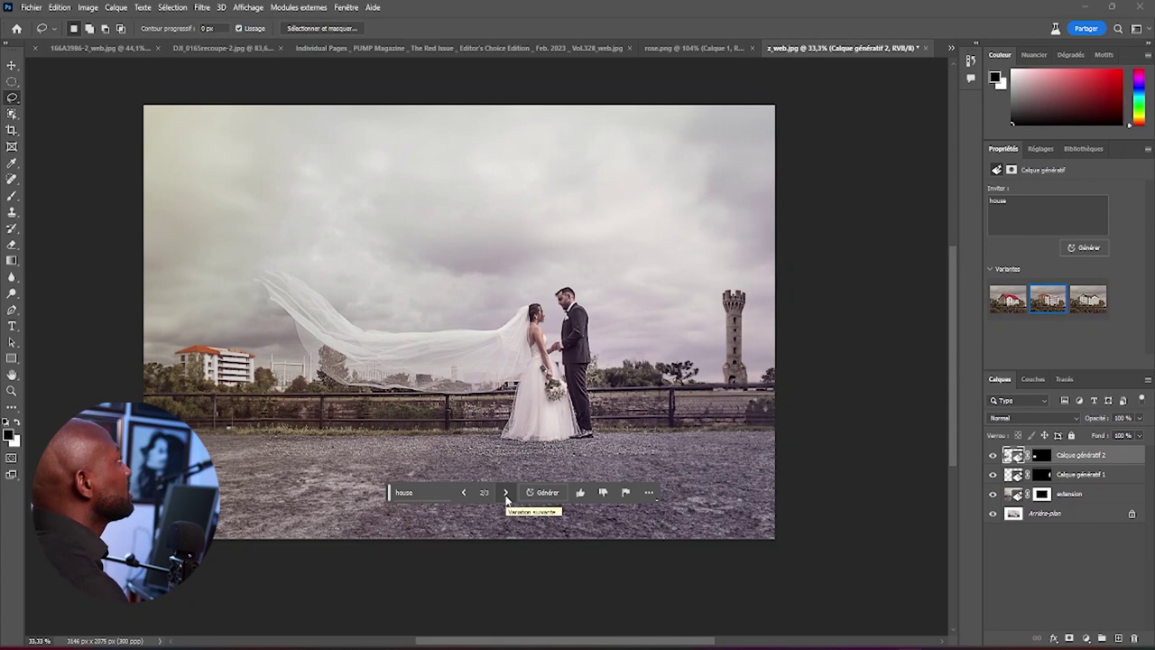
click(505, 494)
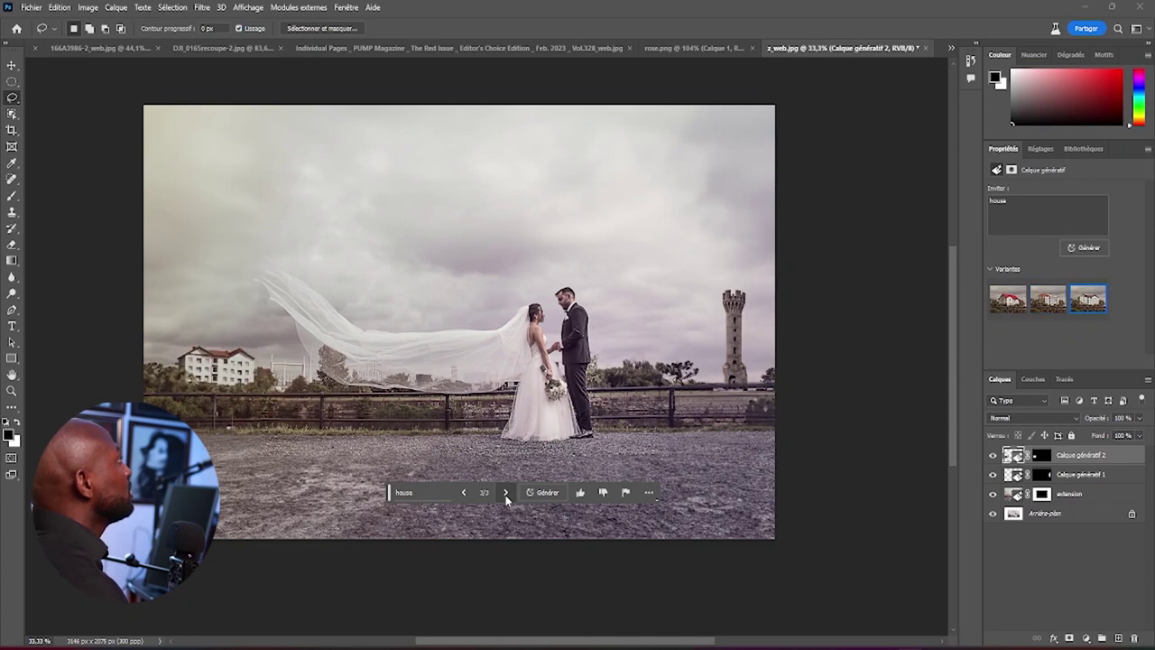
click(506, 492)
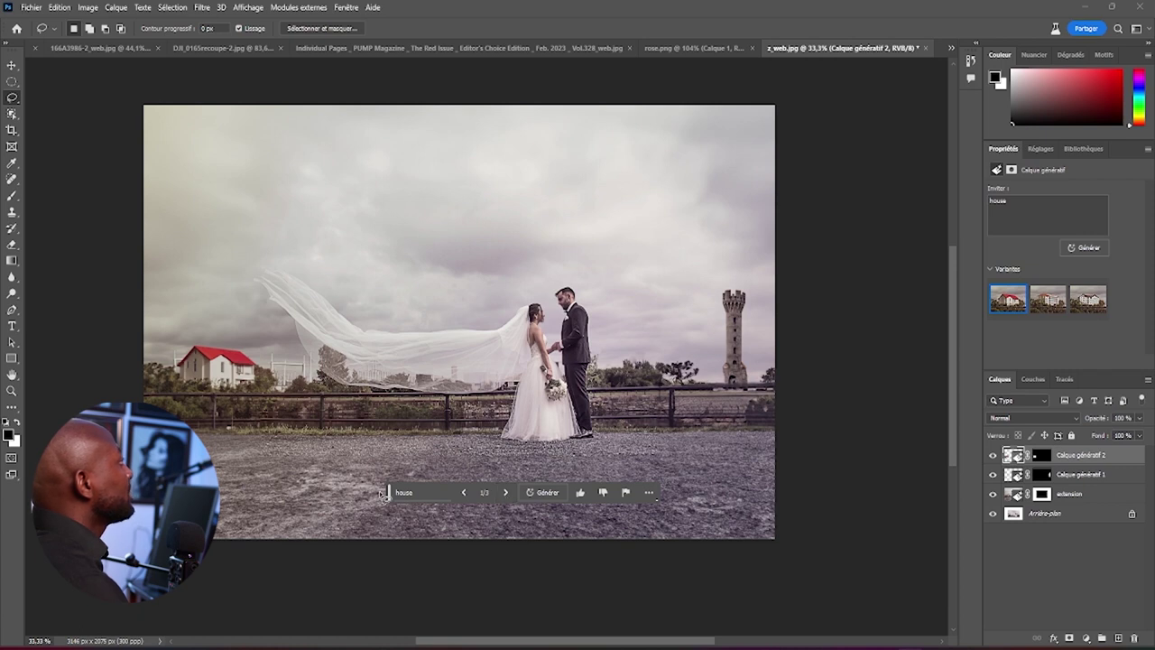
drag(389, 493, 322, 566)
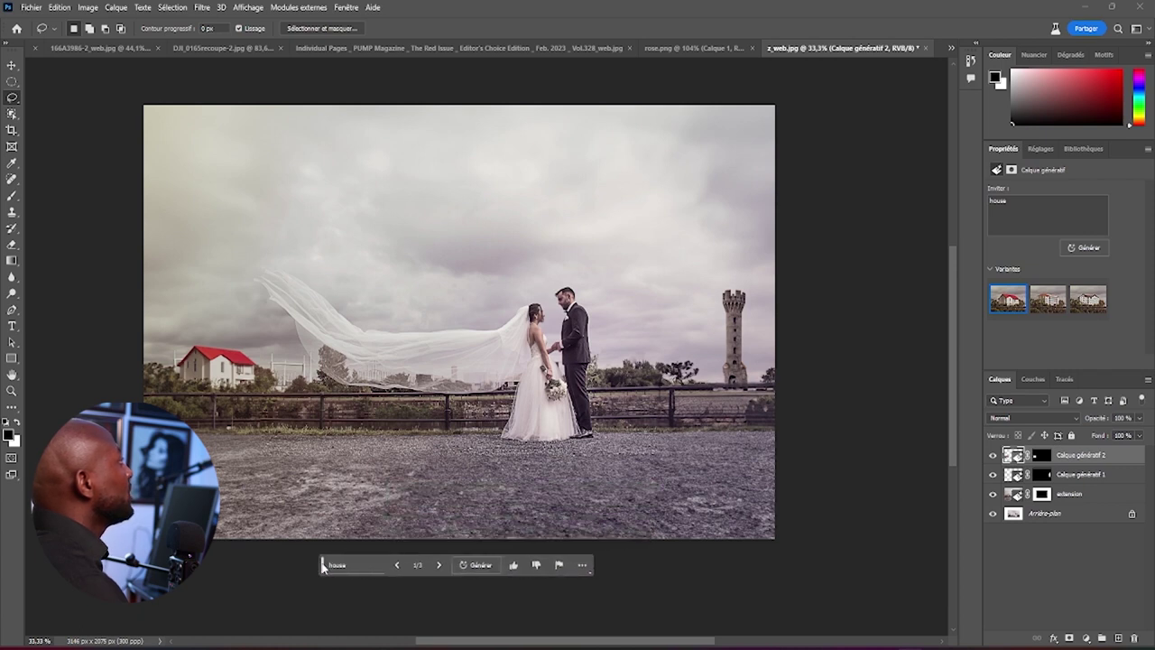
Rename Calque génératif 1 to 'chateau' and Calque génératif 2 to 'maison'
click(1085, 476)
double_click(1081, 475)
text(chateau)
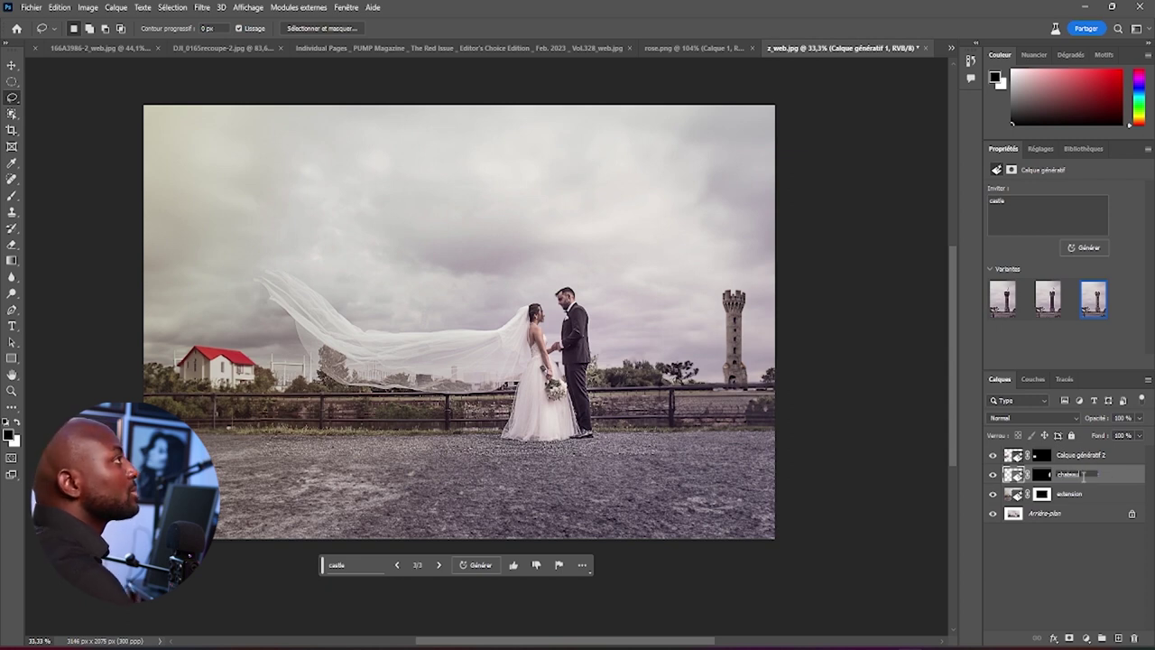
click(1097, 456)
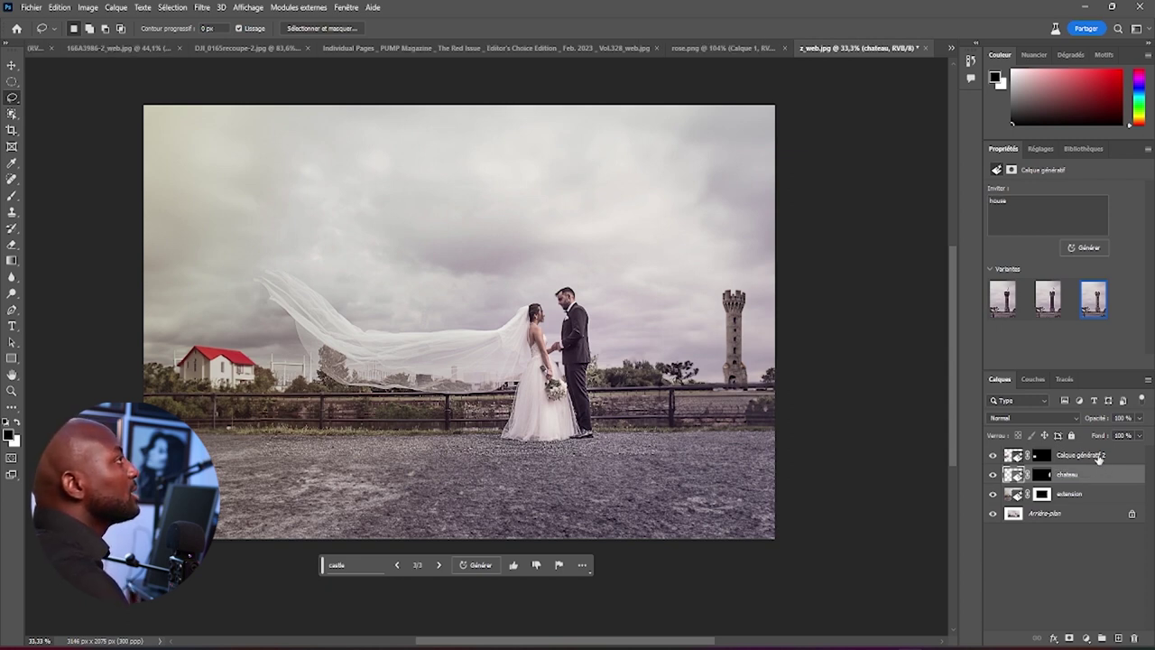
double_click(1092, 455)
text(maison)
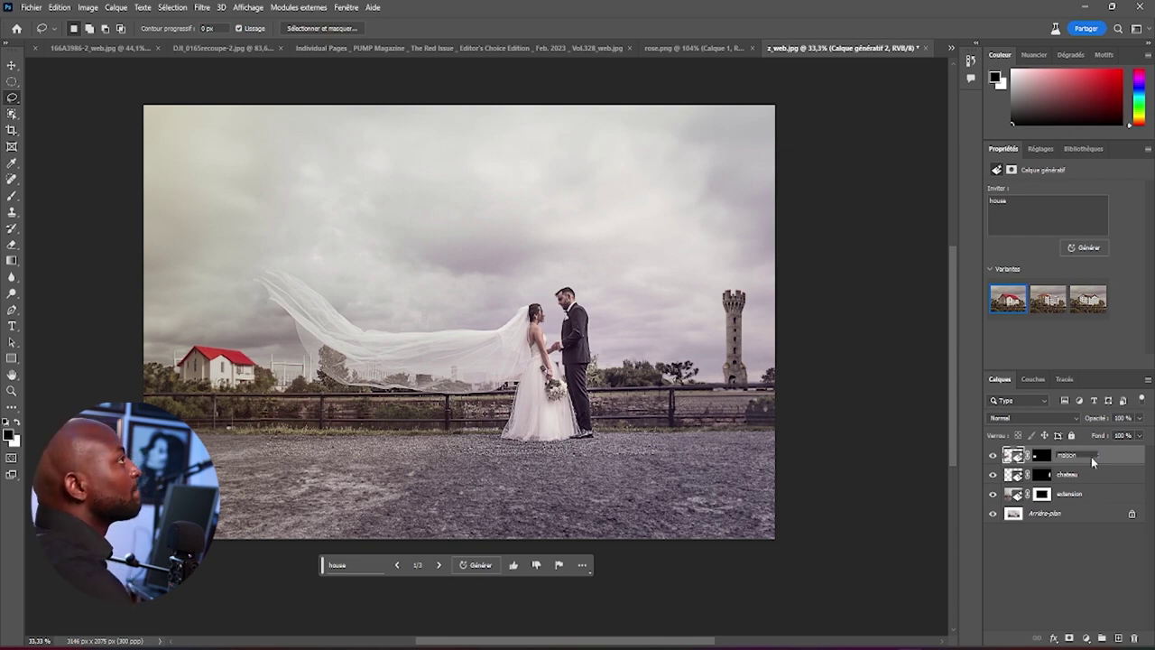
key(Return)
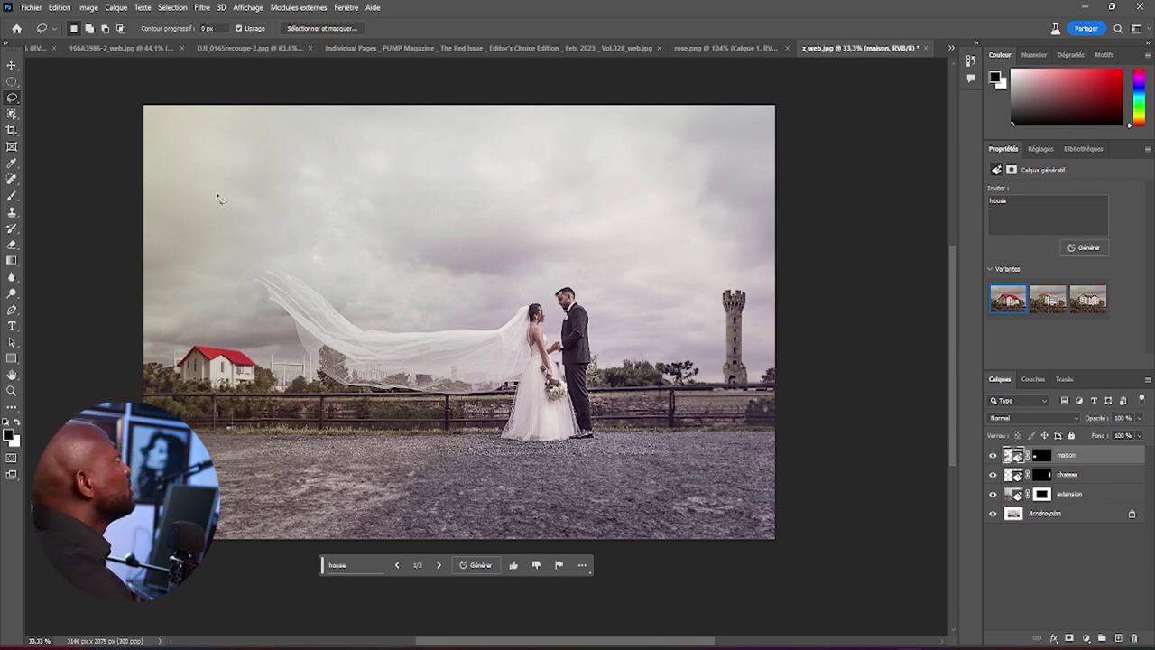
mouse_move(203, 187)
mouse_down()
mouse_move(193, 197)
mouse_move(202, 189)
mouse_up()
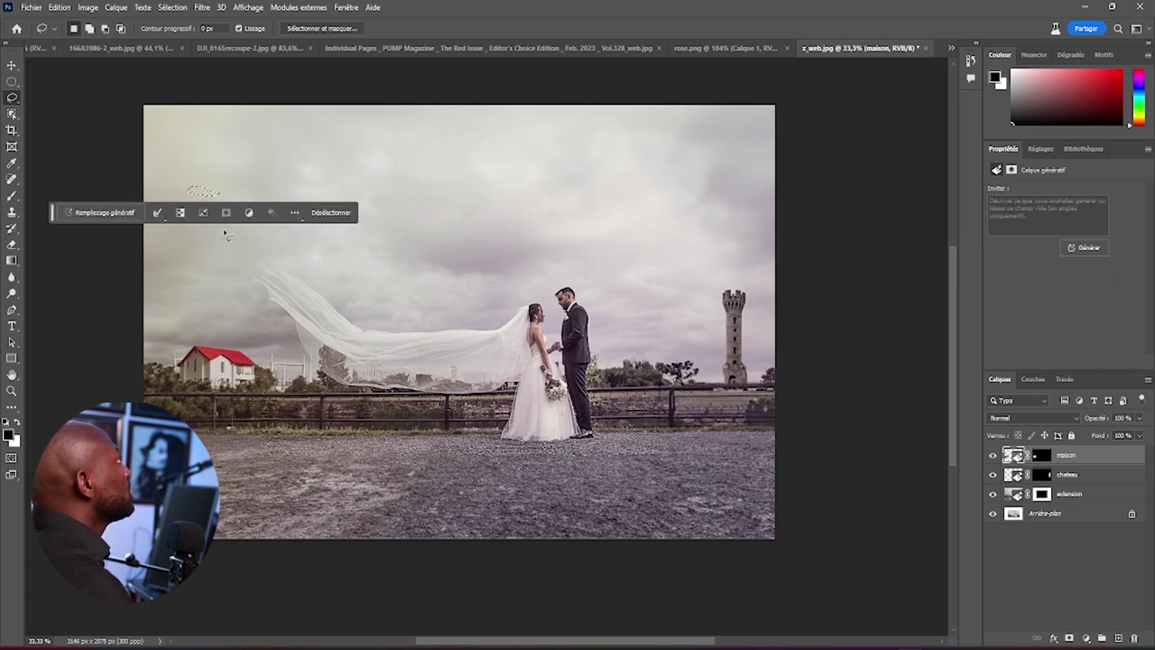
Generate a 'bird' in the small upper-left sky area and view its third variant
click(109, 212)
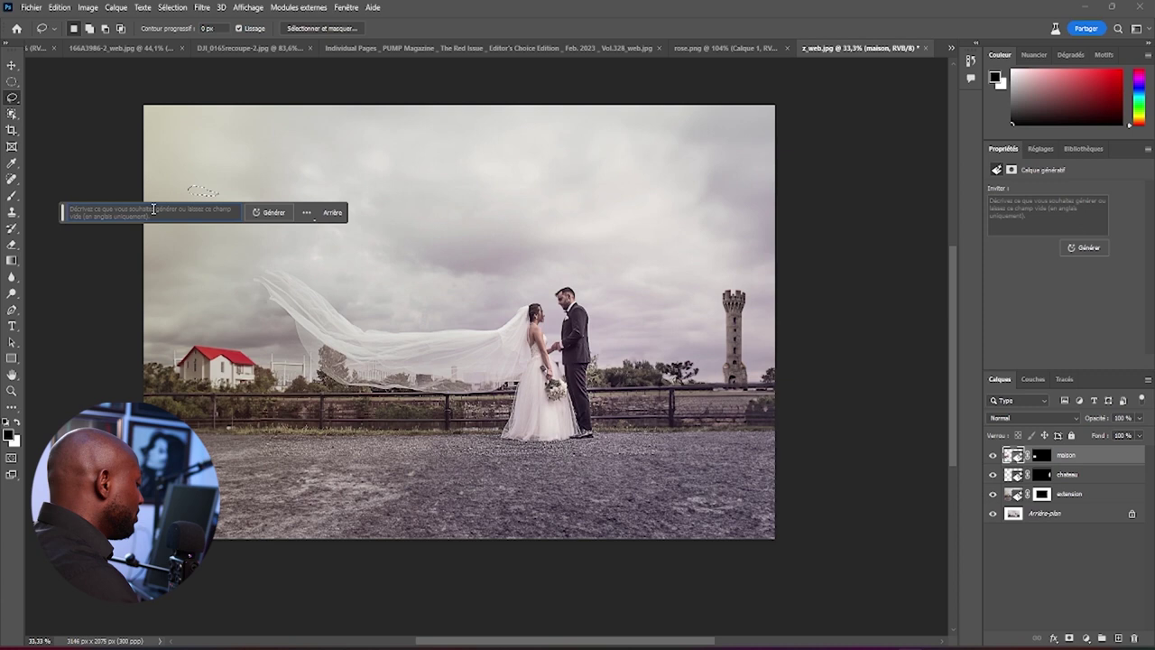
text(bird)
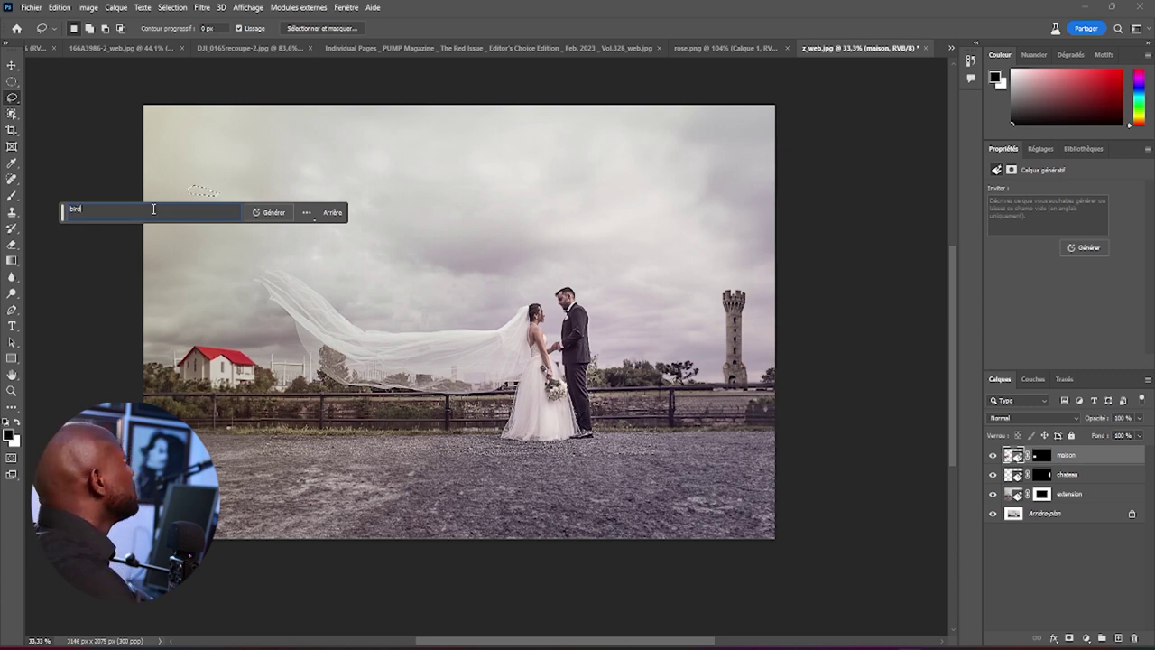
click(278, 215)
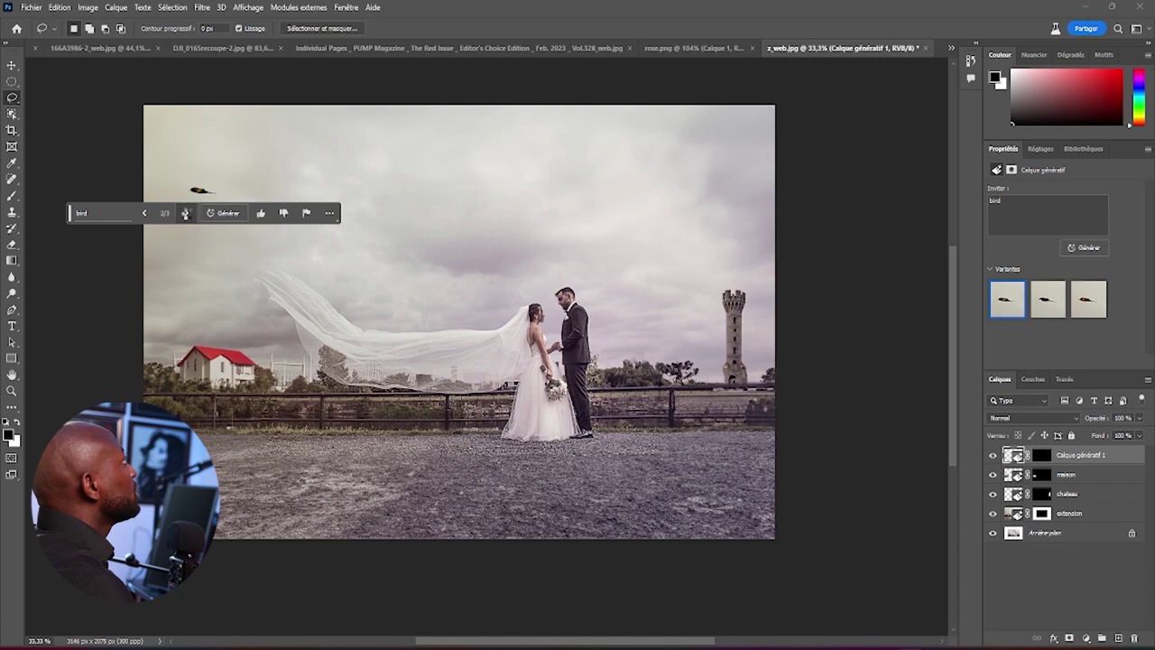
click(186, 213)
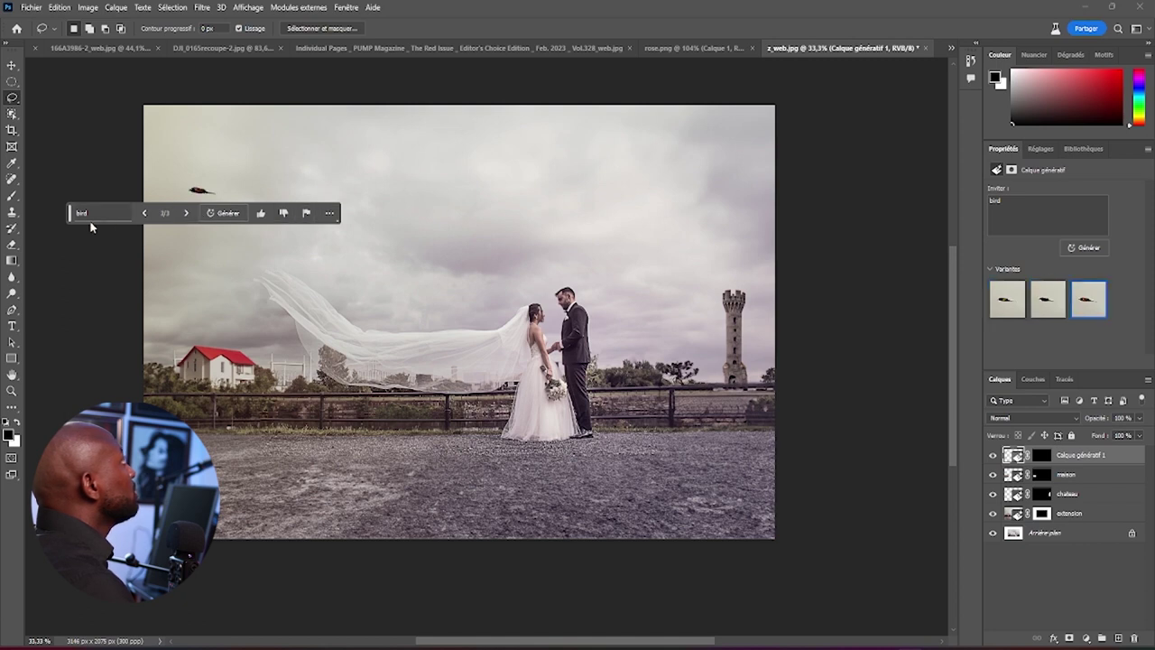
mouse_move(69, 216)
mouse_down()
mouse_move(95, 312)
mouse_move(266, 465)
mouse_up()
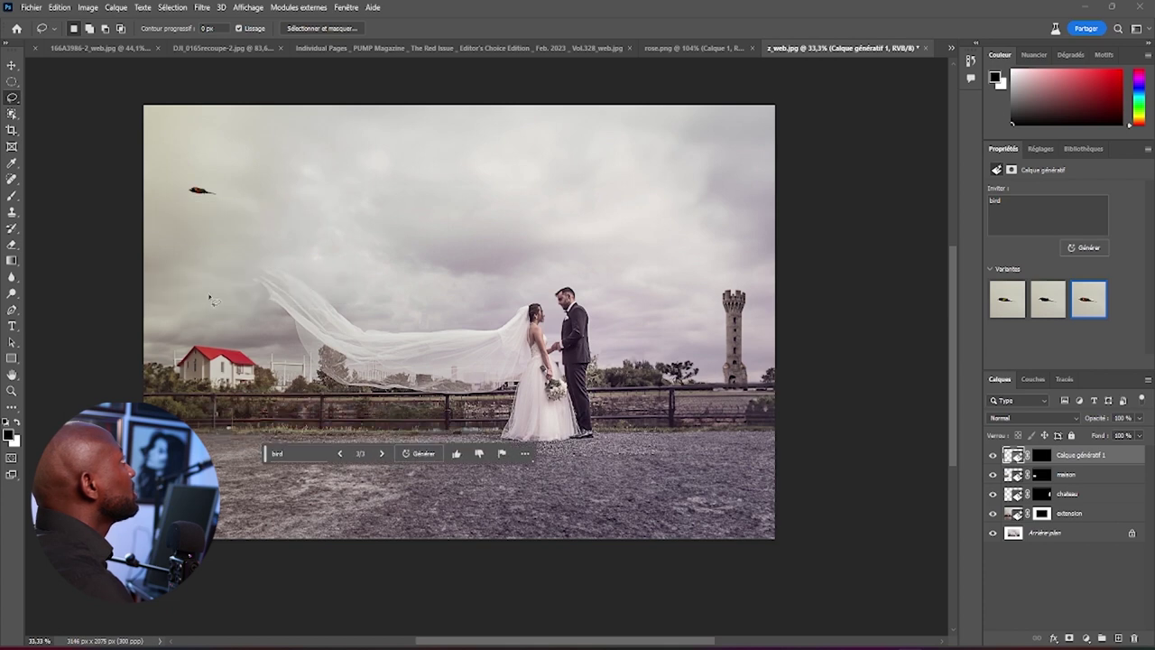
Change the prompt to 'black bird' and regenerate it
click(289, 457)
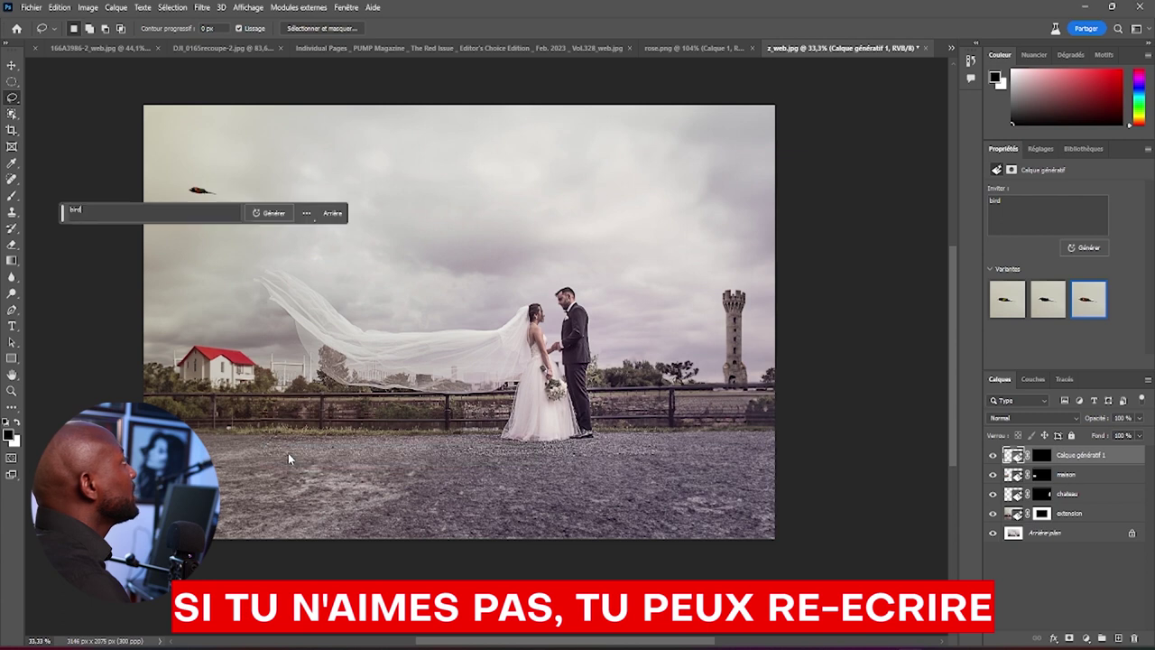
double_click(88, 210)
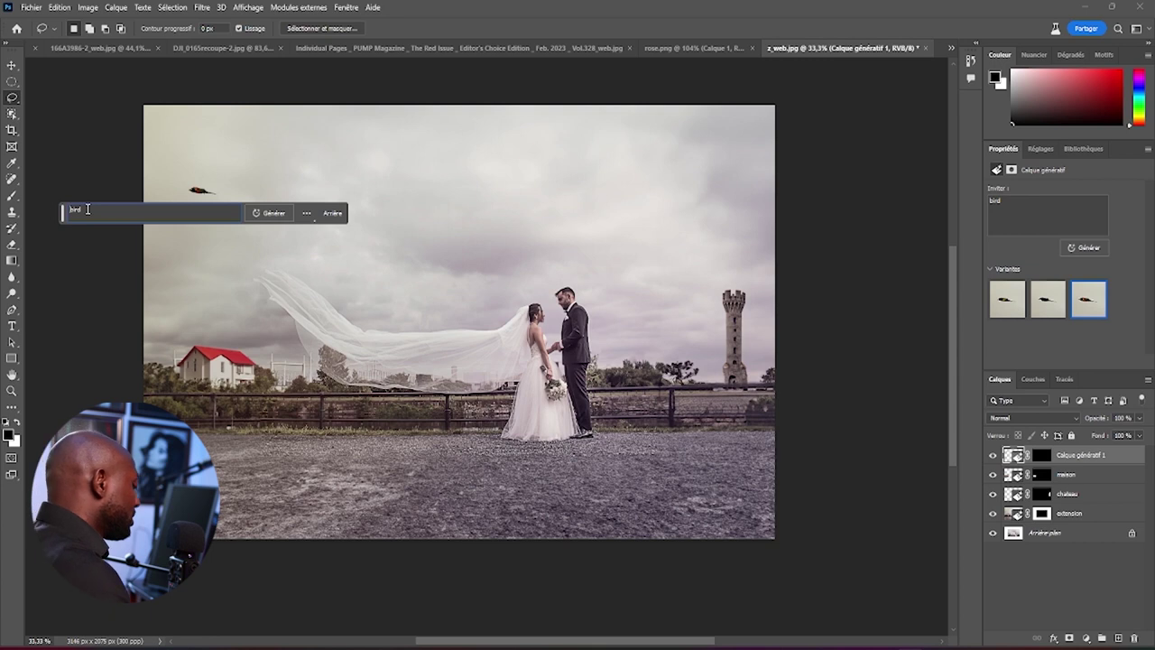
text(bluebird)
text(ack)
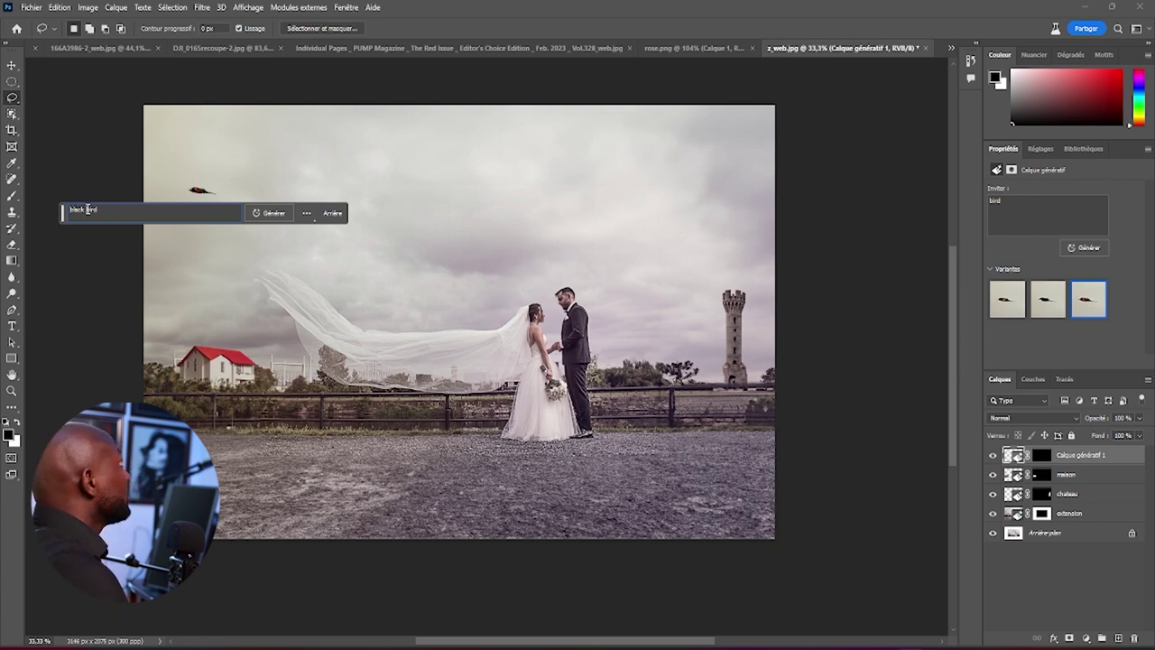
click(269, 213)
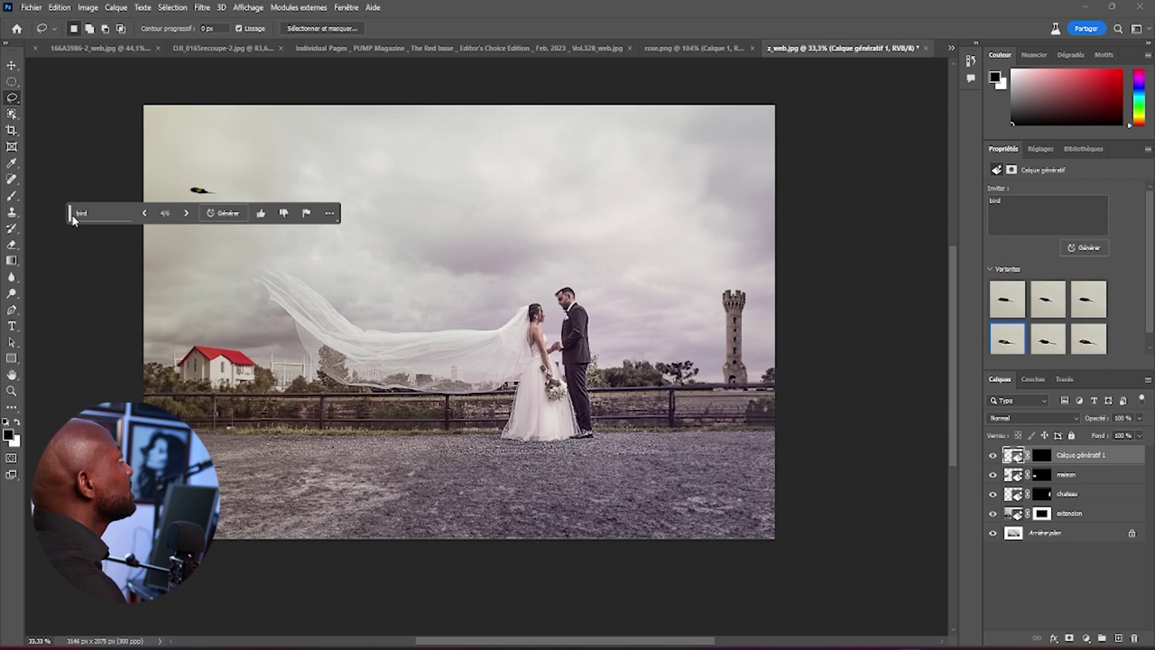
drag(72, 215, 200, 598)
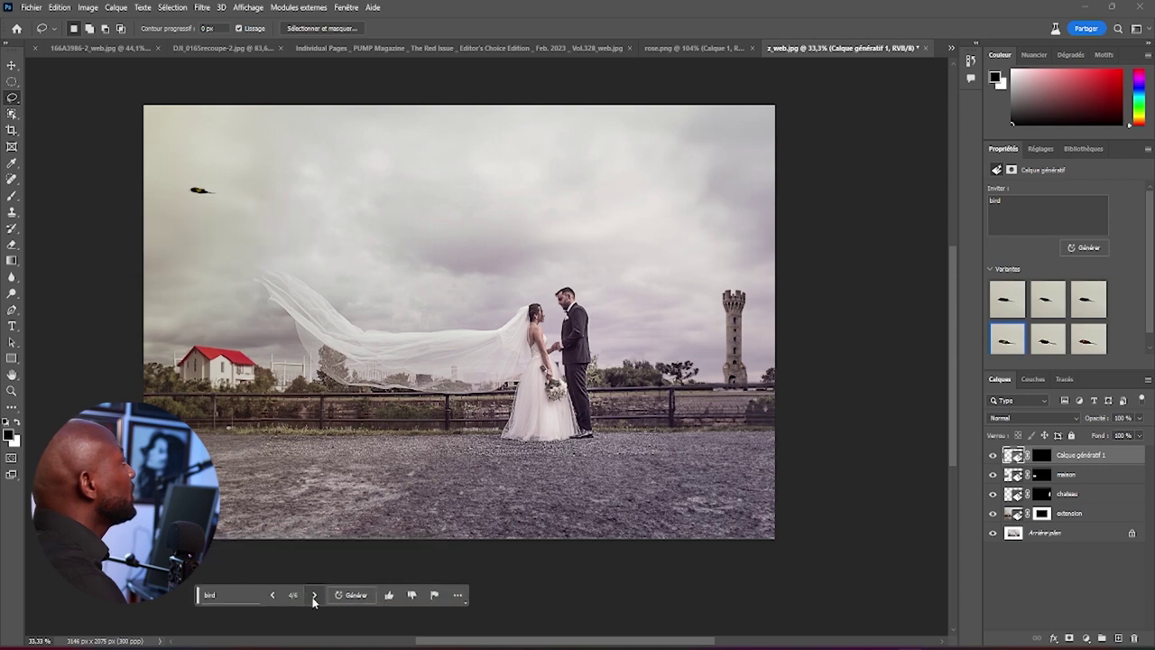
Cycle through the black bird variants and settle on variant 3/6
click(314, 595)
click(314, 595)
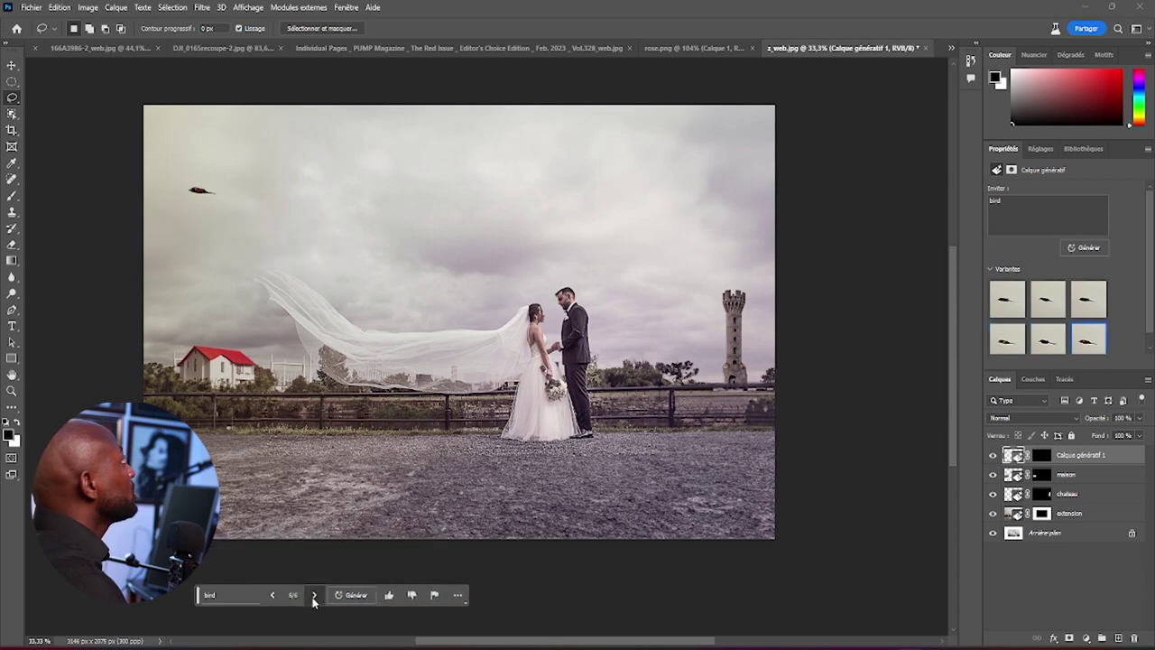
click(314, 596)
click(314, 596)
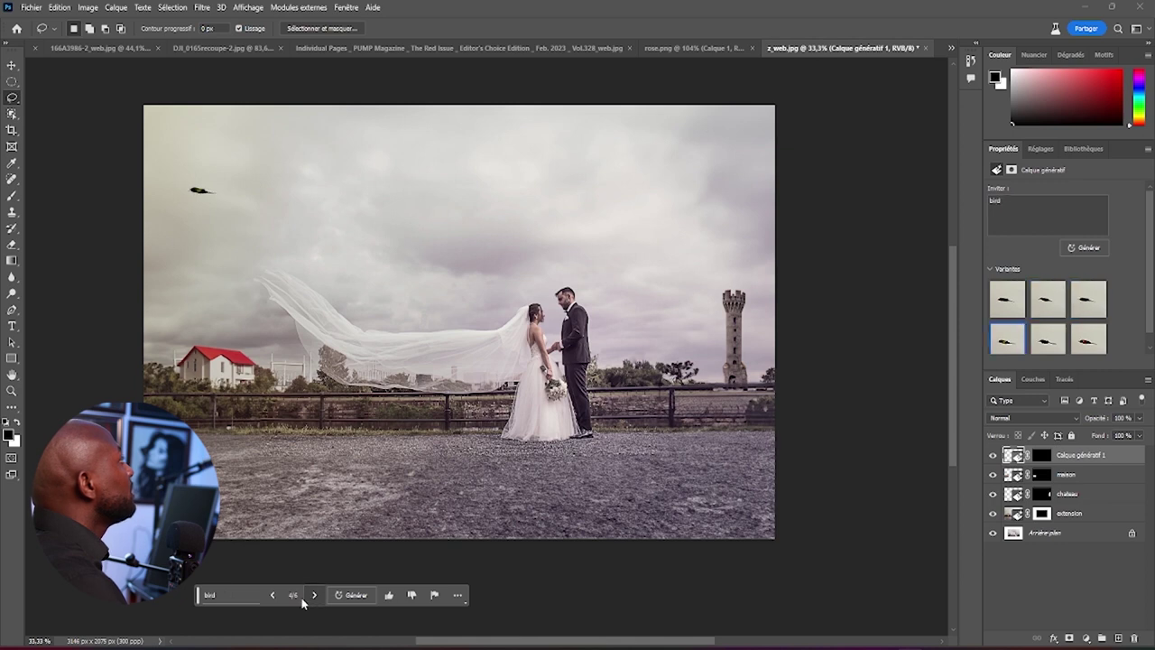
click(272, 596)
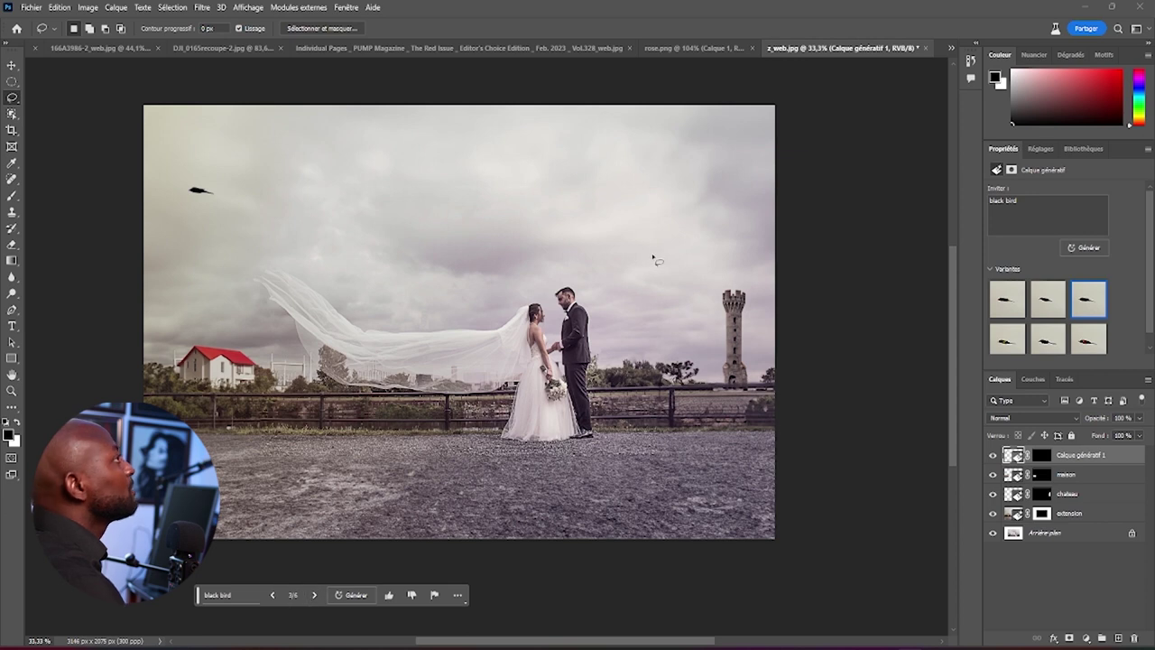
mouse_move(704, 185)
mouse_down()
mouse_move(688, 202)
mouse_move(708, 185)
mouse_up()
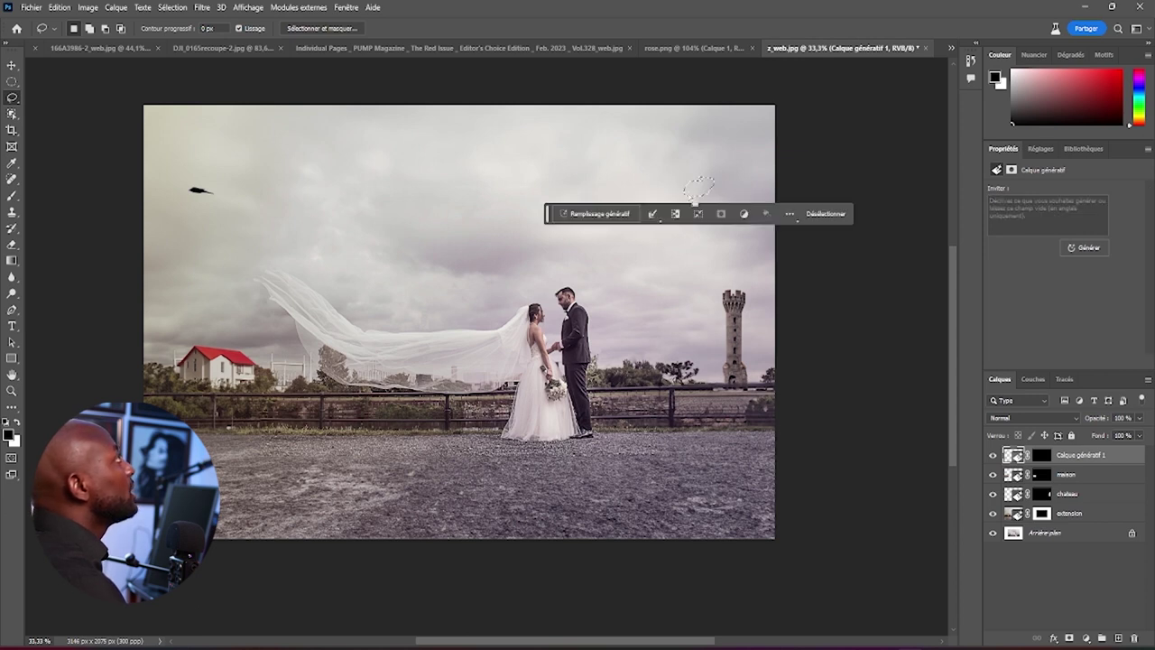
Generate a 'bird' in the right sky patch and keep variant 2/3
click(611, 215)
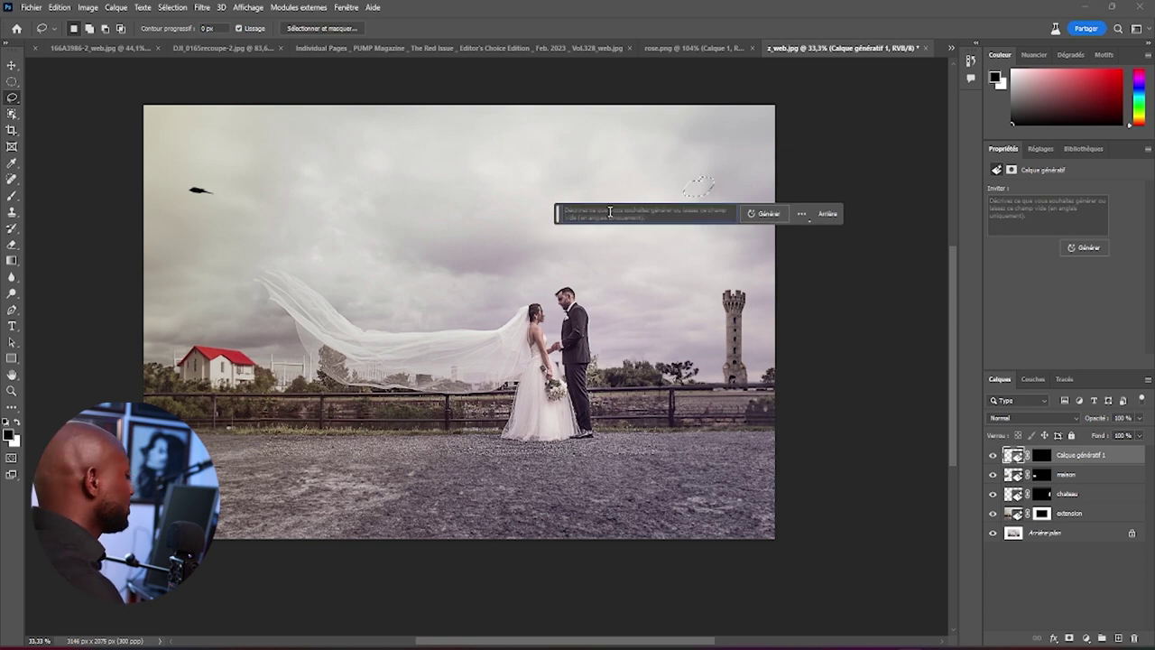
text(bird)
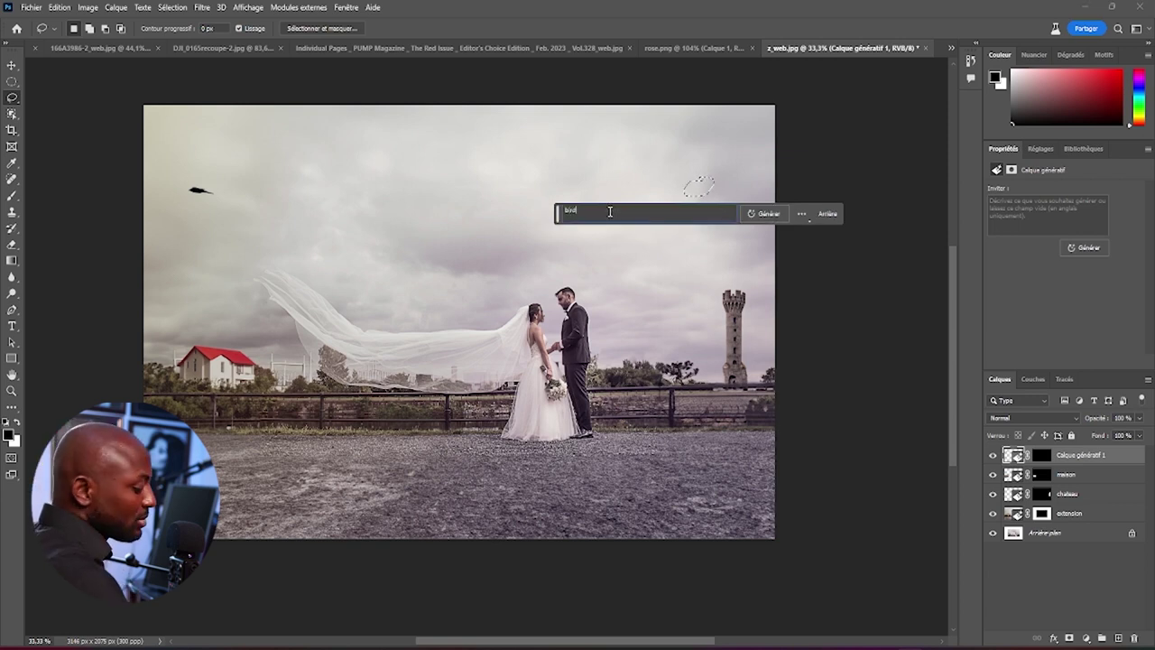
key(Return)
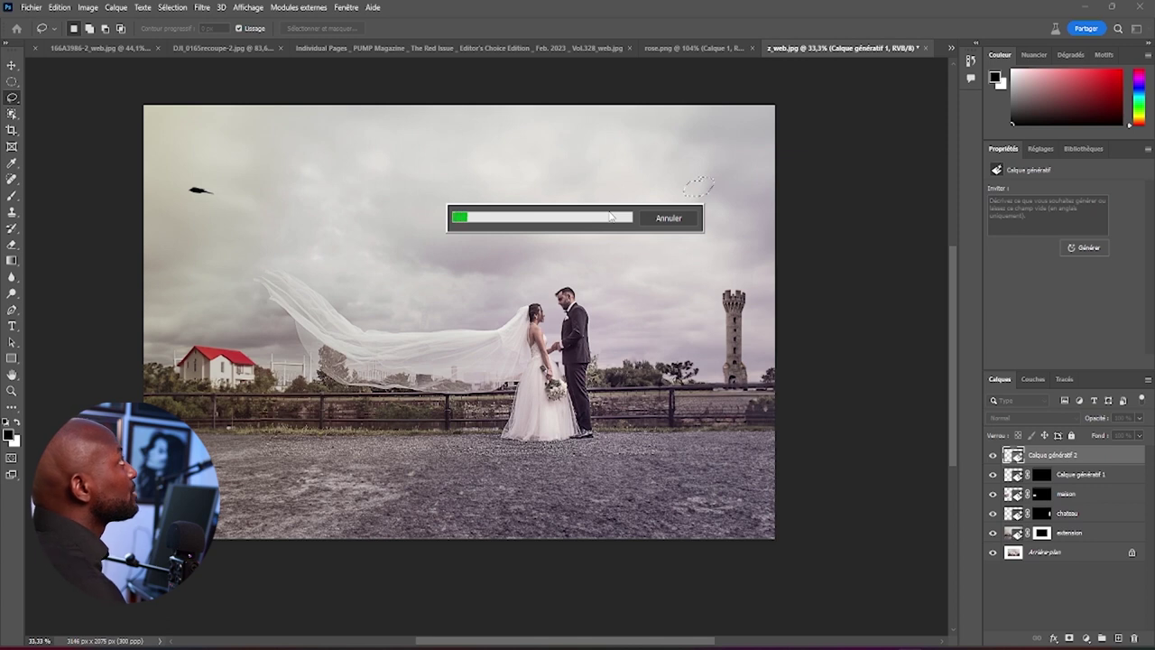
click(680, 214)
click(683, 216)
click(683, 216)
click(683, 215)
click(683, 215)
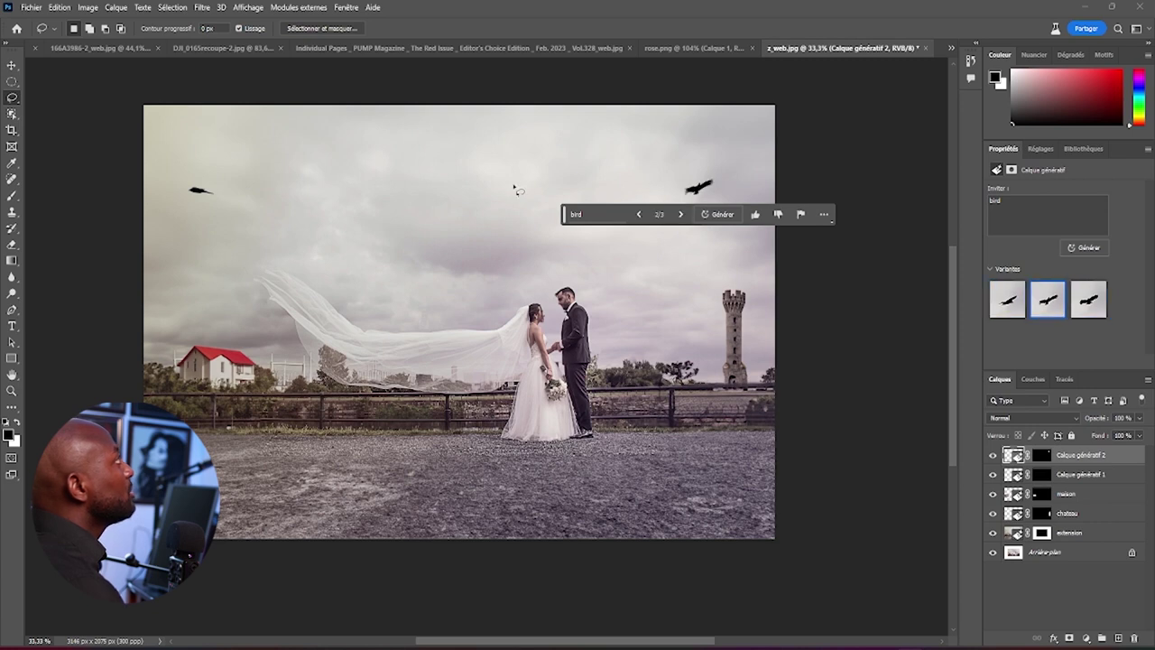
Outline an empty patch of sky at the top centre and generate another bird there
mouse_move(471, 161)
mouse_down()
mouse_move(491, 183)
mouse_move(472, 161)
mouse_up()
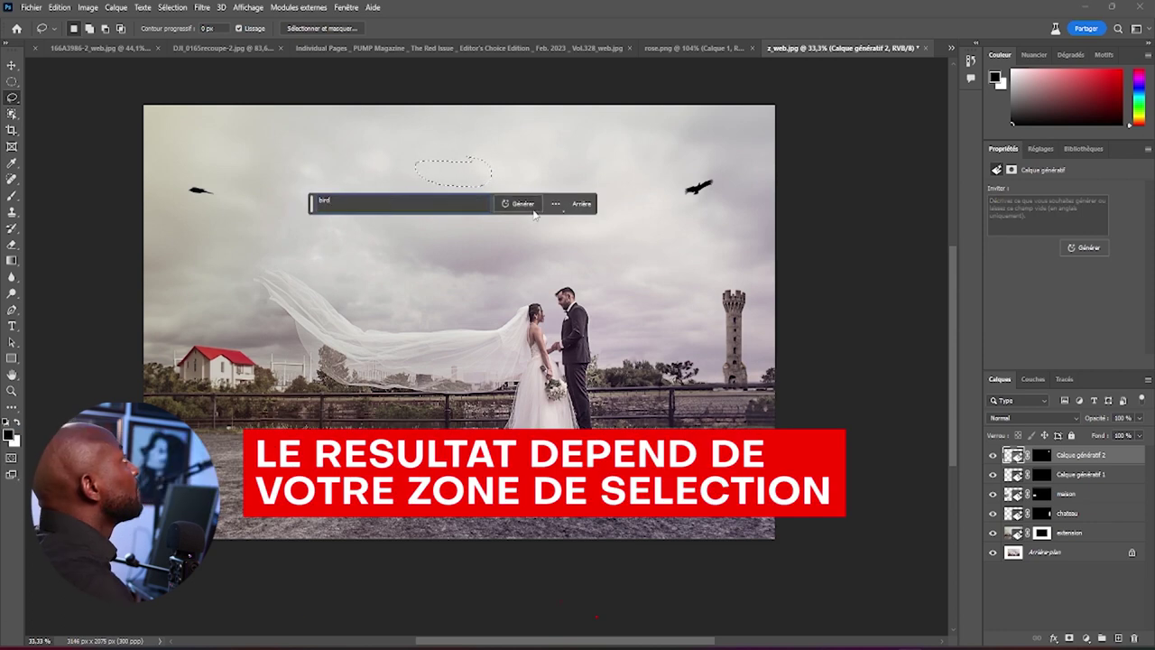
click(531, 209)
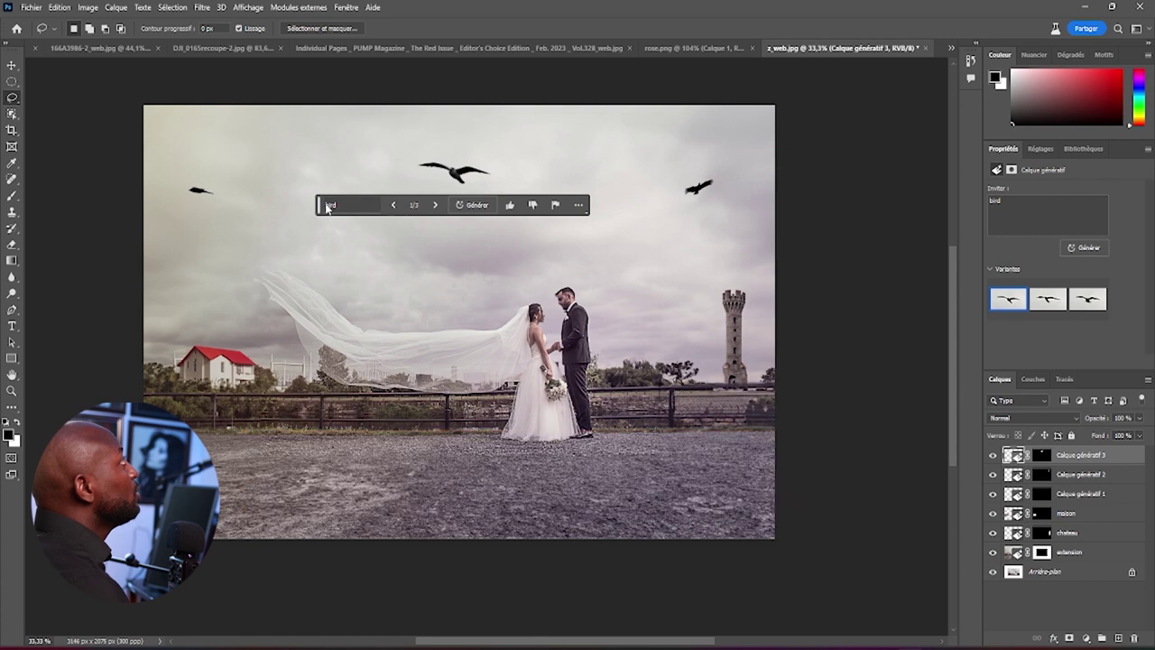
mouse_move(319, 209)
mouse_down()
mouse_move(293, 275)
mouse_move(451, 435)
mouse_up()
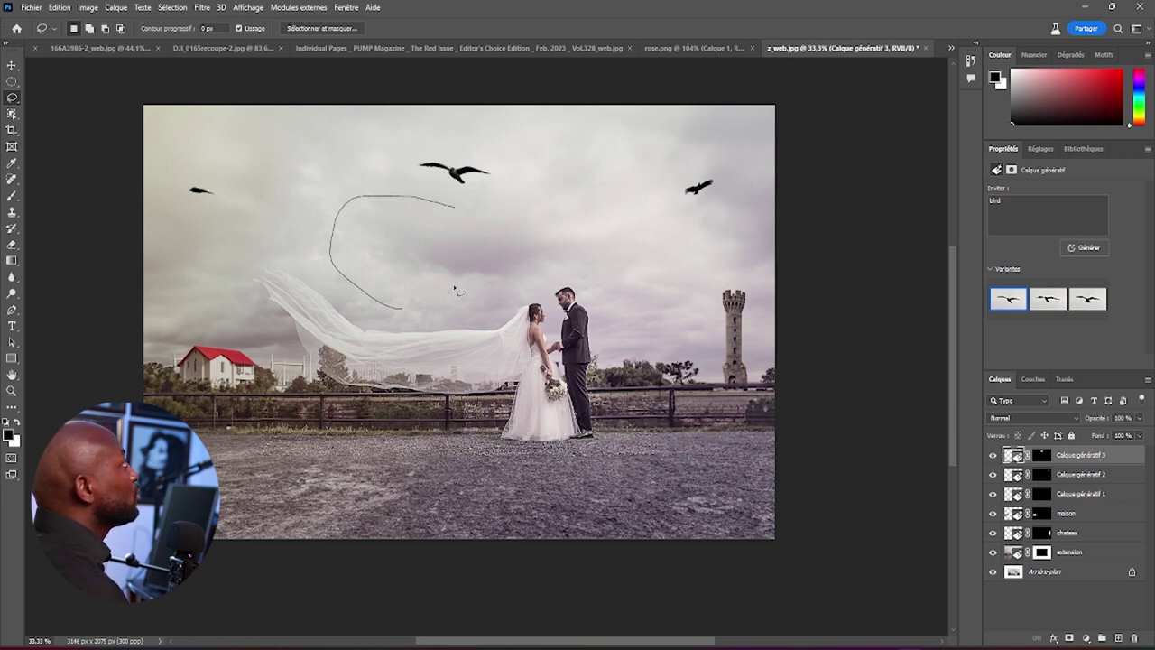
drag(443, 300, 438, 213)
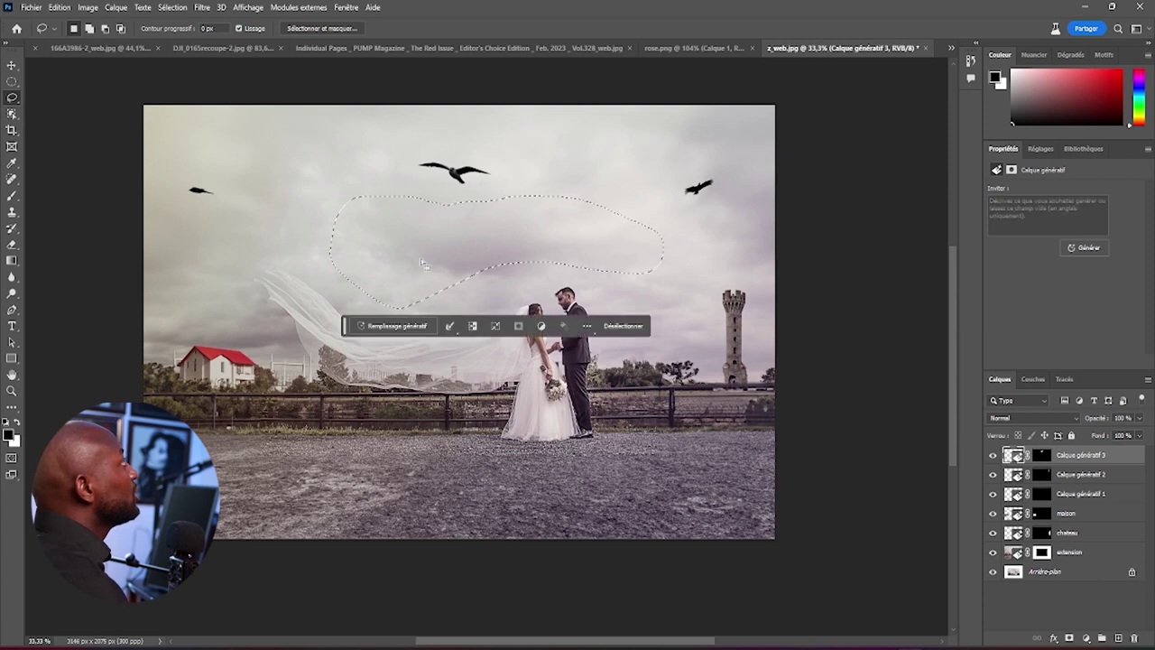
click(414, 324)
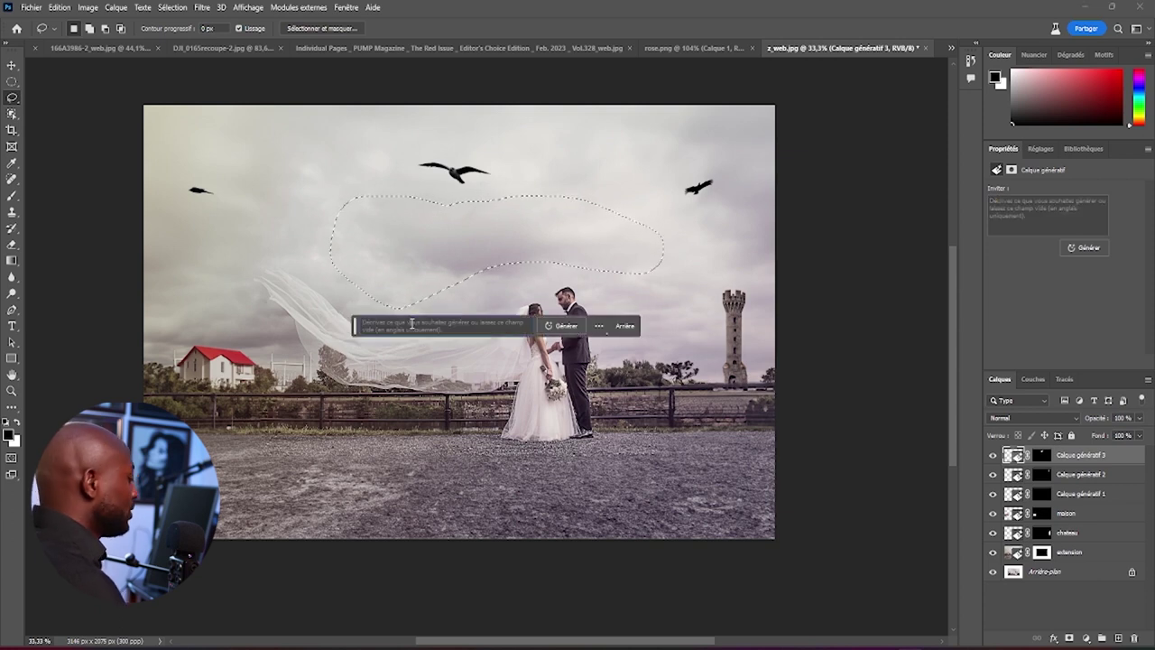
text(bird)
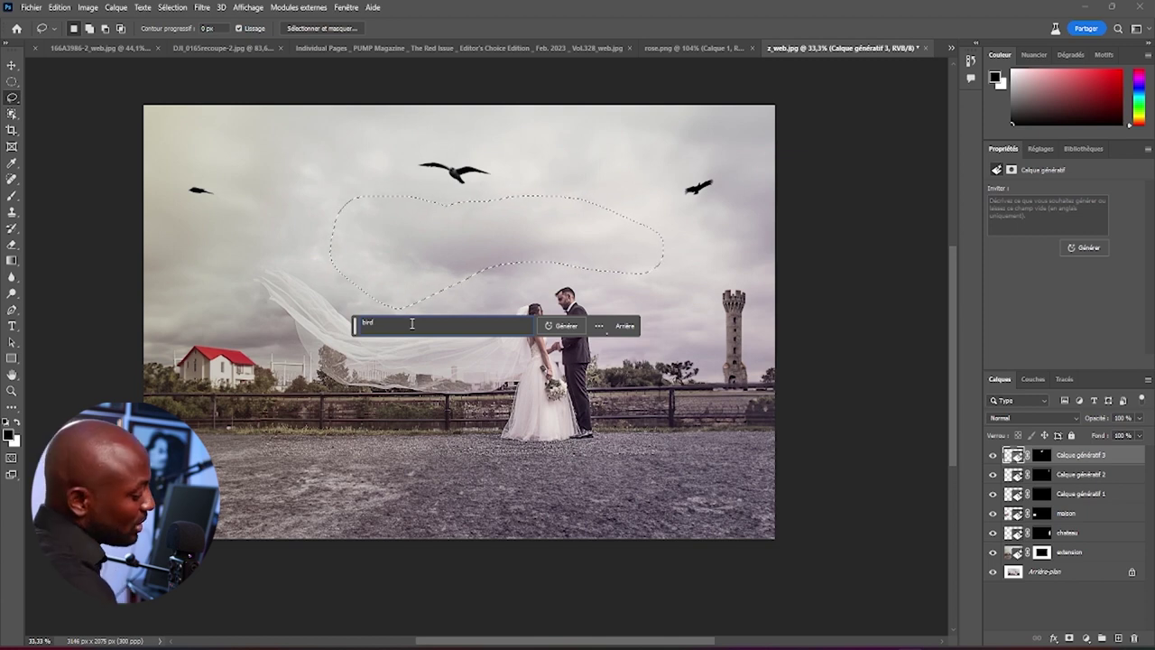
key(Return)
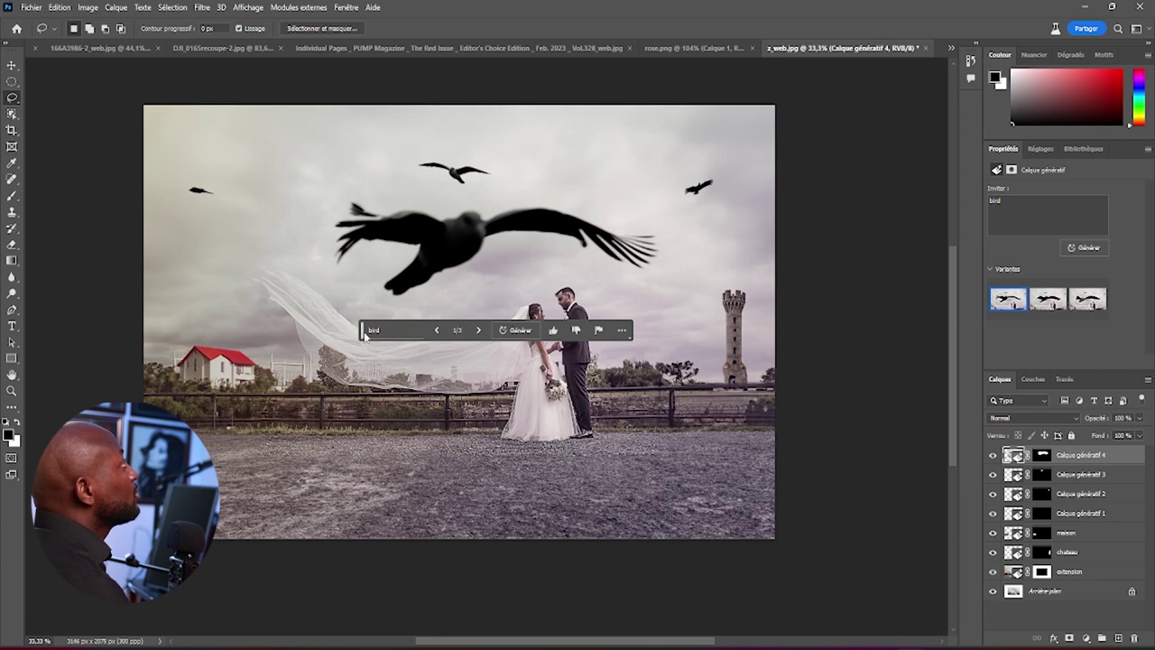
drag(363, 333, 362, 557)
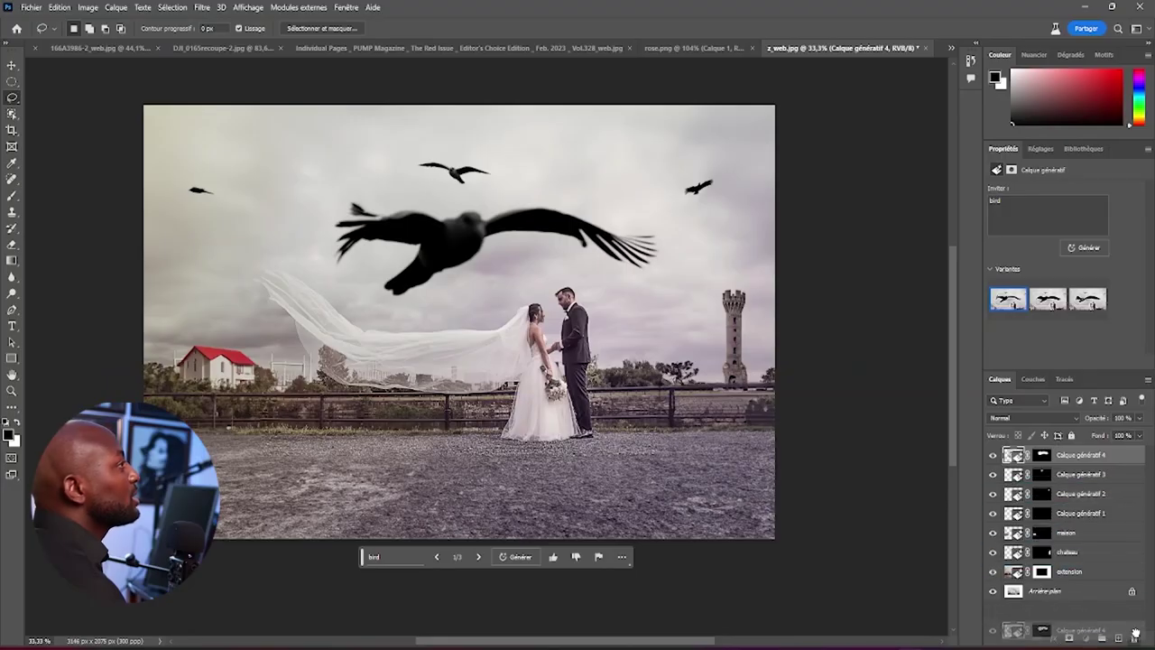
click(1136, 637)
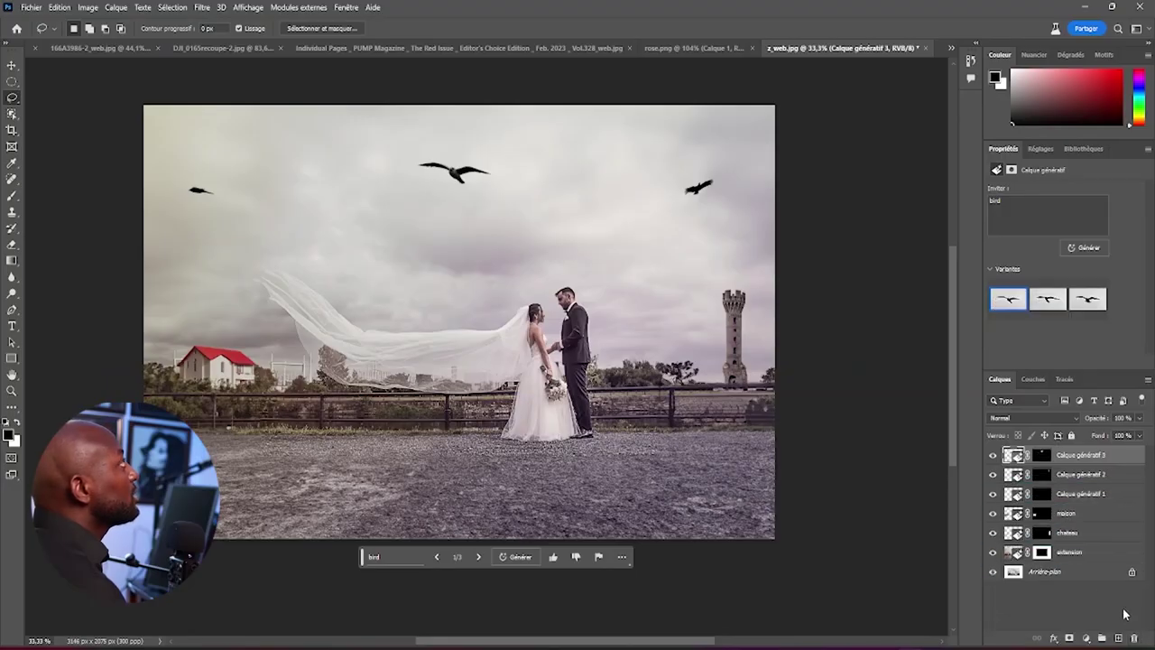
alt+click(993, 573)
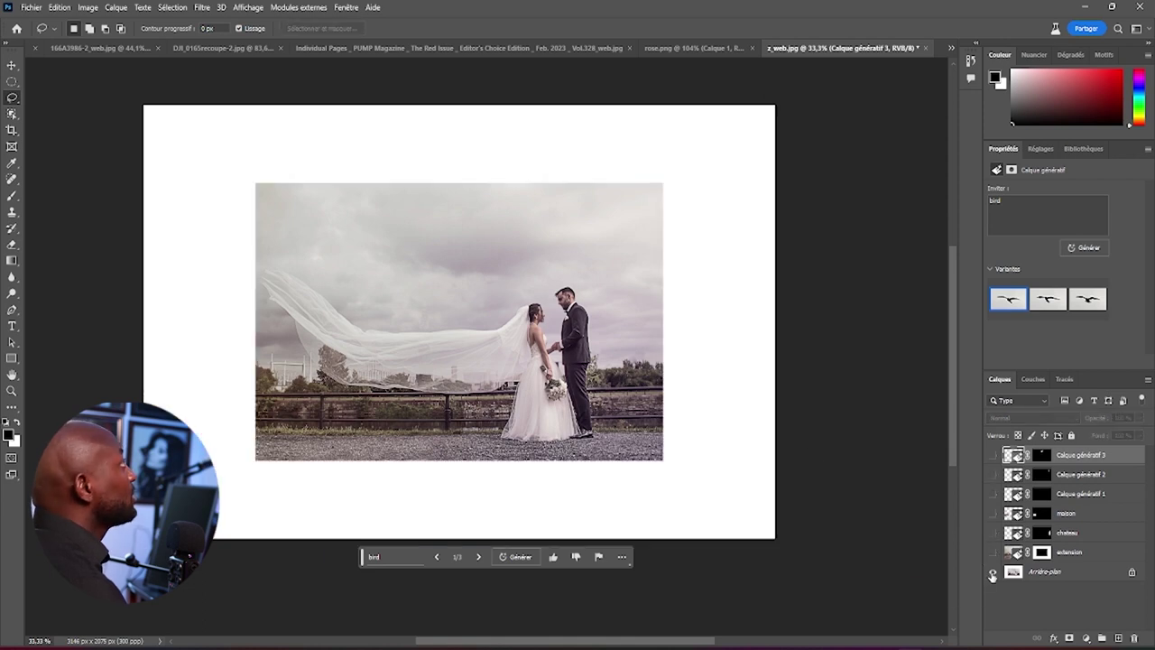
alt+click(992, 574)
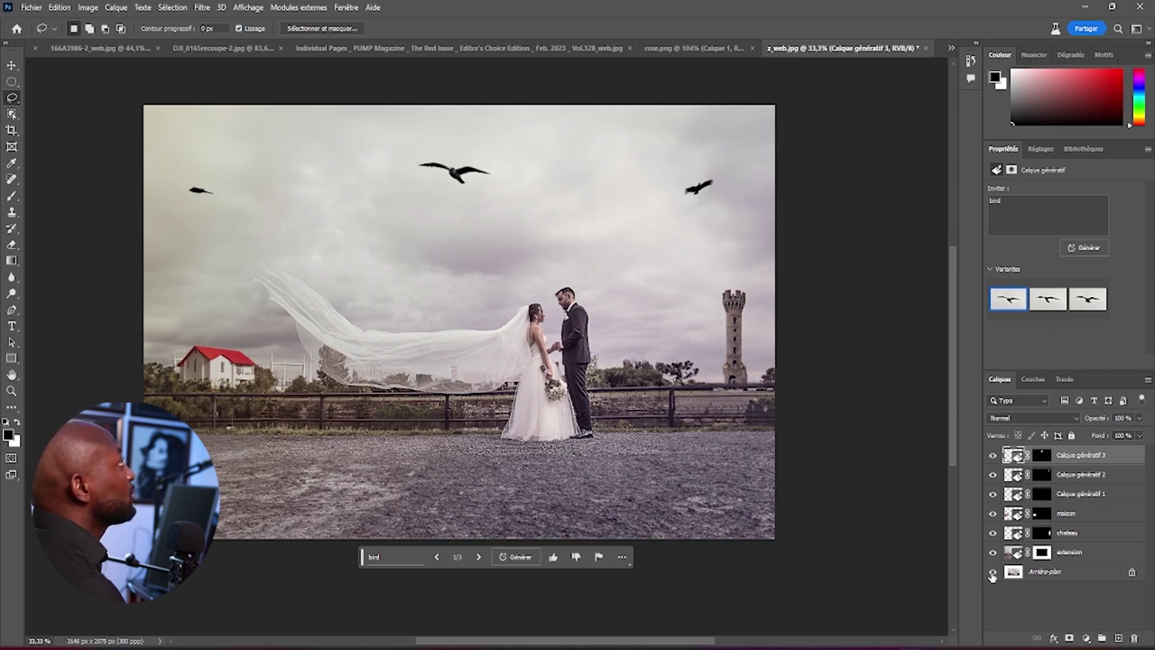
mouse_move(227, 136)
mouse_down()
mouse_move(214, 117)
mouse_move(214, 137)
mouse_up()
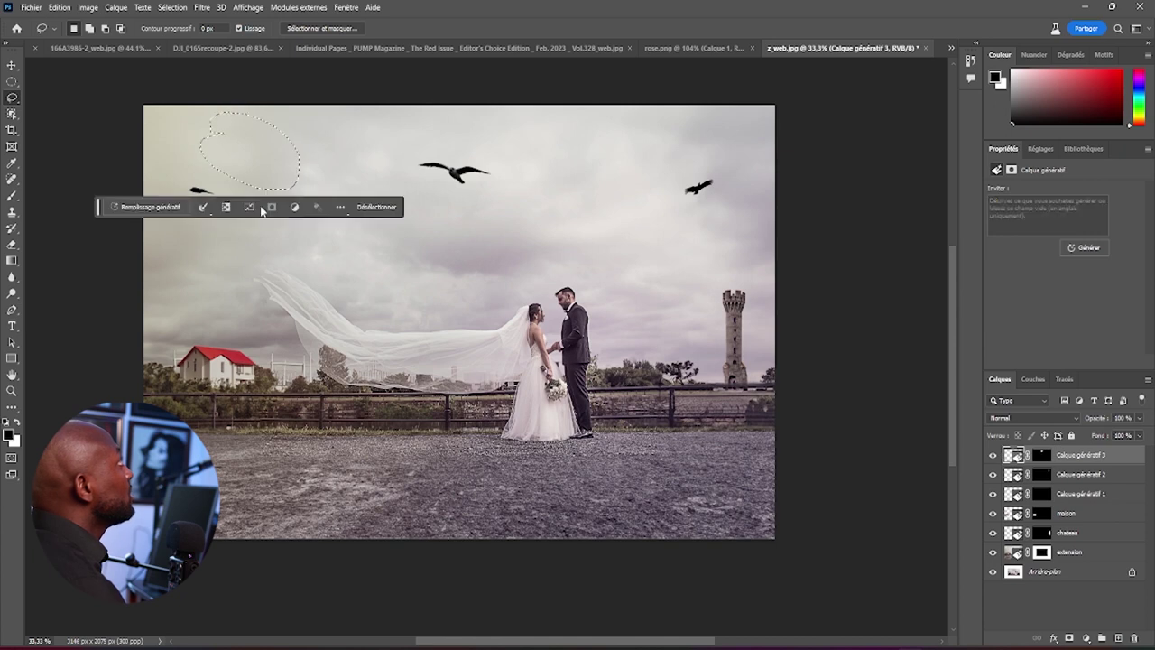
Generate a 'sun' in the top-left sky and choose variant 3/3
click(173, 209)
text(sun)
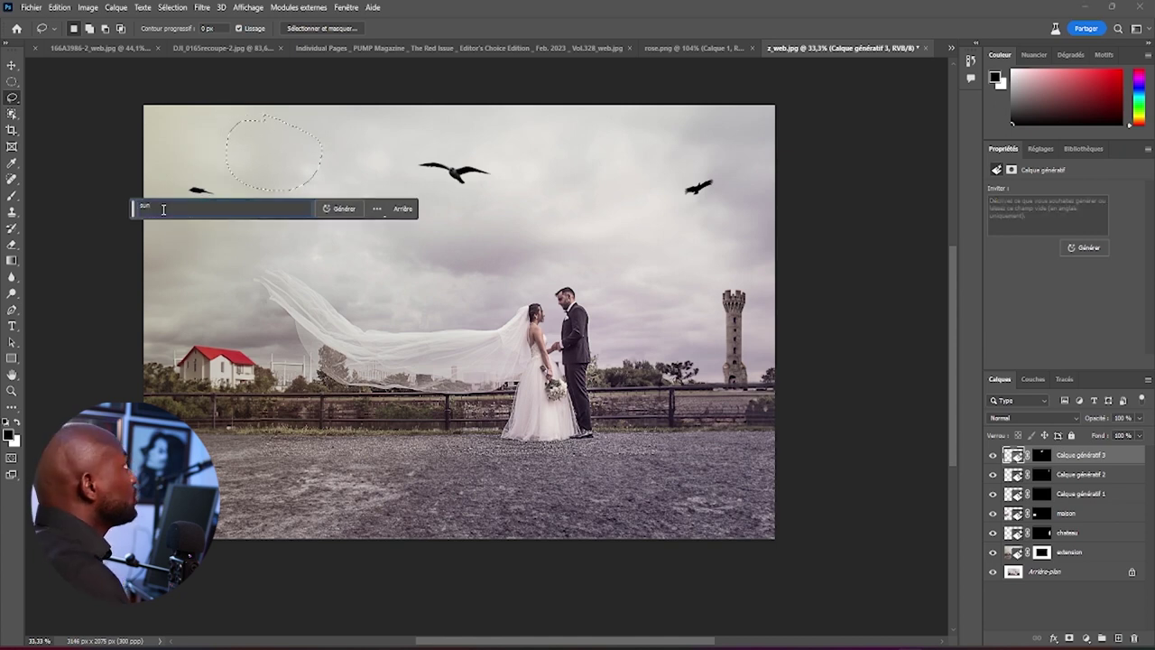
click(340, 209)
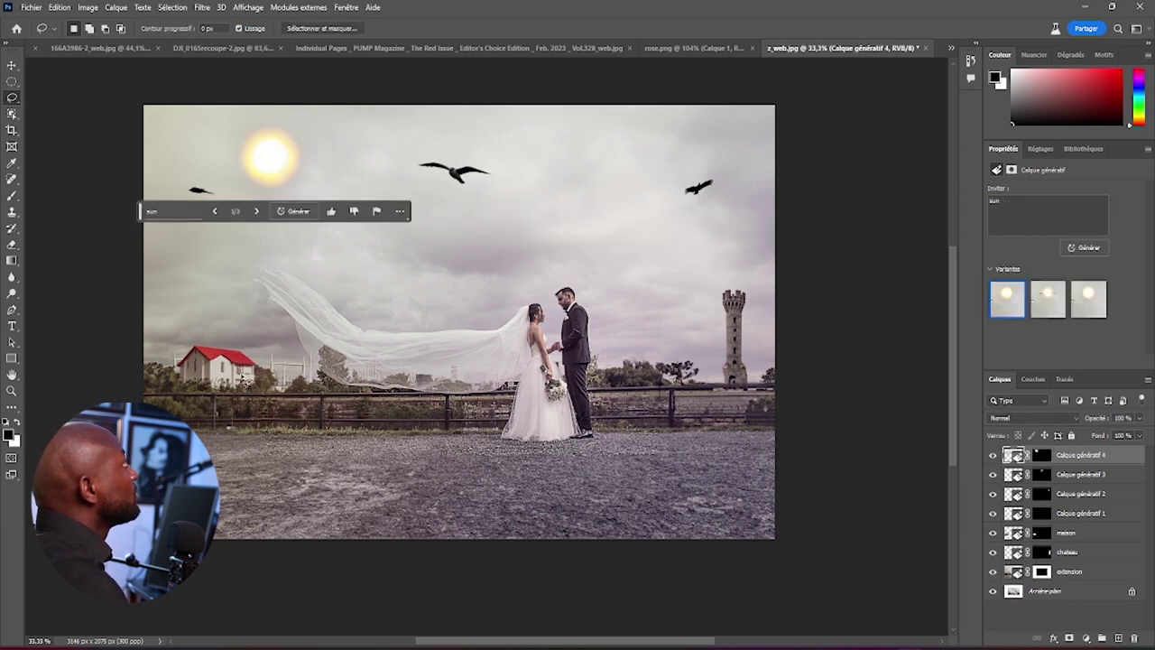
click(257, 211)
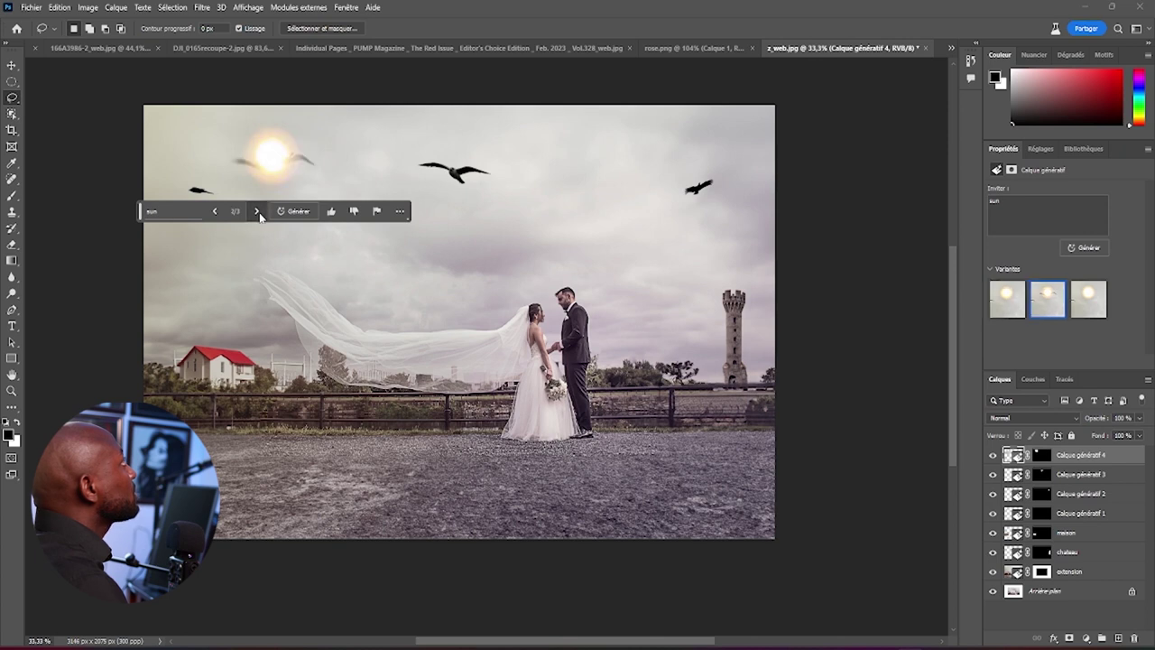
click(257, 212)
click(257, 212)
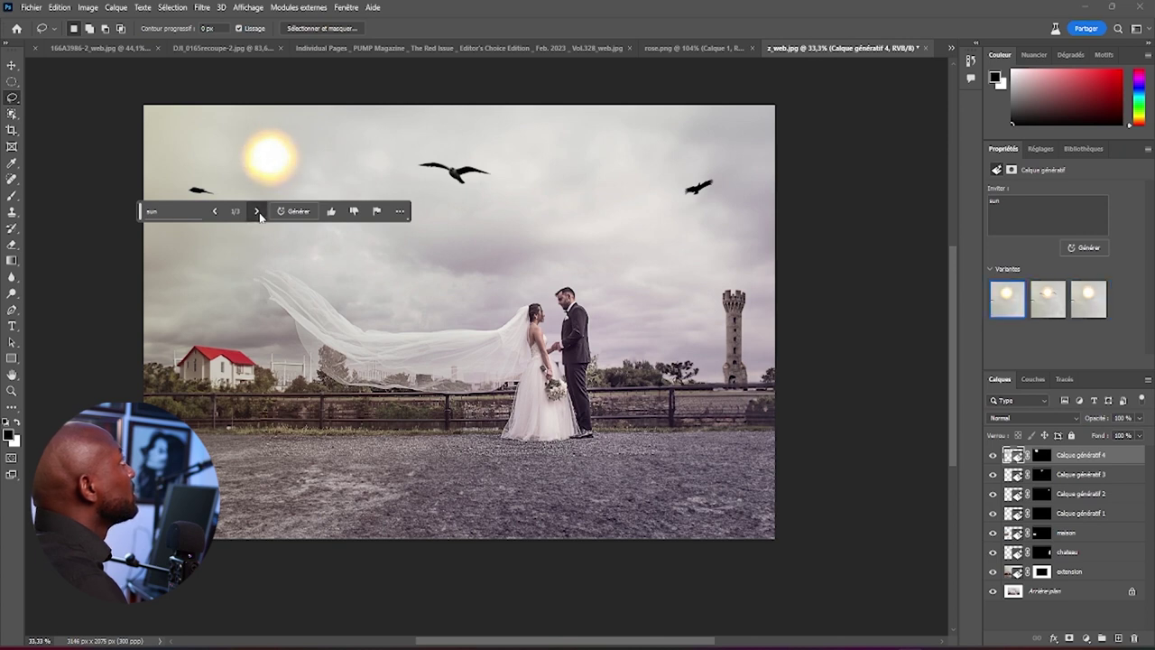
click(257, 212)
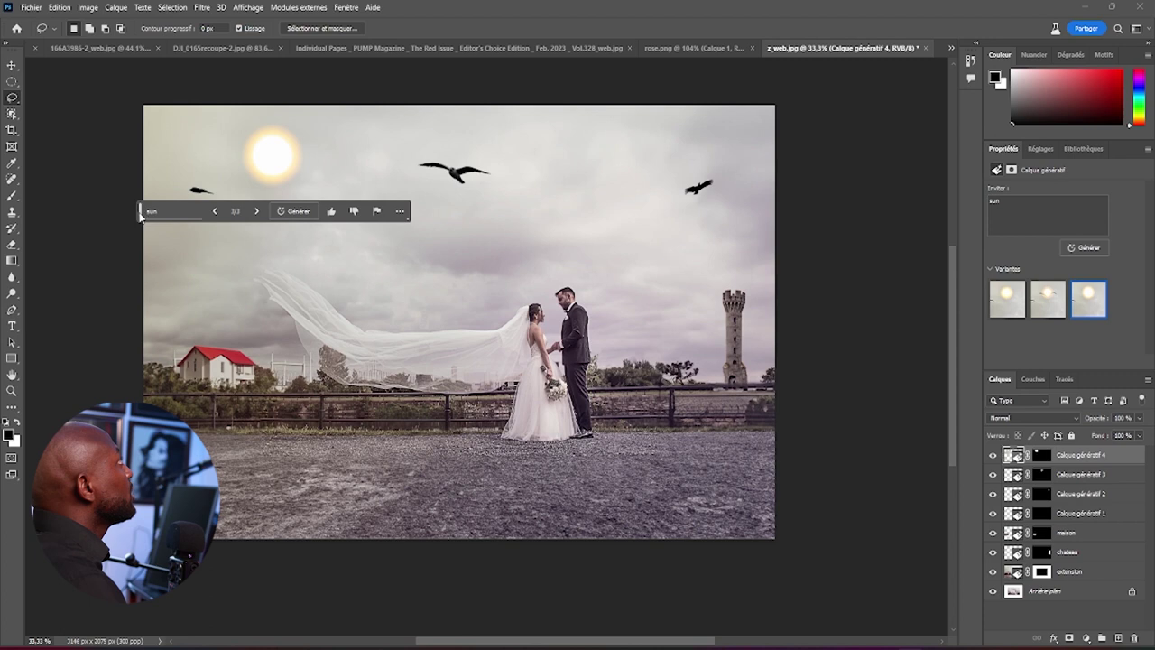
Stamp all visible layers into a new merged layer with Ctrl+Alt+Shift+E
drag(140, 215, 271, 582)
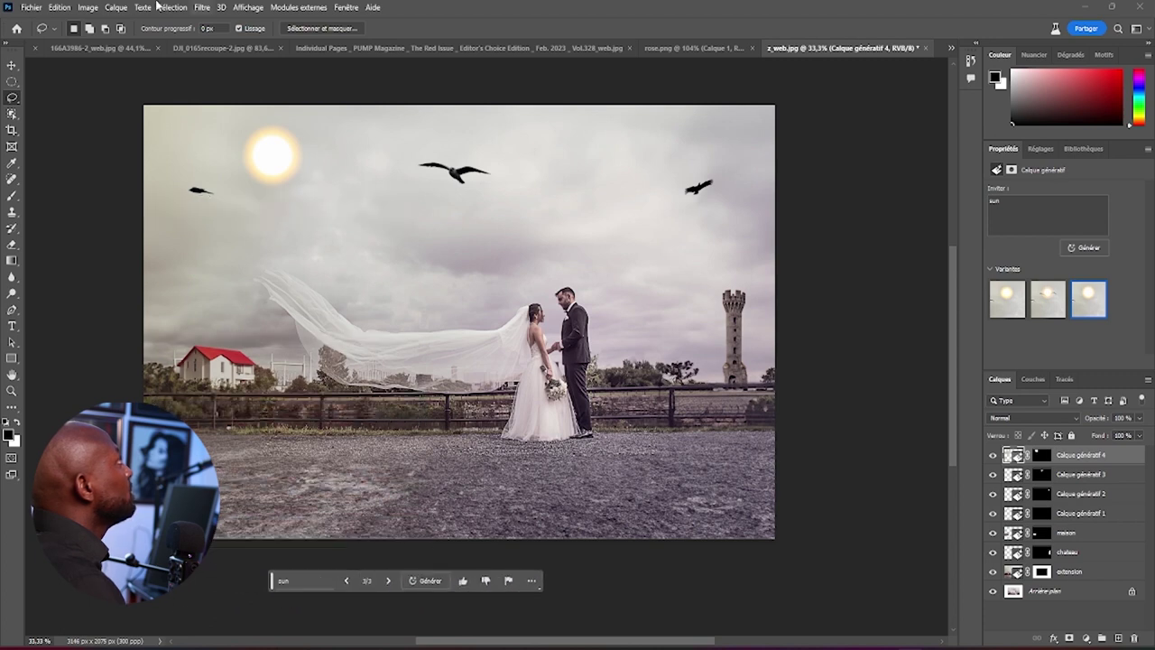
click(1112, 455)
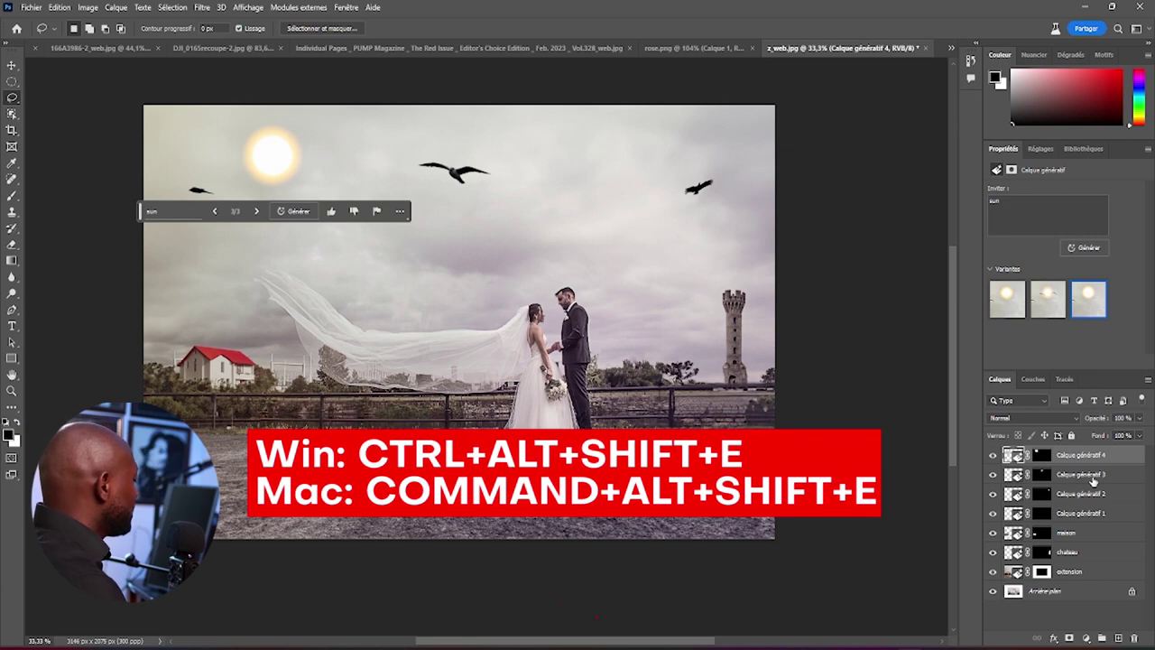
key(ctrl+alt+shift+e)
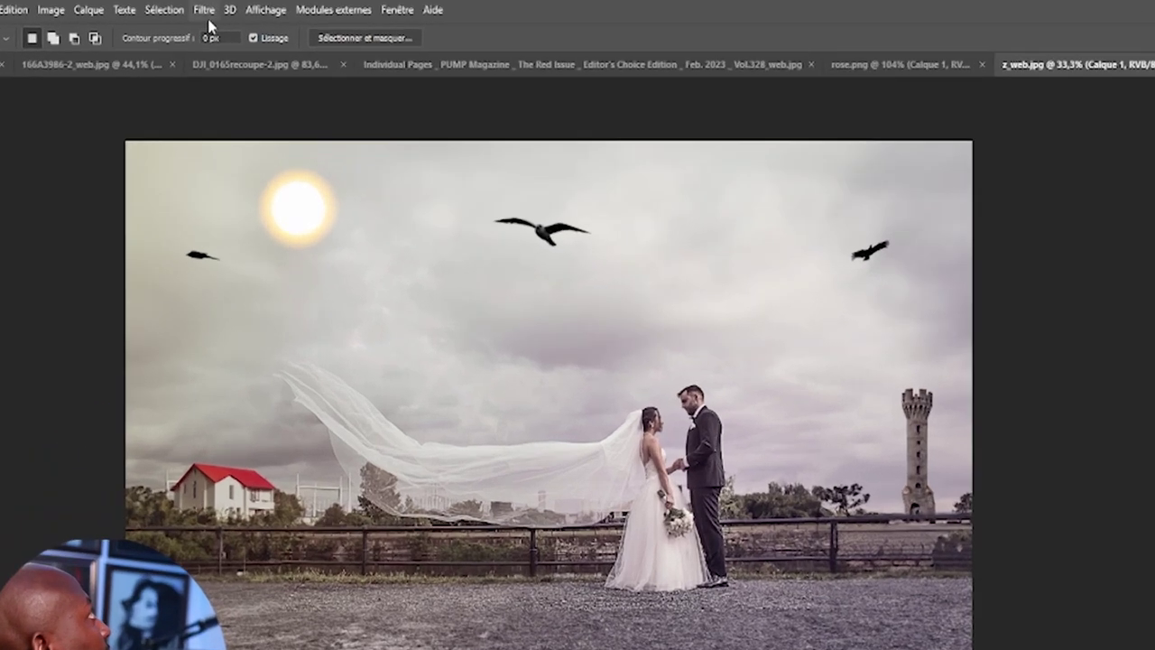
Apply the Camera Raw Filter with Temperature +27 and Contrast +14 to the merged layer
click(202, 7)
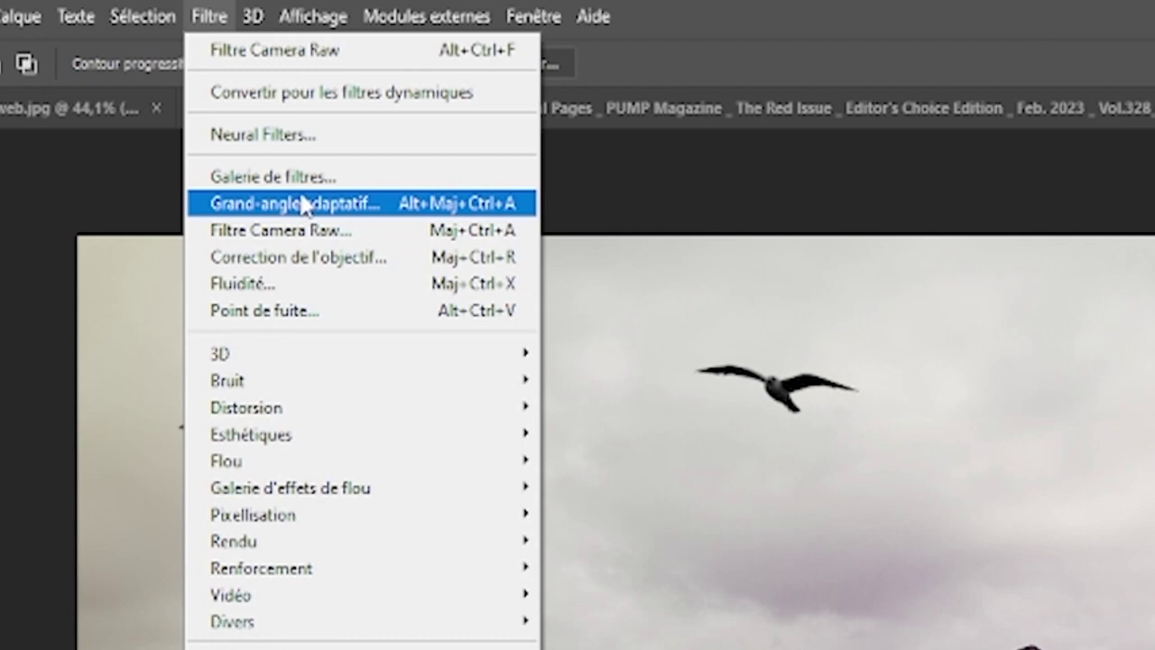
click(311, 231)
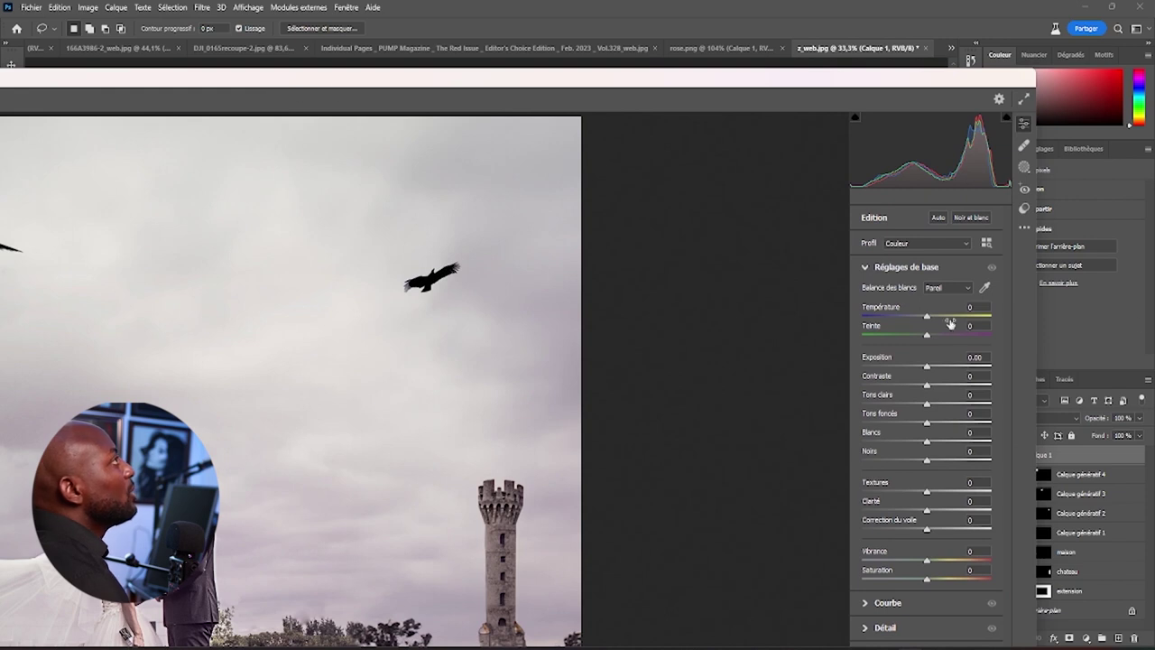
drag(927, 318, 945, 319)
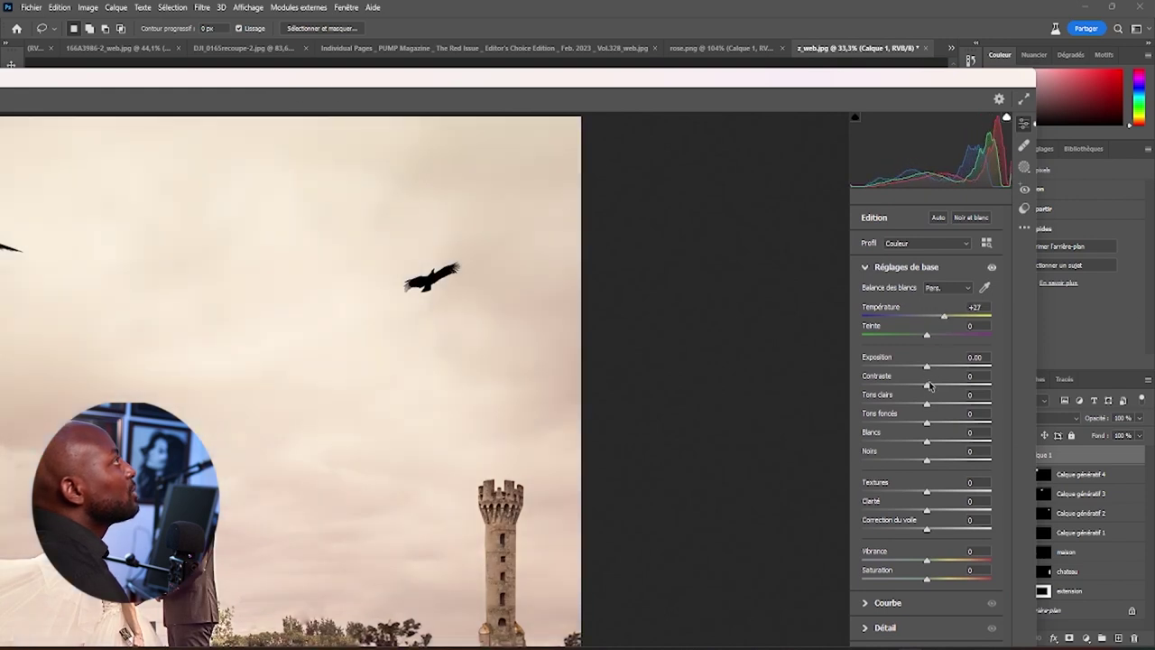
drag(933, 389, 937, 389)
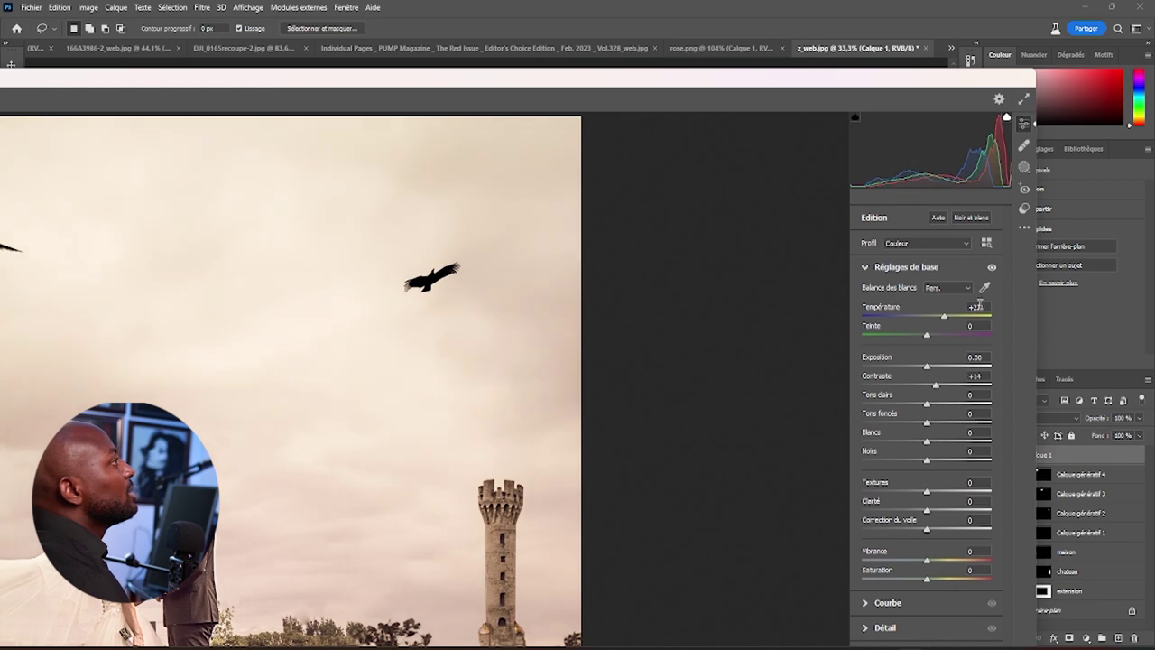
key(Return)
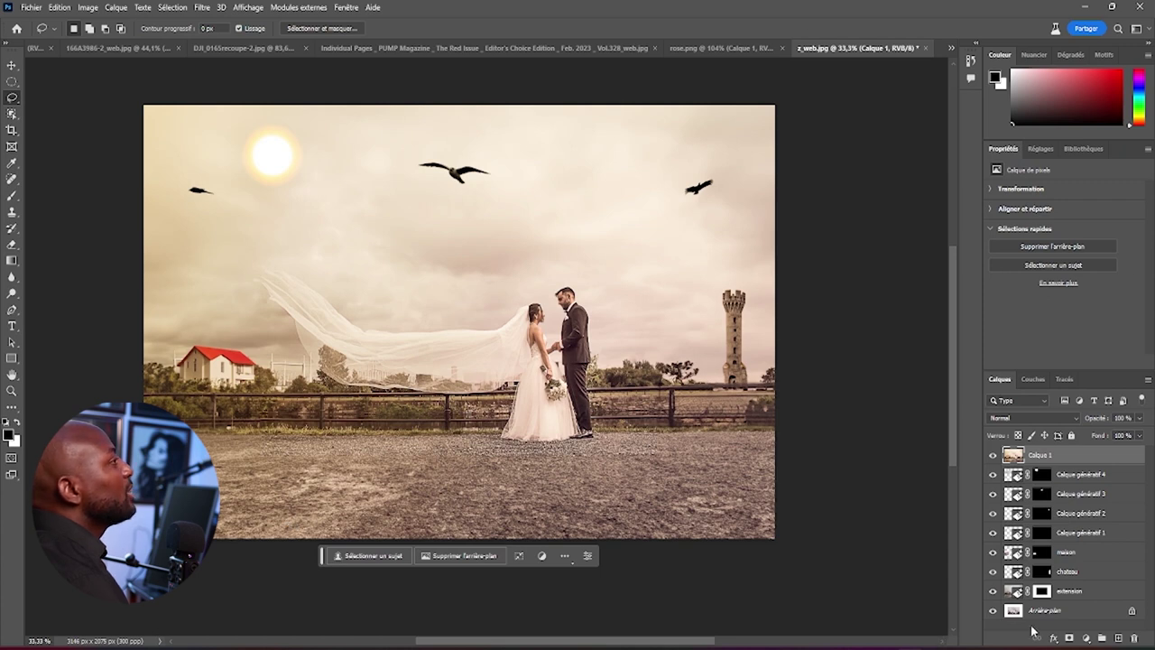
click(1088, 618)
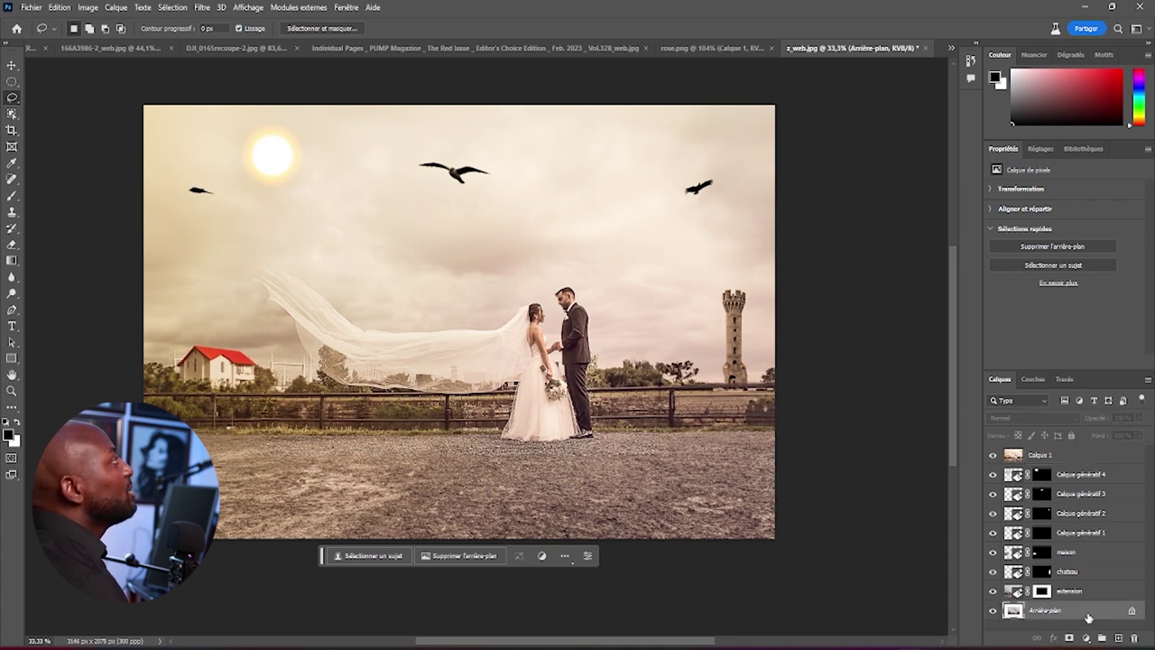
Toggle the background layer's visibility repeatedly to compare the original with the extended composite
click(1074, 457)
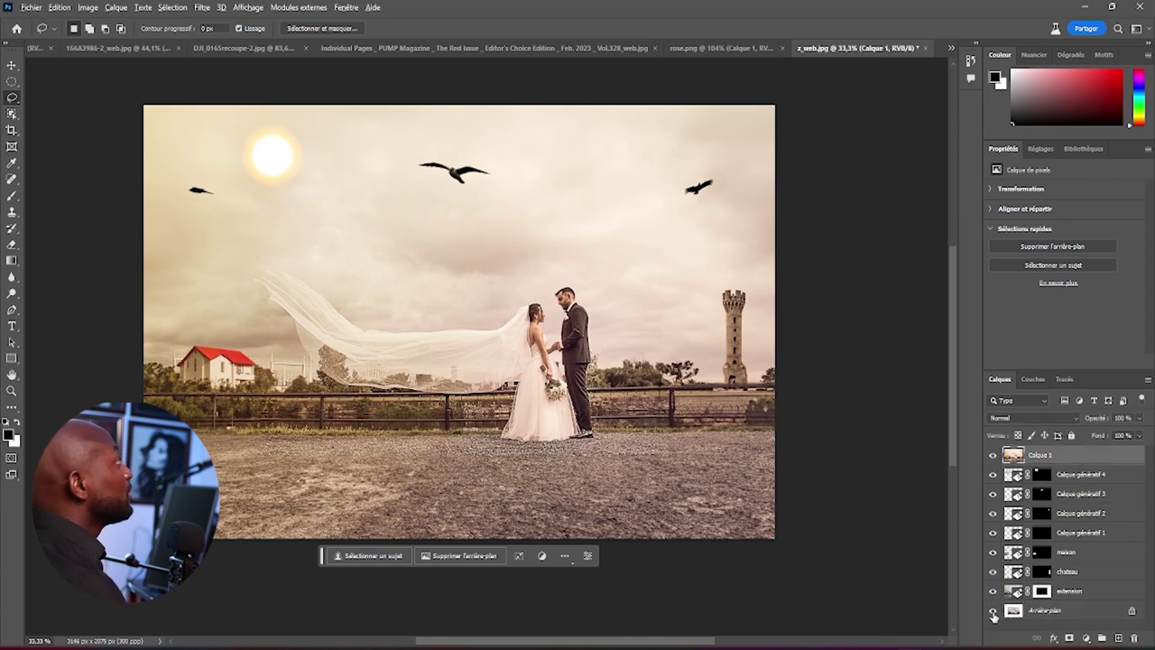
alt+click(993, 614)
alt+click(992, 614)
alt+click(993, 613)
alt+click(992, 614)
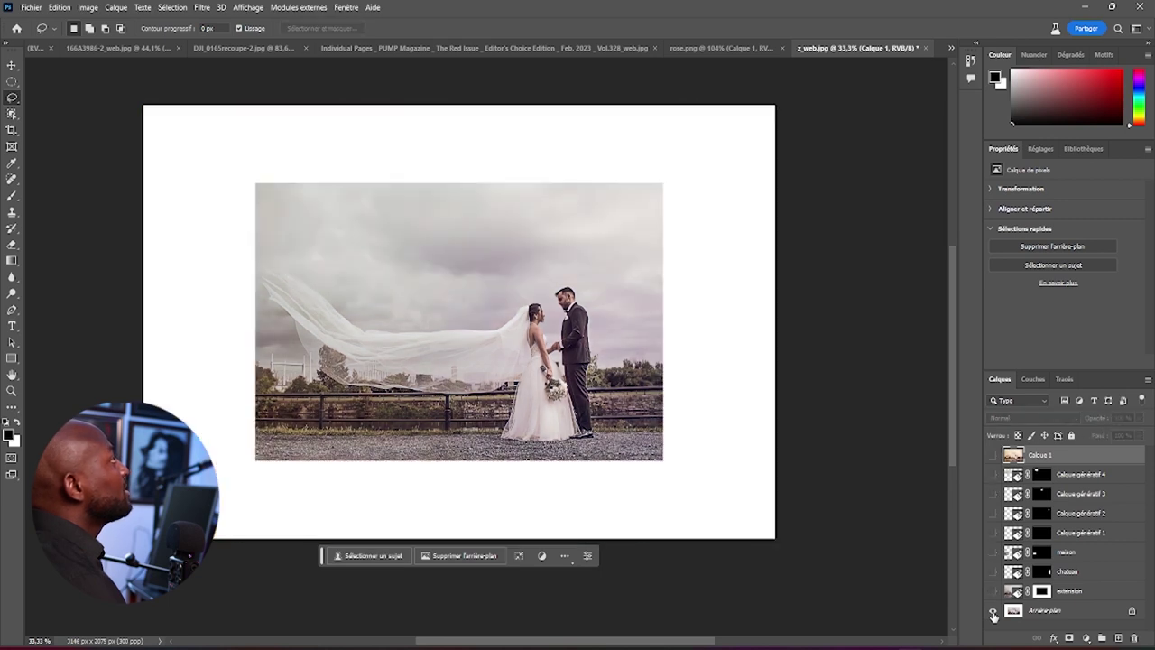
alt+click(993, 614)
alt+click(993, 613)
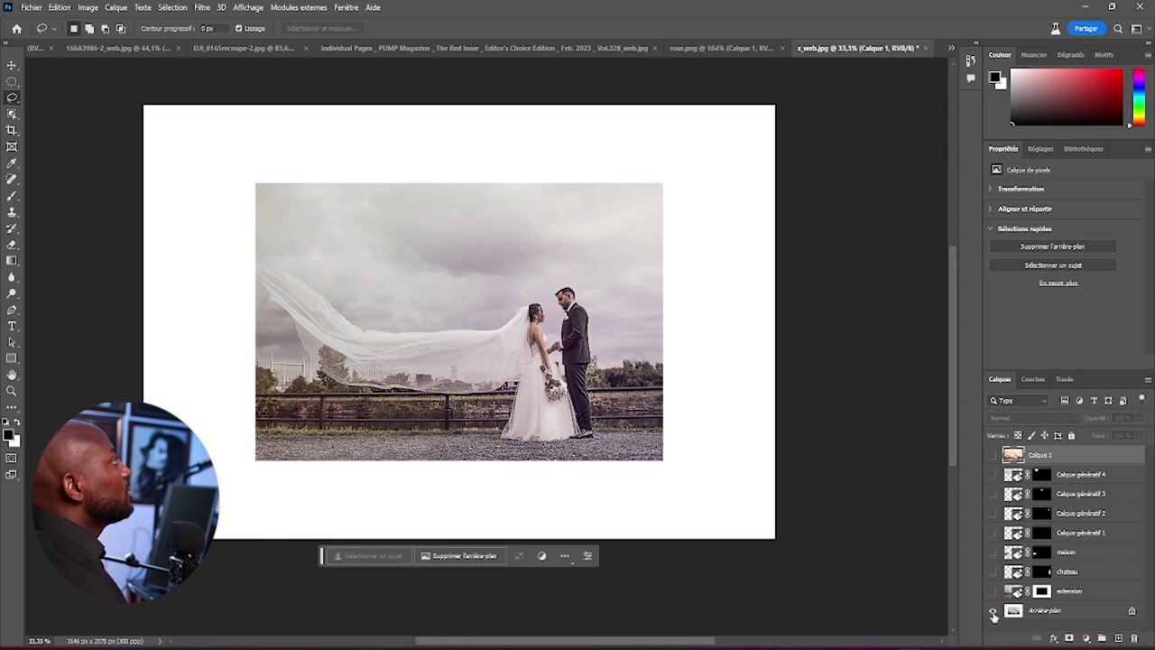
Pan across the photo and switch to the rose.png document
mouse_move(443, 645)
mouse_down()
mouse_move(240, 640)
mouse_move(317, 638)
mouse_up()
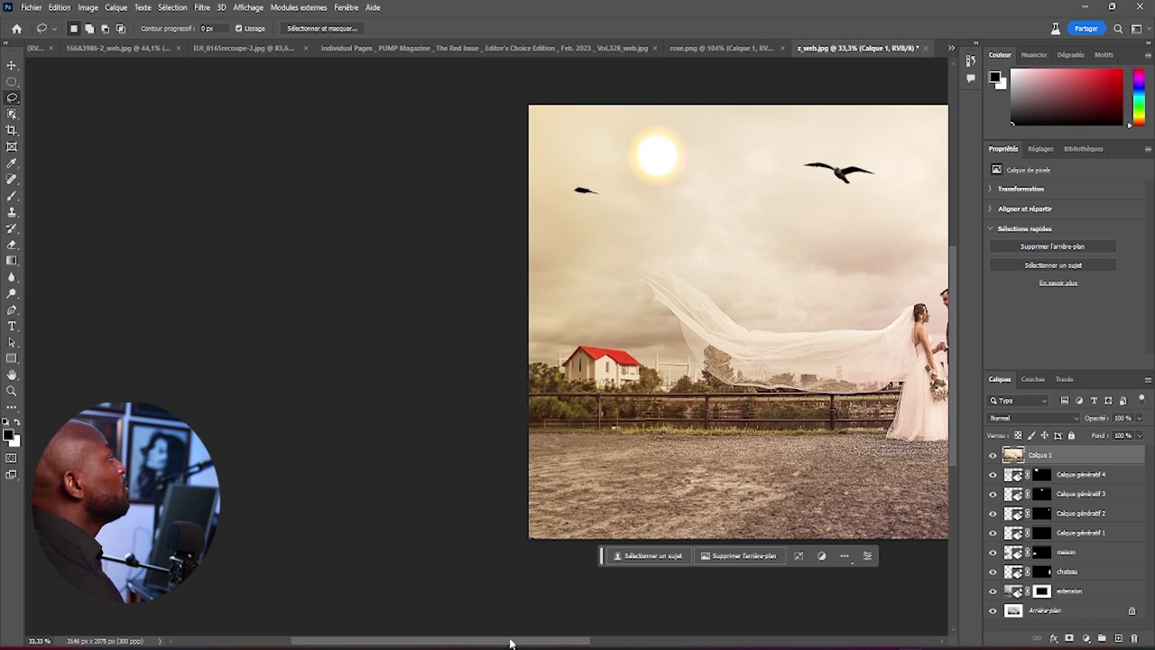
drag(510, 643, 612, 640)
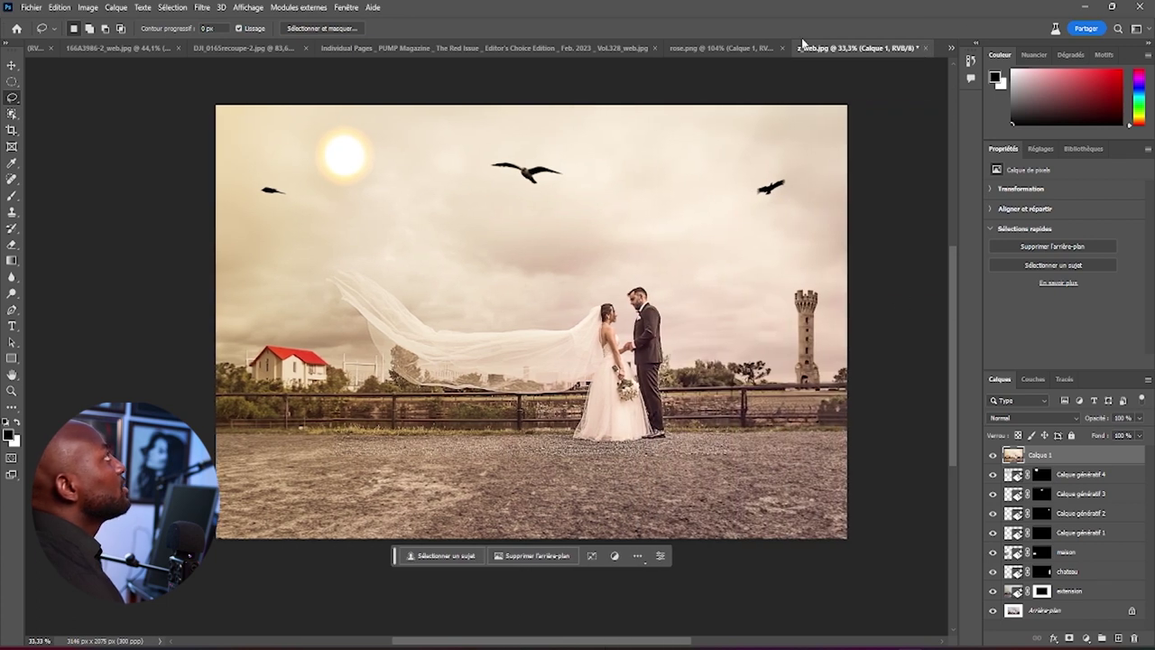
click(733, 47)
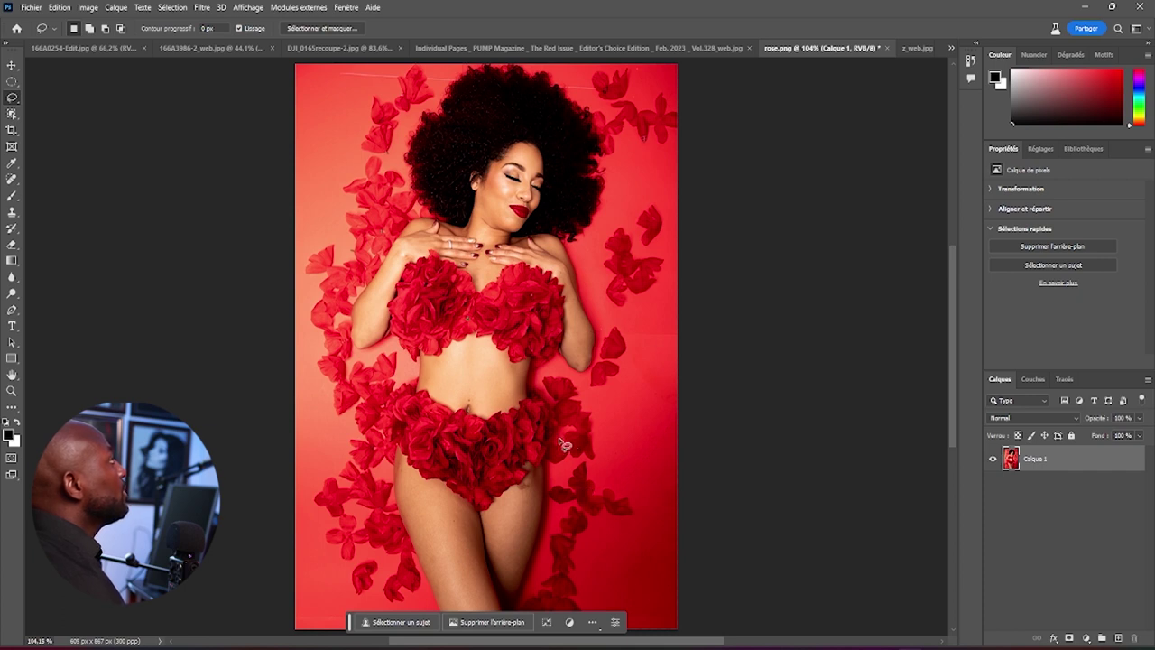
Lasso around the woman and her hair, then invert the selection to the red background
drag(559, 441, 594, 385)
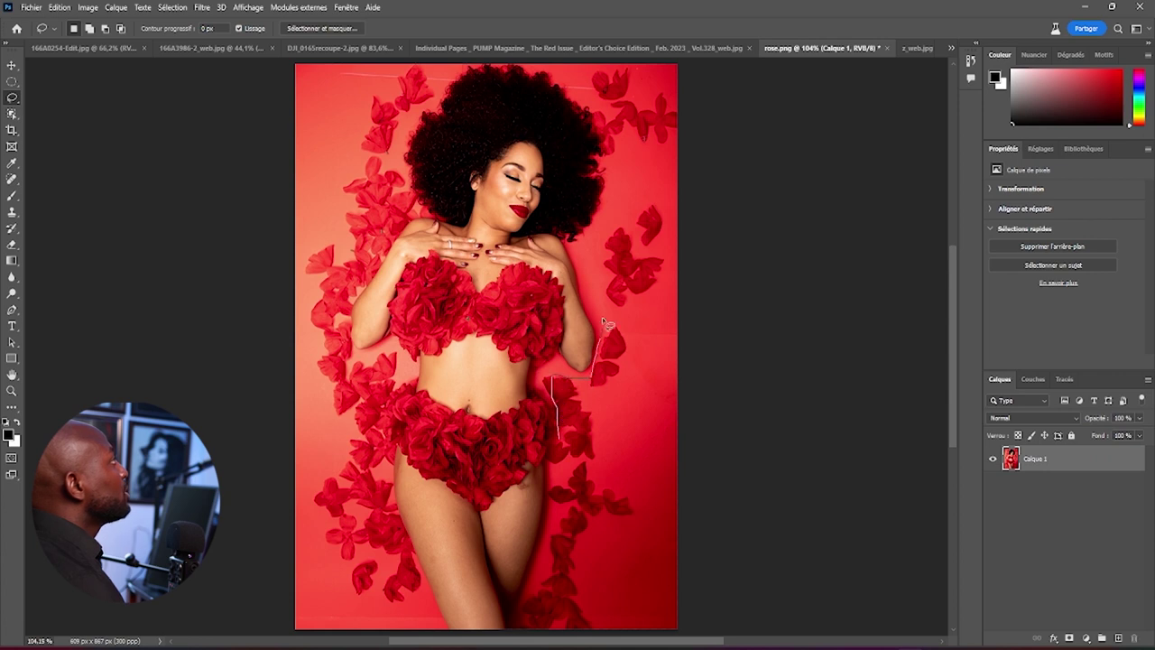
mouse_move(594, 94)
mouse_down()
mouse_move(498, 59)
mouse_move(406, 103)
mouse_move(381, 167)
mouse_move(365, 268)
mouse_move(328, 332)
mouse_move(376, 431)
mouse_move(382, 539)
mouse_move(416, 606)
mouse_move(468, 642)
mouse_move(577, 604)
mouse_move(561, 424)
mouse_up()
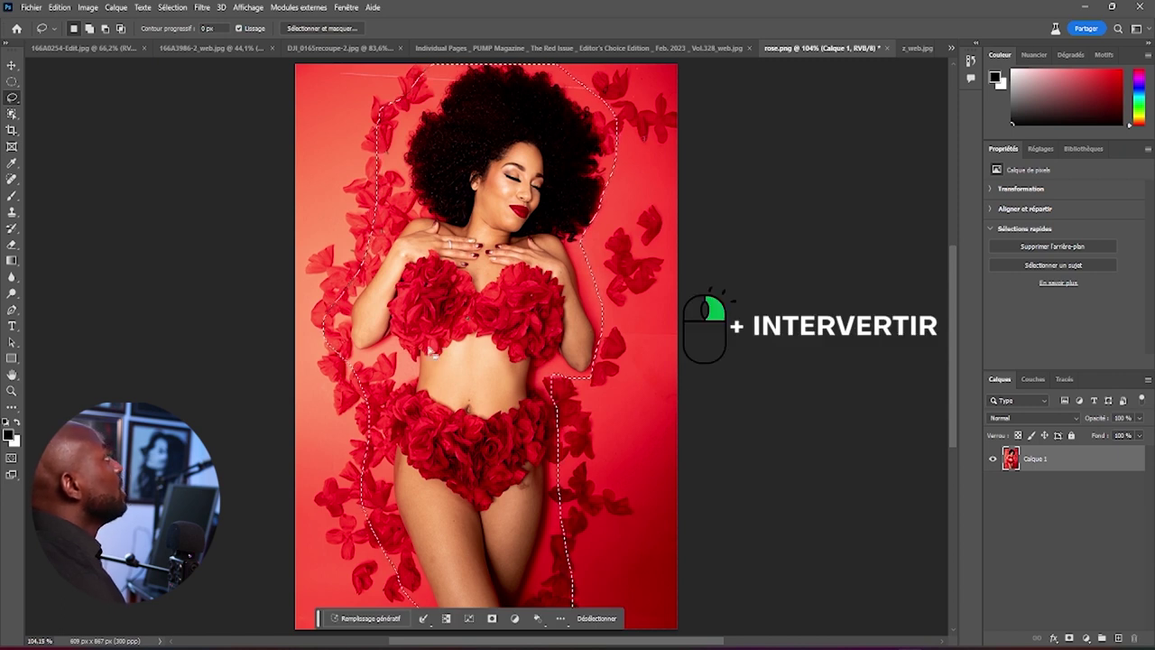
right_click(445, 340)
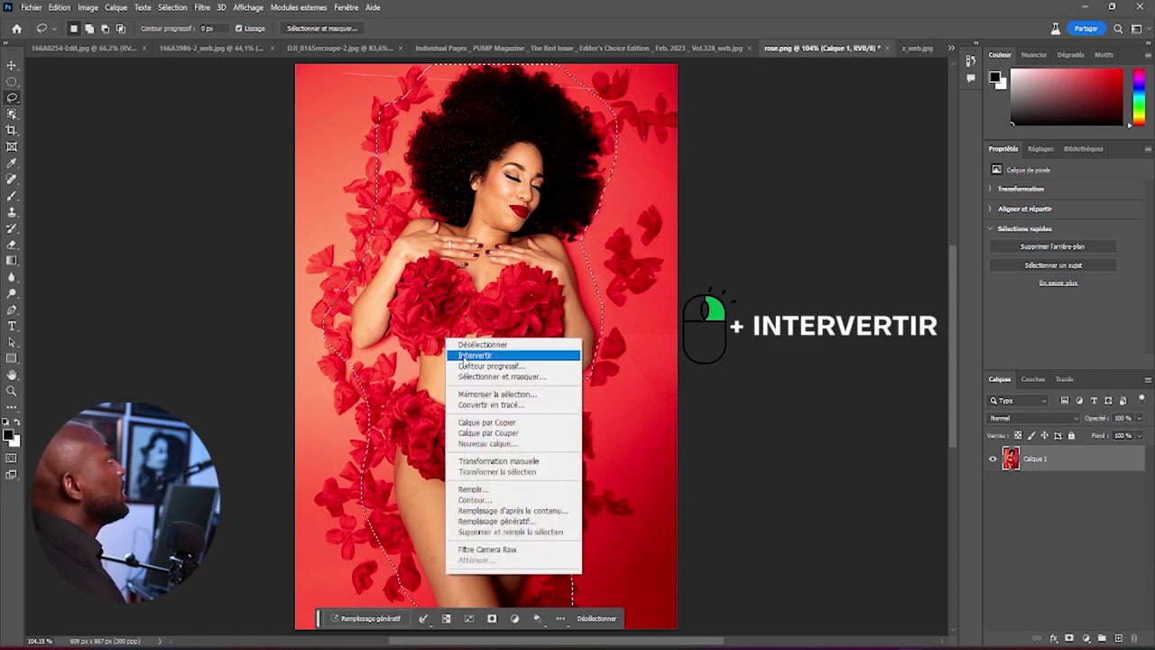
click(476, 355)
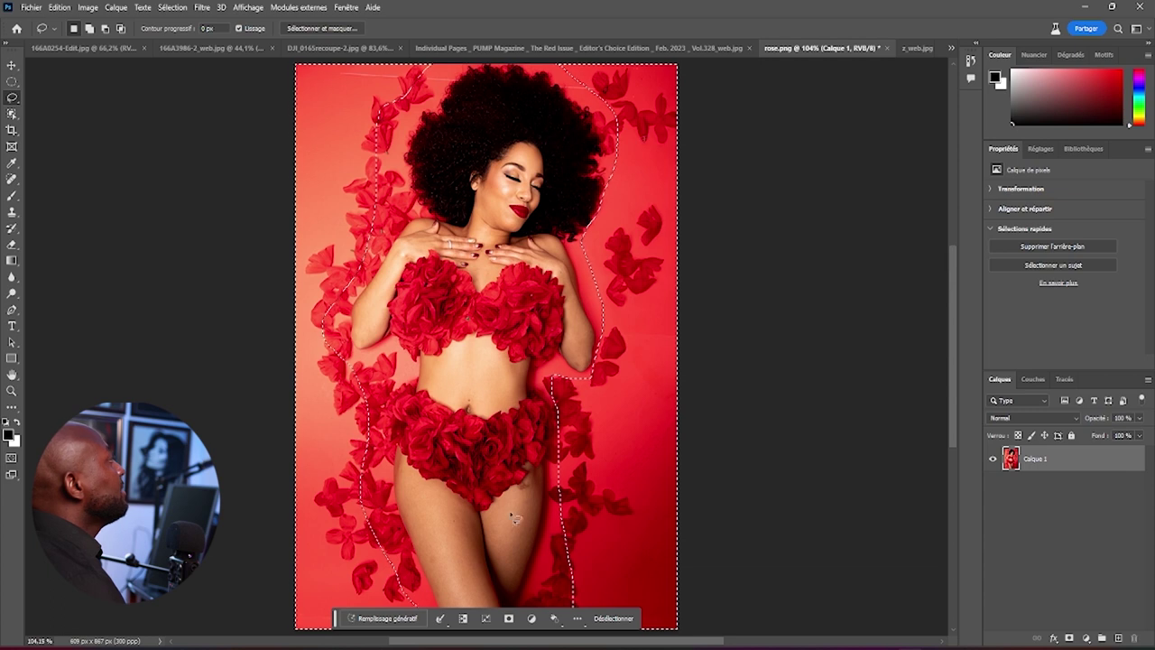
click(383, 619)
Generate 'duplicate roses' in the background, review the variants, then delete that generated layer
text(duplicate roses)
click(557, 619)
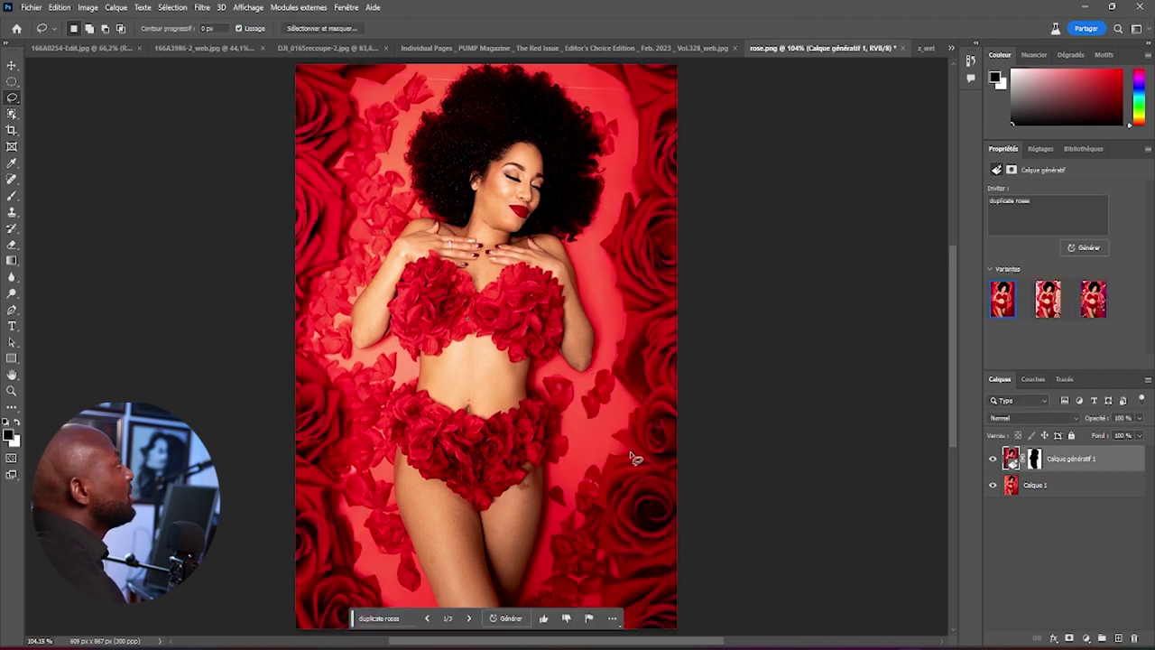
click(469, 618)
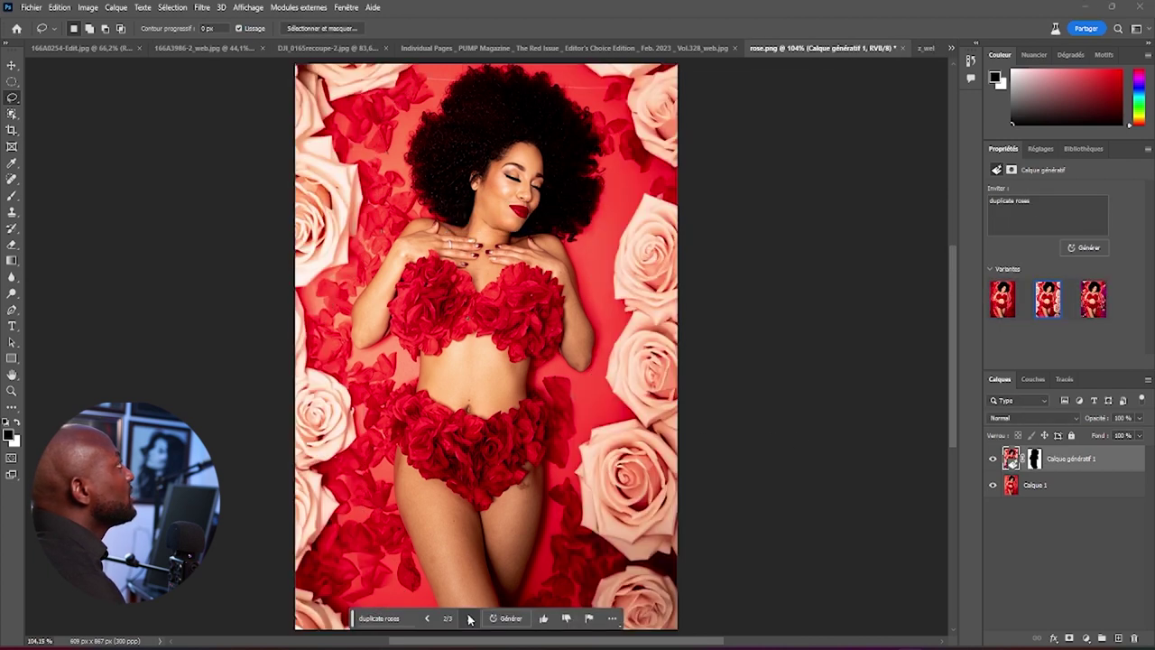
click(470, 618)
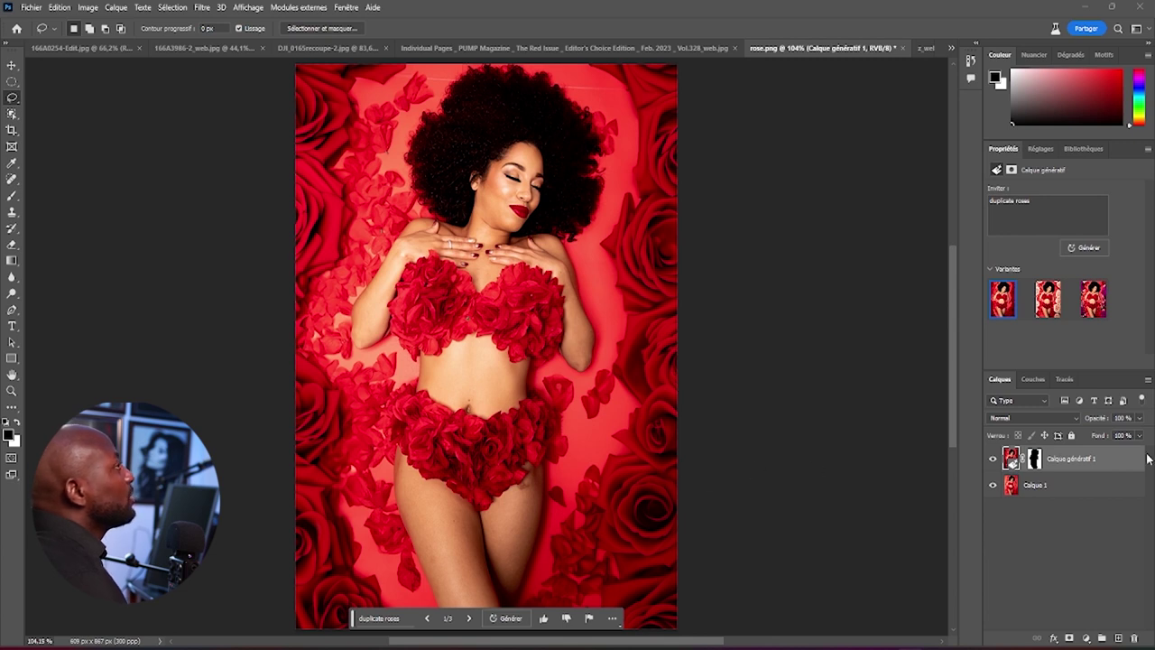
drag(1101, 460, 1135, 638)
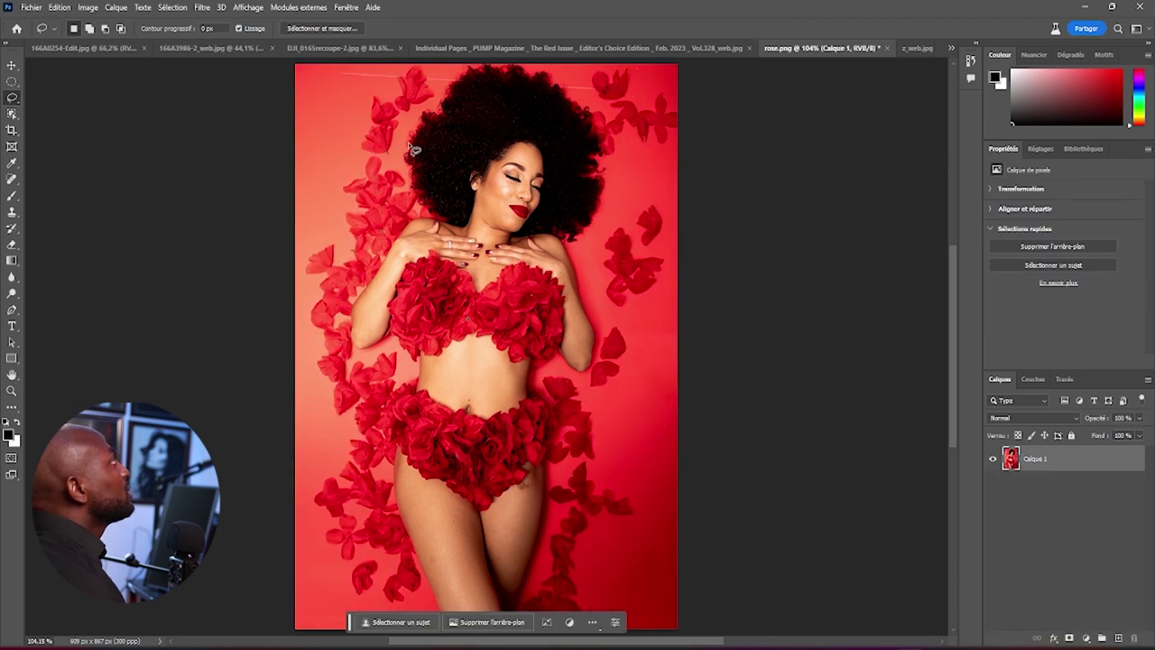
Draw a rough lasso around the woman's head, then clear it
drag(414, 149, 598, 116)
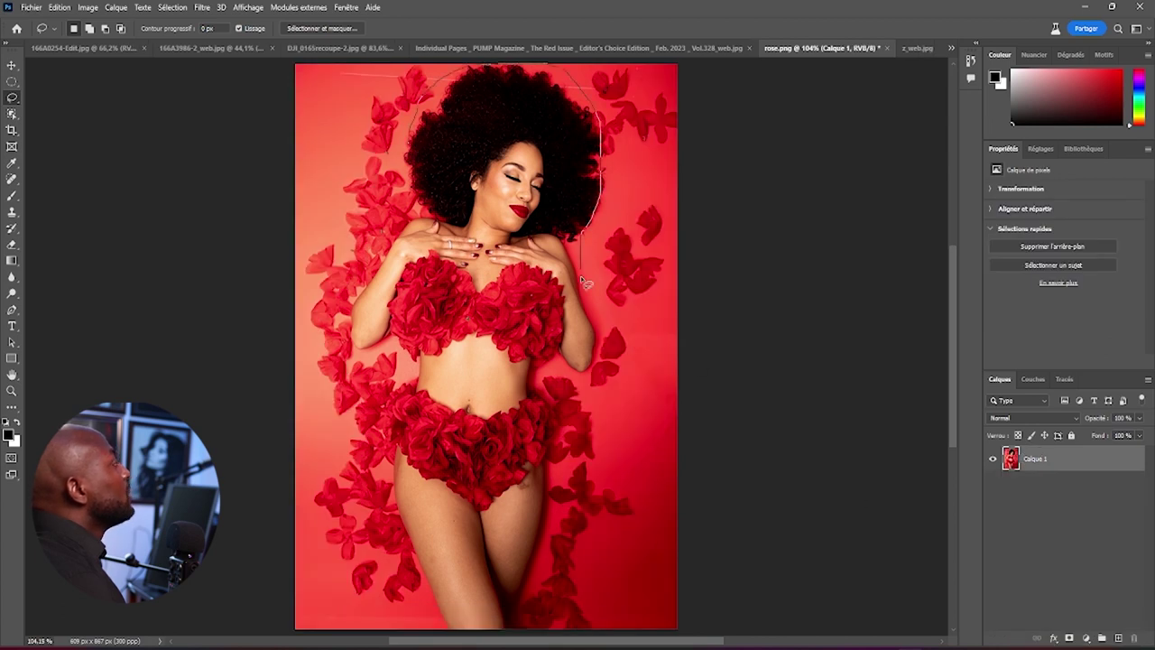
drag(582, 275, 582, 296)
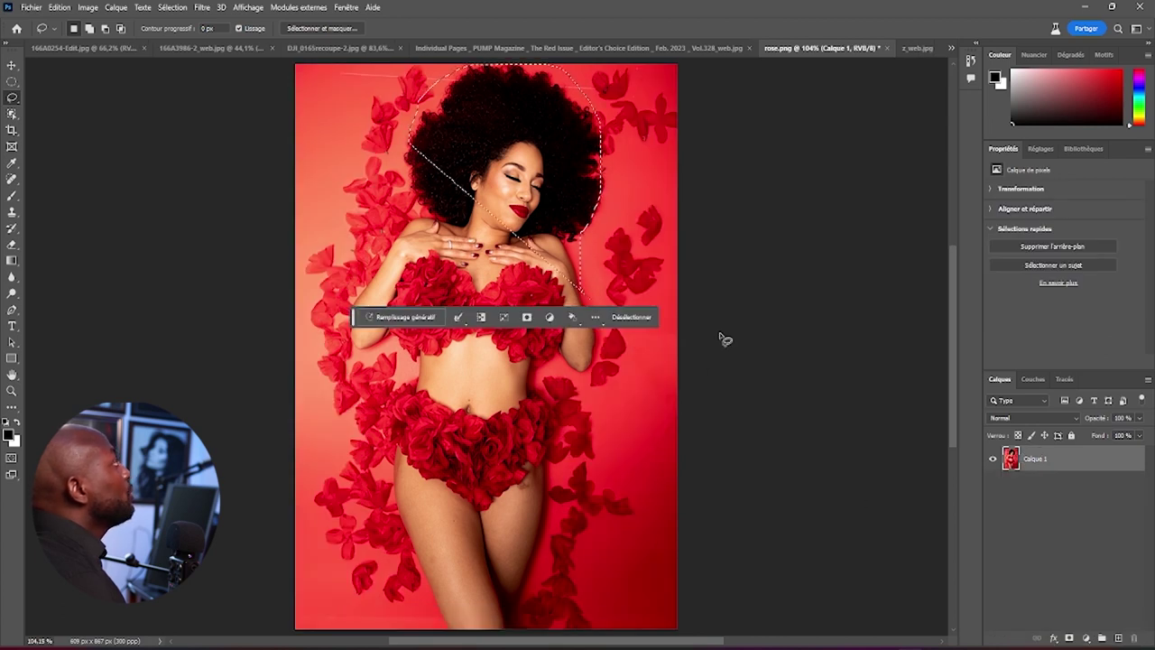
click(599, 356)
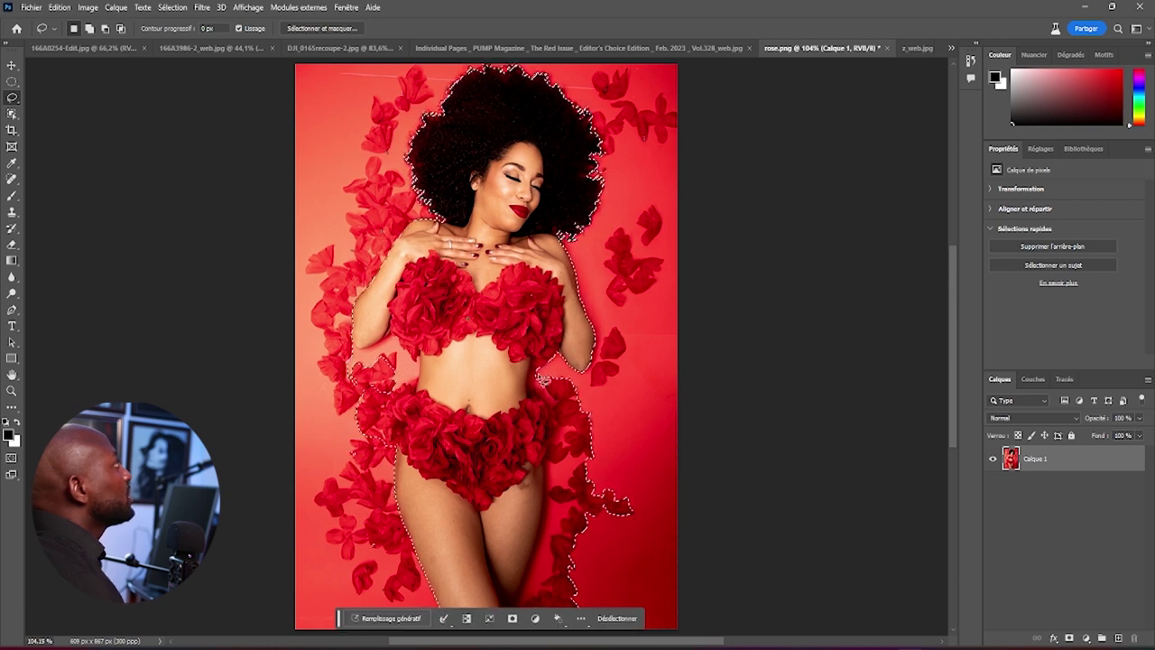
Run Generative Fill with 'duplicate roses' on the woman's selection, then undo the resulting rose
click(388, 618)
text(duplicate roses)
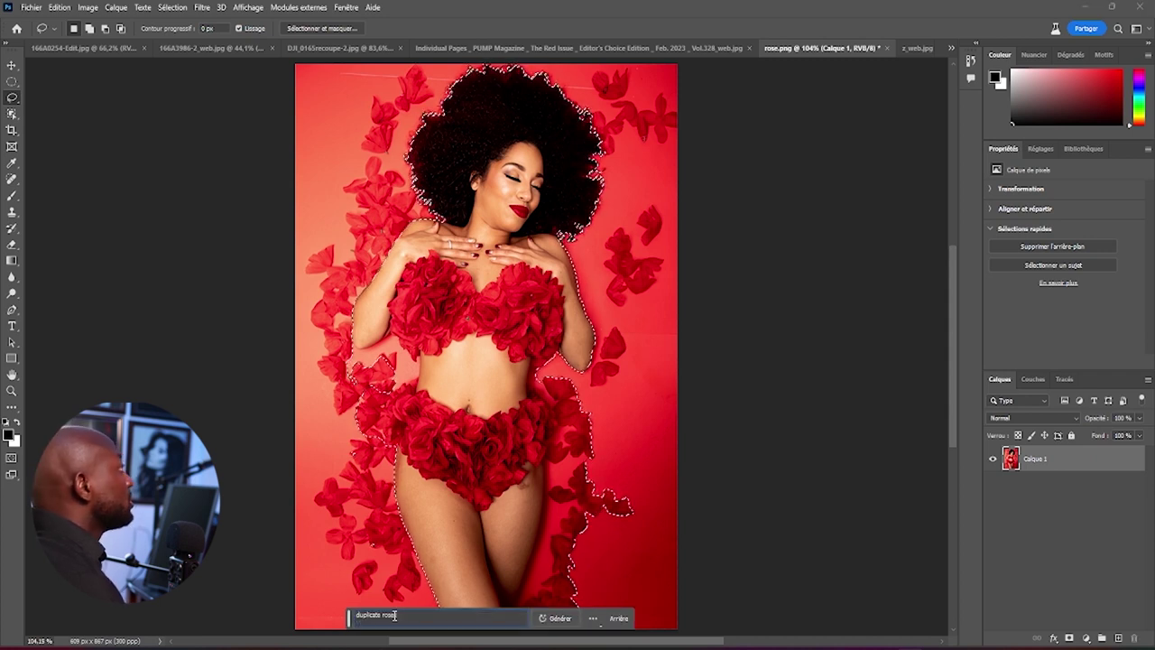
click(555, 618)
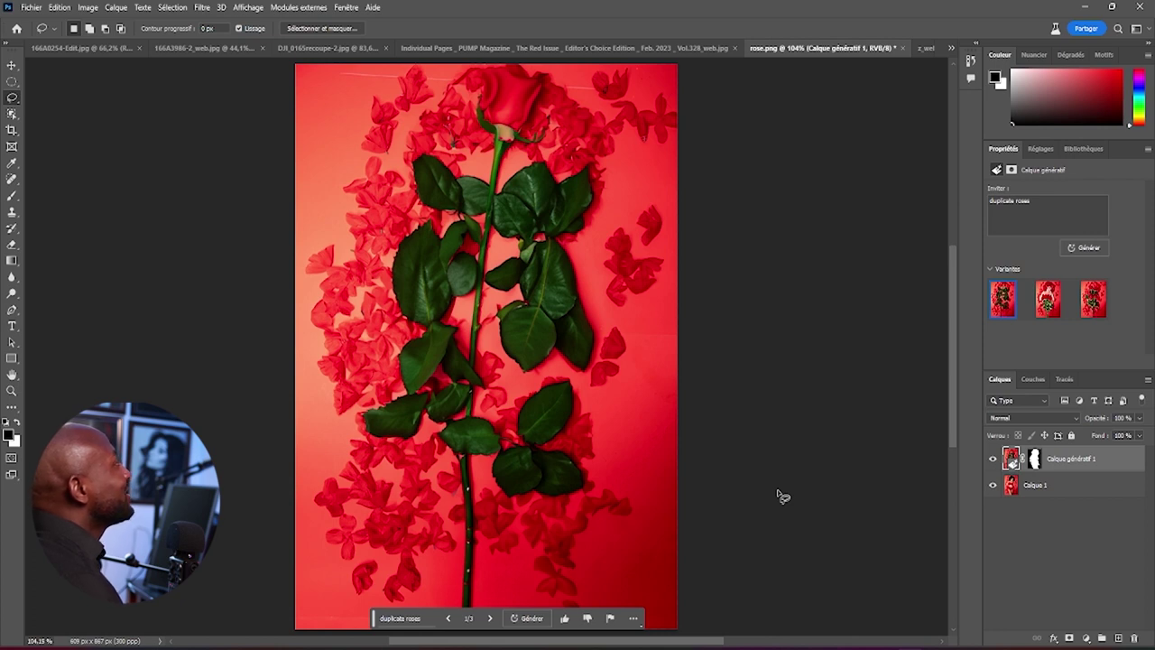
key(ctrl+z)
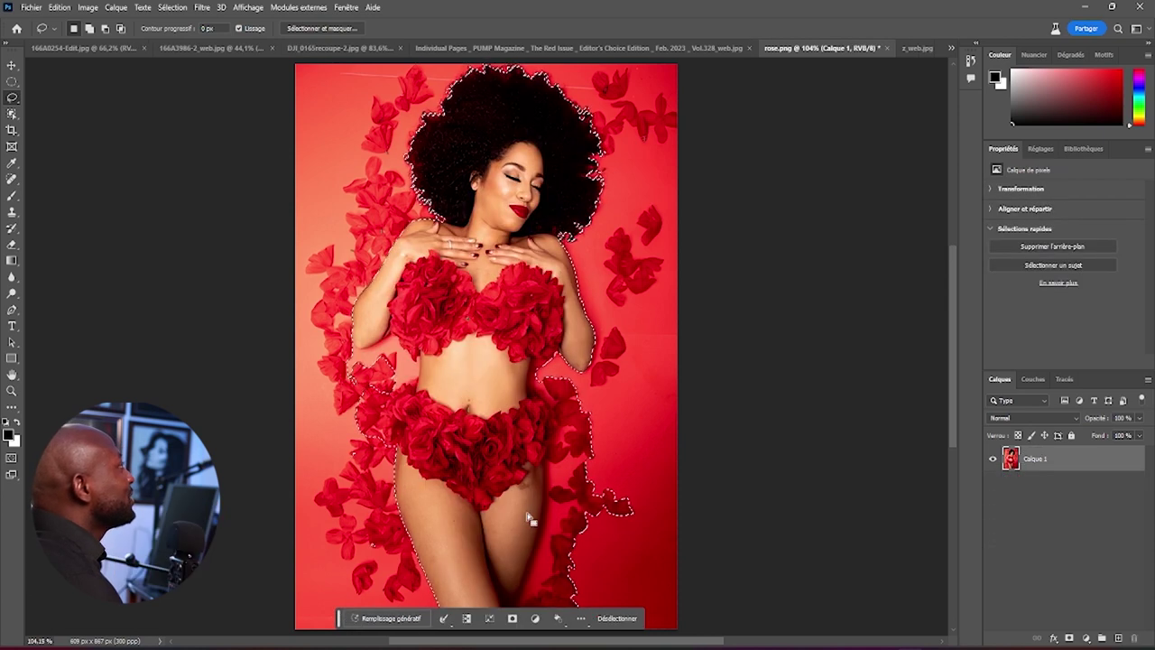
Invert the selection and generate 'duplicate roses' around the woman, keeping variant 2 of 3
right_click(485, 335)
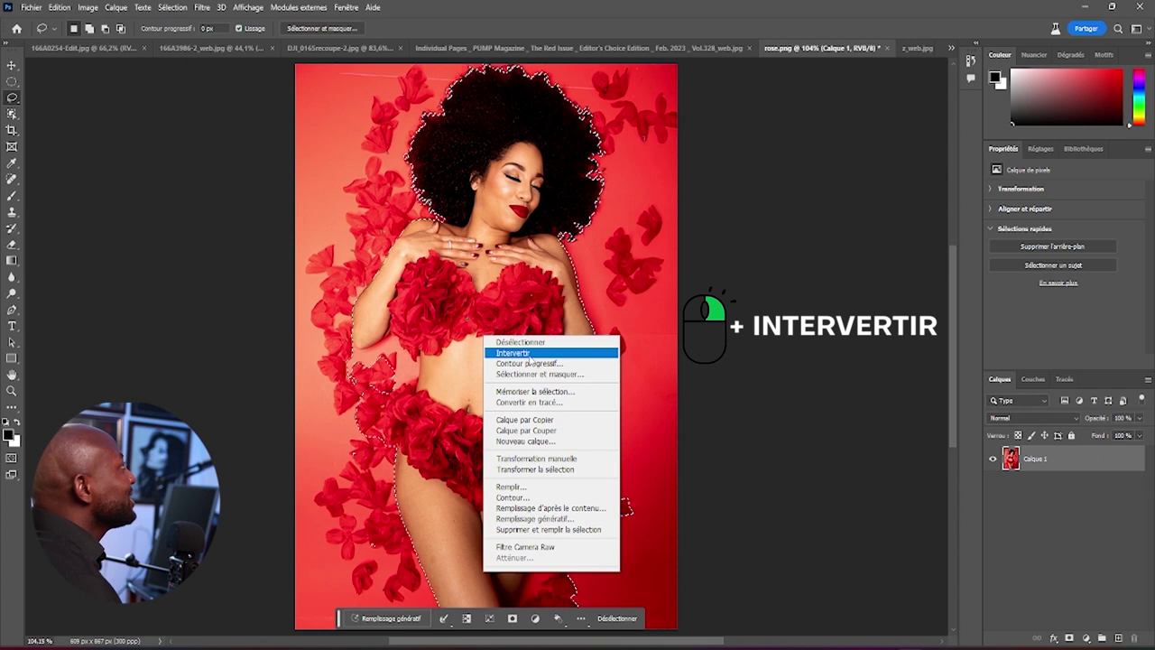
click(511, 353)
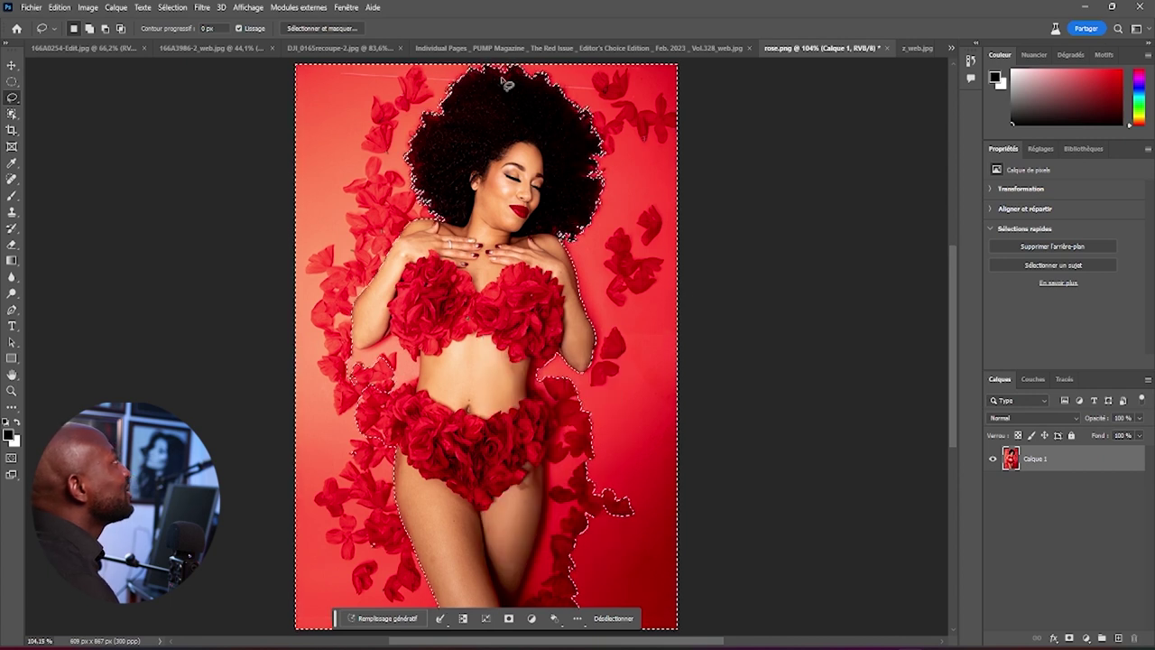
click(388, 618)
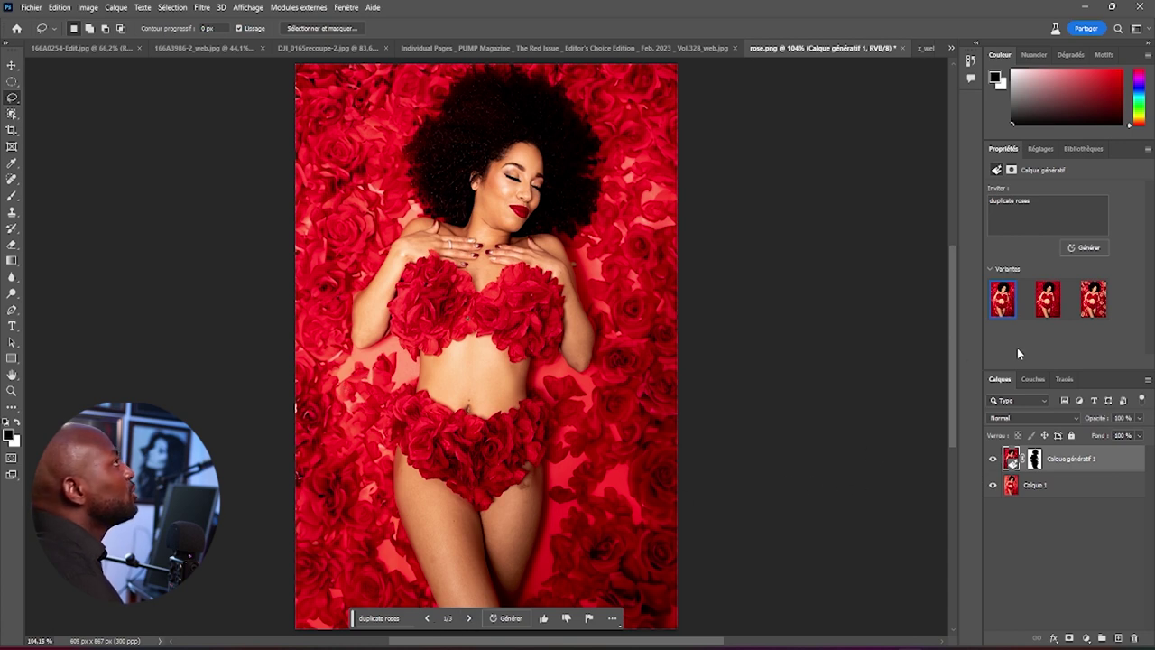
click(1048, 311)
click(1092, 307)
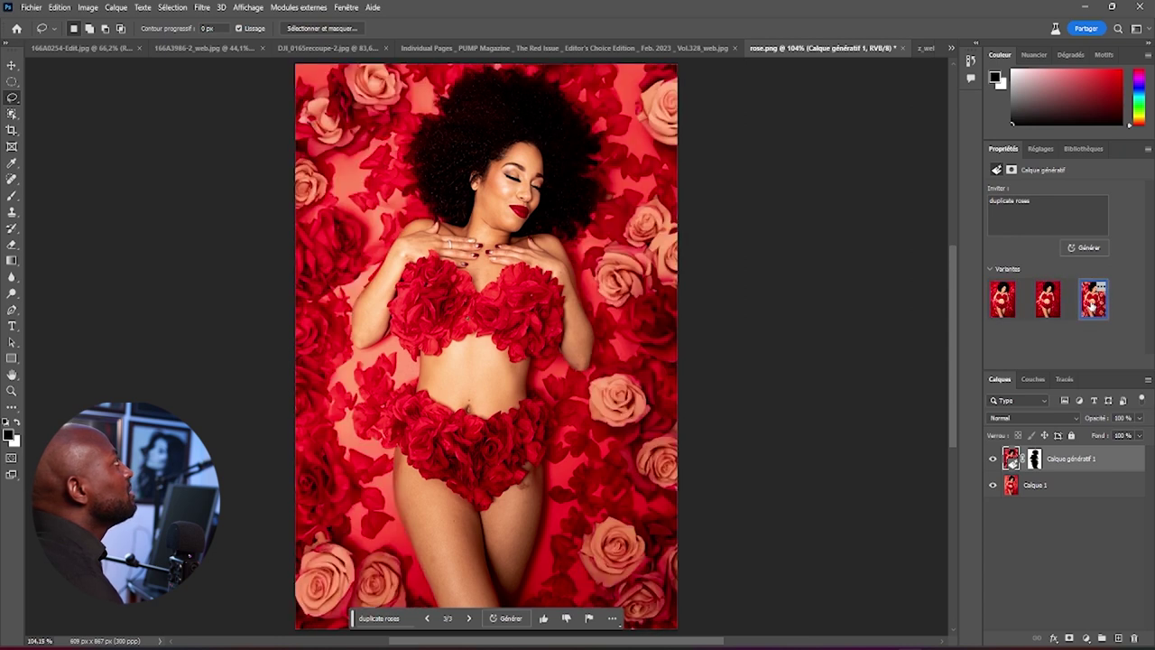
click(1050, 308)
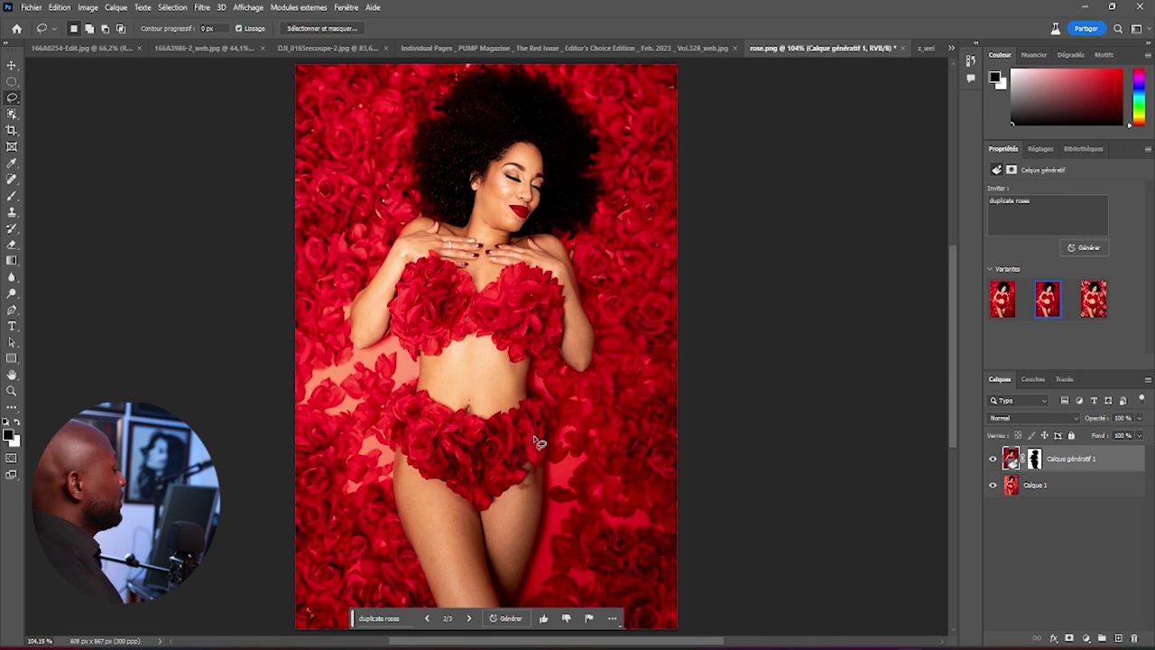
key(z)
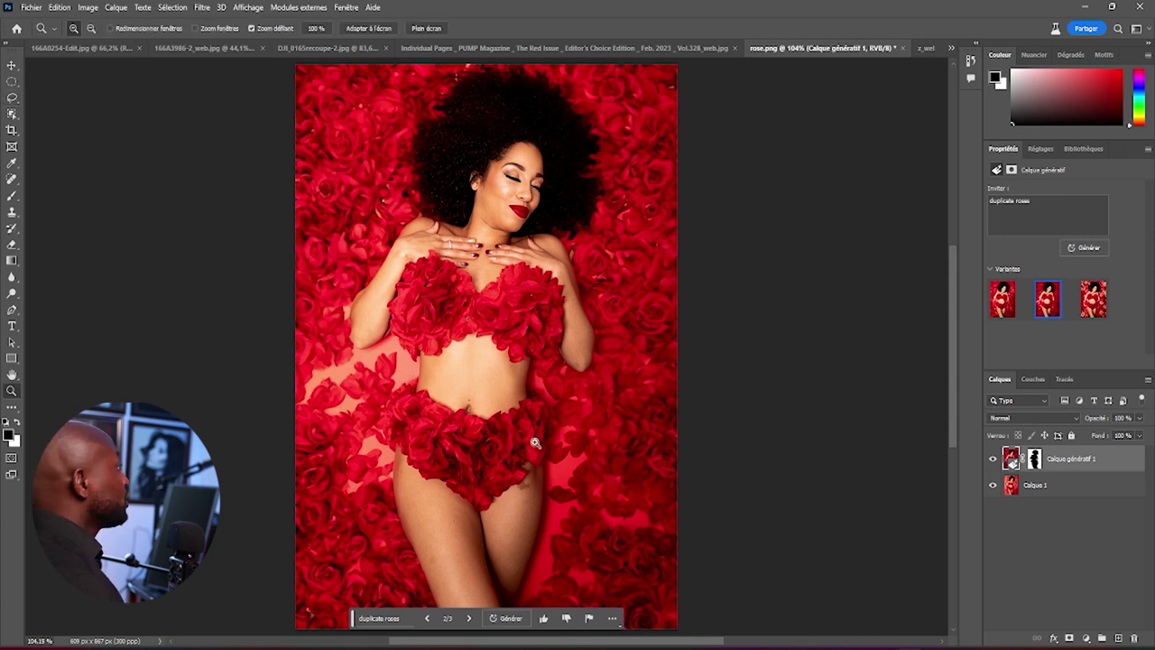
Zoom out and Alt-drag the crop bounds to extend the canvas evenly on all sides
alt+click(535, 442)
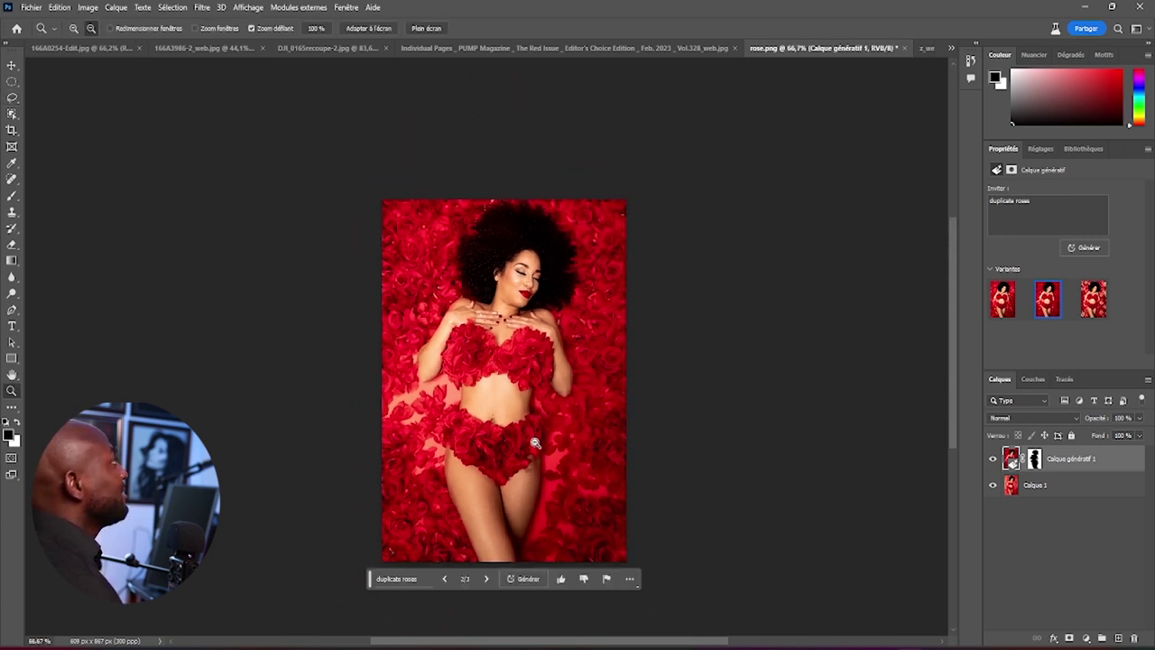
click(12, 129)
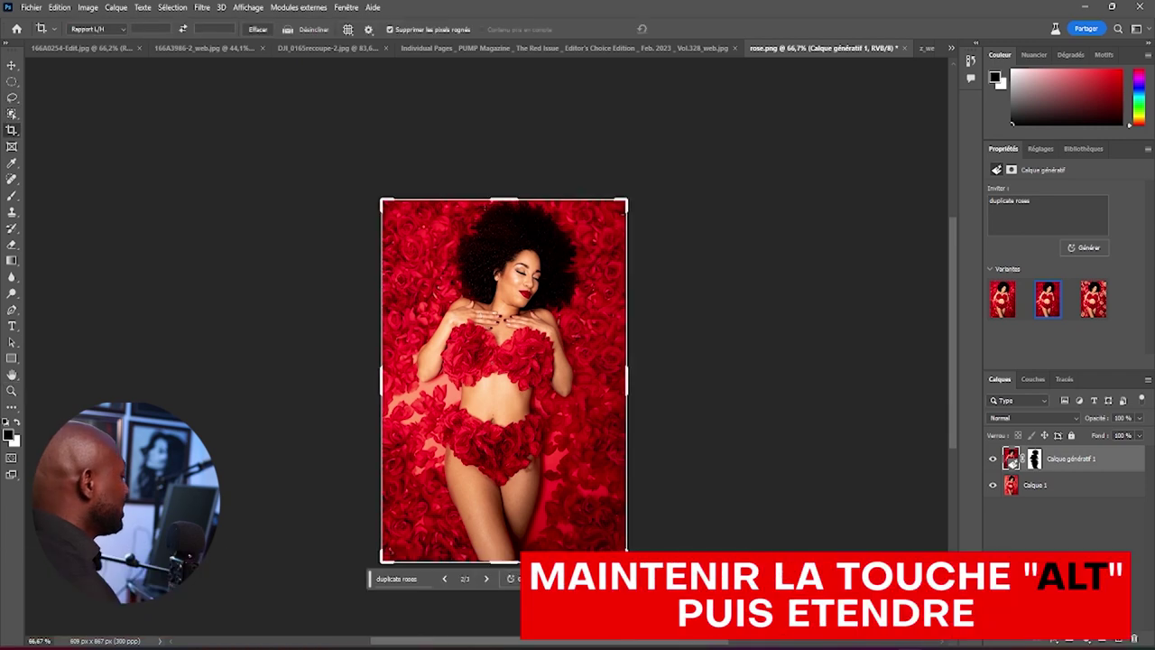
mouse_move(626, 559)
mouse_down()
mouse_move(709, 632)
mouse_move(721, 594)
mouse_move(710, 620)
mouse_up()
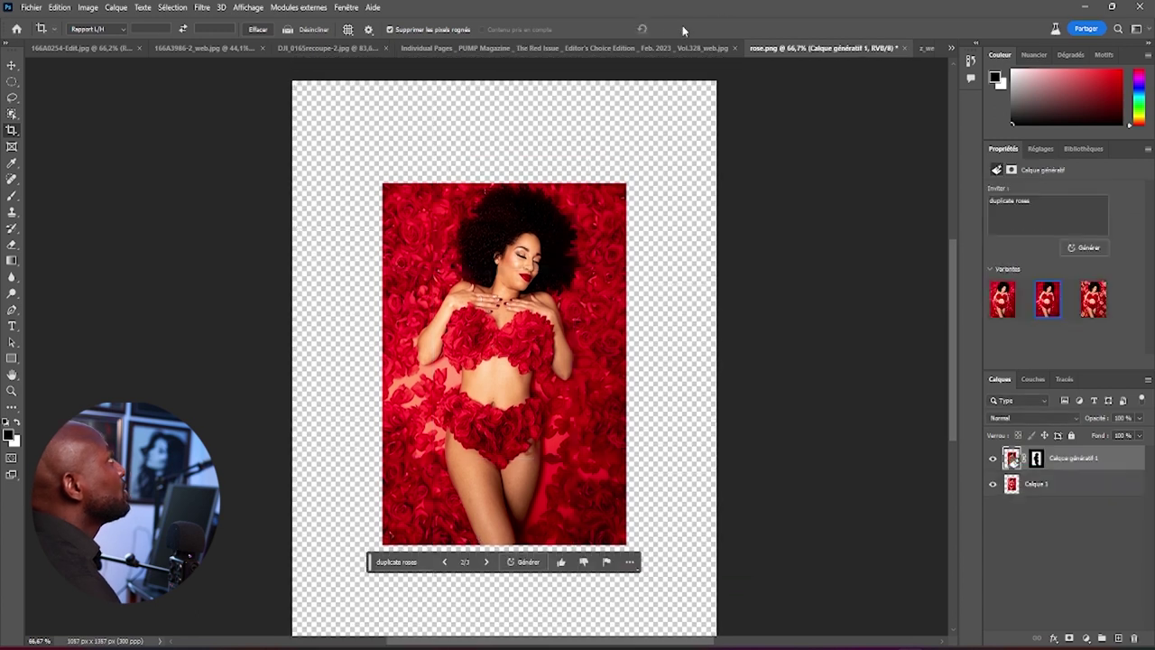
Draw a rectangular selection over the original photo area
click(12, 80)
click(72, 82)
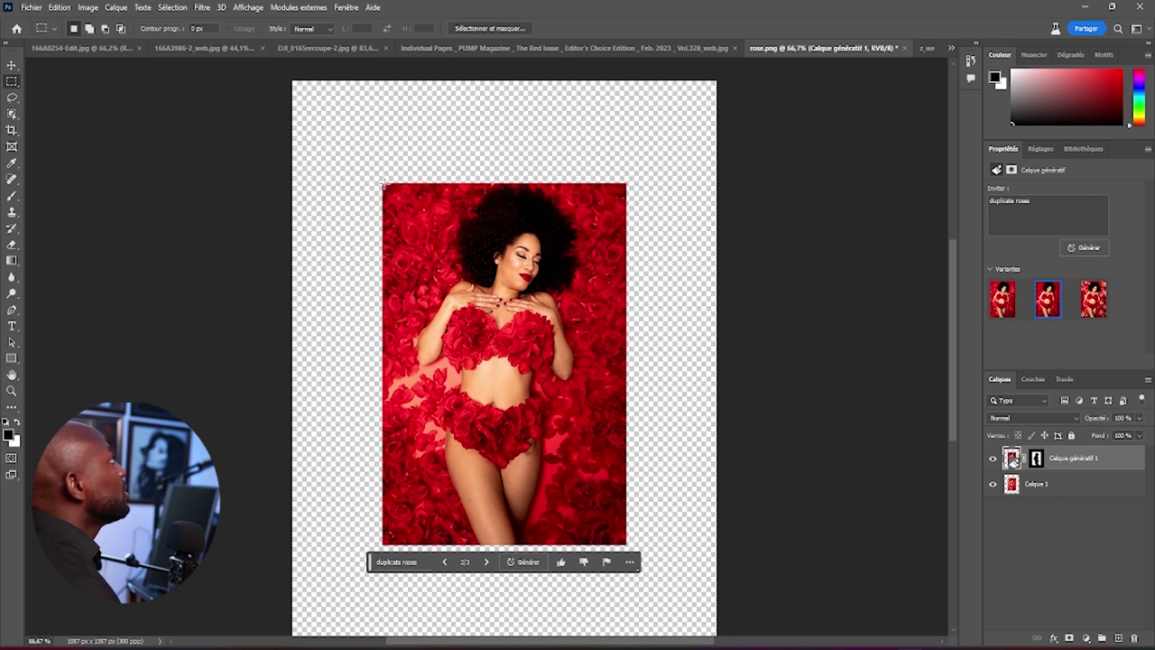
mouse_move(385, 185)
mouse_down()
mouse_move(497, 521)
mouse_move(625, 543)
mouse_up()
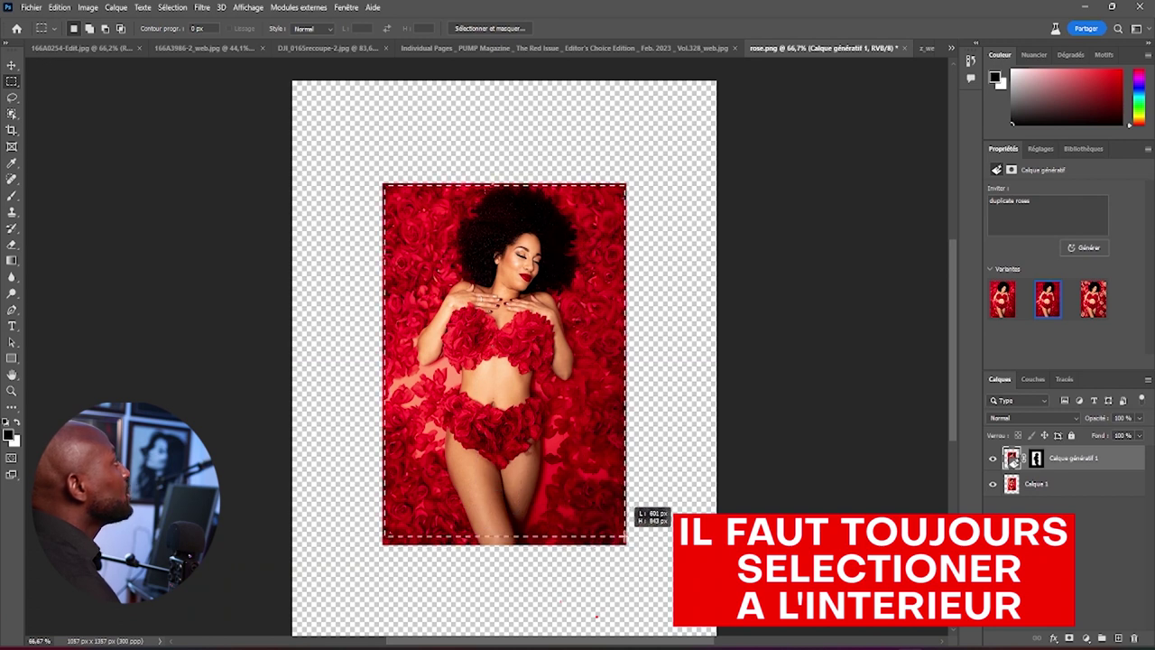
Invert the selection and generate a prompt-less fill of rose petals in the transparent border
right_click(519, 369)
click(537, 385)
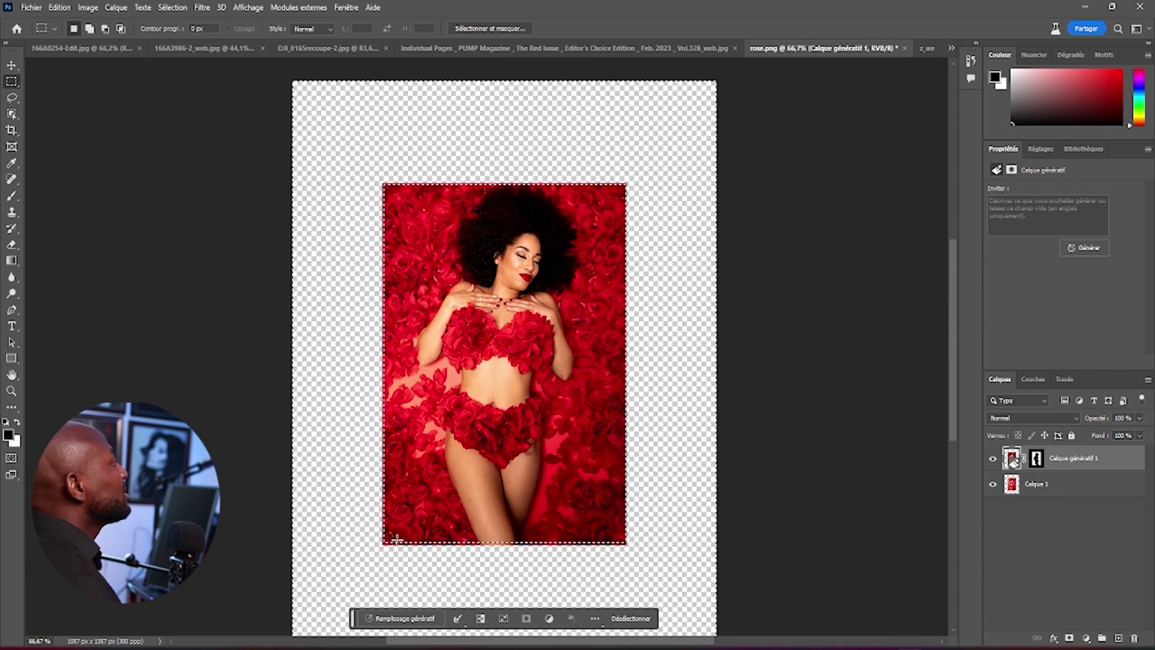
click(406, 619)
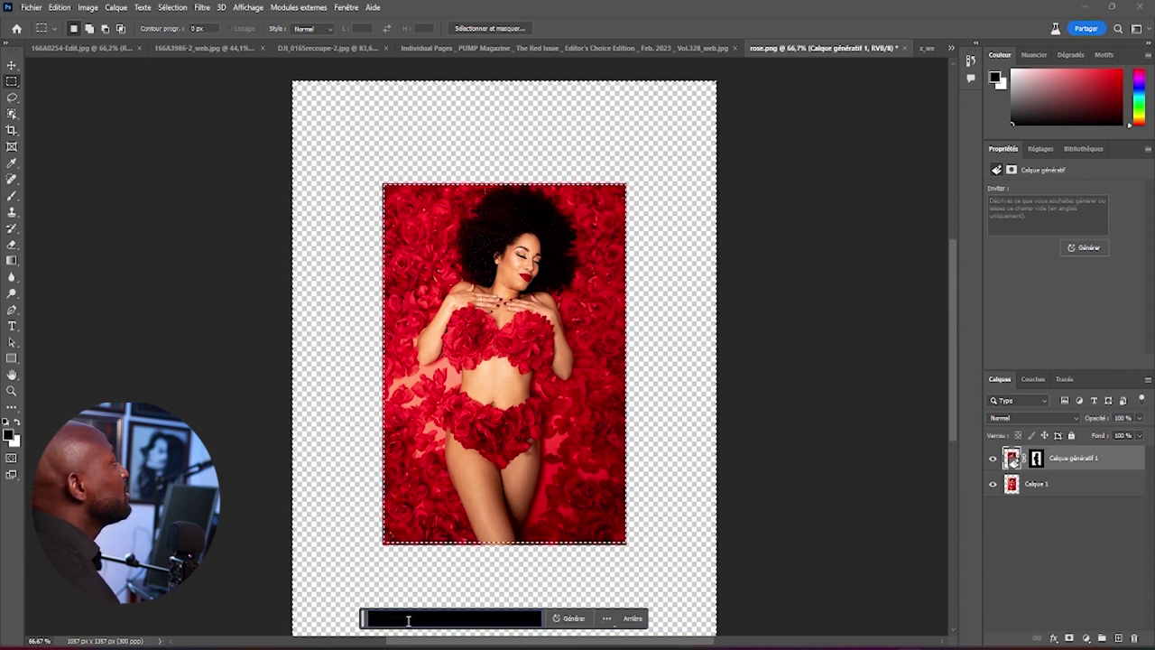
click(574, 619)
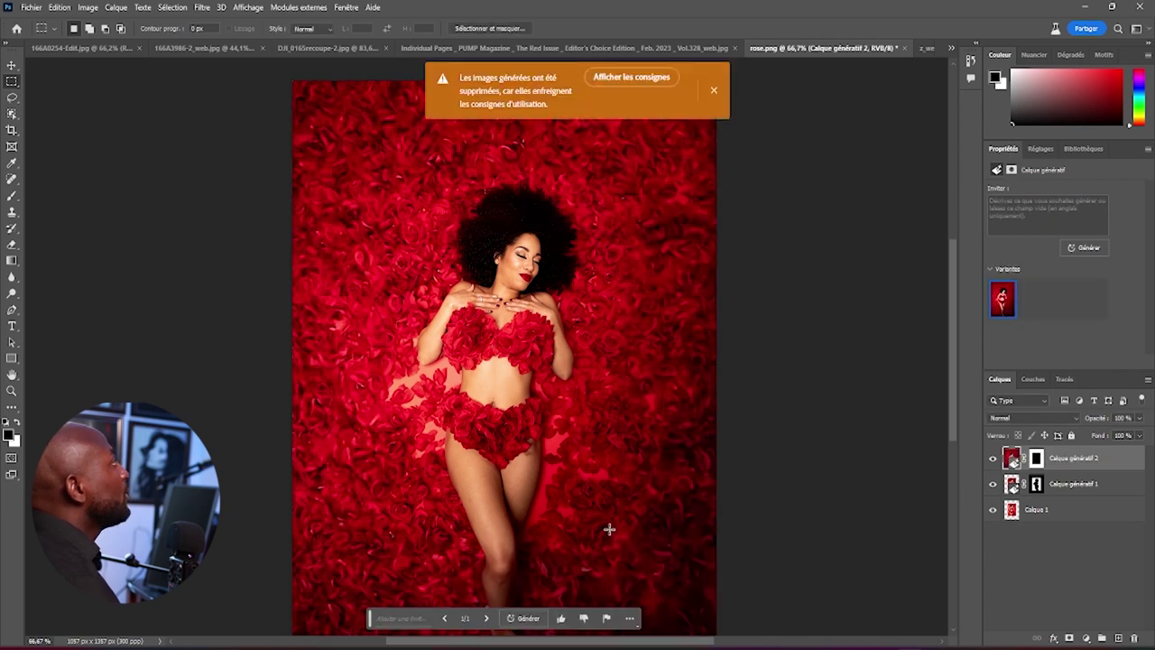
scroll(610, 530, down, 5)
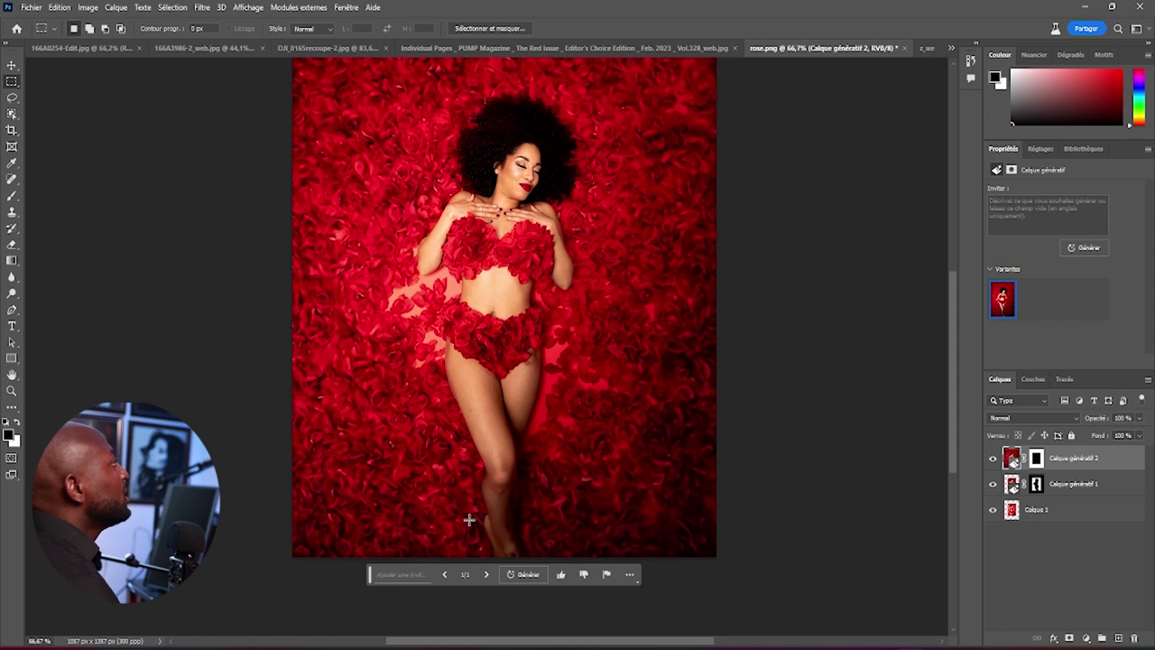
Toggle the generated layers to compare before and after, then add empty layer Calque 2
click(993, 460)
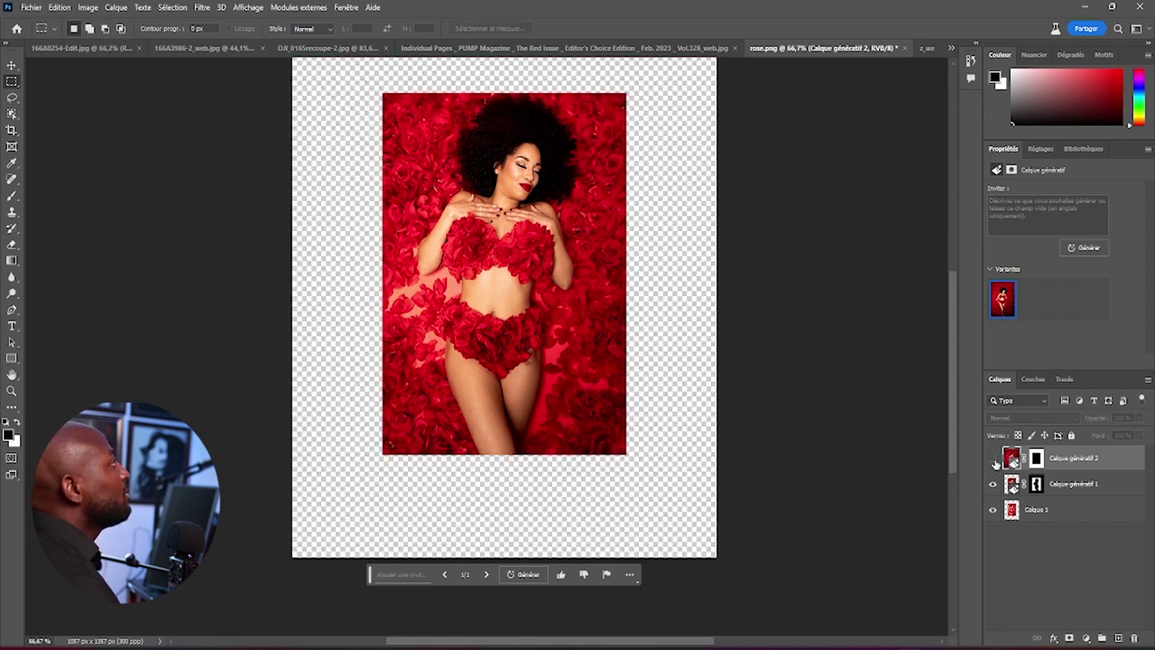
click(993, 459)
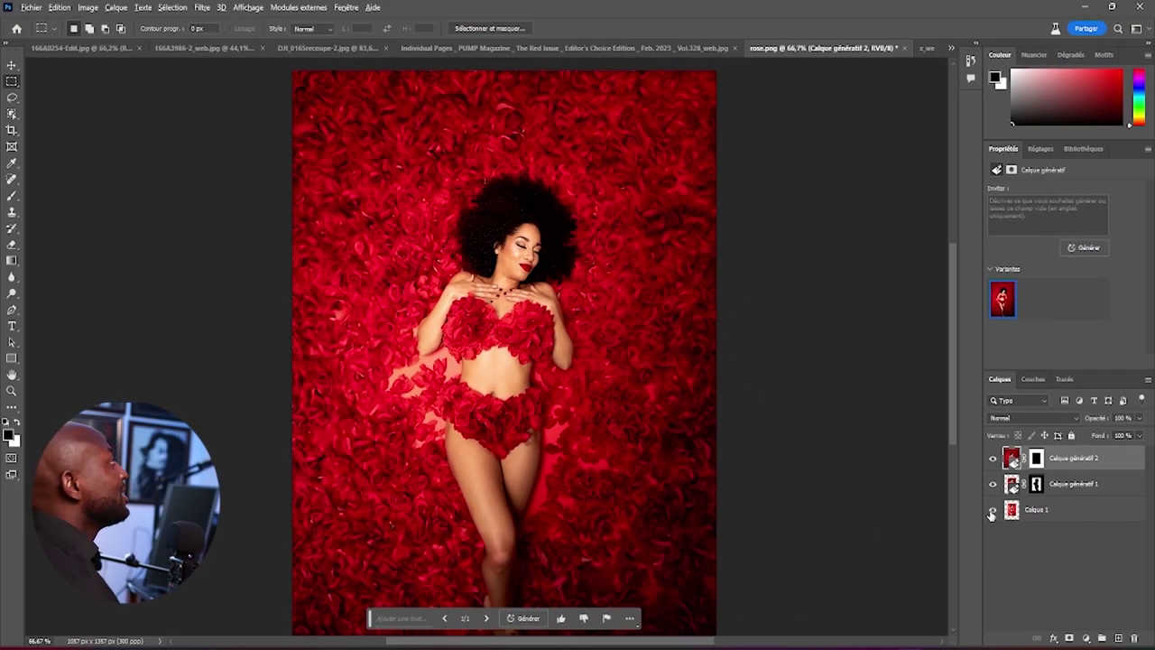
alt+click(992, 511)
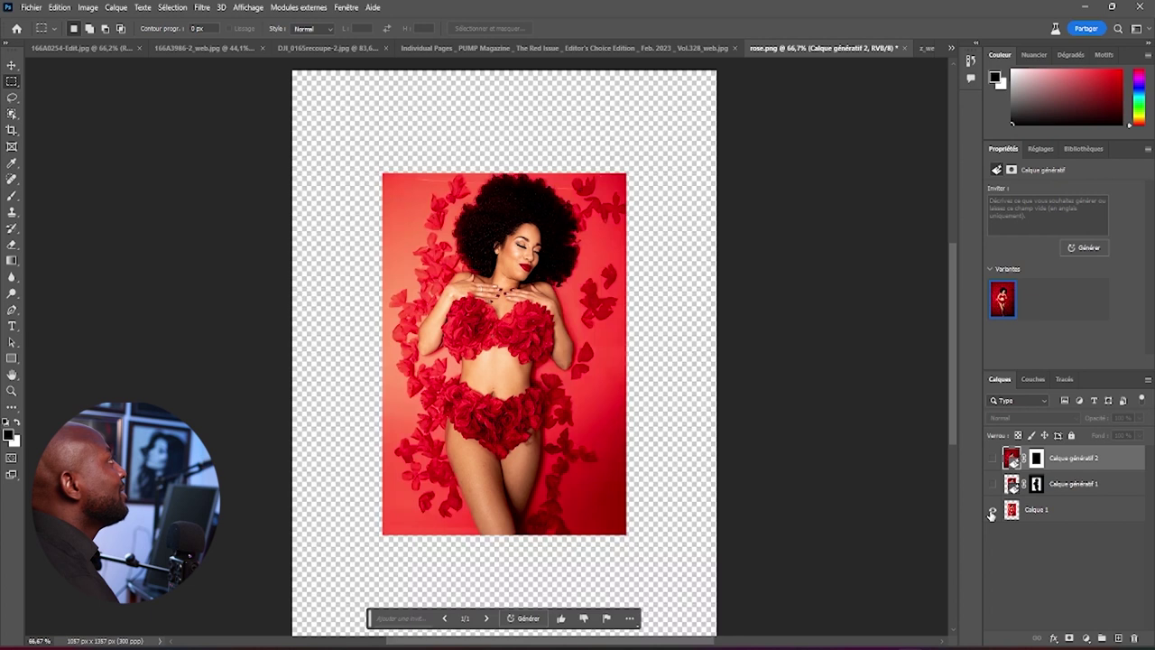
alt+click(992, 511)
alt+click(992, 511)
alt+click(992, 511)
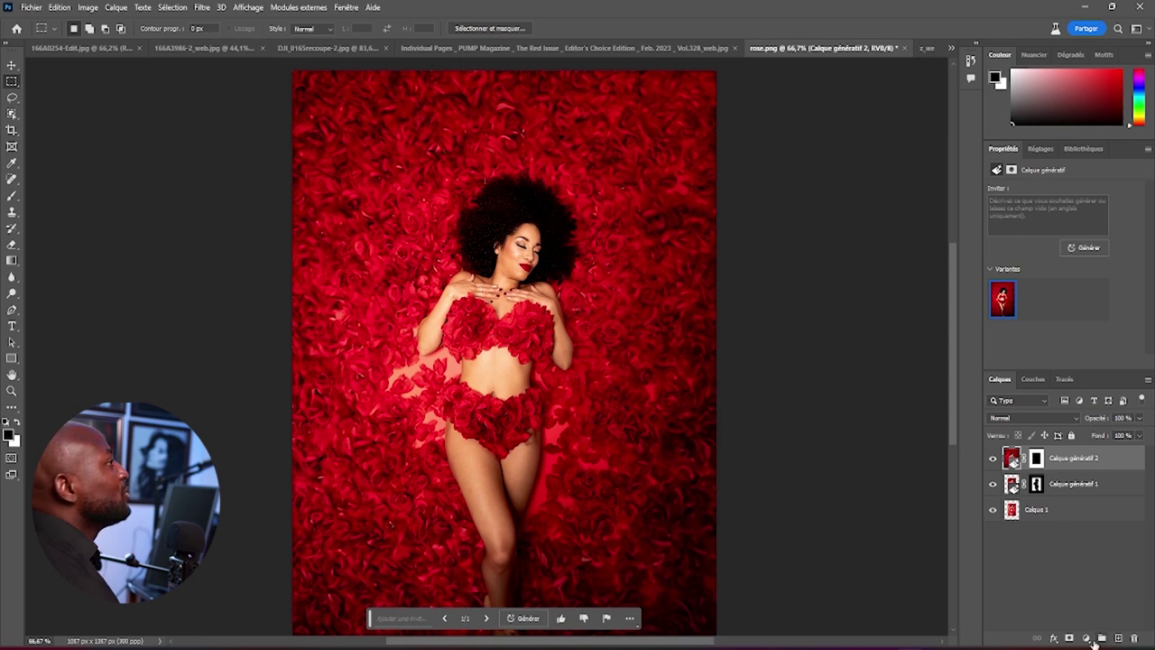
click(1119, 639)
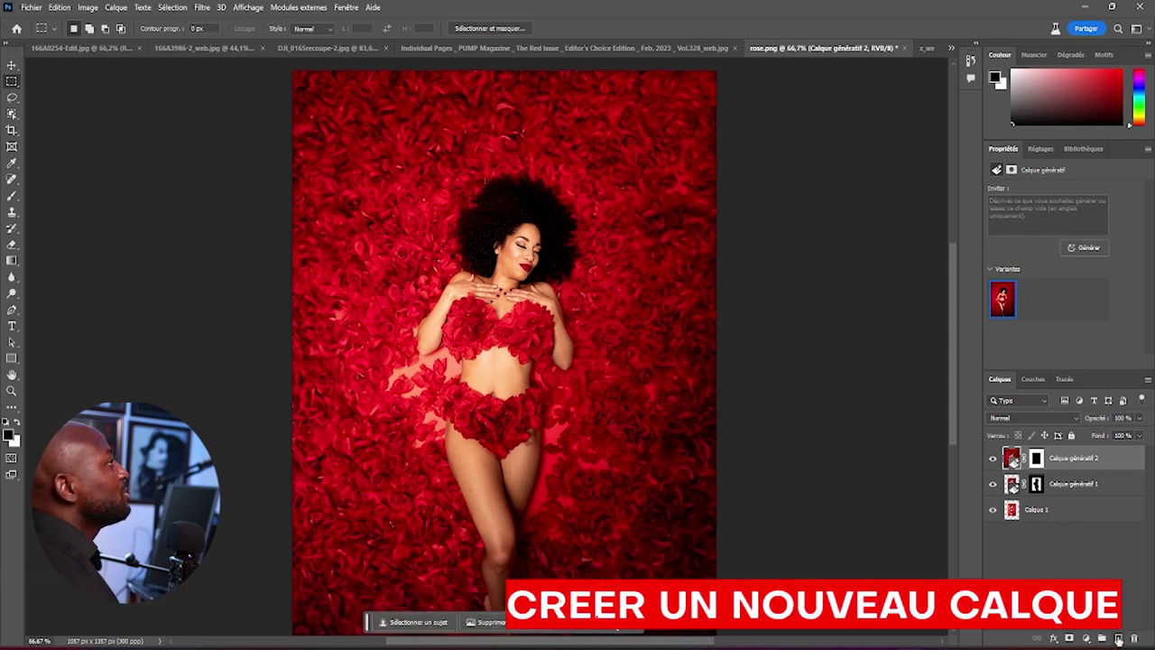
Set the Clone Stamp to sample all layers and clone petals beside the hip
click(14, 213)
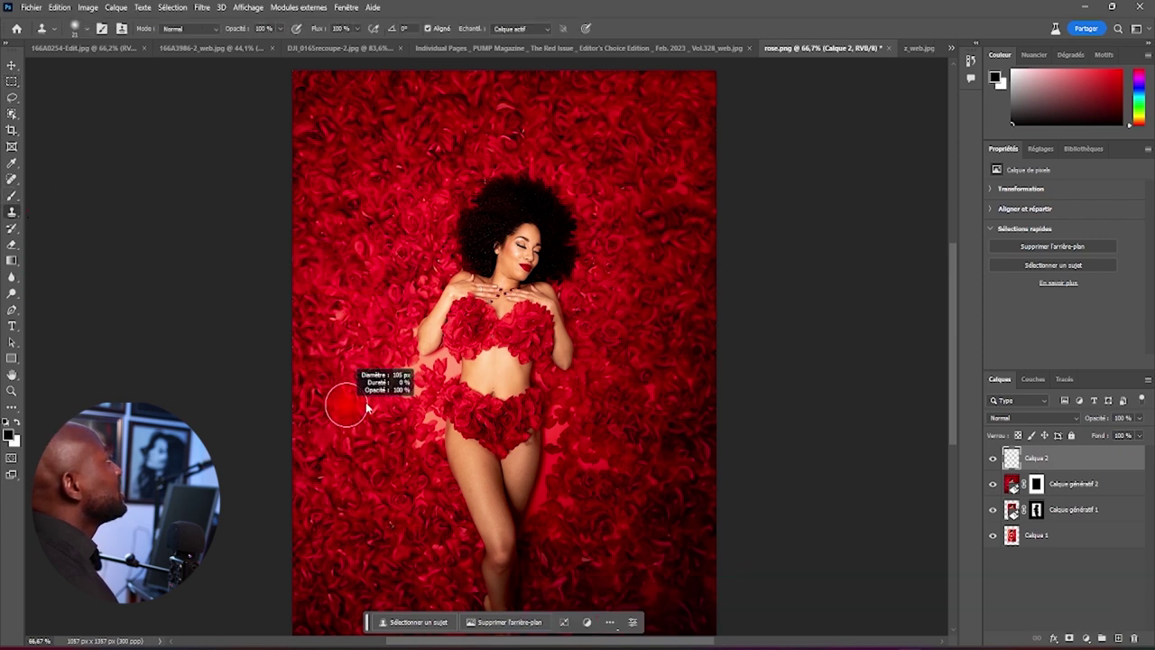
alt+click(390, 440)
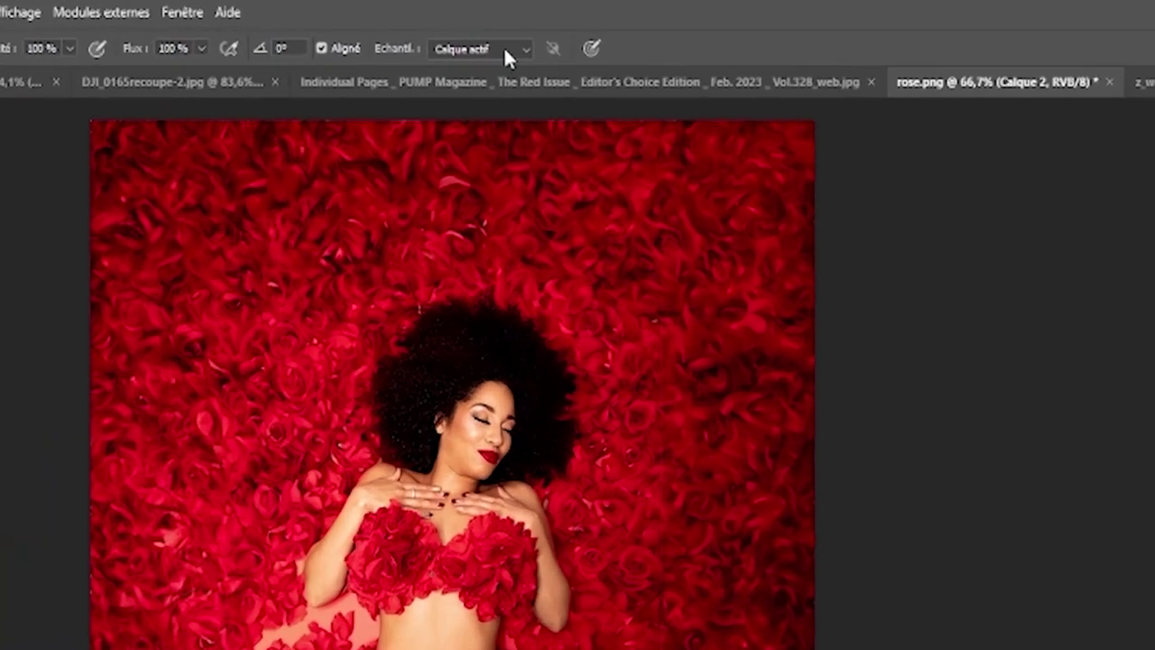
click(503, 46)
click(442, 132)
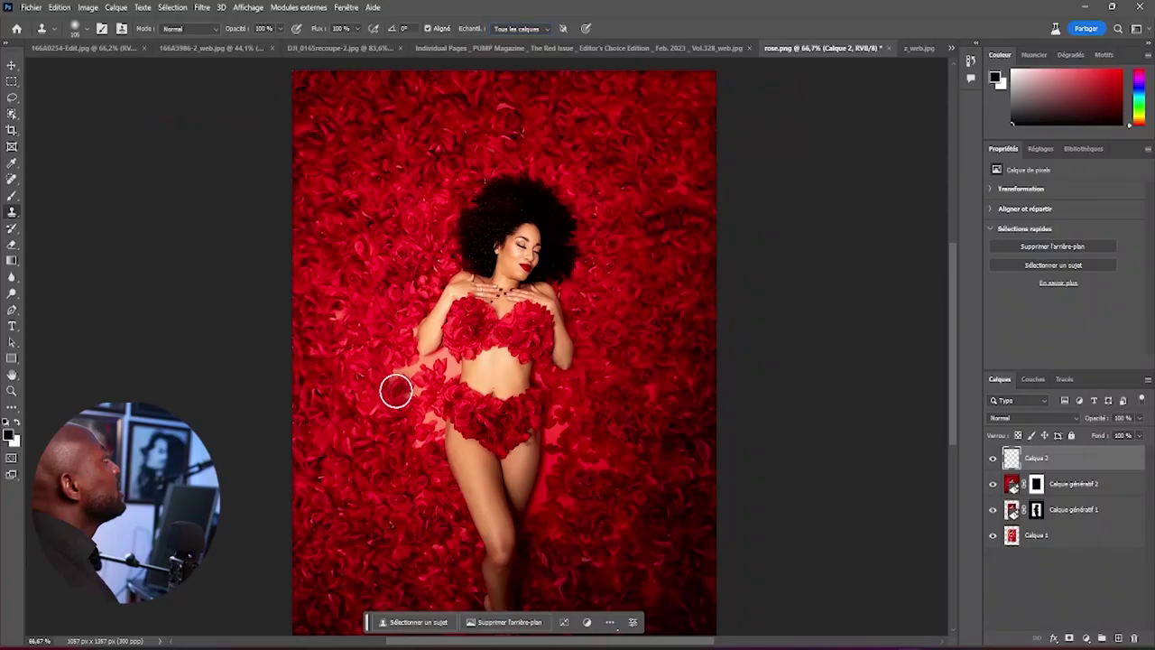
drag(395, 387, 409, 388)
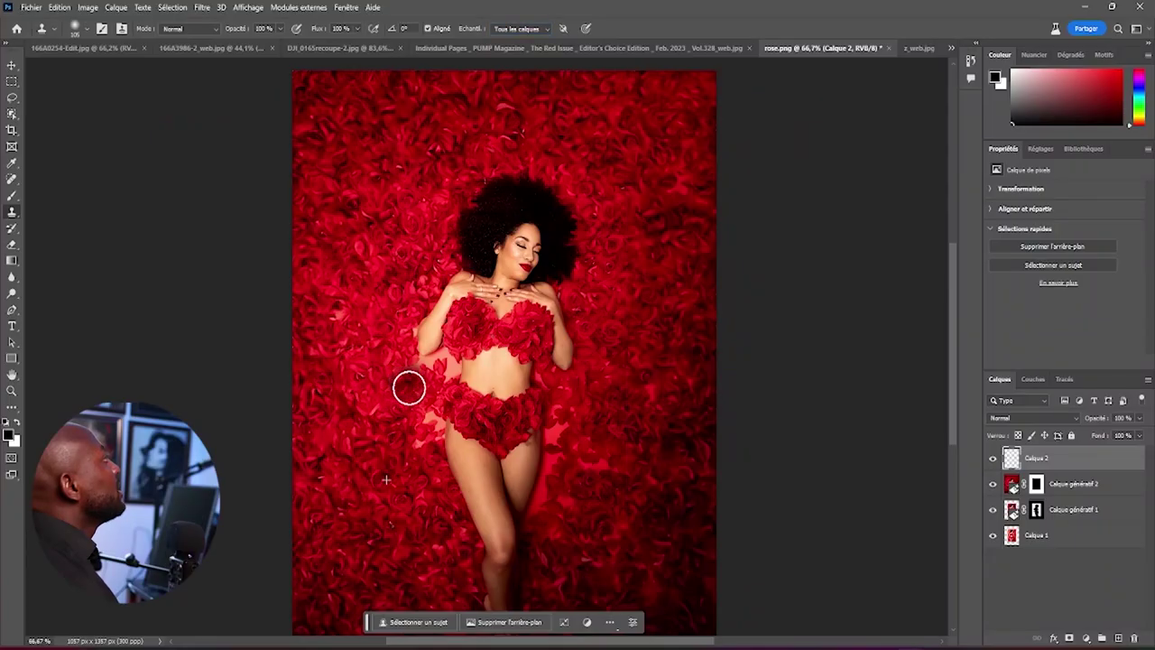
drag(409, 388, 429, 428)
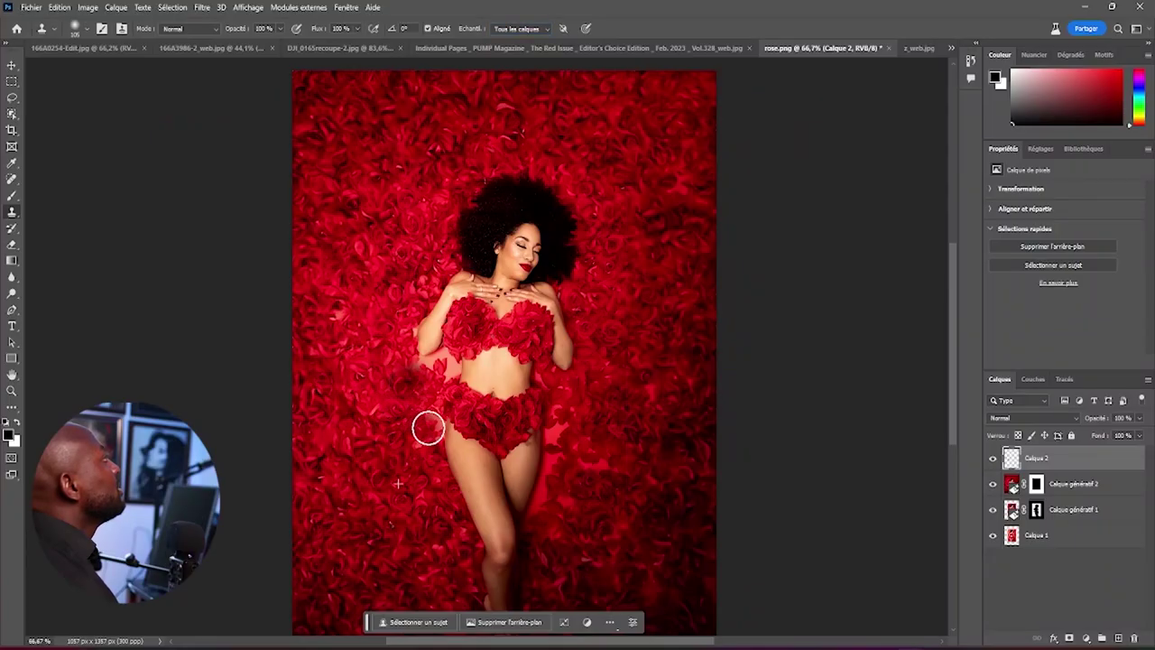
Clone more petal texture over the patches beside the waist, thigh and knee
alt+click(371, 471)
click(417, 442)
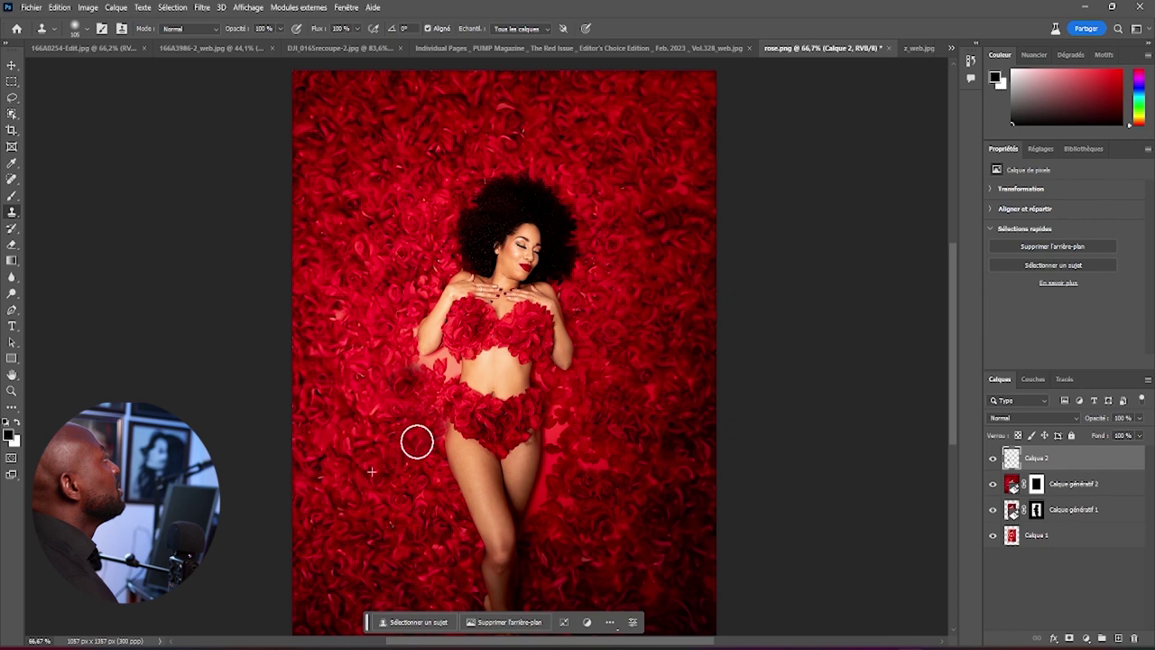
drag(421, 364, 456, 363)
alt+click(383, 408)
drag(542, 418, 546, 514)
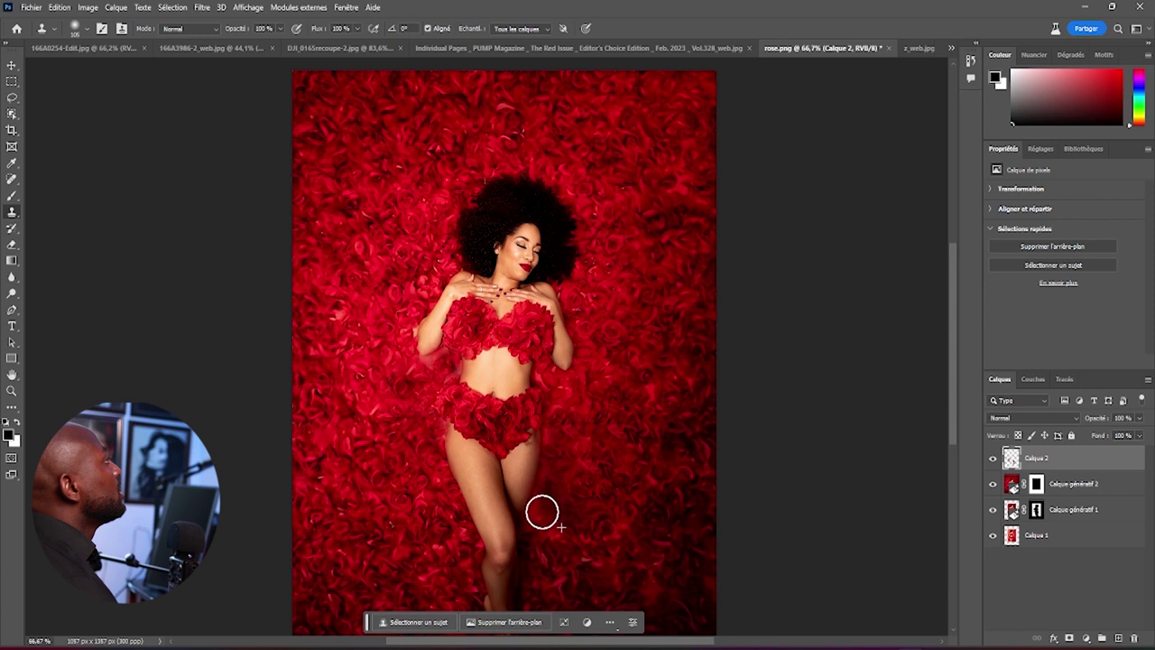
alt+click(336, 352)
drag(408, 391, 432, 375)
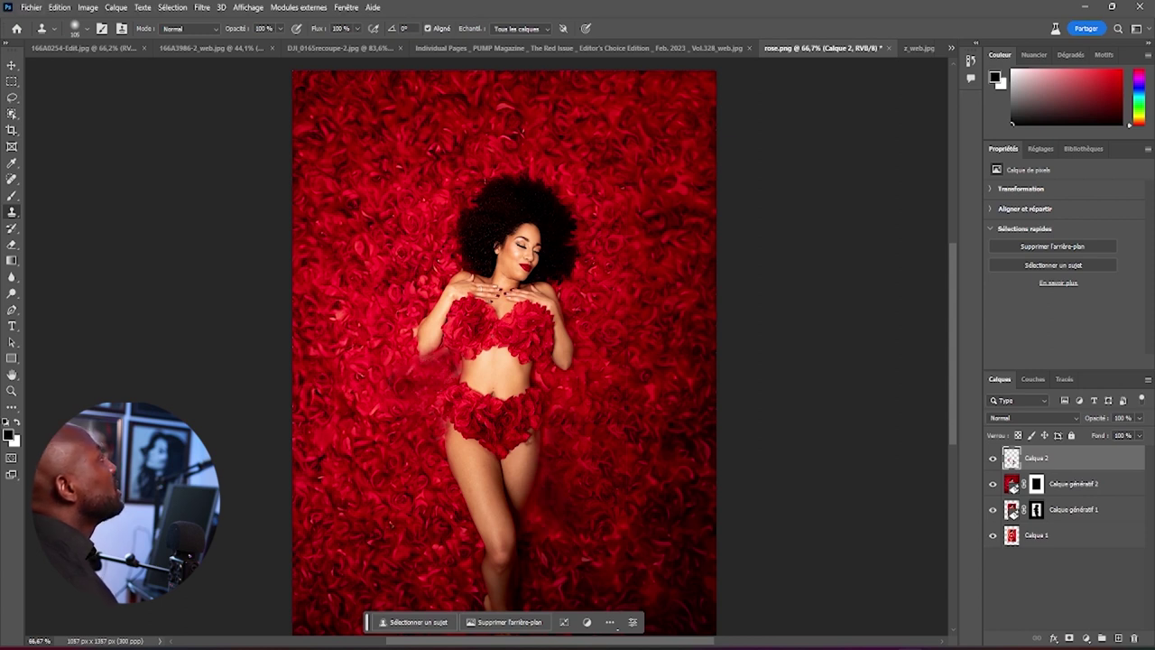
Toggle Calque 1 repeatedly to compare the retouched background before and after
click(994, 537)
click(994, 537)
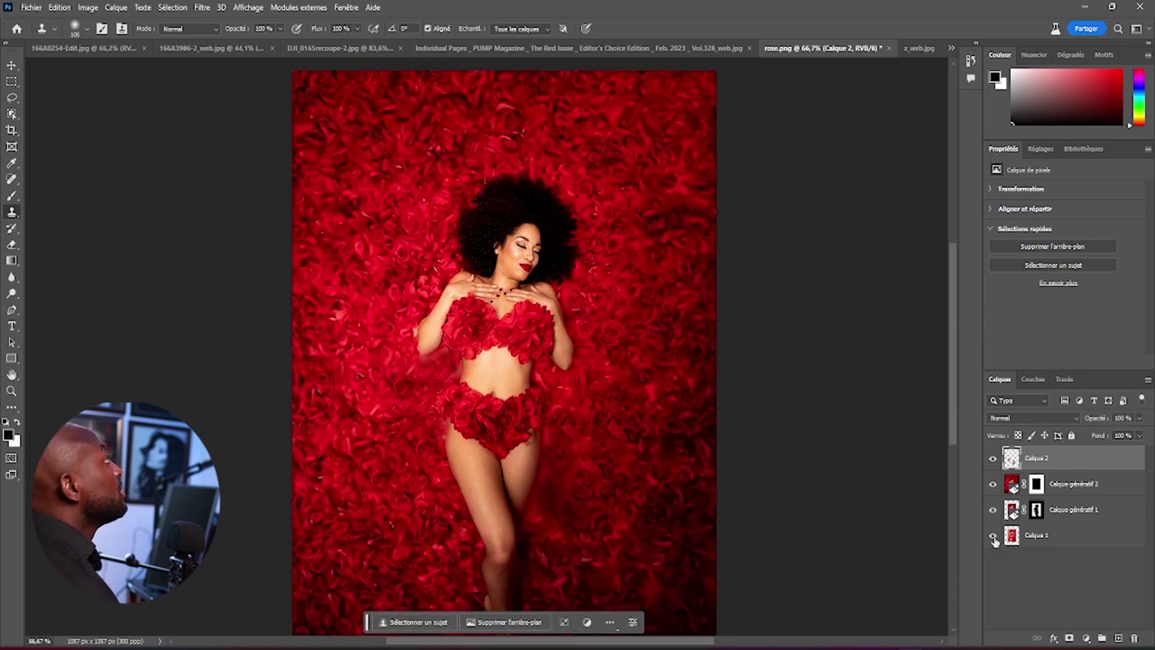
click(994, 537)
click(993, 537)
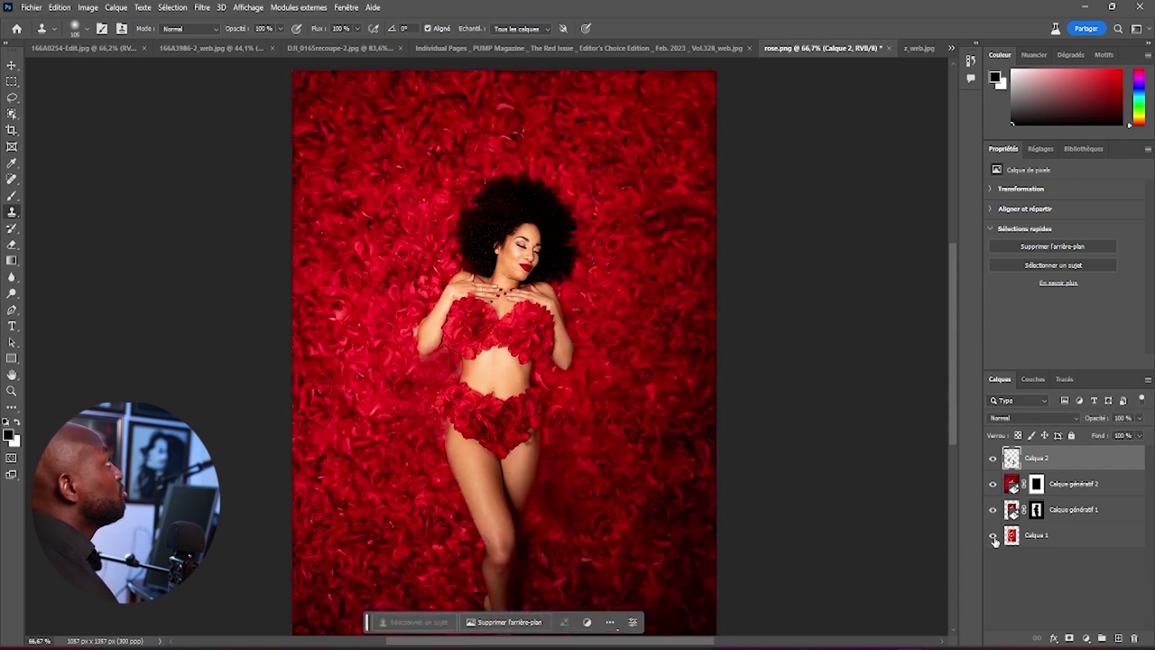
click(993, 537)
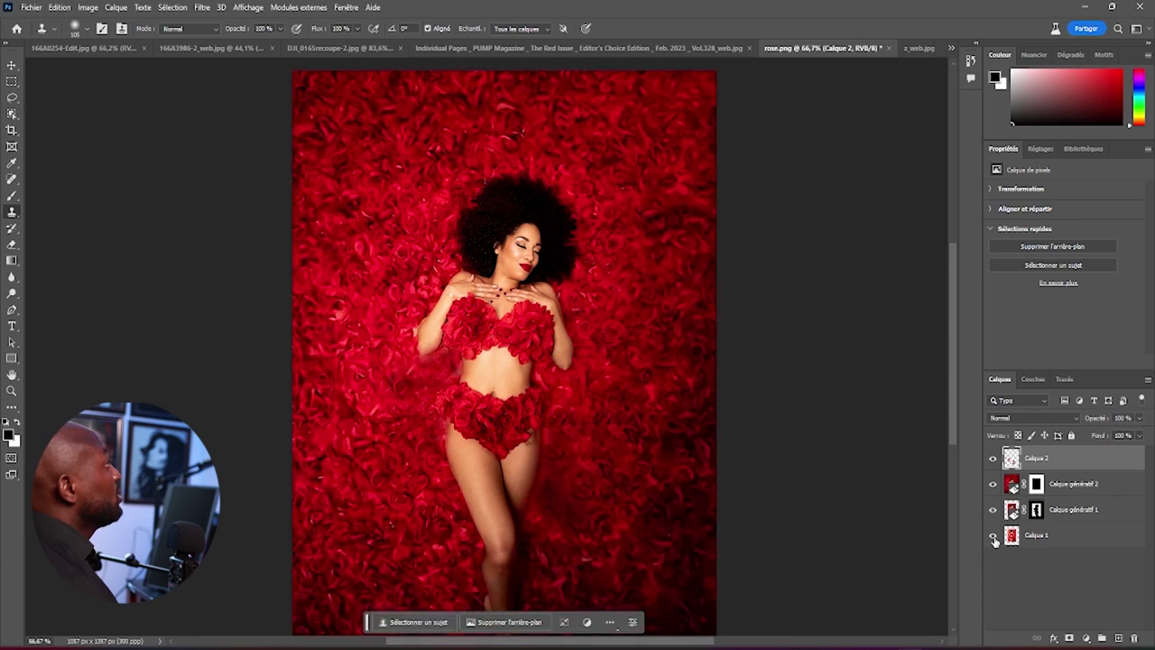
click(993, 537)
click(993, 537)
click(993, 537)
click(993, 537)
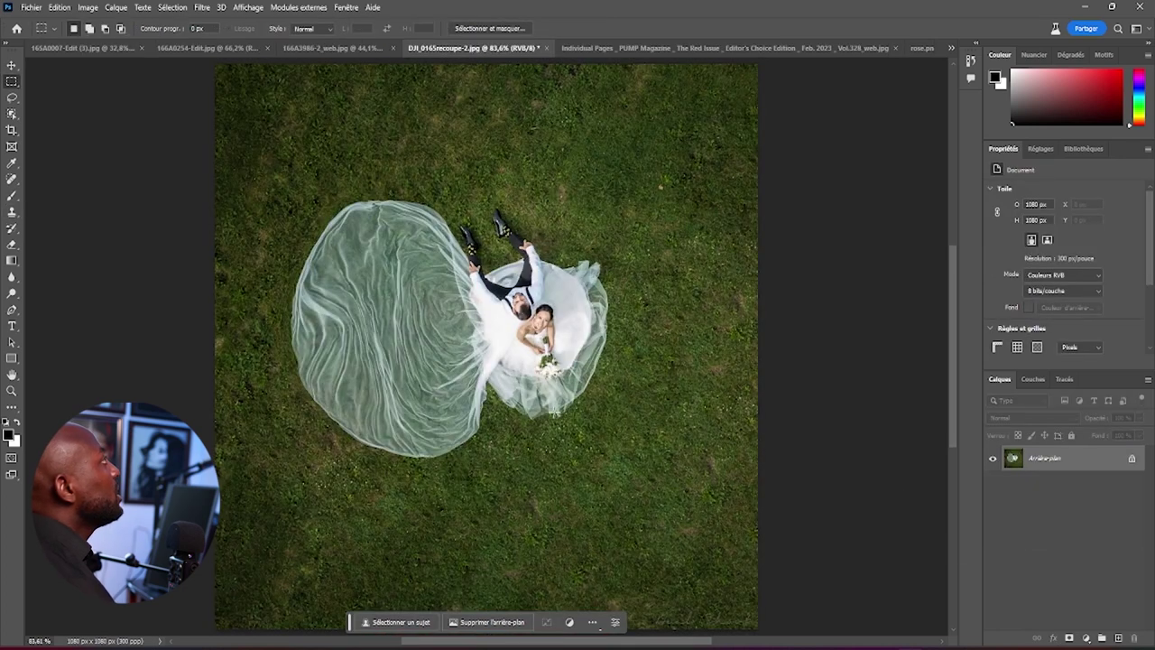
scroll(488, 347, up, 2)
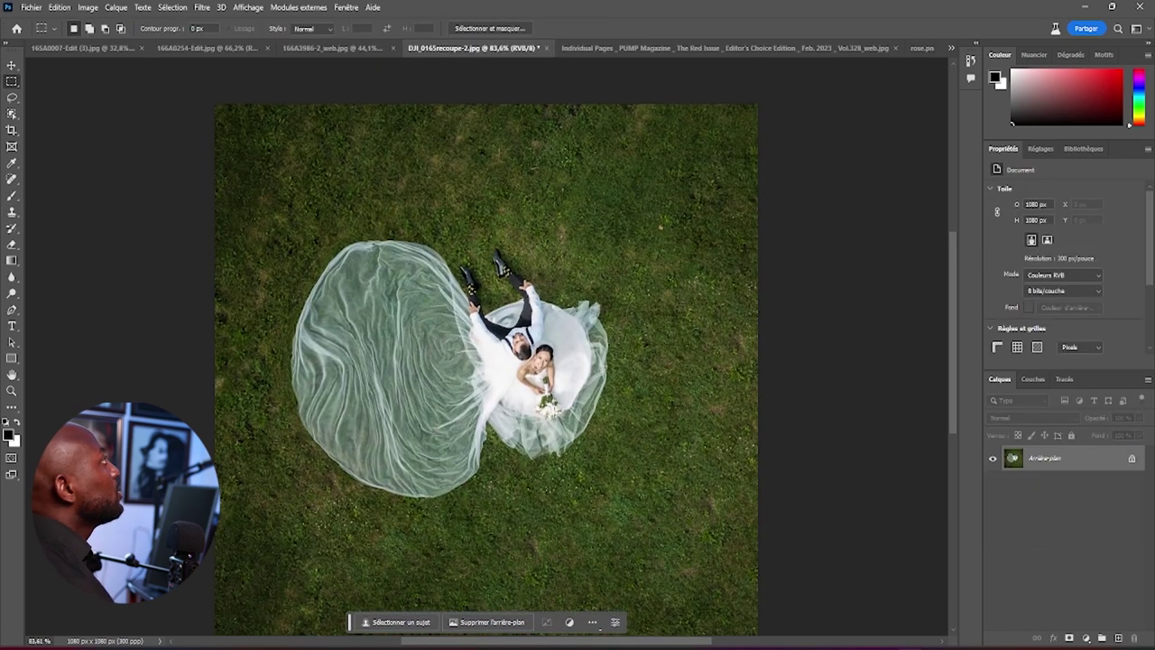
Select a patch of grass below the couple's dress for generative fill
scroll(487, 347, up, 1)
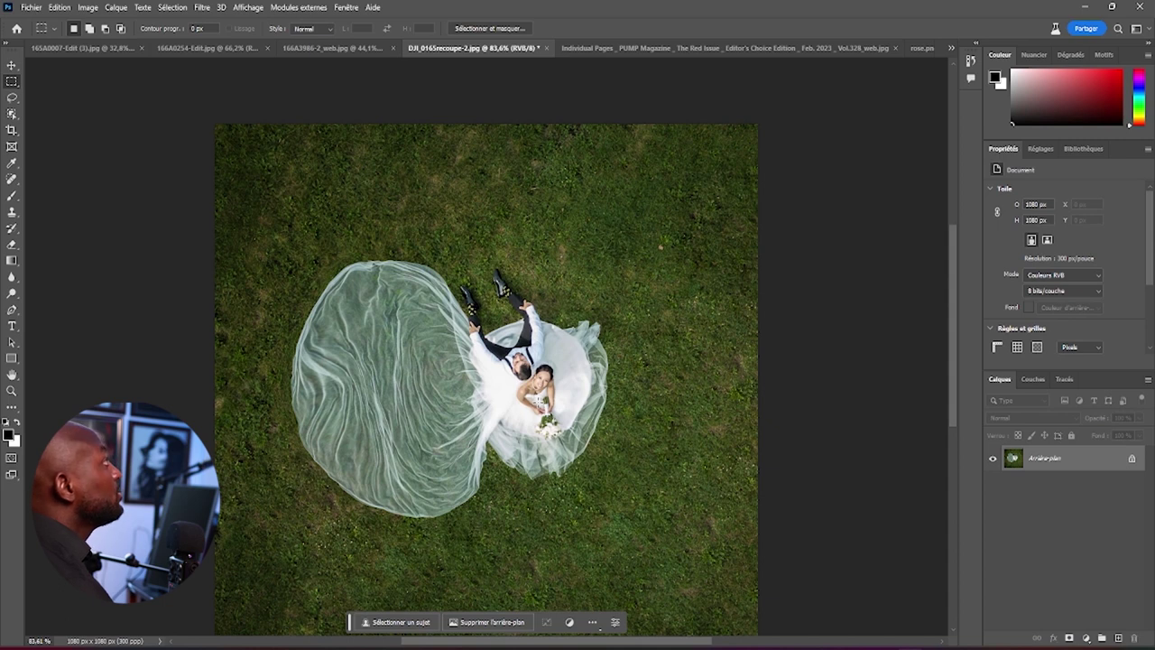
scroll(540, 389, down, 1)
scroll(539, 389, down, 2)
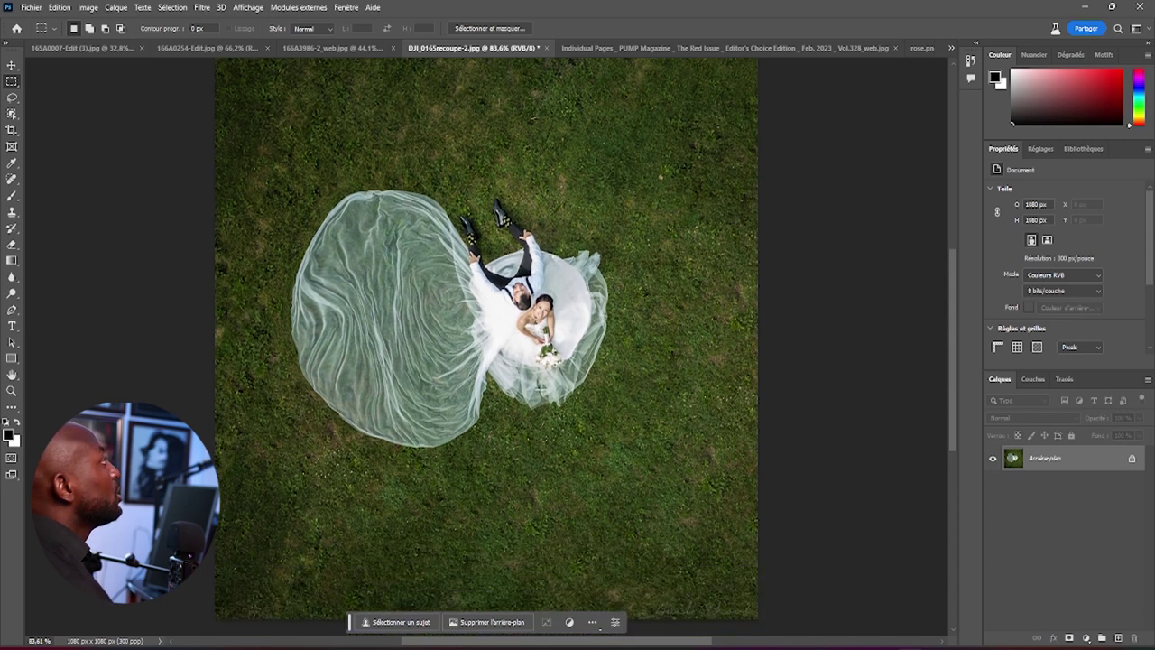
mouse_move(595, 417)
mouse_down()
mouse_move(535, 444)
mouse_move(581, 445)
mouse_up()
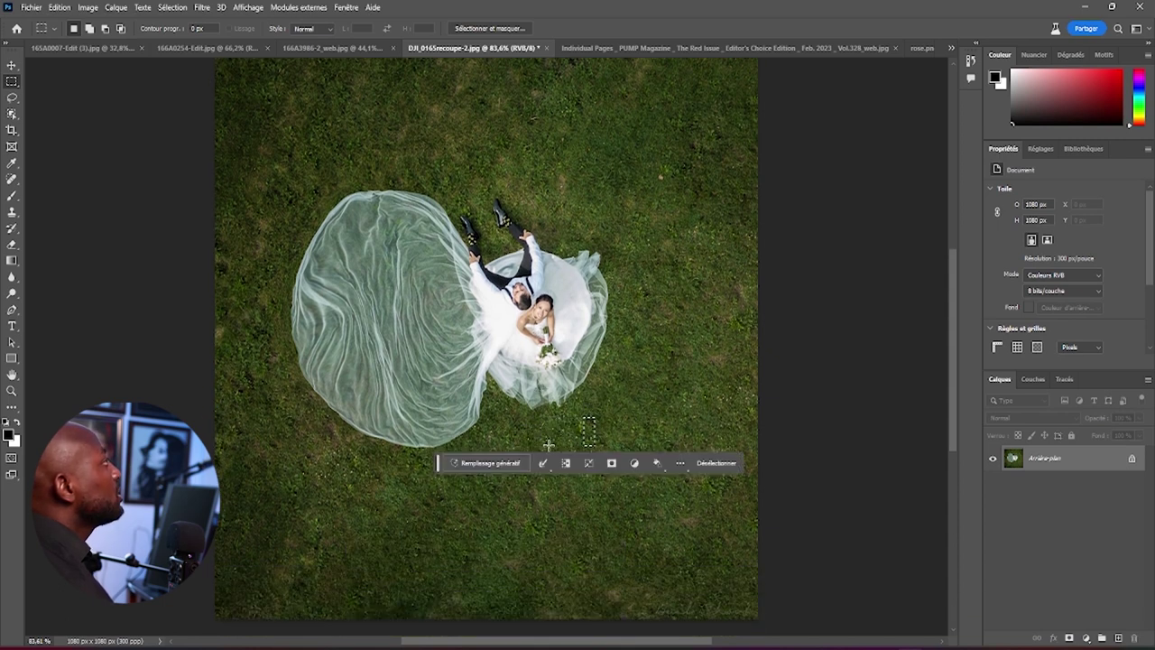
drag(634, 397, 585, 472)
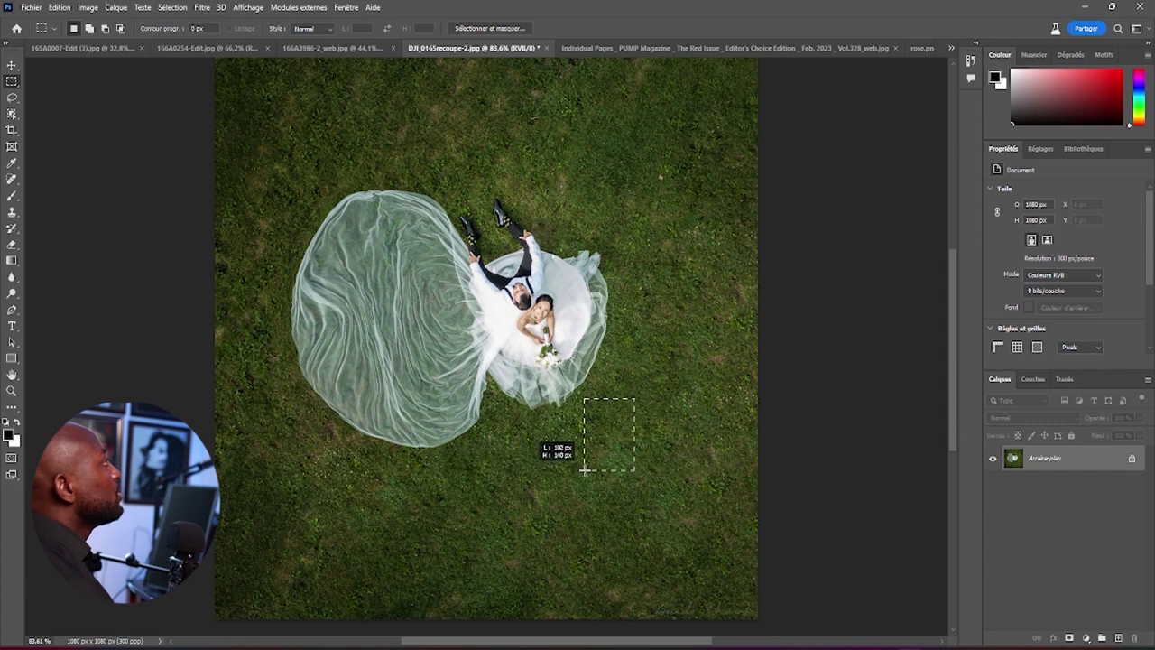
click(536, 491)
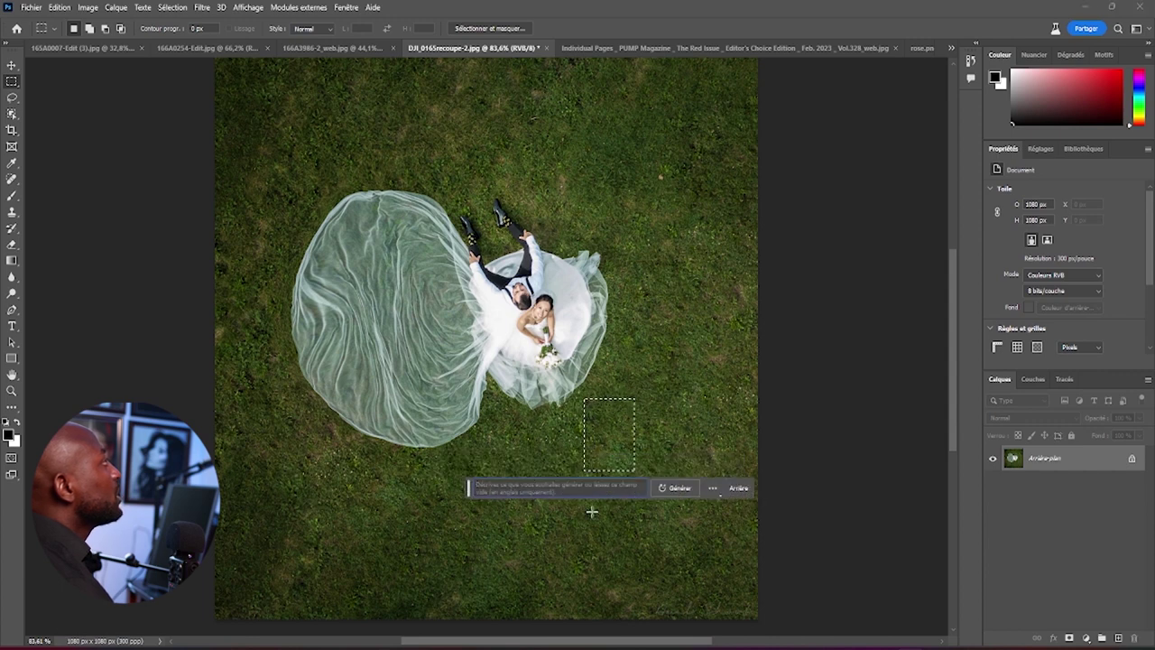
Generate a 'dog' in the grass, keeping variant 3, and move the fill bar aside
click(679, 488)
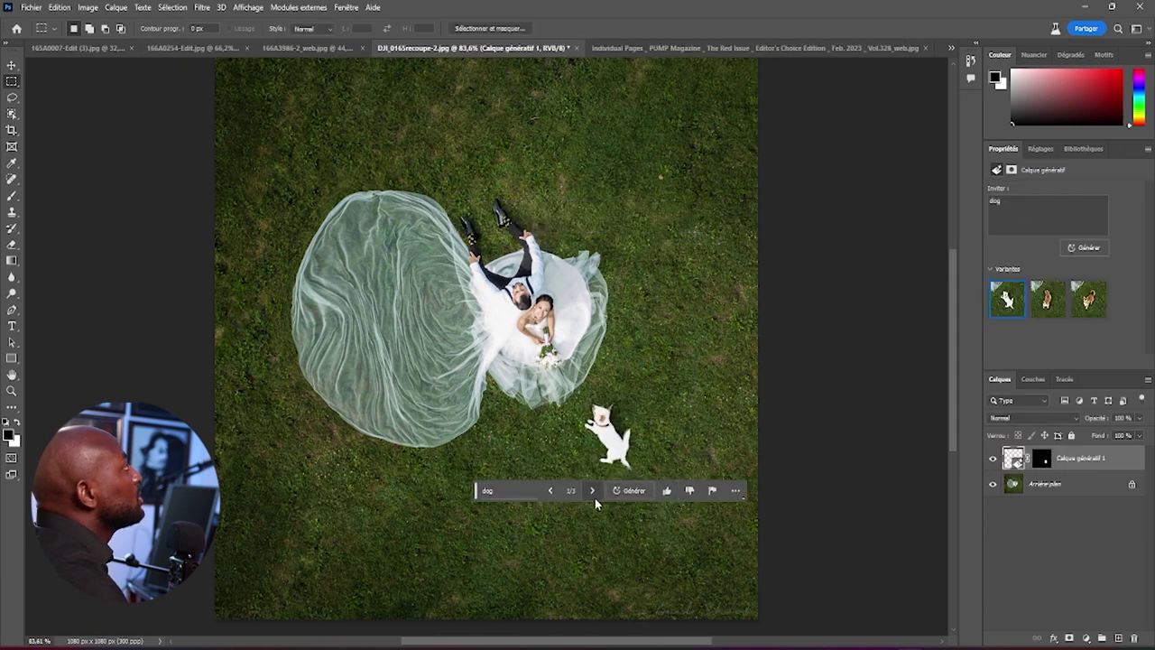
click(593, 492)
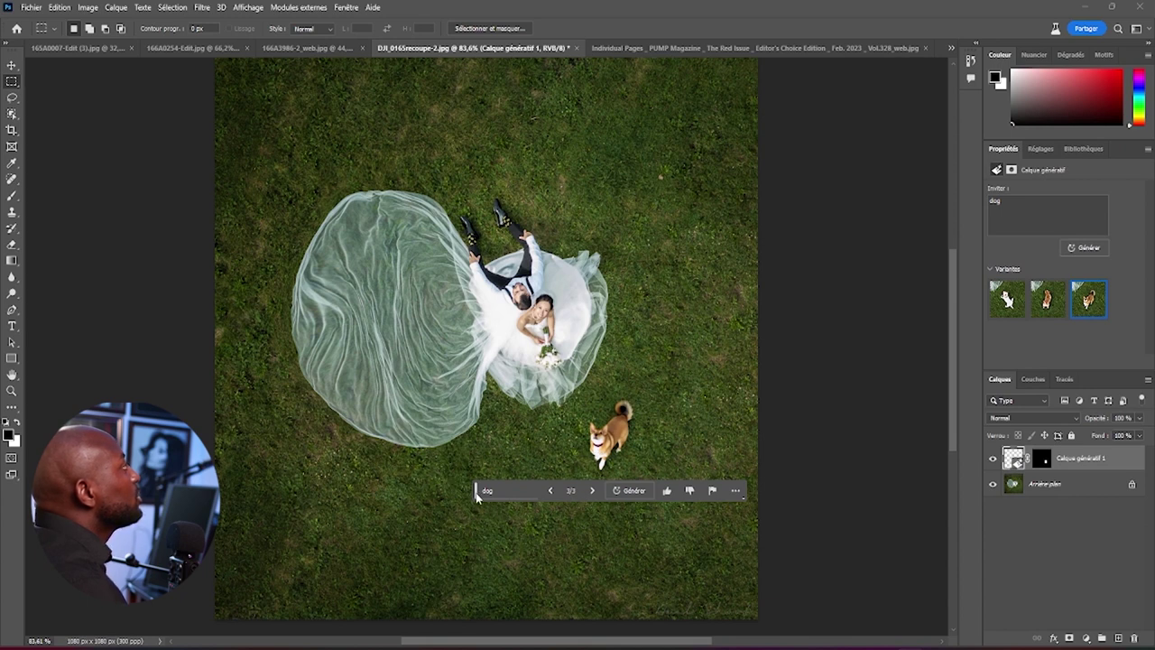
drag(466, 491, 122, 493)
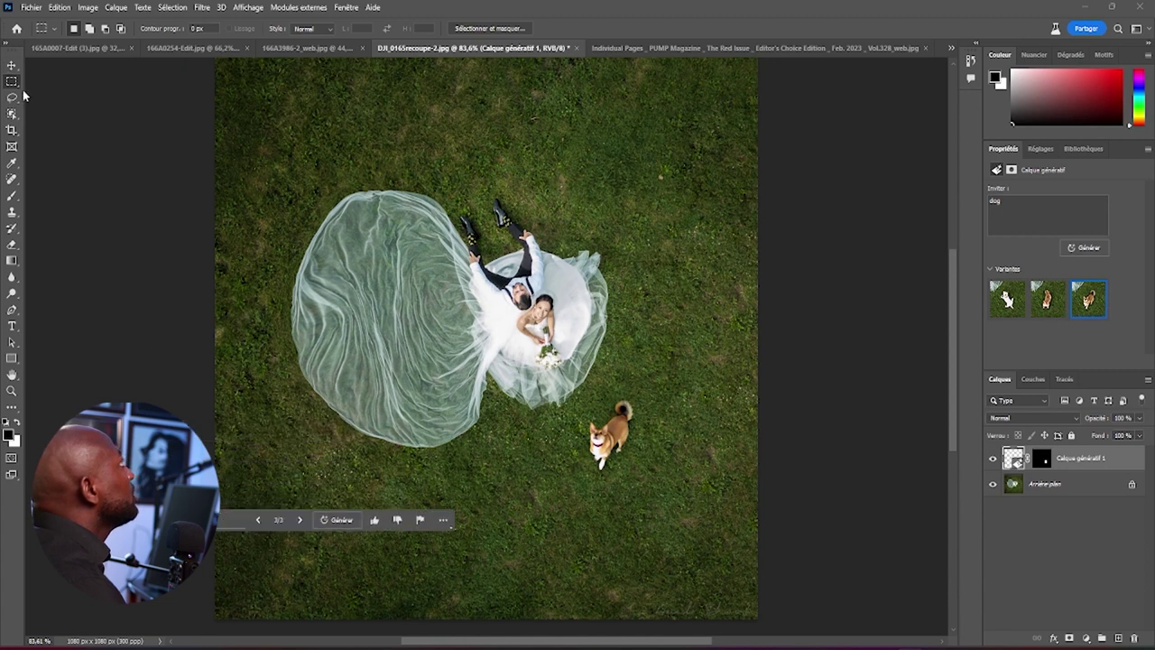
click(12, 130)
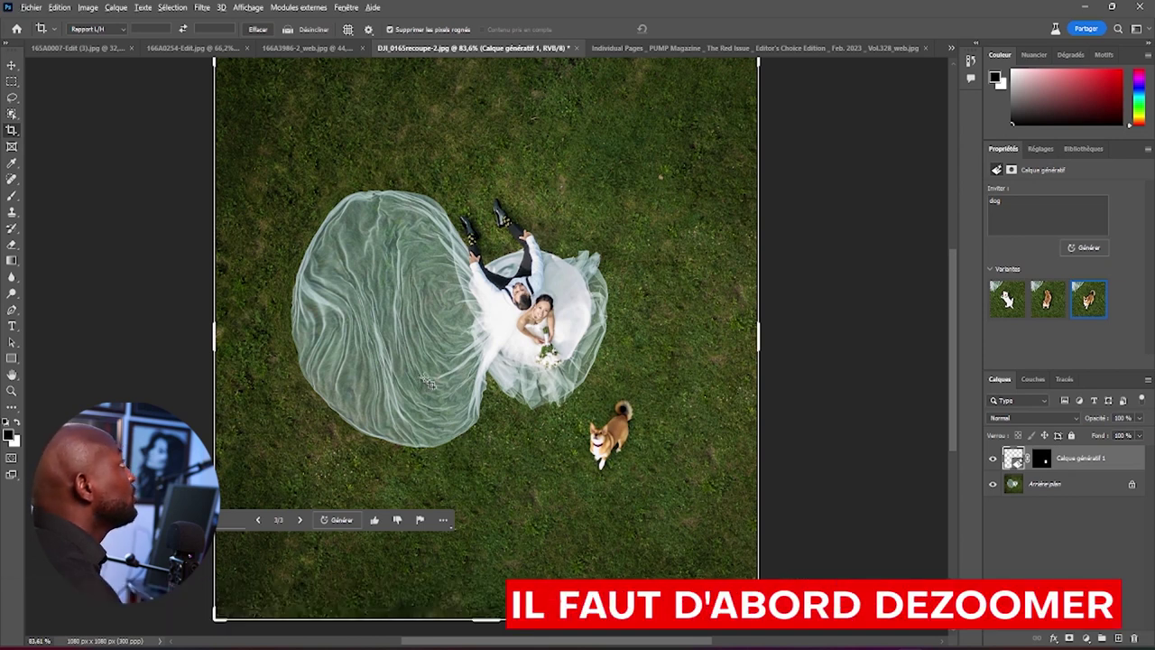
Zoom out and extend the crop past the photo to enlarge the canvas to 2676 × 2400 px
key(Escape)
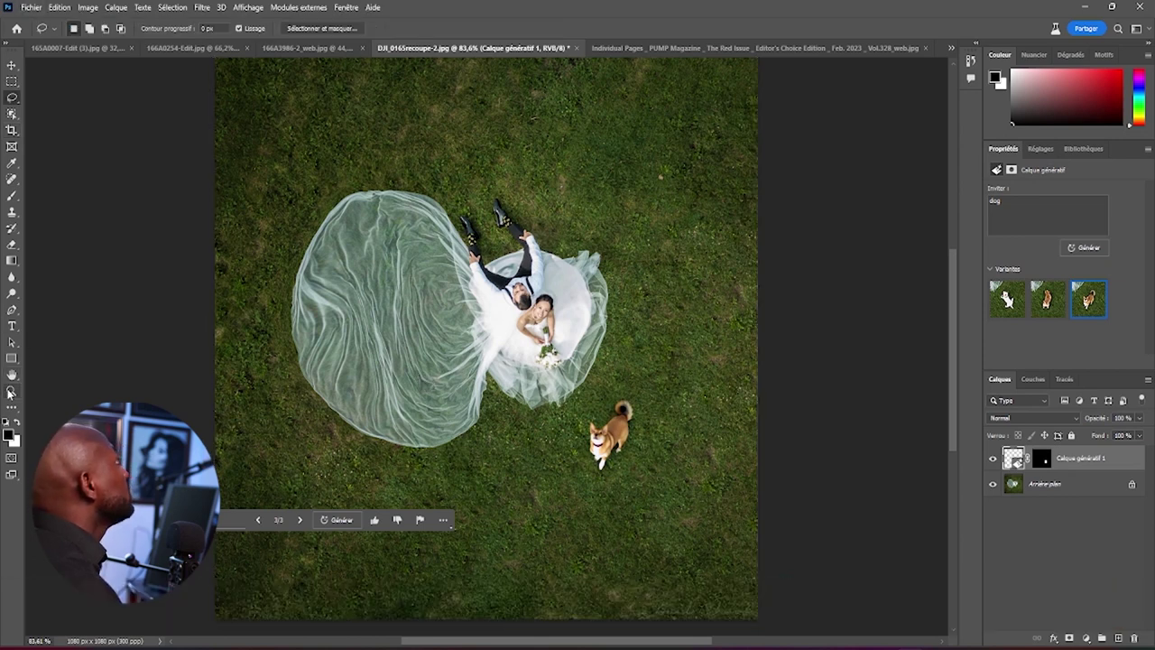
click(12, 390)
alt+click(472, 339)
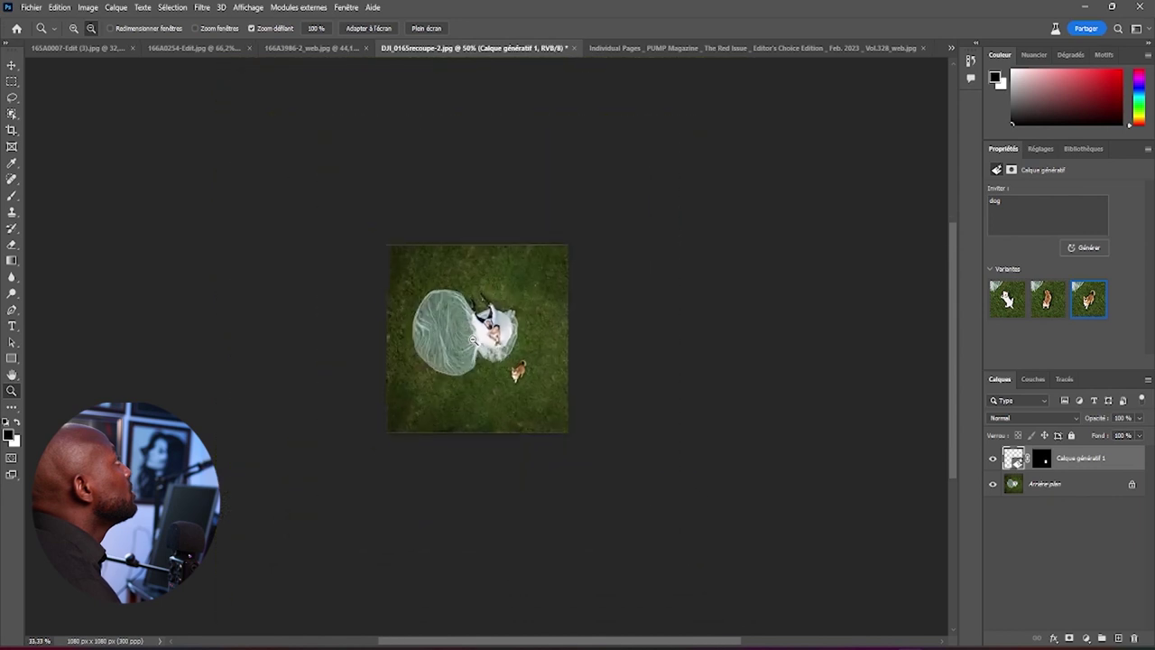
click(12, 131)
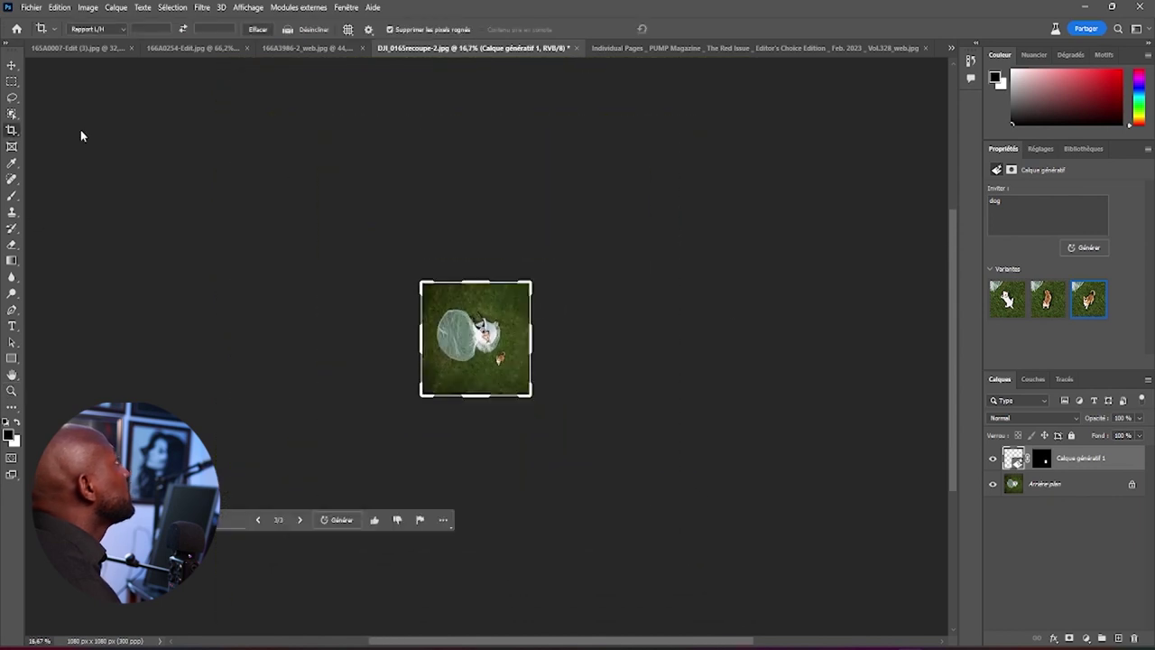
mouse_move(531, 395)
mouse_down()
mouse_move(541, 405)
mouse_move(520, 388)
mouse_move(563, 413)
mouse_up()
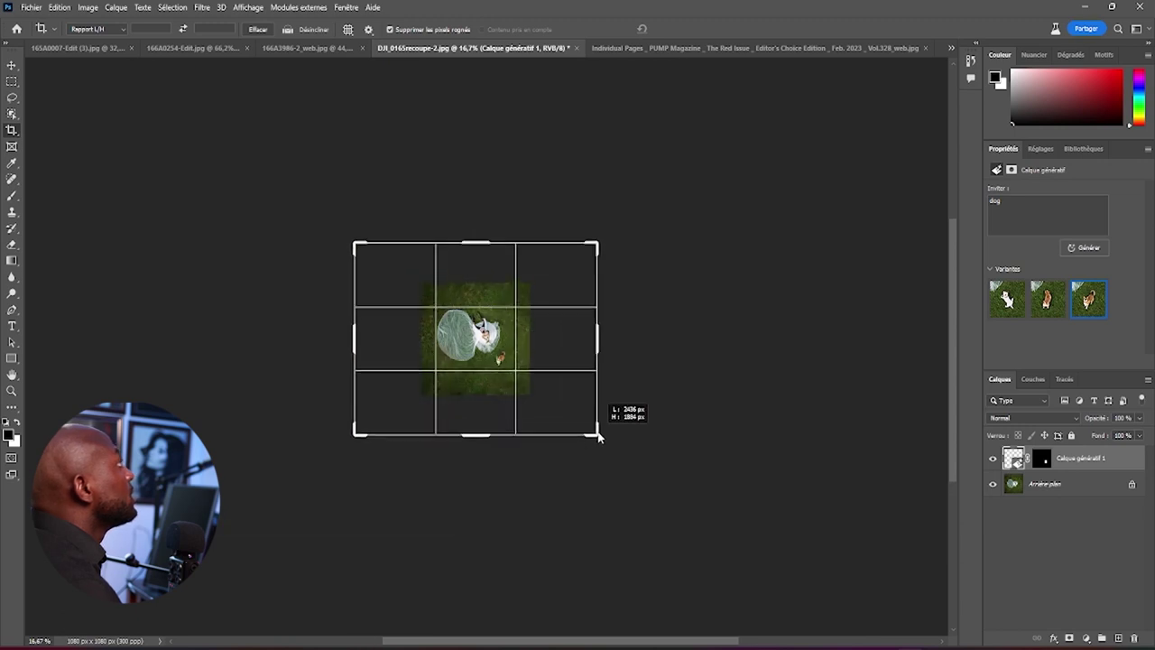
drag(563, 413, 611, 438)
click(683, 28)
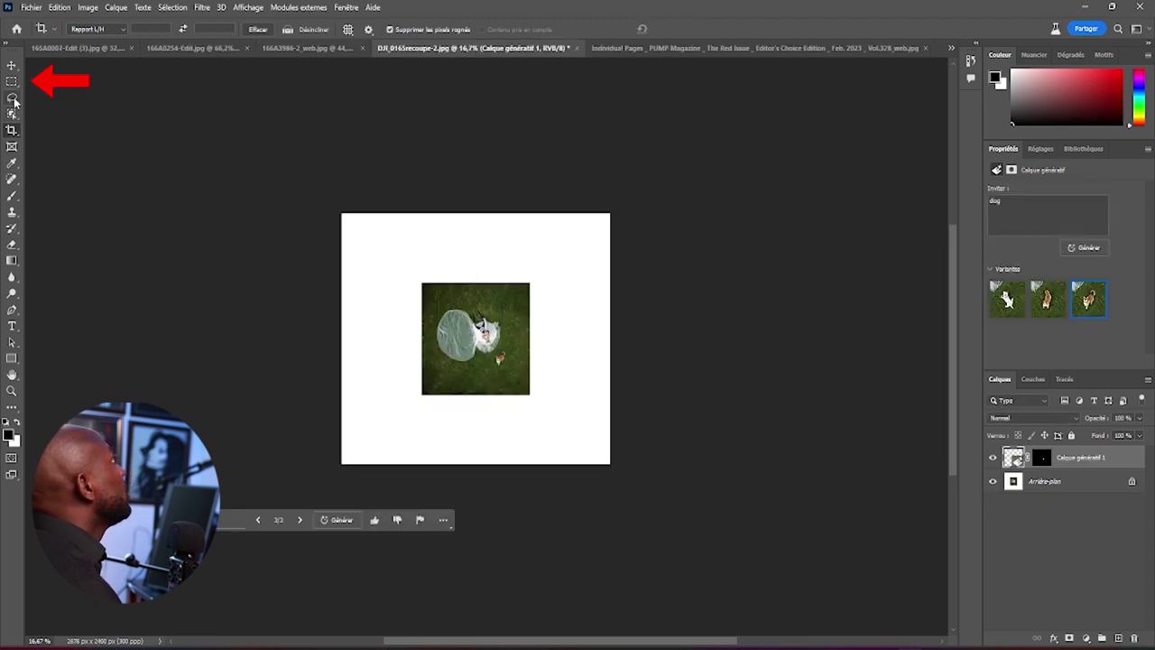
Draw a rectangular selection around the original photo area
click(12, 81)
drag(421, 284, 527, 395)
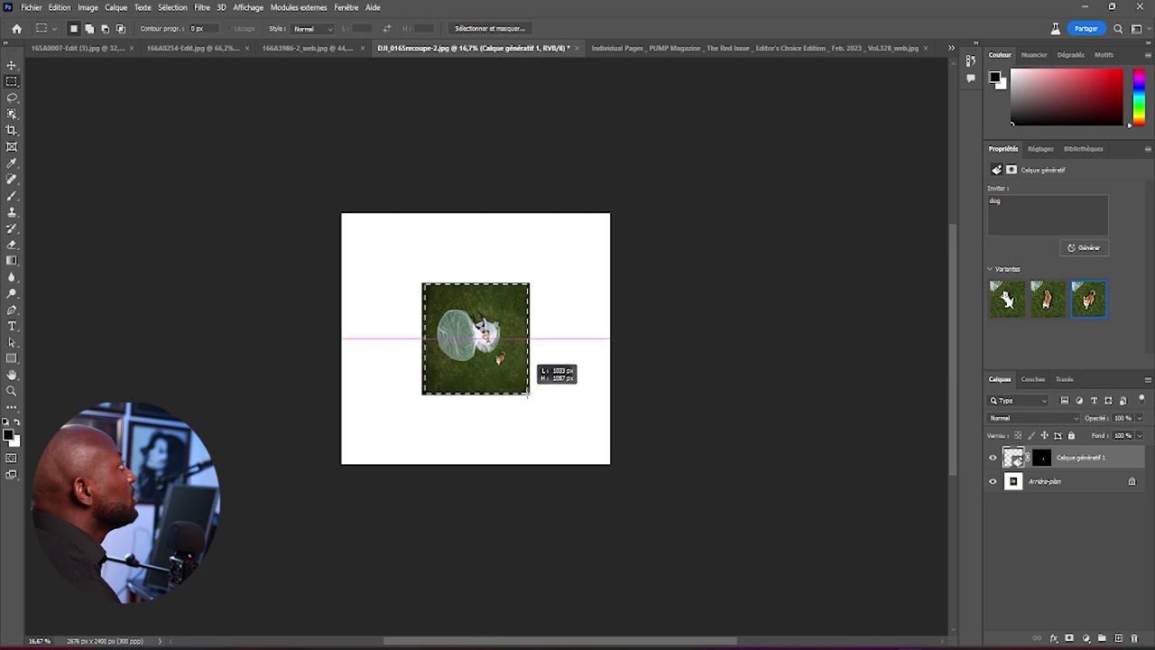
drag(528, 393, 529, 394)
right_click(467, 321)
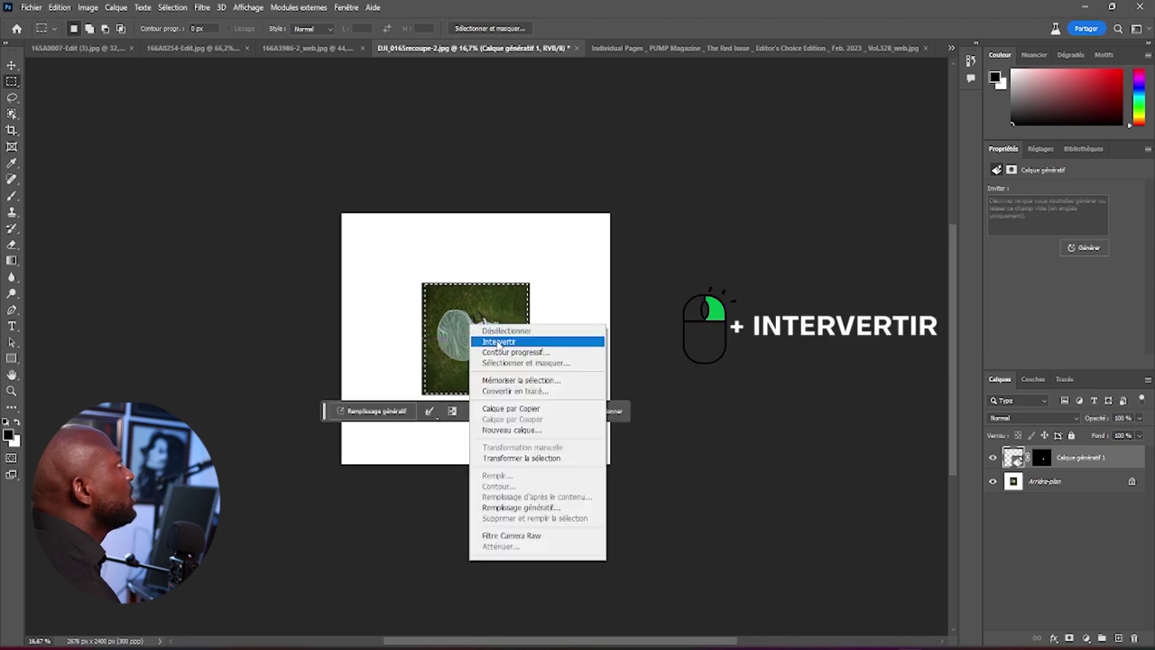
click(498, 339)
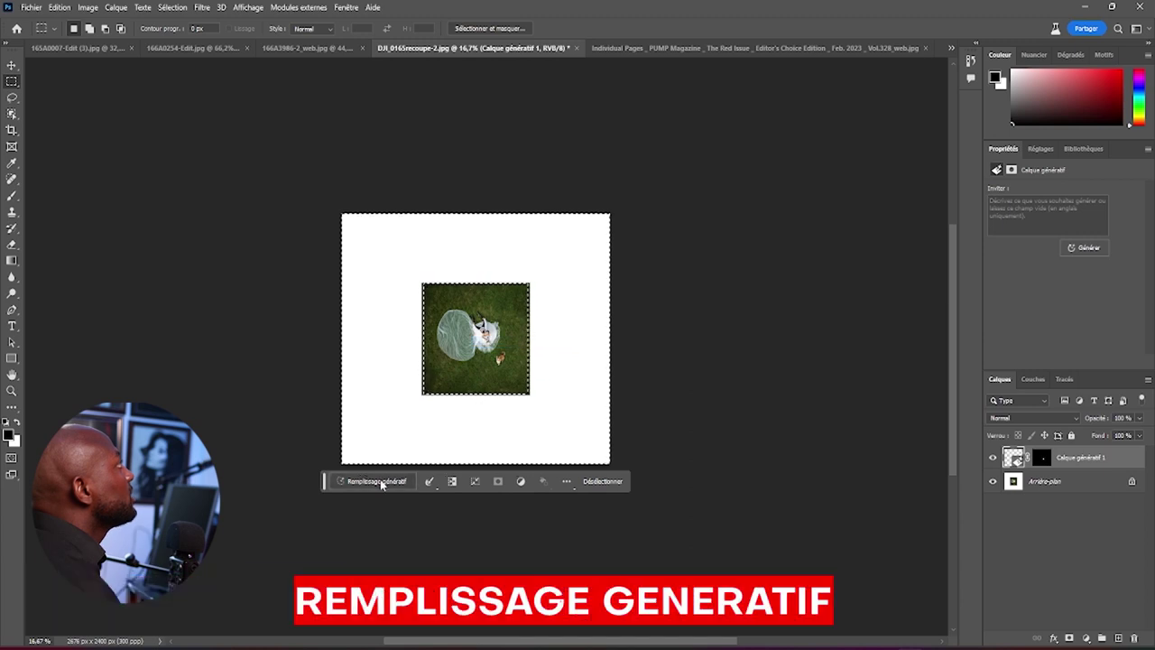
click(373, 481)
click(535, 481)
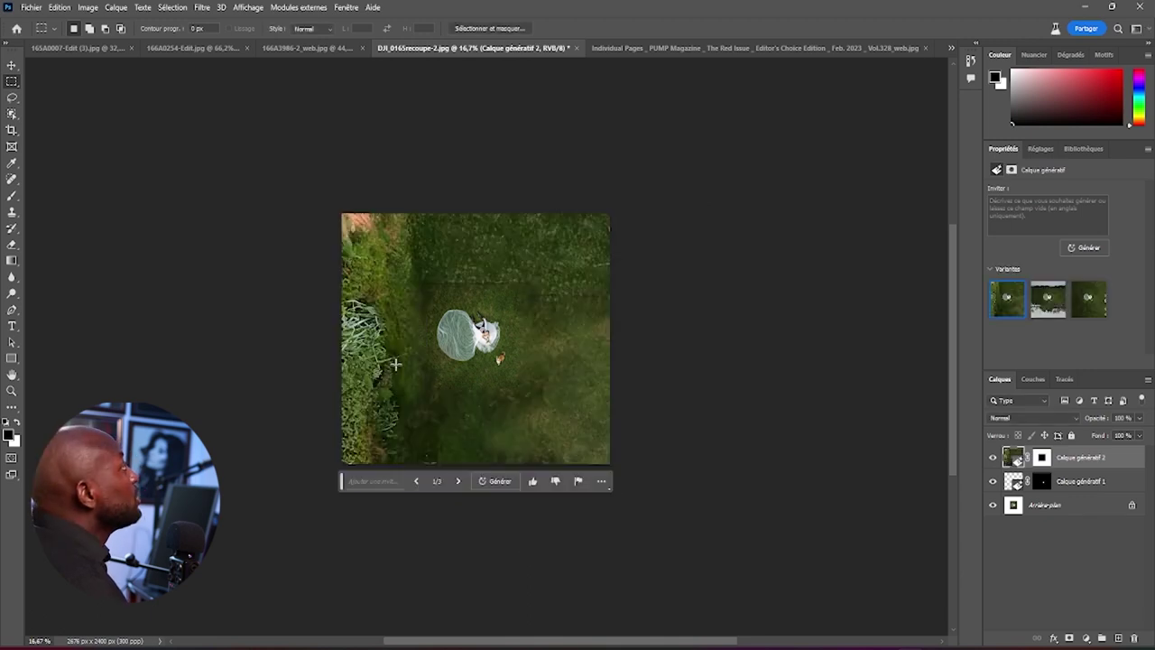
click(460, 481)
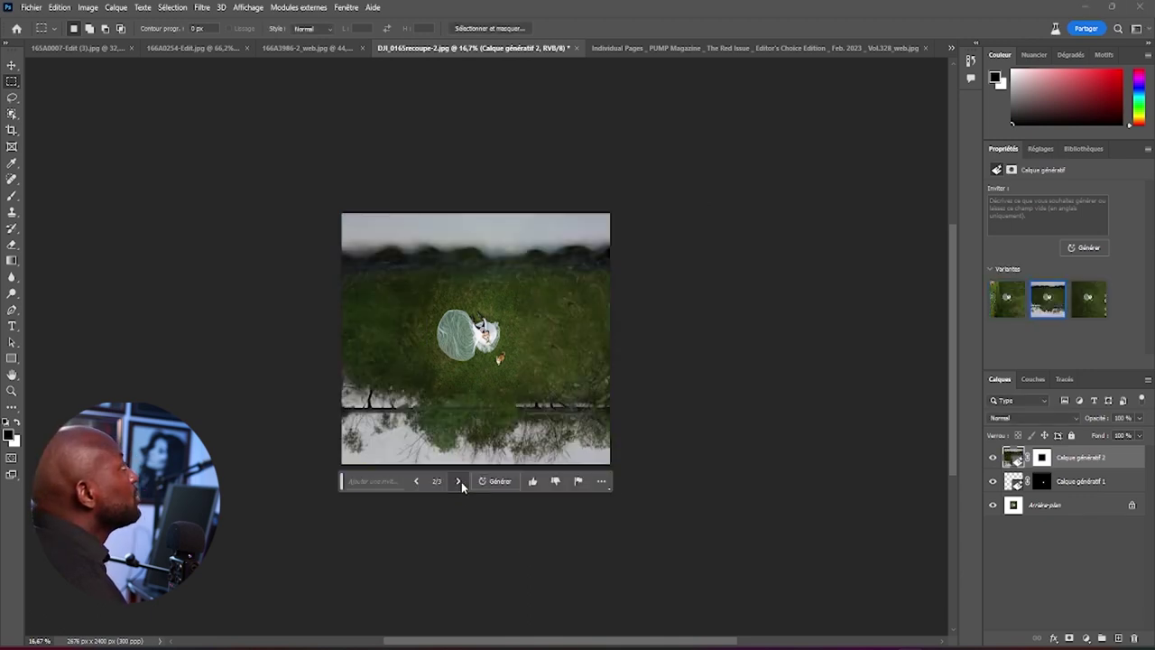
click(459, 481)
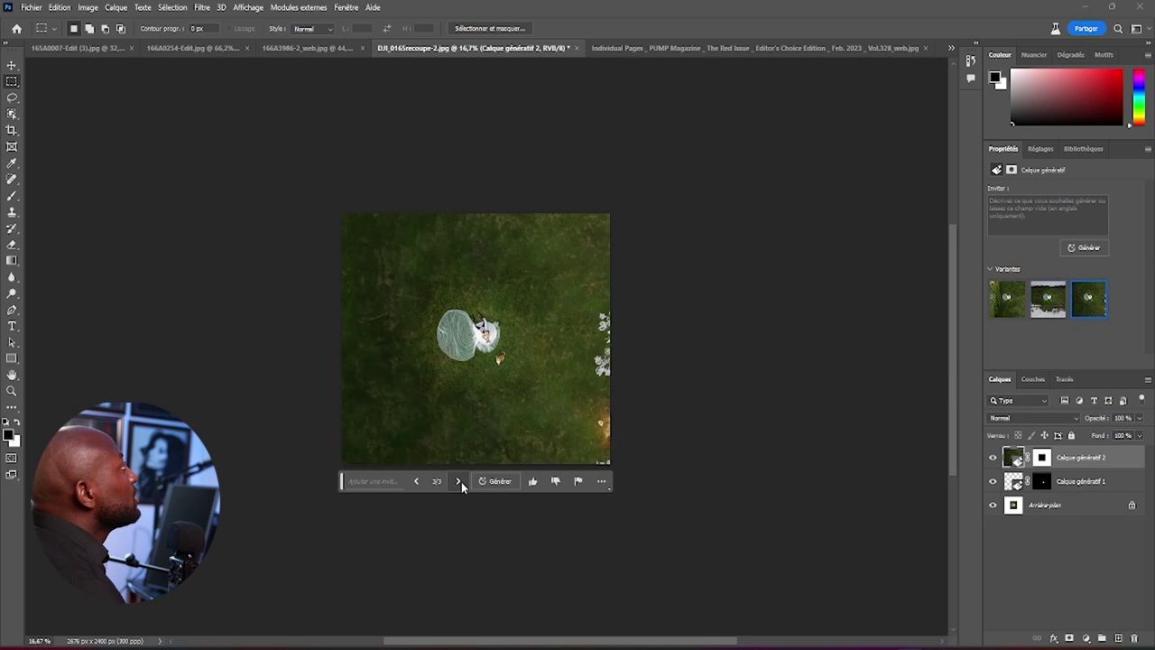
key(ctrl+z)
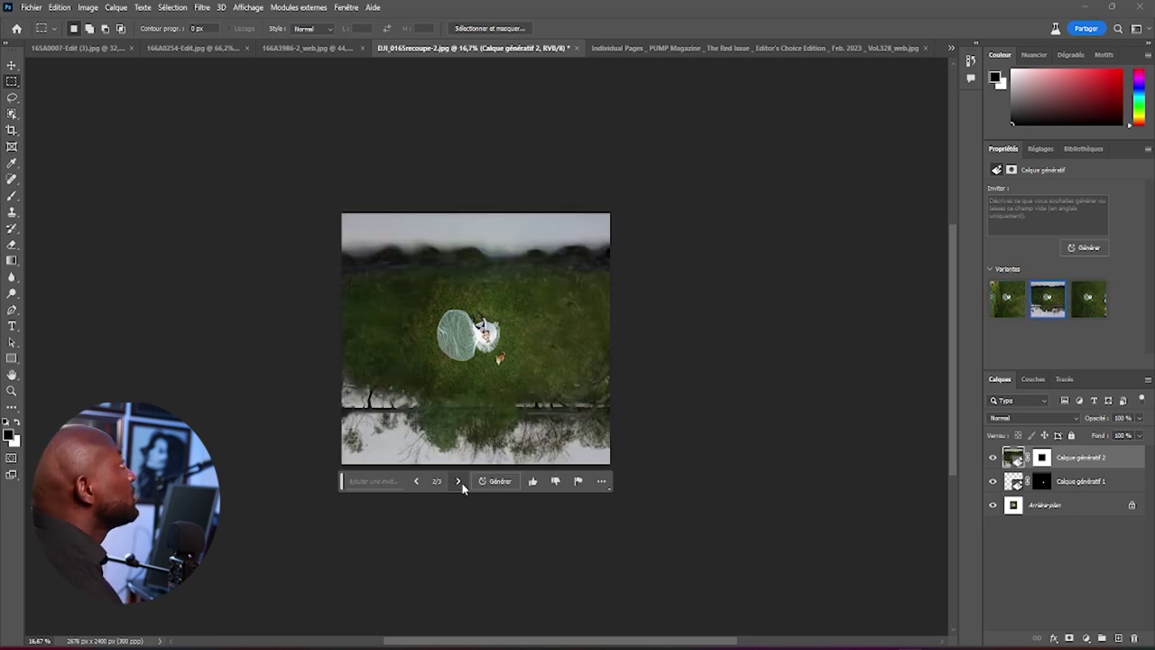
key(ctrl+z)
click(459, 481)
click(458, 481)
key(ctrl+z)
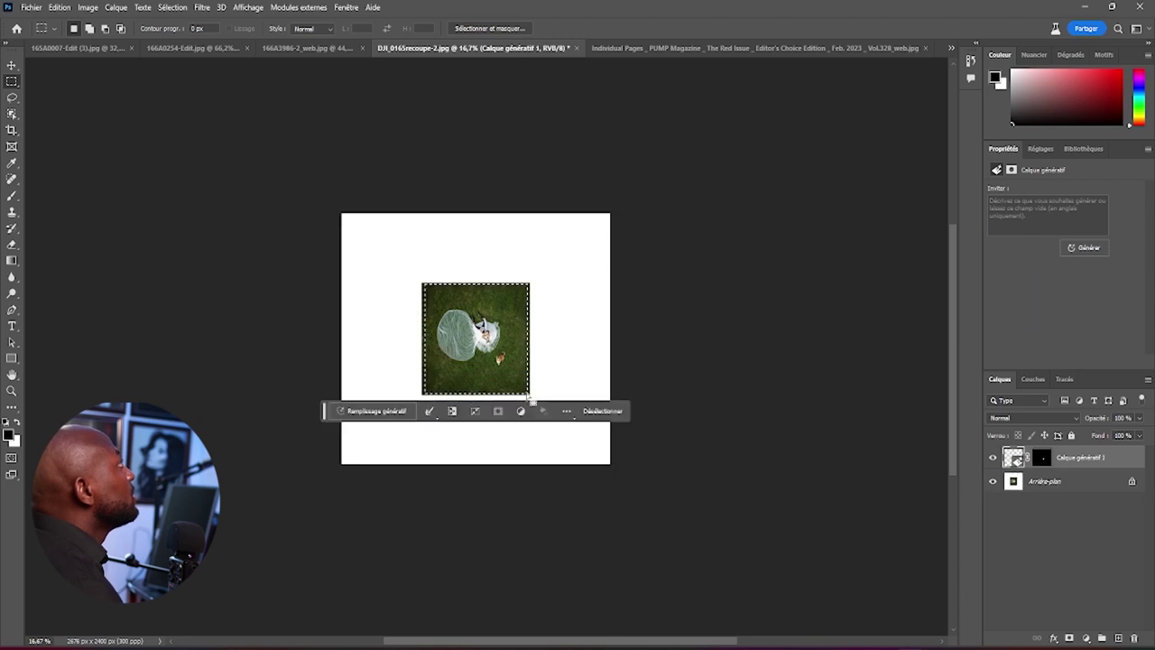
Invert the selection and generatively fill the white border with grass
right_click(454, 331)
click(492, 358)
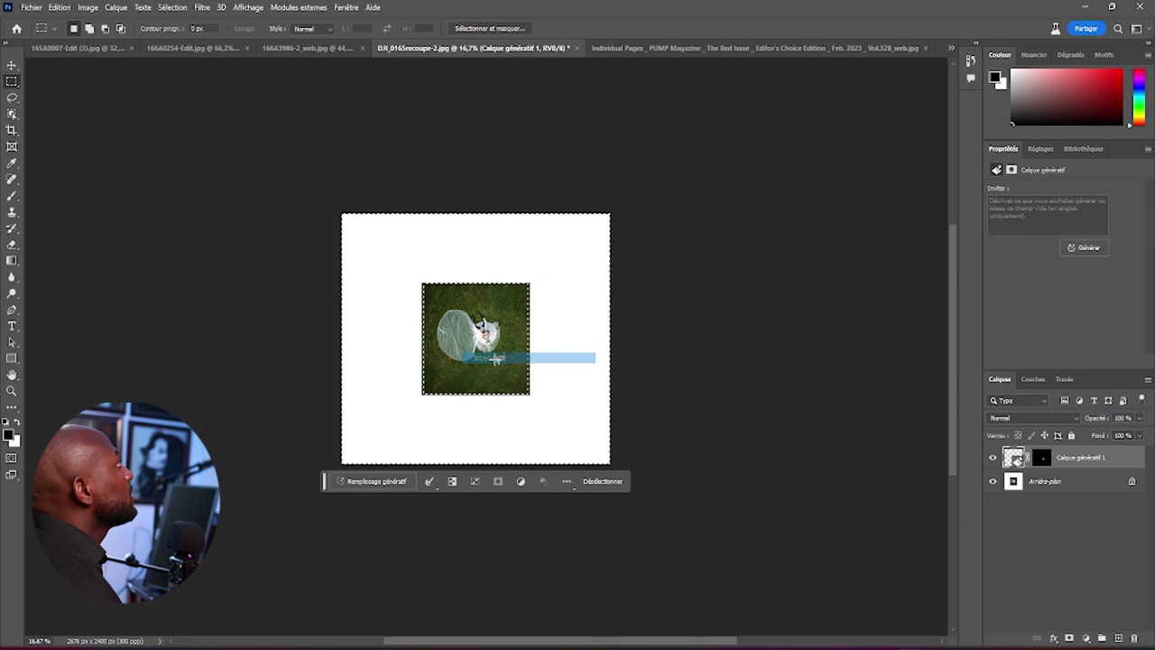
click(377, 481)
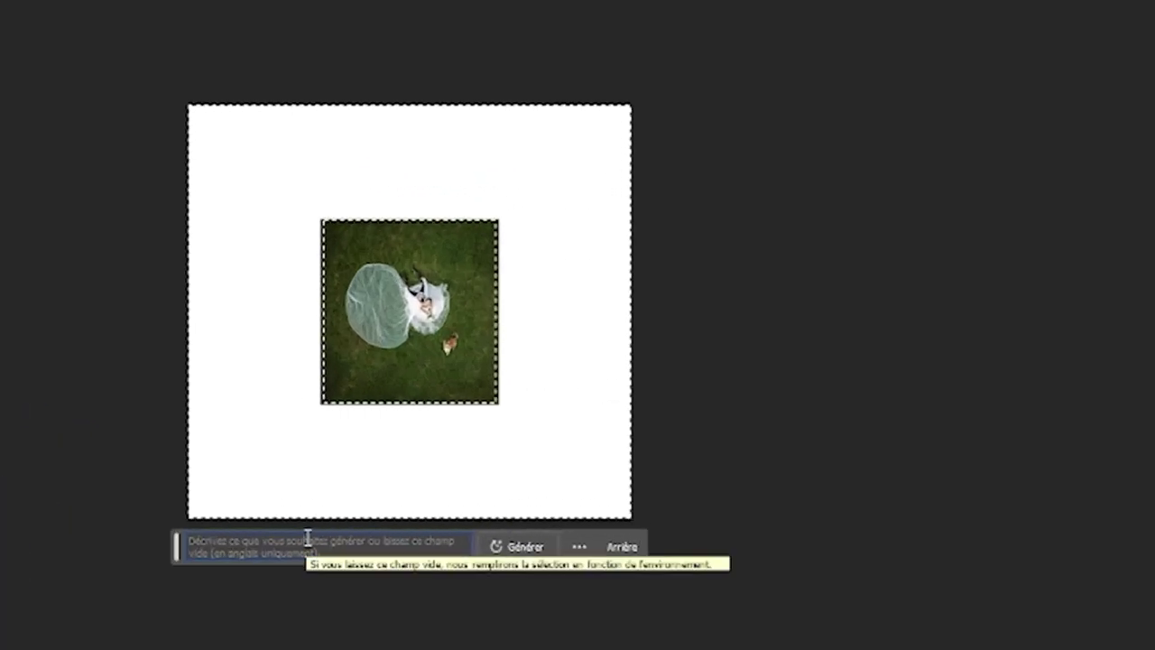
text(fil)
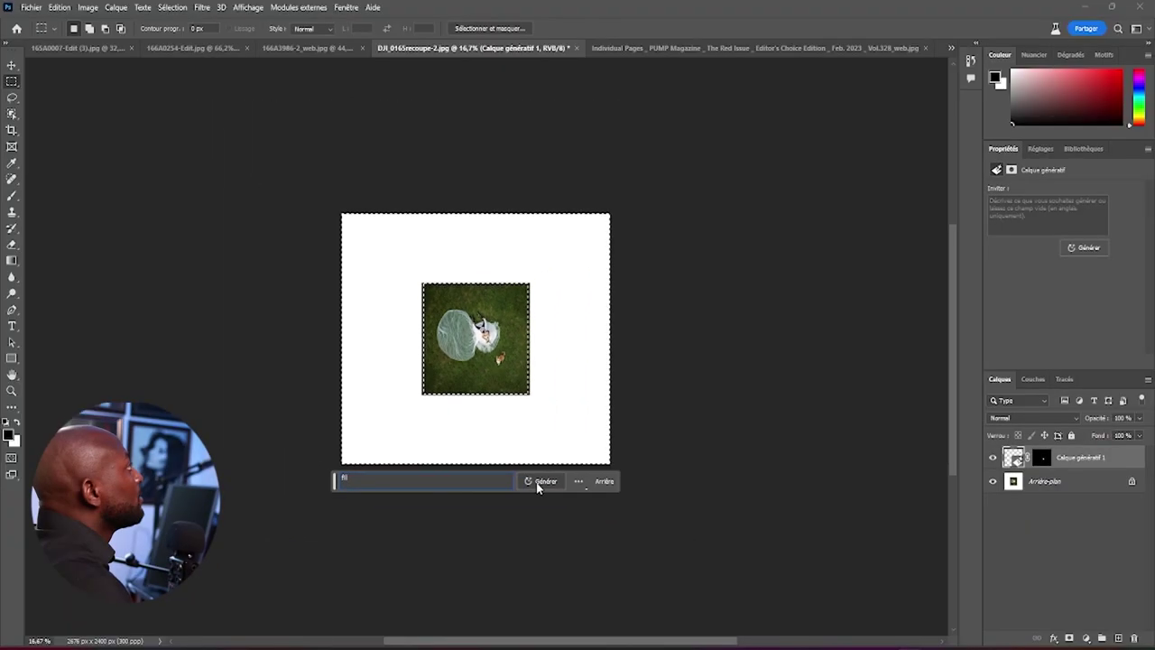
click(537, 484)
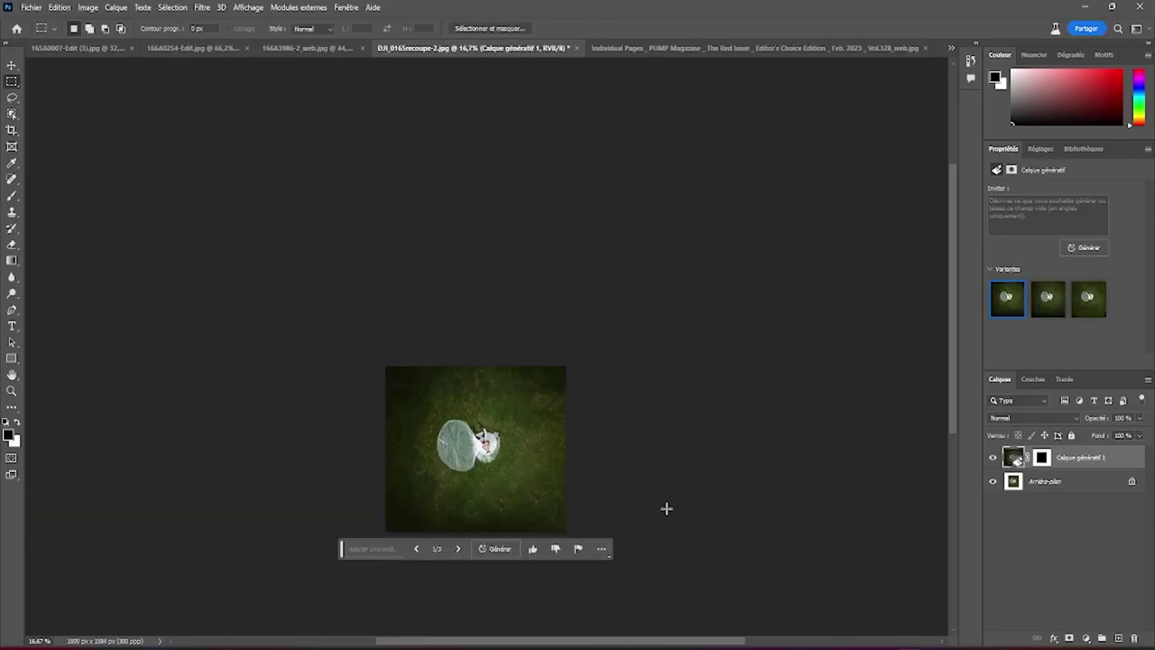
Fit the image on screen, keep the darker variant 1, then switch to 166A3986-2_web.jpg
key(z)
right_click(504, 431)
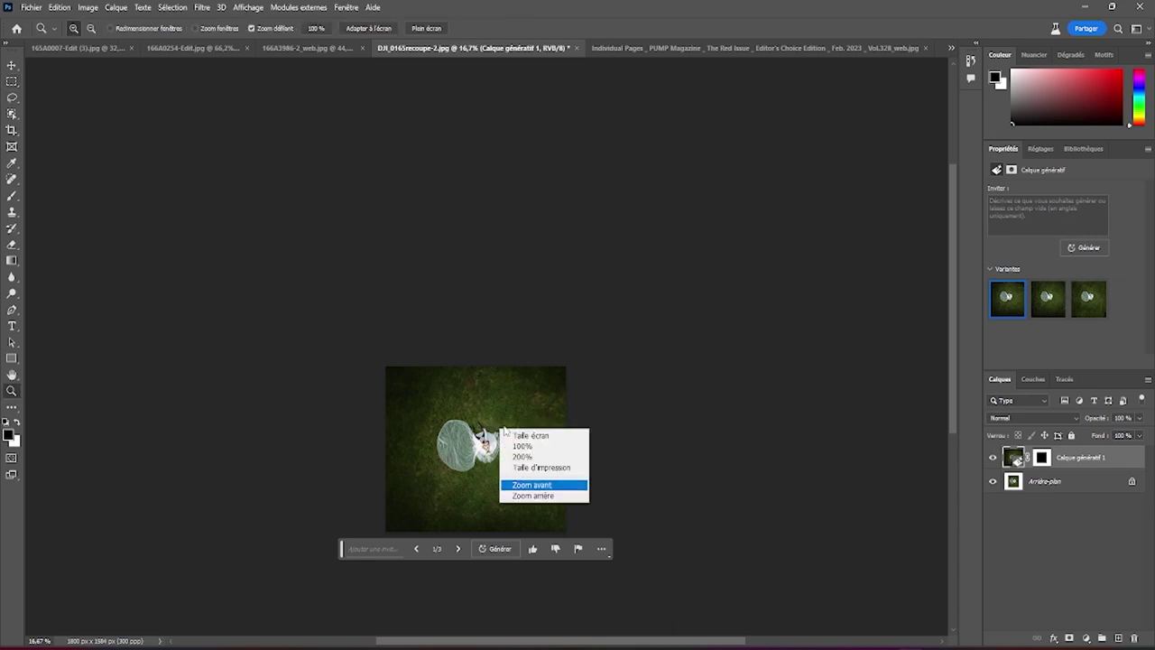
click(533, 435)
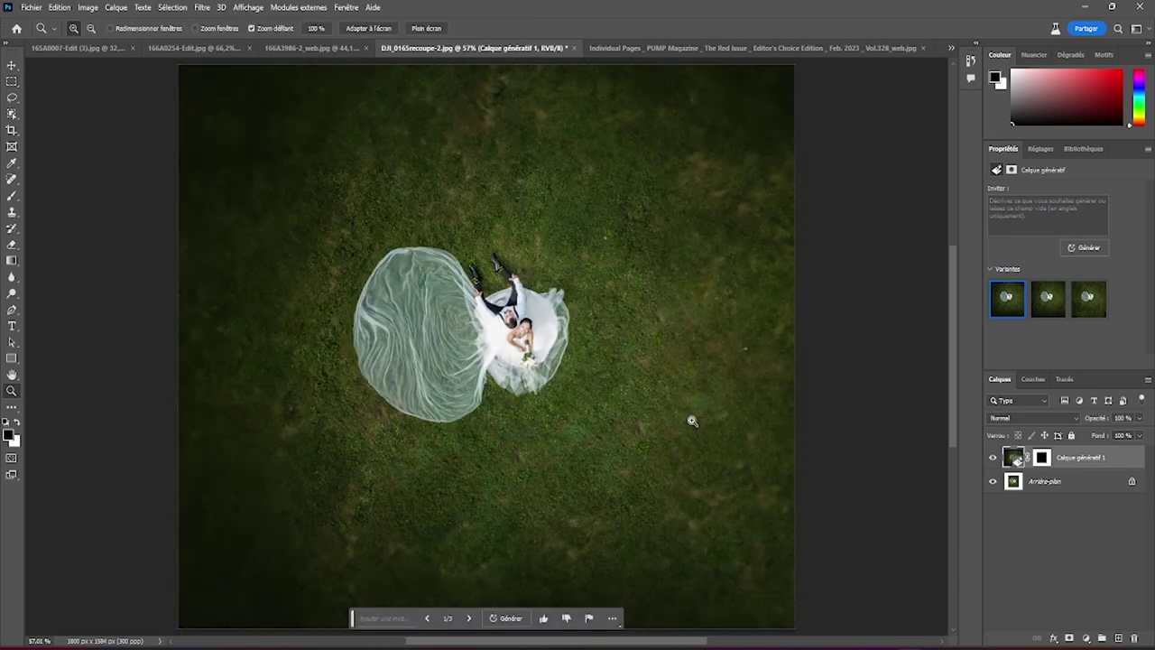
mouse_move(1047, 298)
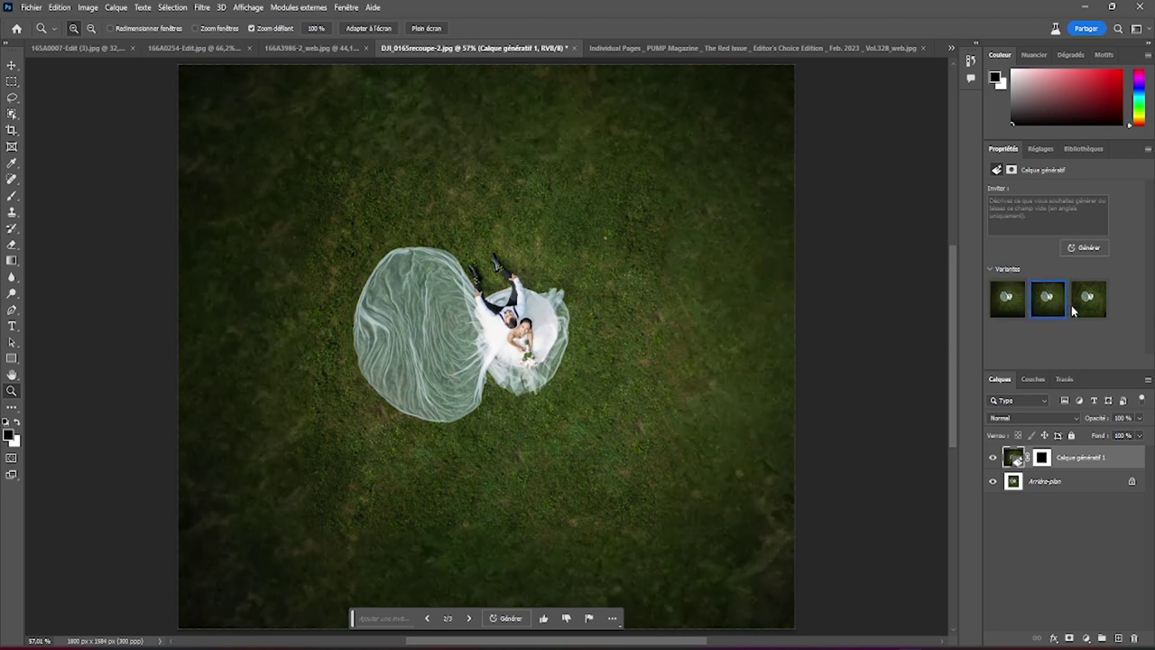
click(1088, 307)
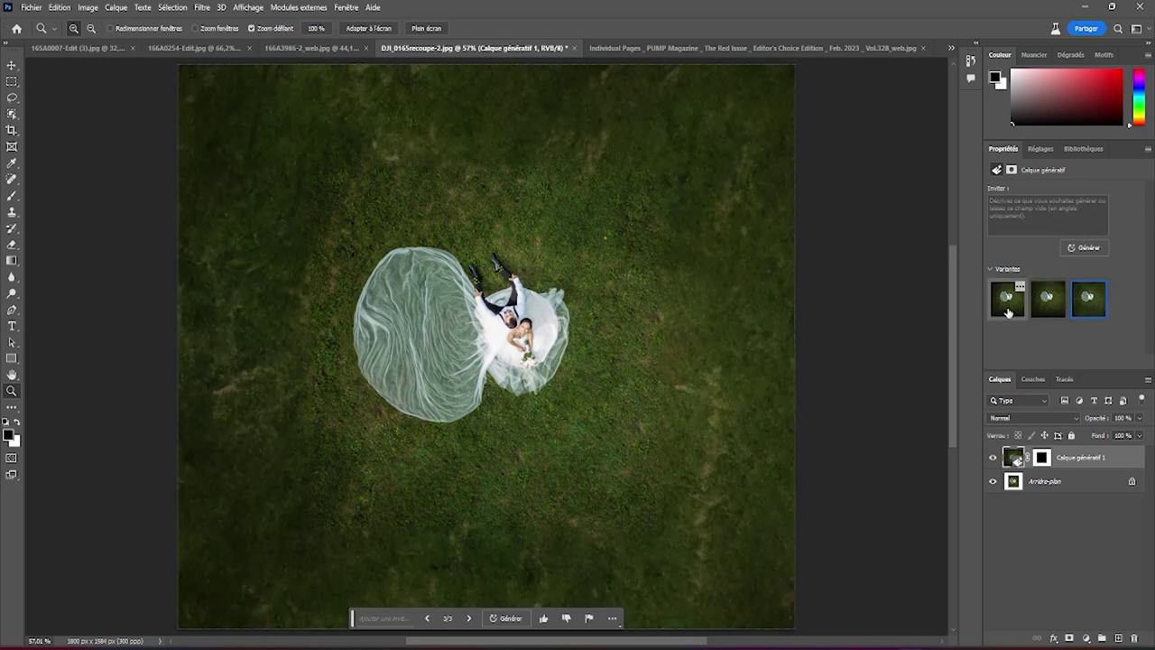
click(1008, 307)
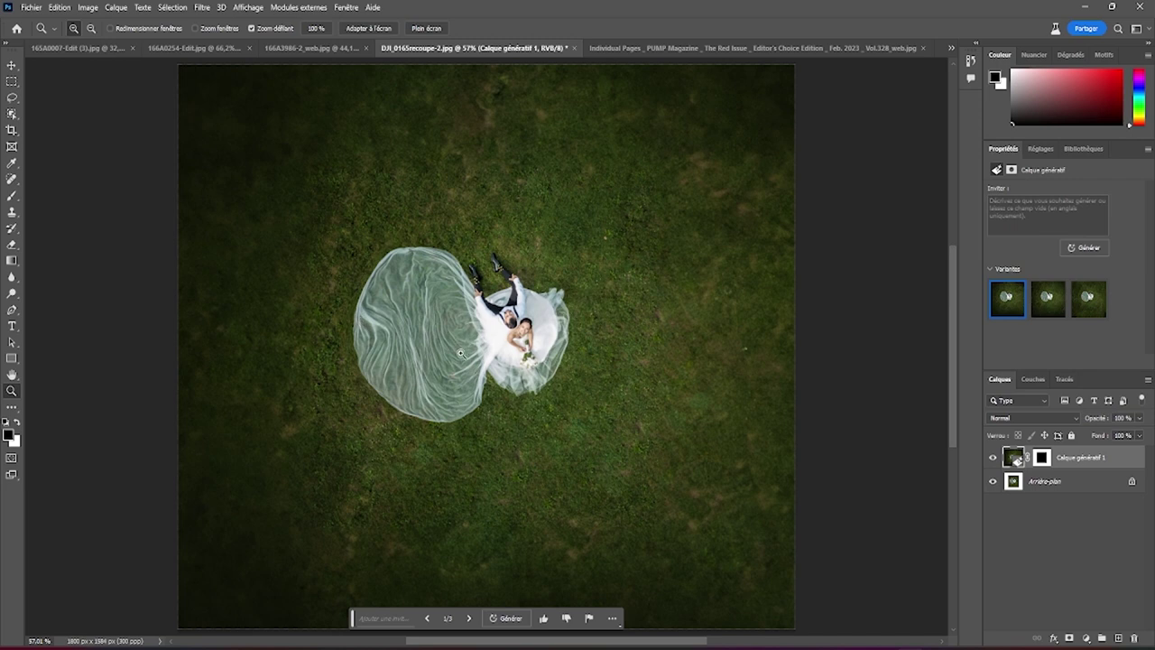
alt+click(467, 355)
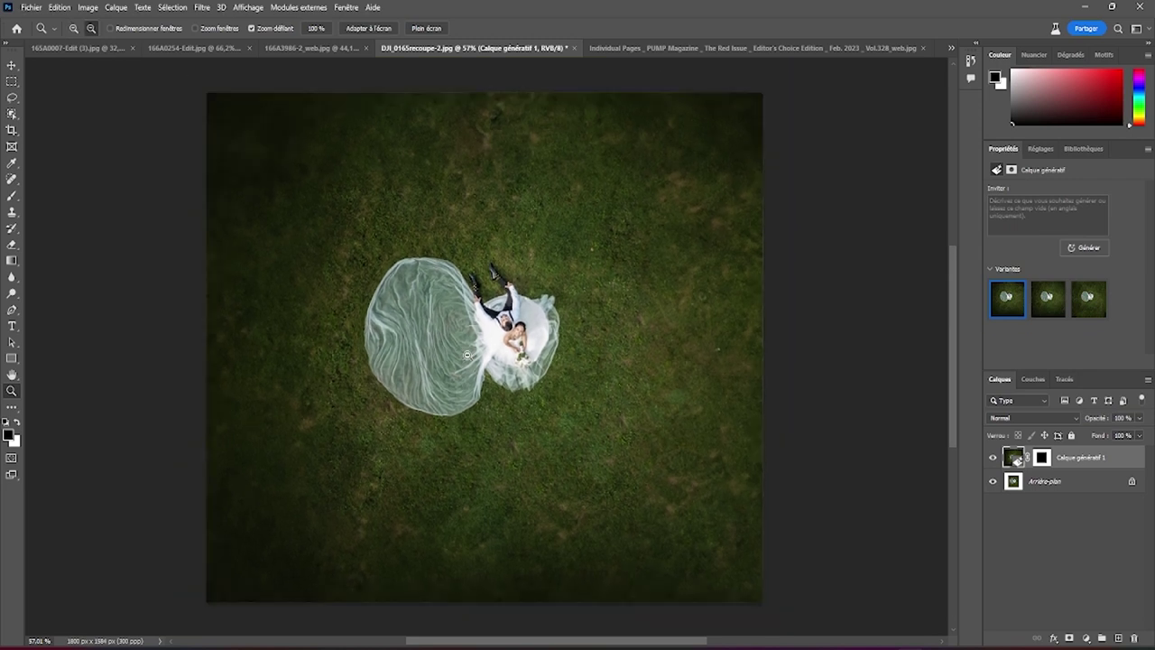
click(326, 49)
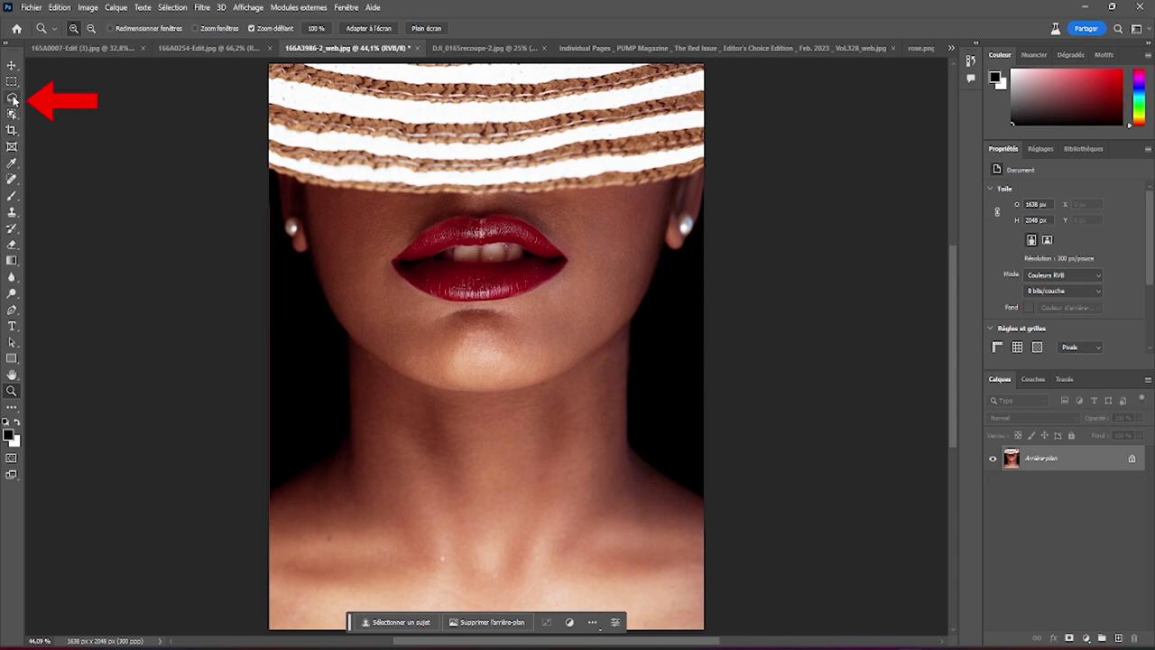
Lasso the neck and generate 'a necklace', previewing pearl and chain variants, then switch to 166A0254-Edit.jpg
click(11, 103)
mouse_move(327, 397)
mouse_down()
mouse_move(374, 479)
mouse_move(456, 523)
mouse_move(595, 526)
mouse_move(646, 458)
mouse_move(650, 400)
mouse_move(508, 414)
mouse_move(341, 389)
mouse_move(348, 421)
mouse_up()
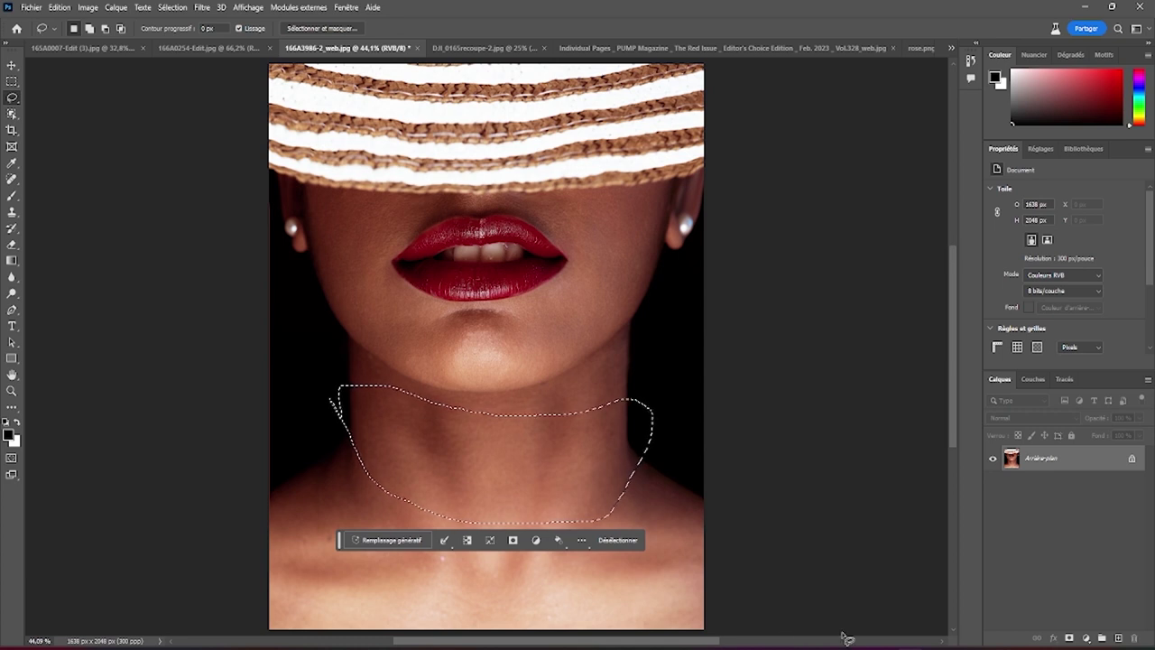
click(391, 539)
text(a necklace)
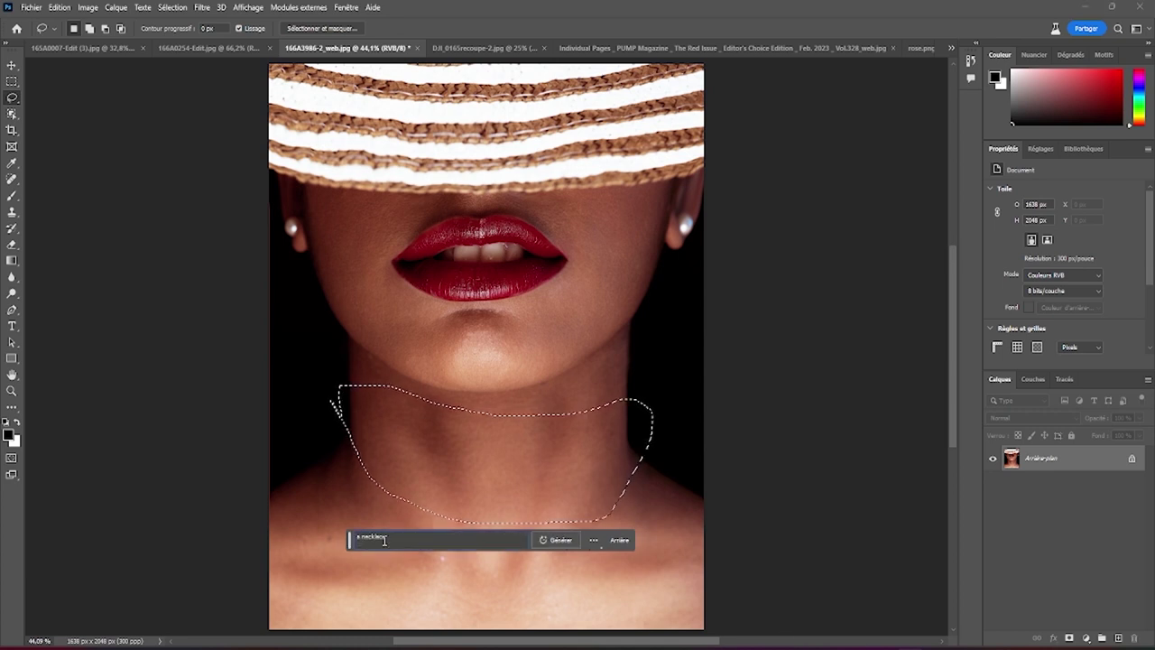
click(559, 540)
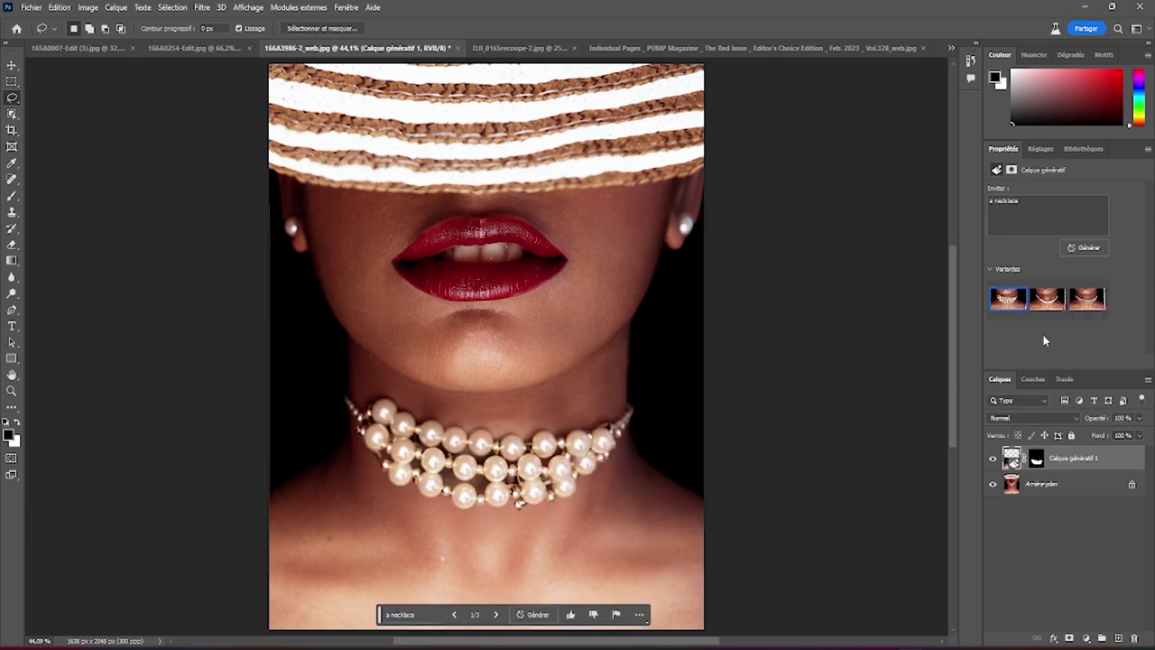
click(1048, 299)
click(1083, 301)
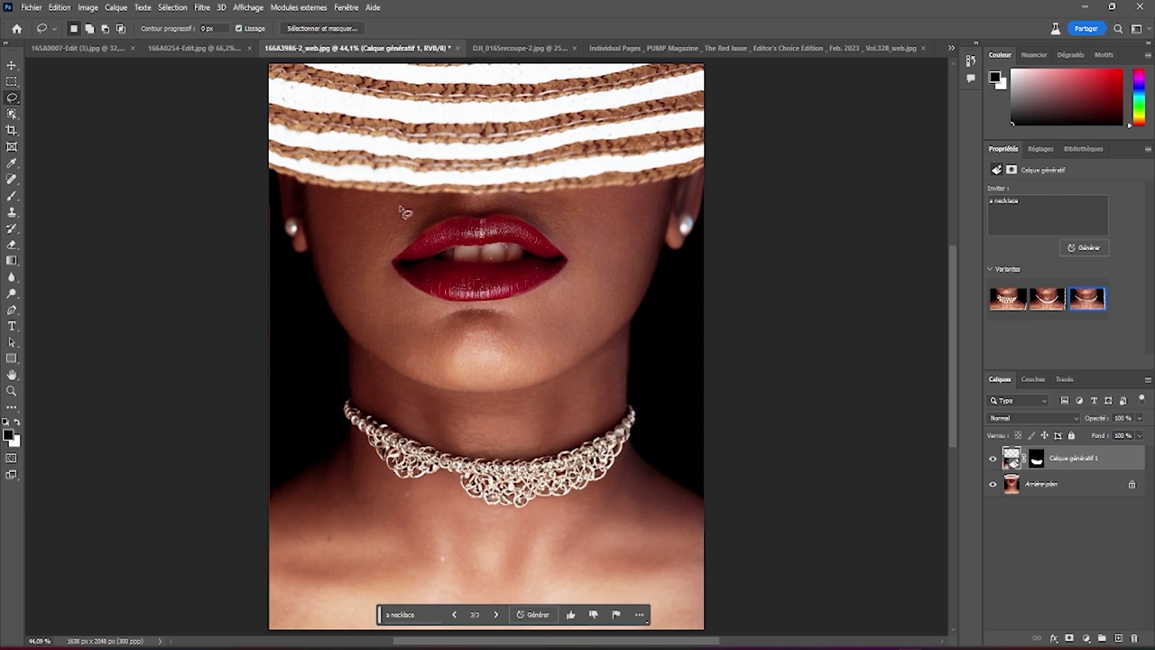
click(218, 49)
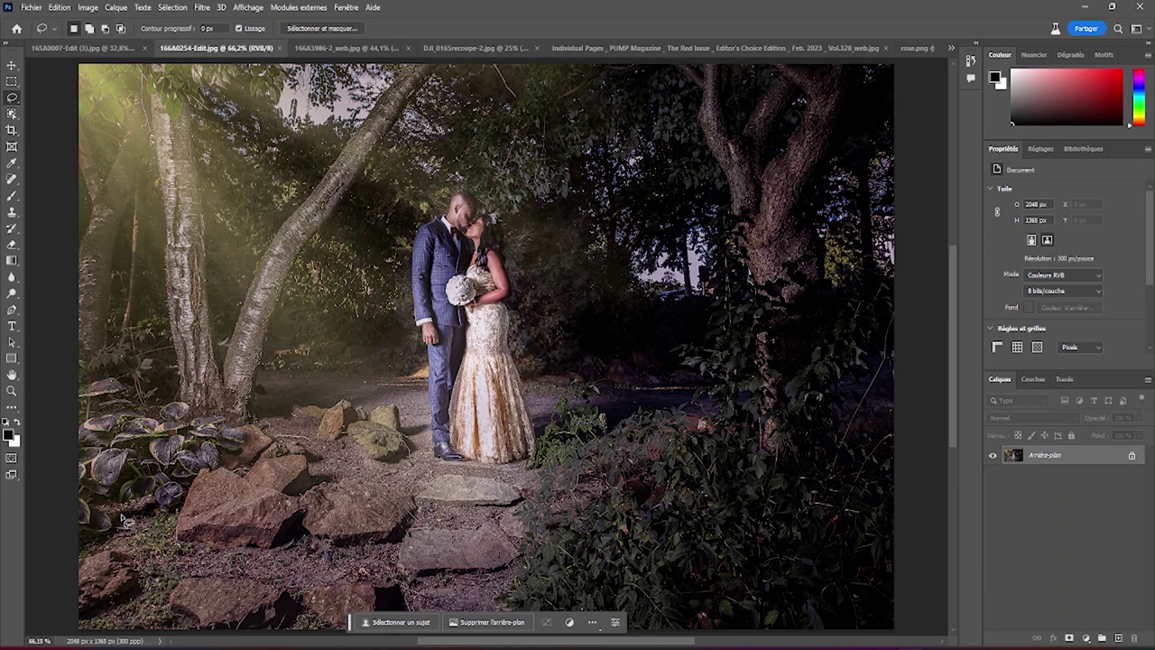
Lasso a patch among the lower-left rocks and generate a 'bird' there, keeping variant 3
drag(127, 522, 142, 521)
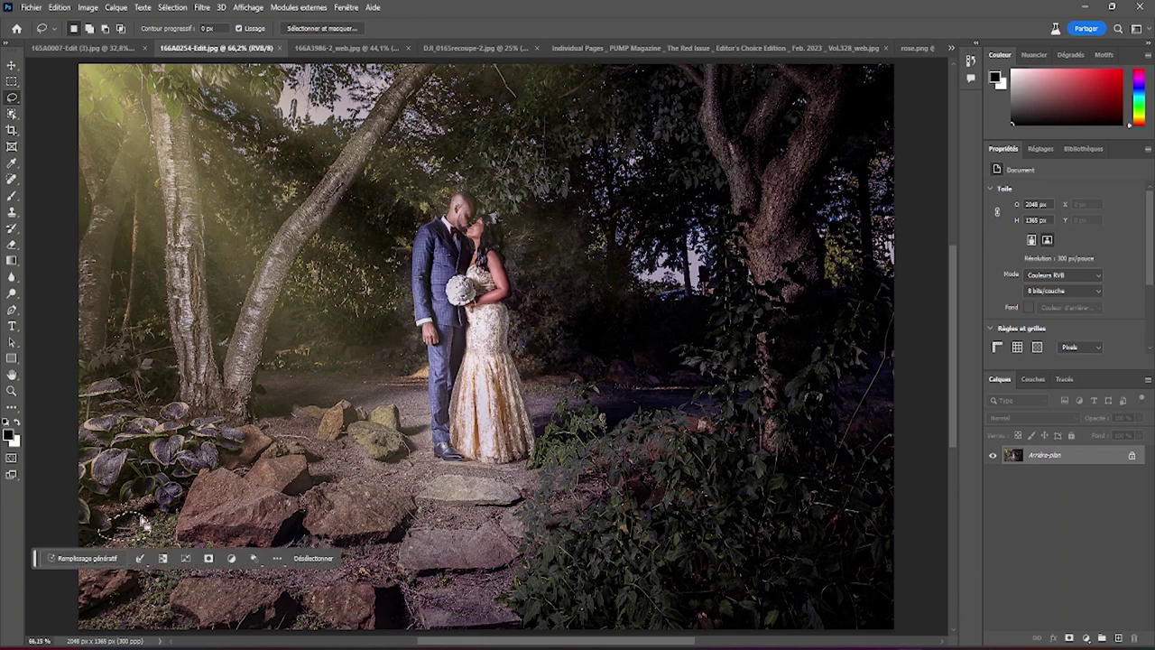
click(110, 557)
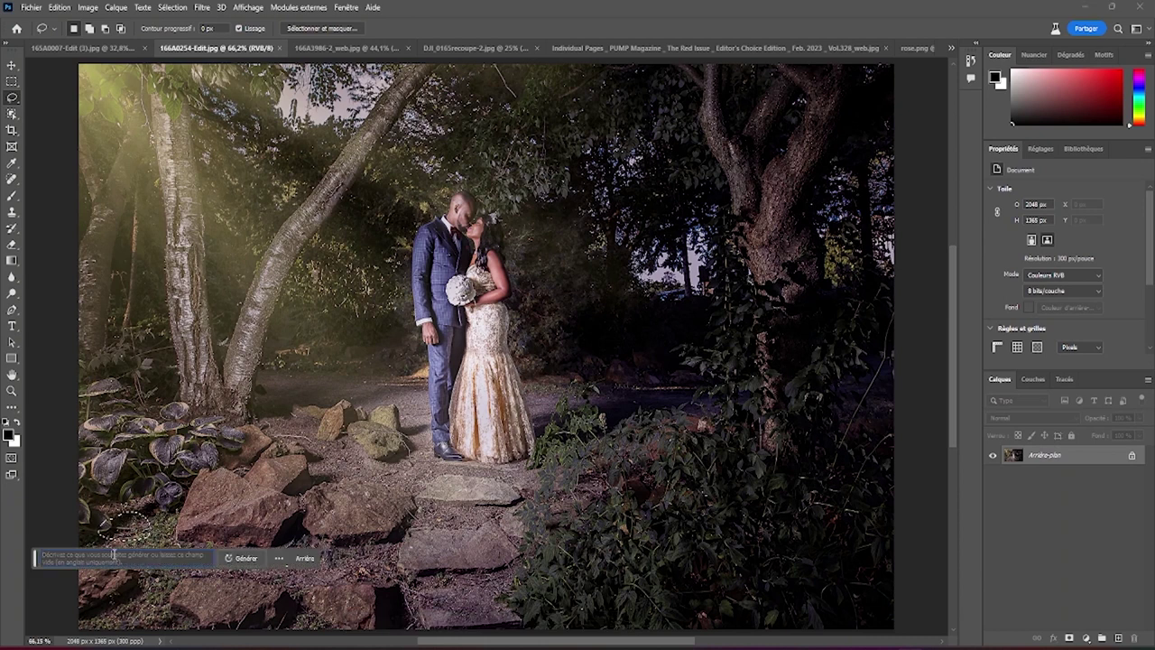
text(bri)
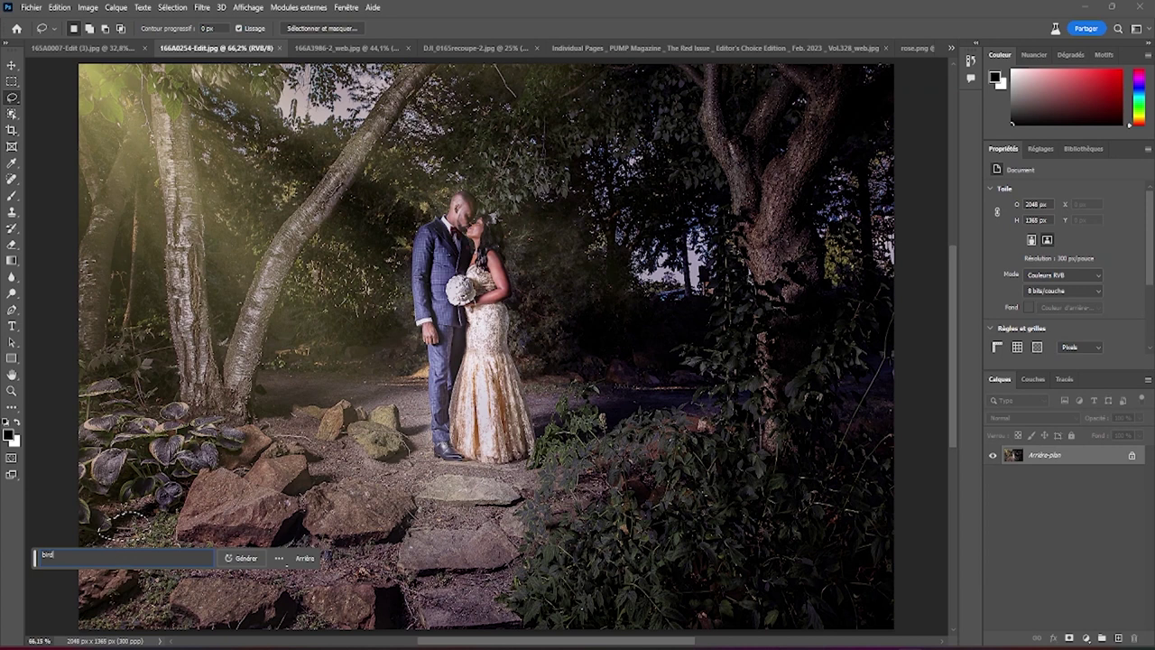
key(Return)
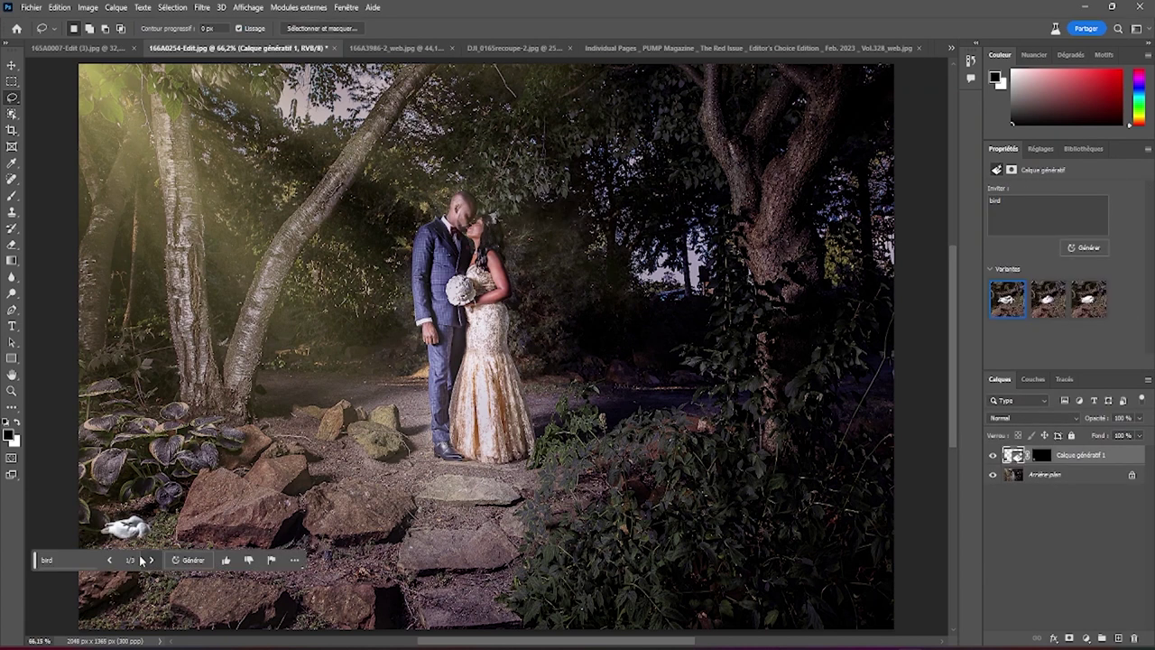
click(151, 560)
click(151, 561)
click(108, 560)
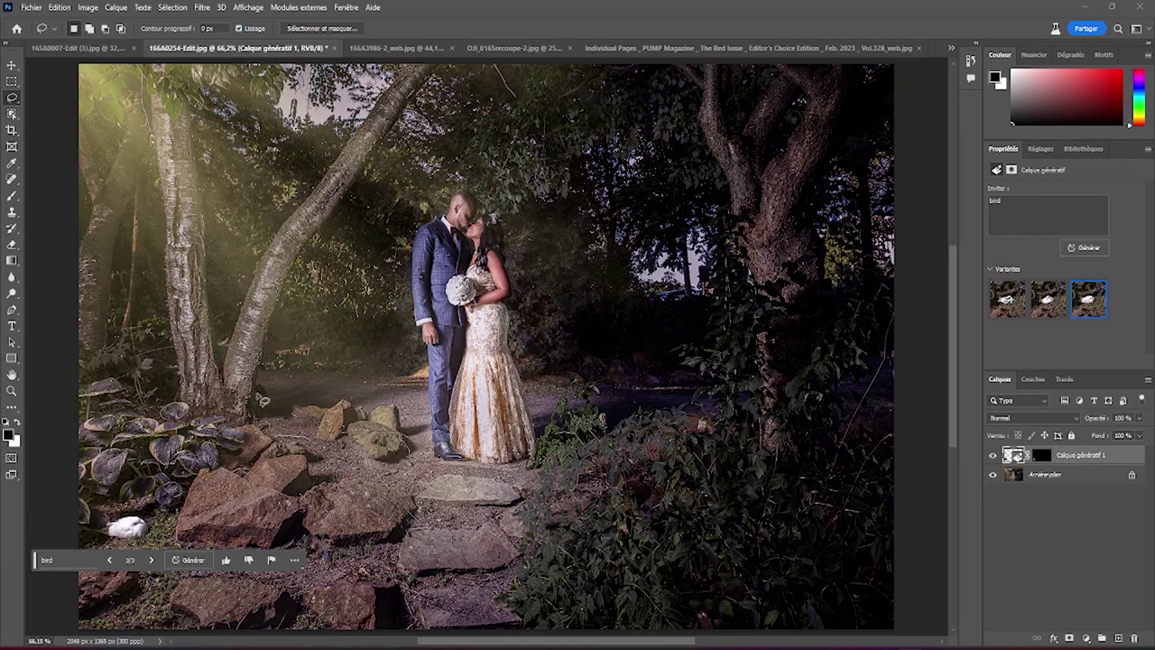
drag(344, 341, 338, 344)
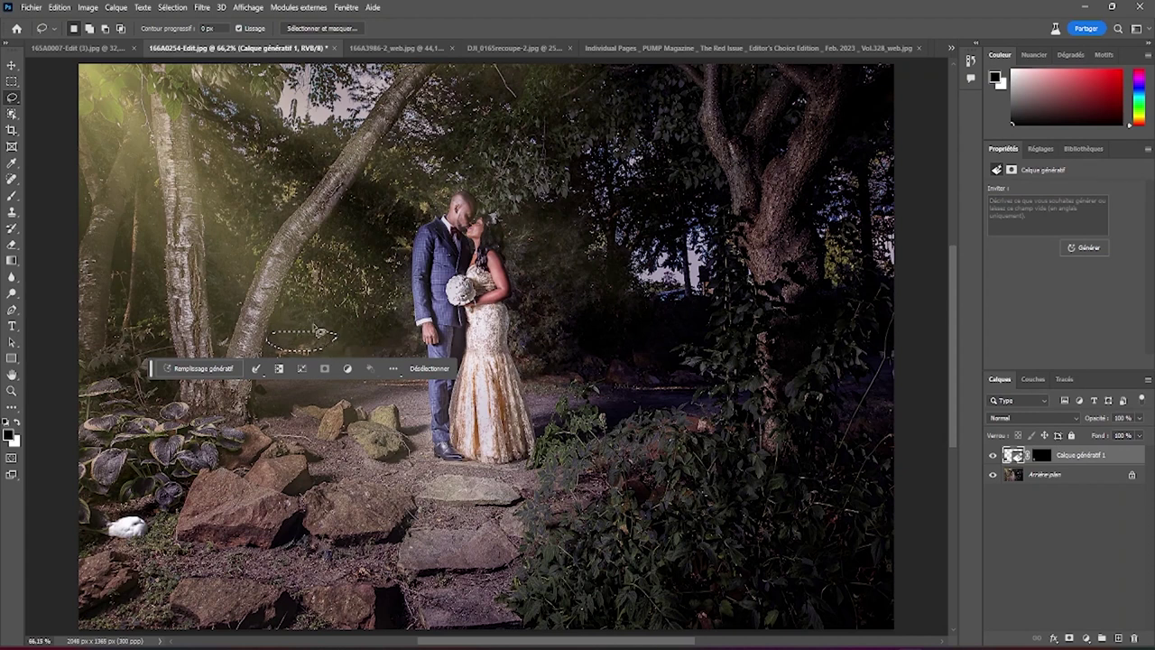
Lasso a patch at the base of the left tree and generate a 'fox' there
click(326, 343)
drag(332, 352, 282, 346)
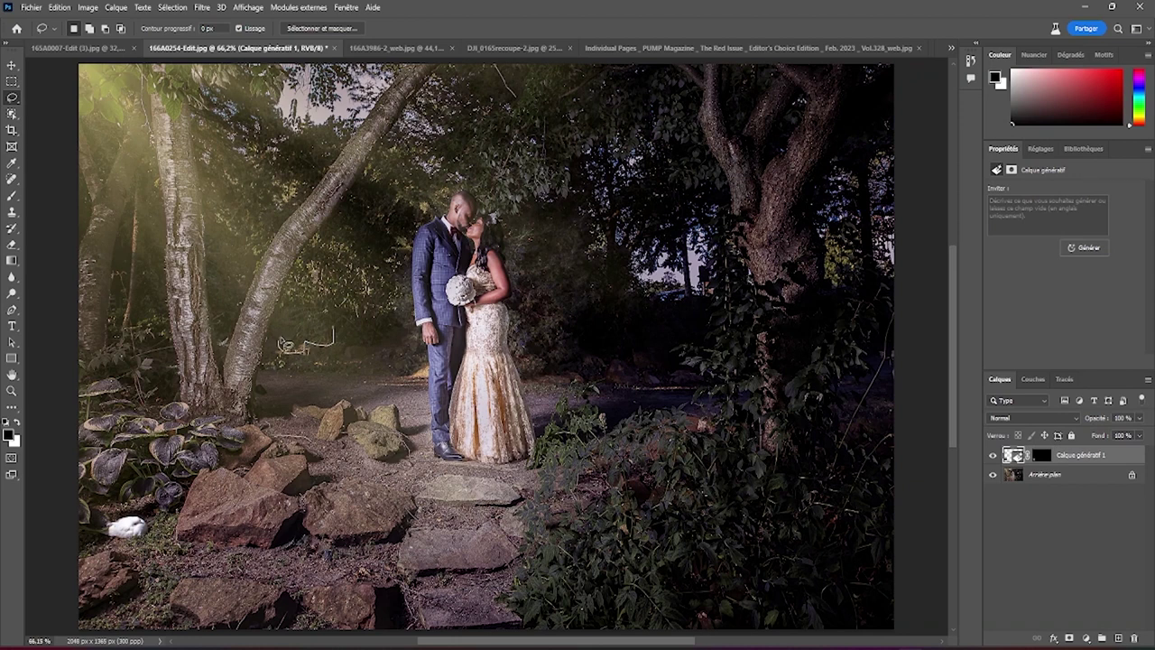
drag(281, 347, 334, 343)
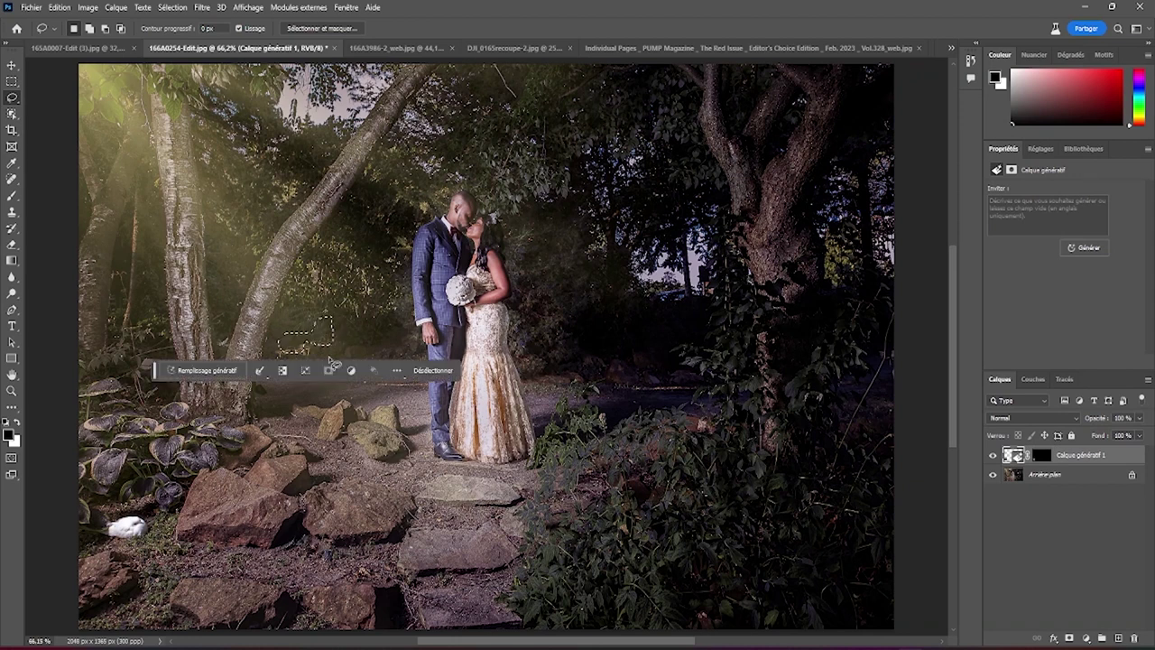
click(207, 370)
click(373, 376)
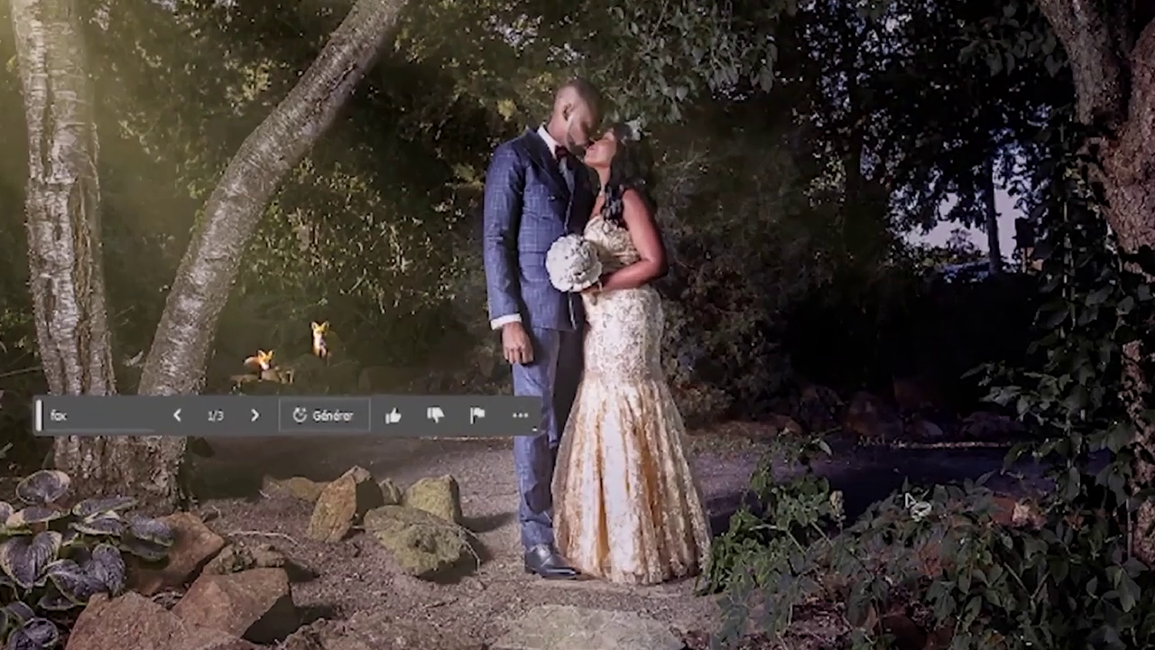
Keep the lying-fox variant 2 and stamp all visible layers into a new layer
click(251, 422)
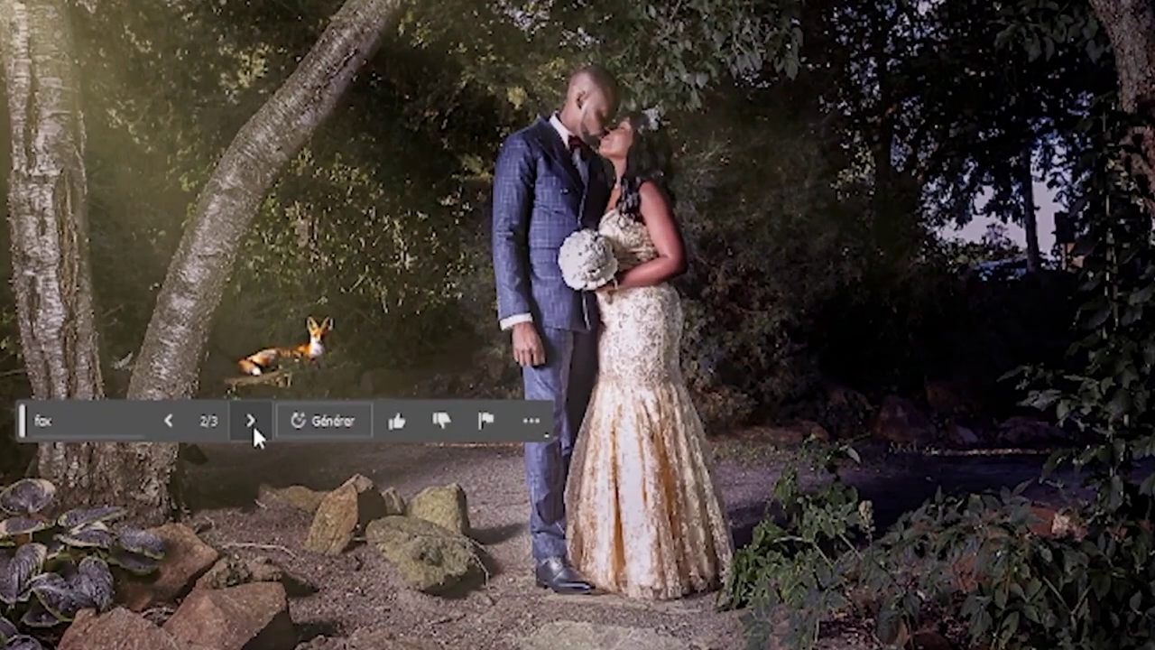
click(252, 422)
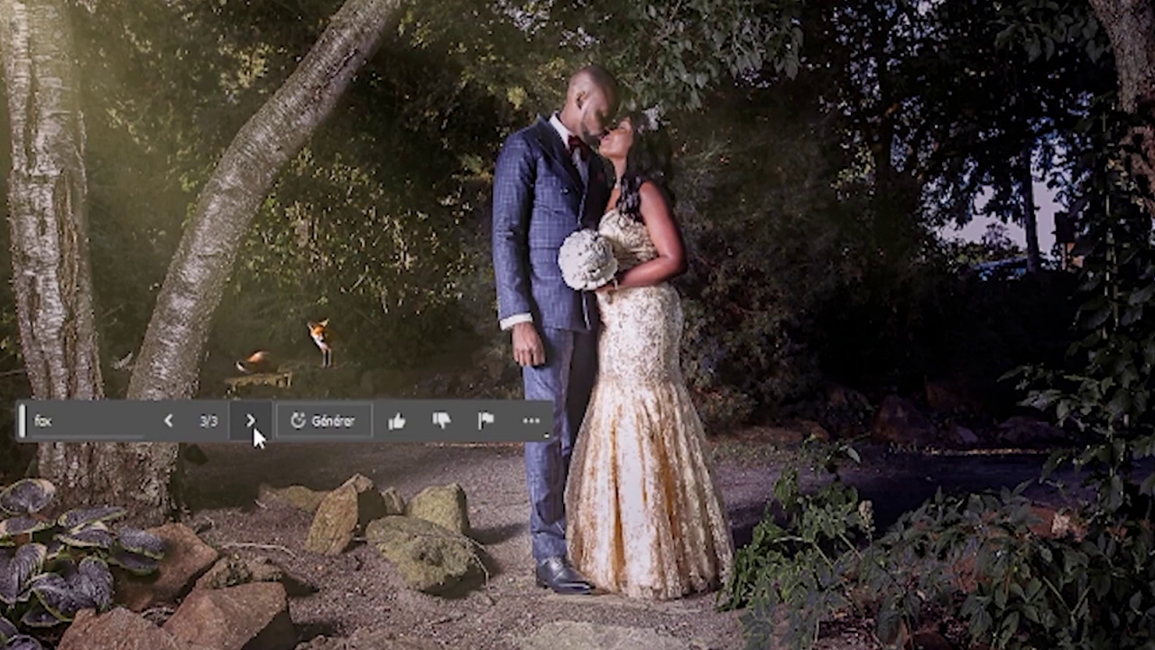
click(252, 422)
click(251, 422)
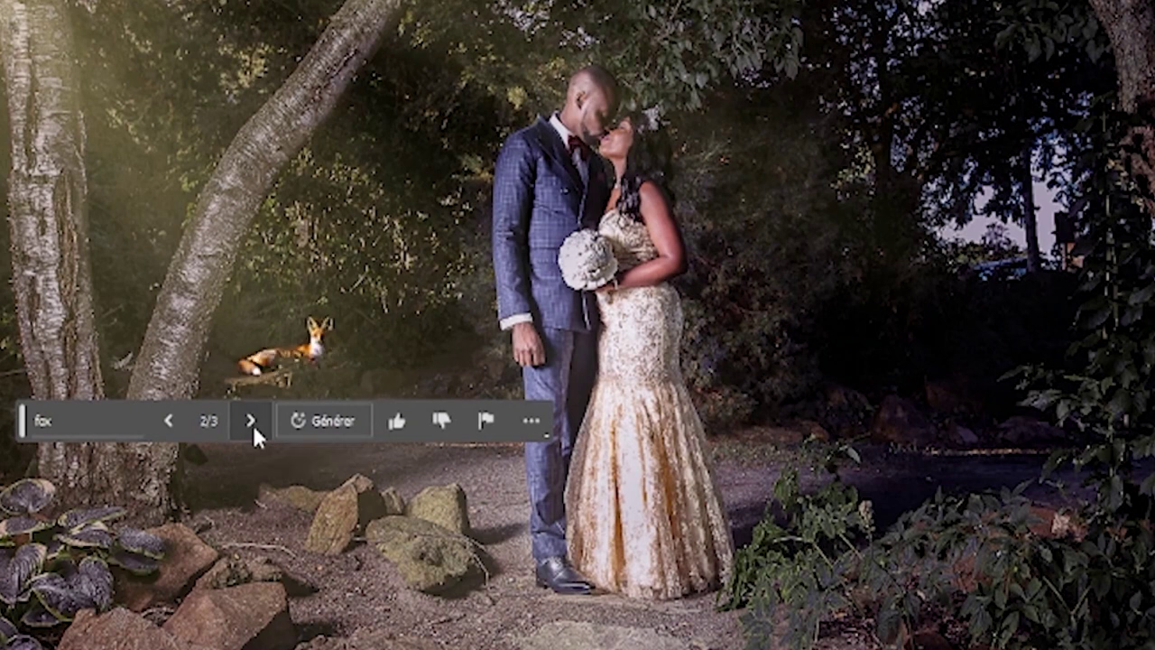
click(171, 421)
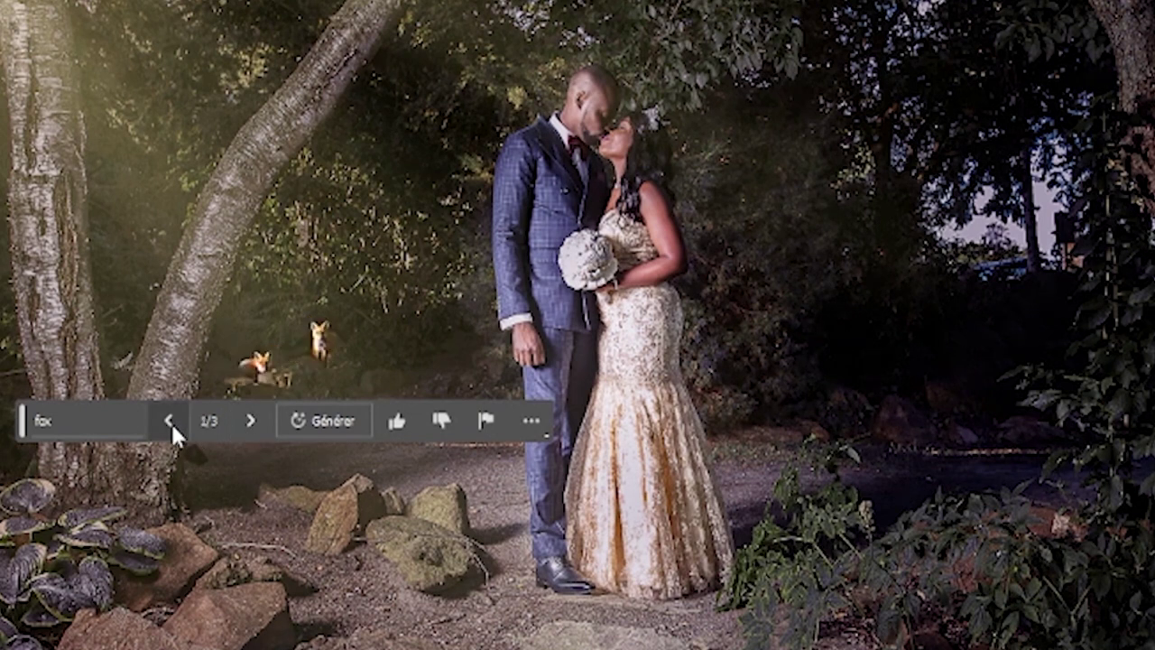
click(251, 422)
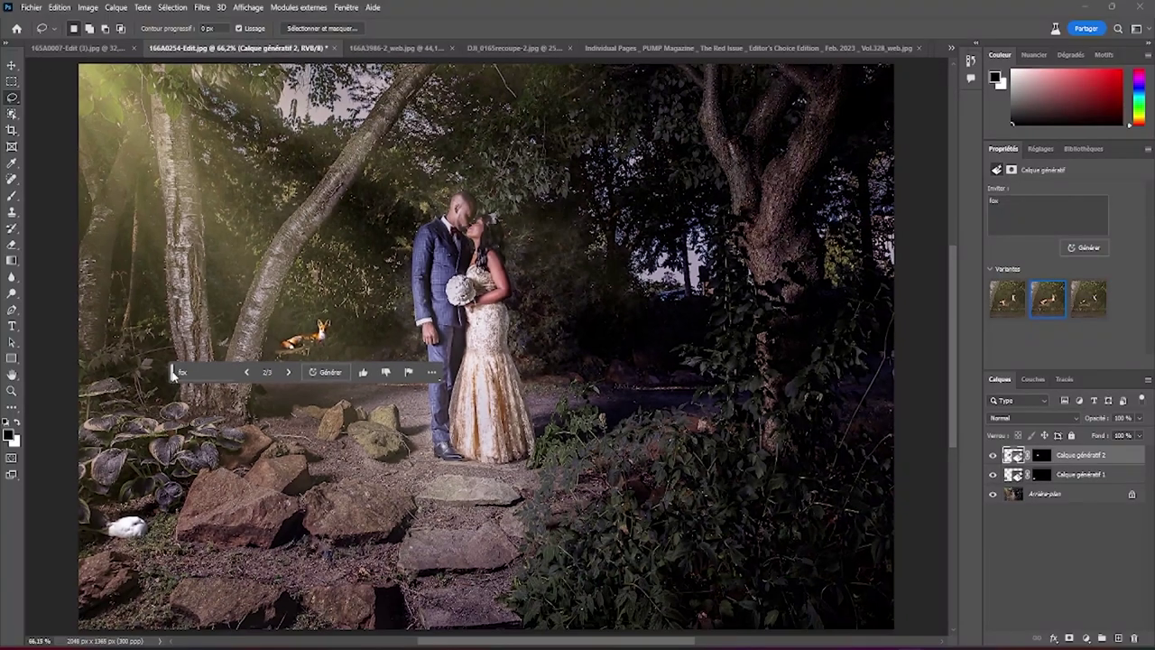
mouse_move(174, 371)
mouse_down()
mouse_move(103, 504)
mouse_move(132, 570)
mouse_up()
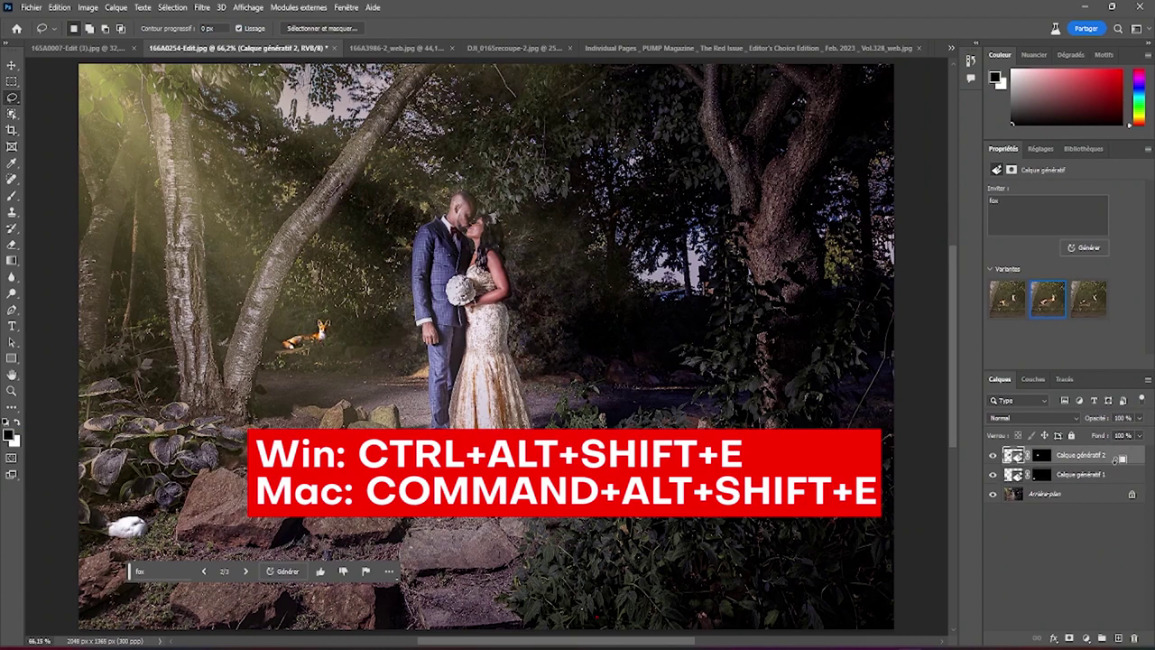
key(ctrl+alt+shift+e)
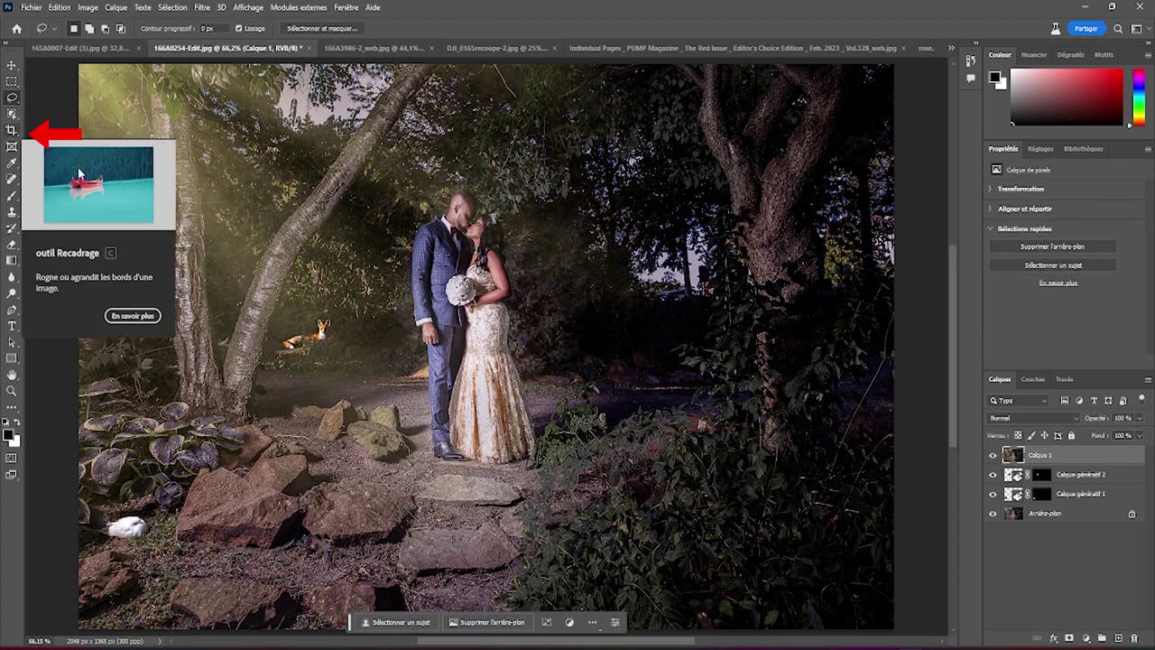
Zoom out and Alt-drag the crop outward to a 2768 × 1869 px wedding canvas
key(z)
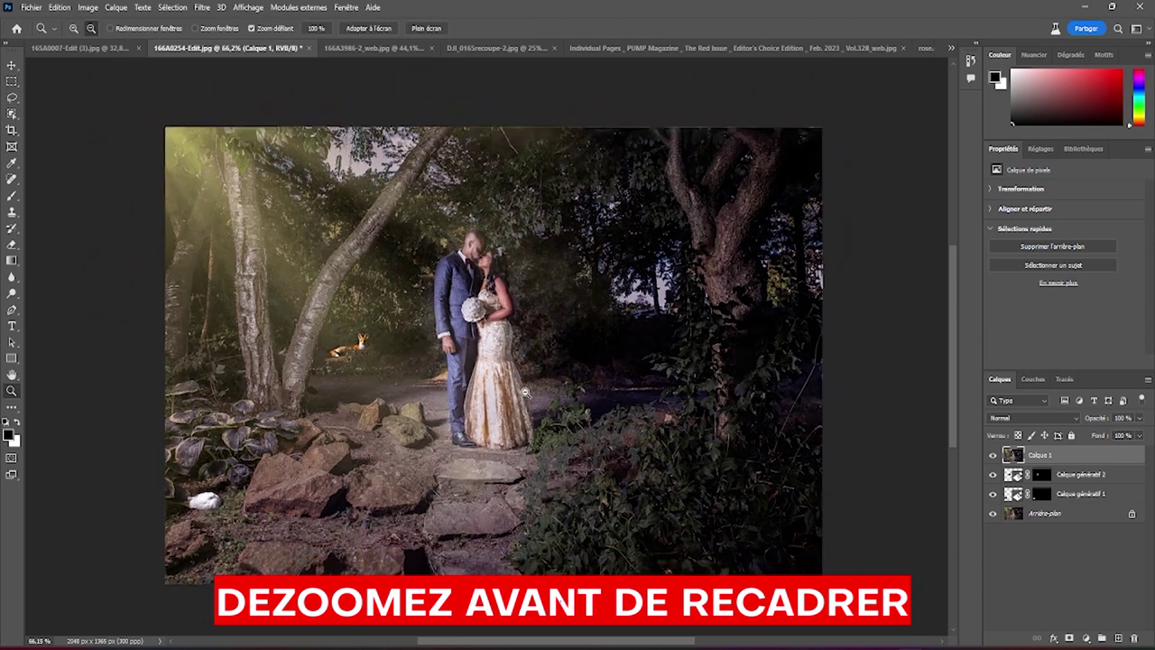
alt+click(525, 393)
alt+click(525, 391)
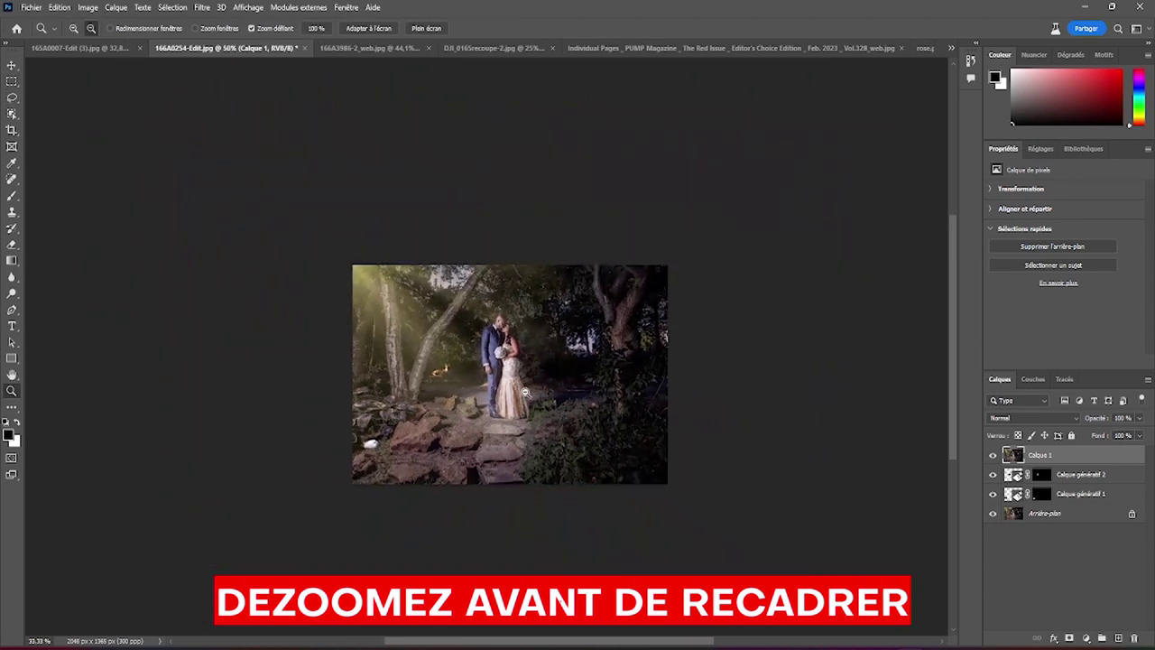
click(11, 130)
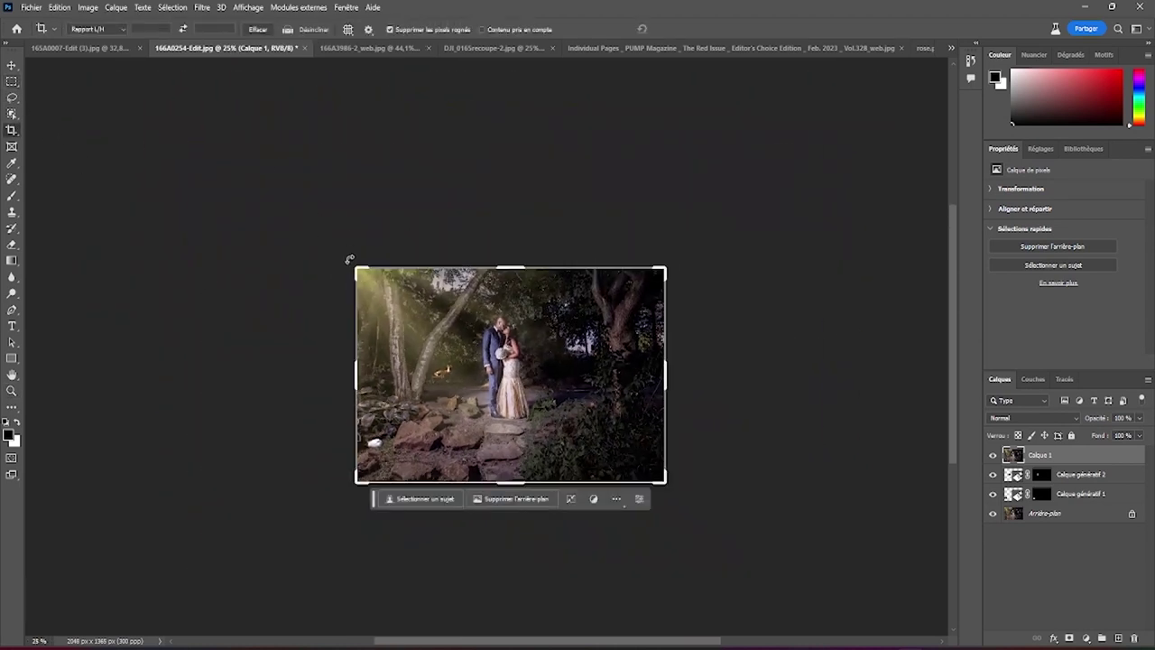
drag(665, 483, 708, 514)
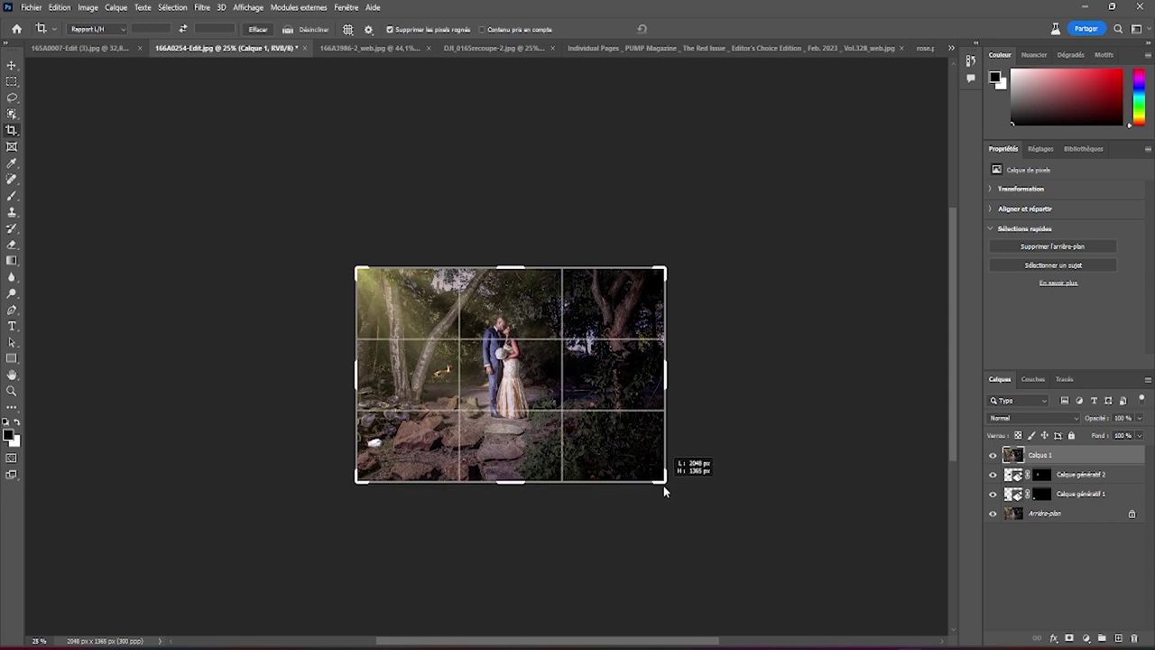
drag(707, 514, 719, 528)
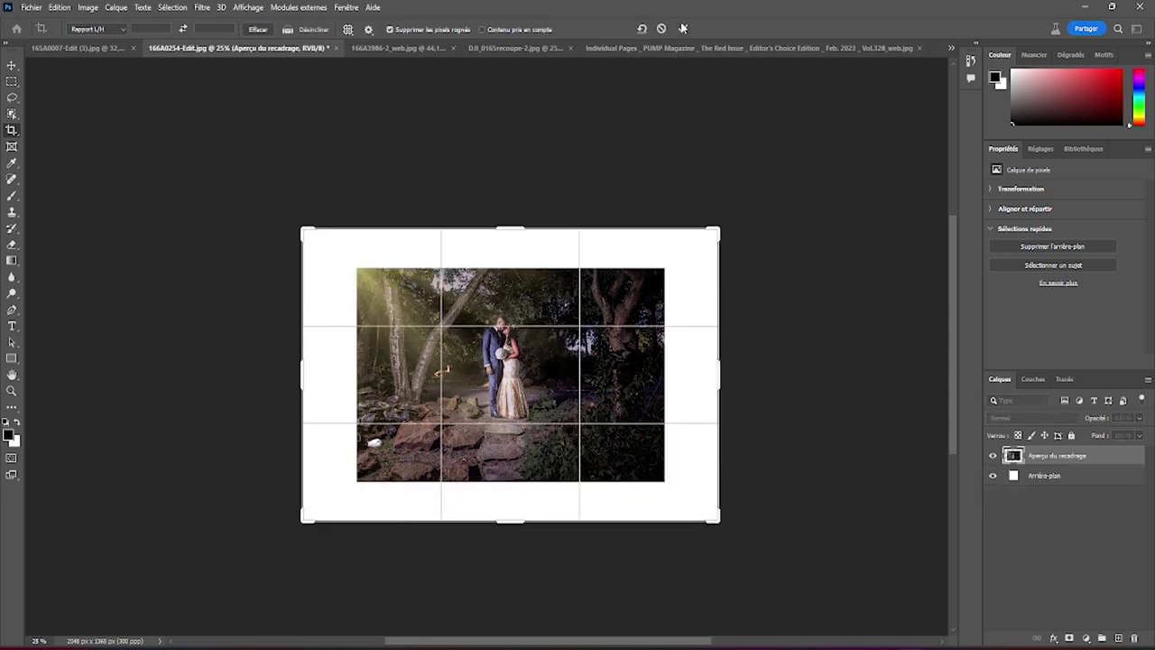
click(684, 30)
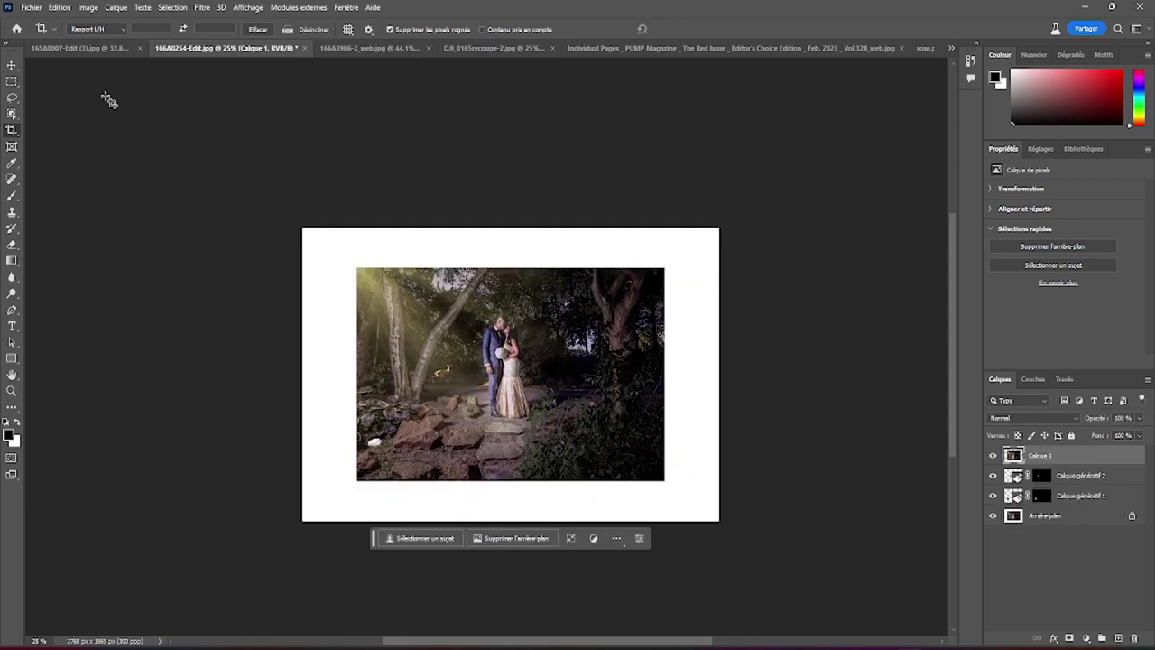
Select the original wedding photo area and invert the selection to the white border
click(11, 81)
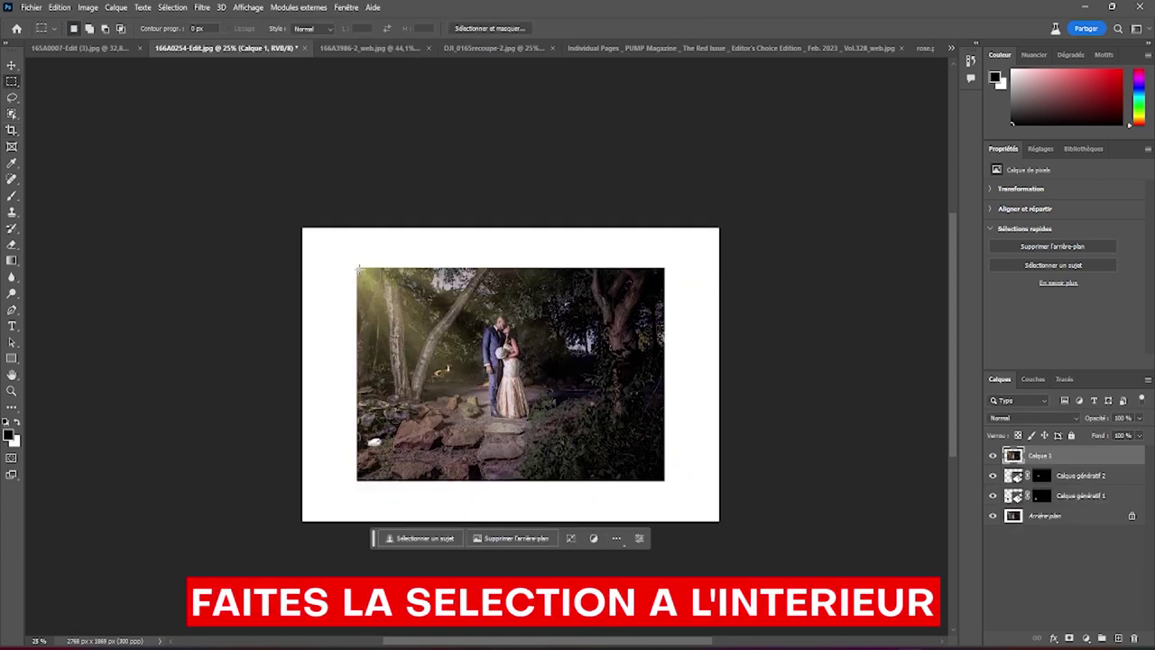
drag(359, 268, 653, 475)
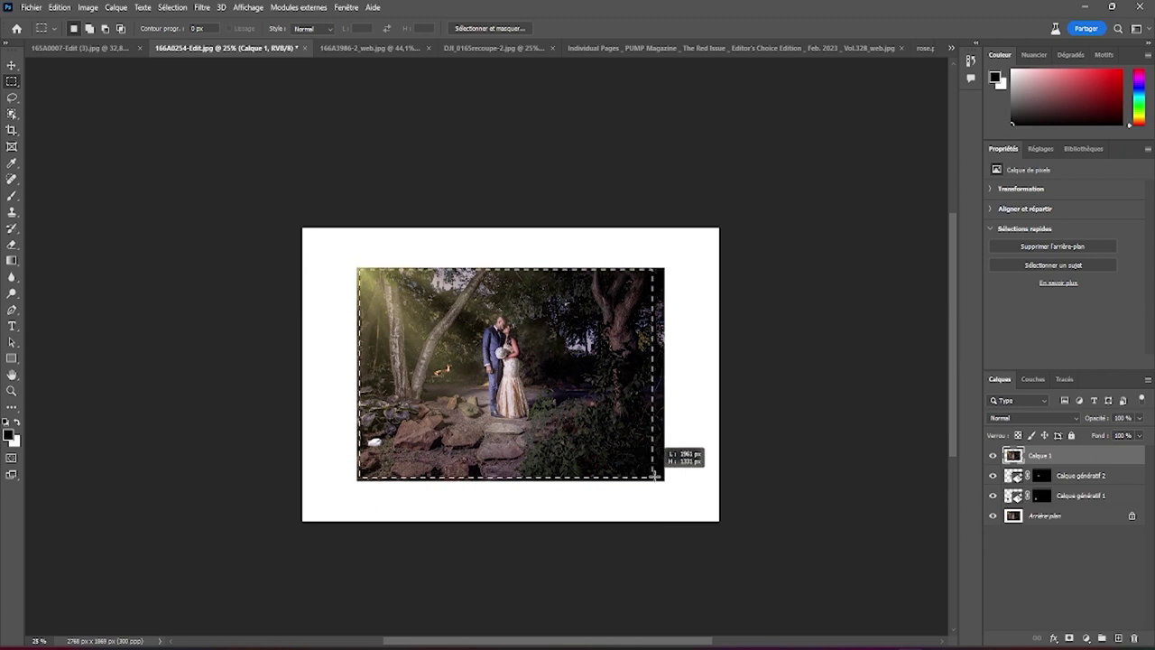
drag(653, 476, 664, 478)
right_click(561, 372)
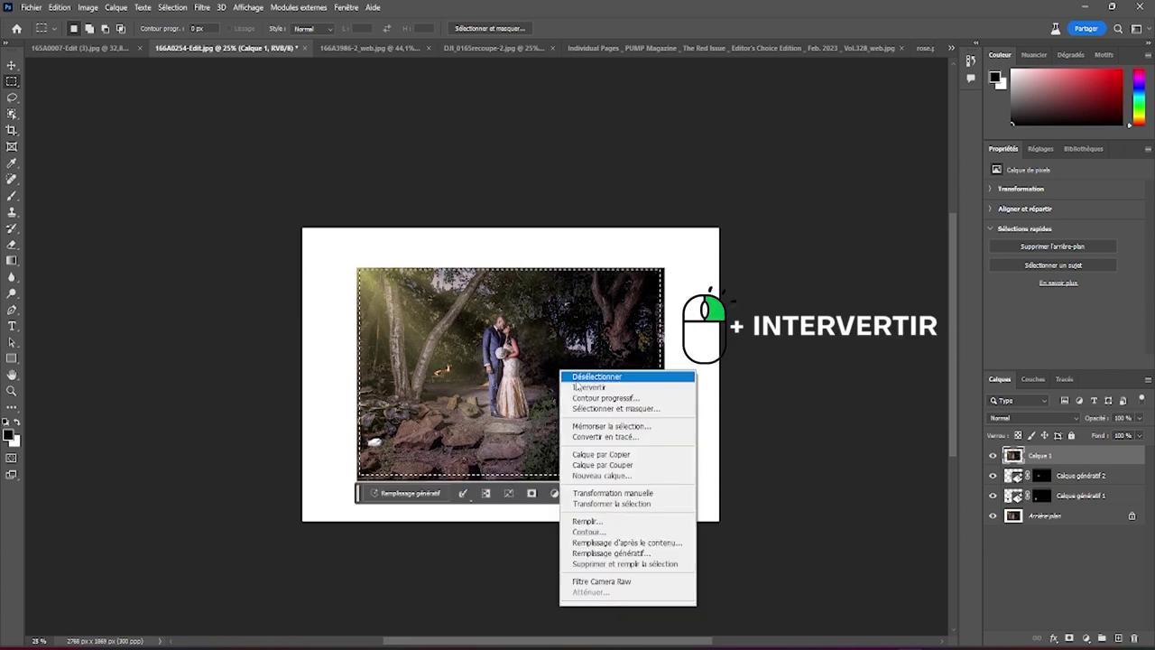
click(586, 387)
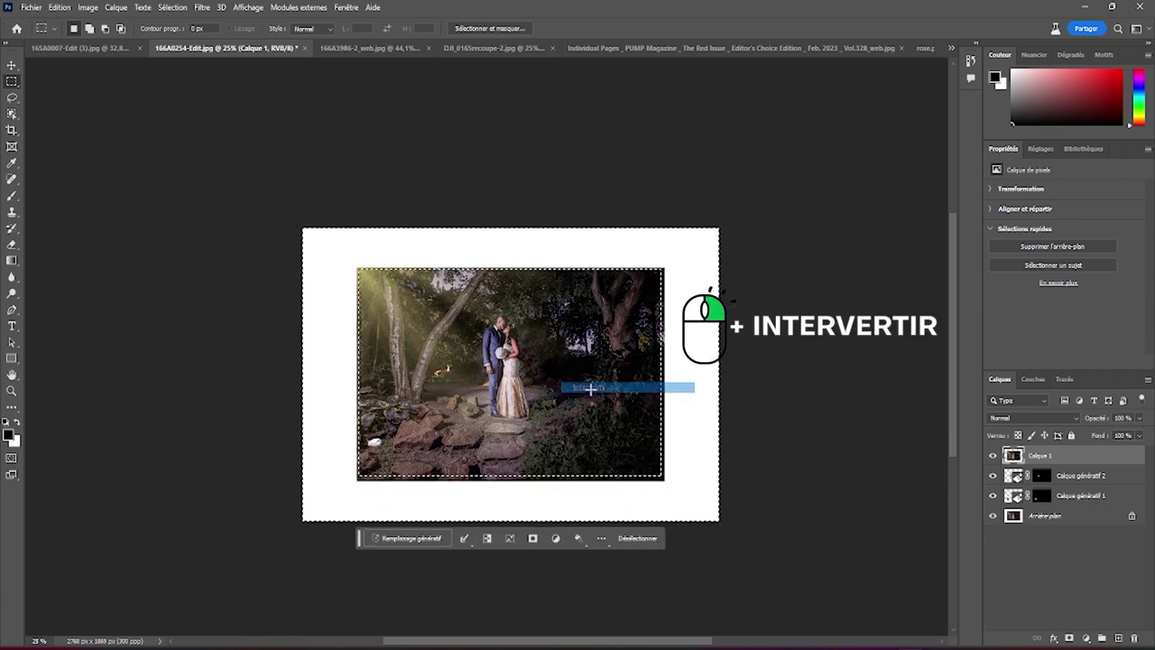
Generative-fill the border, compare it with the original, then switch to 165A0007-Edit (3).jpg
click(408, 538)
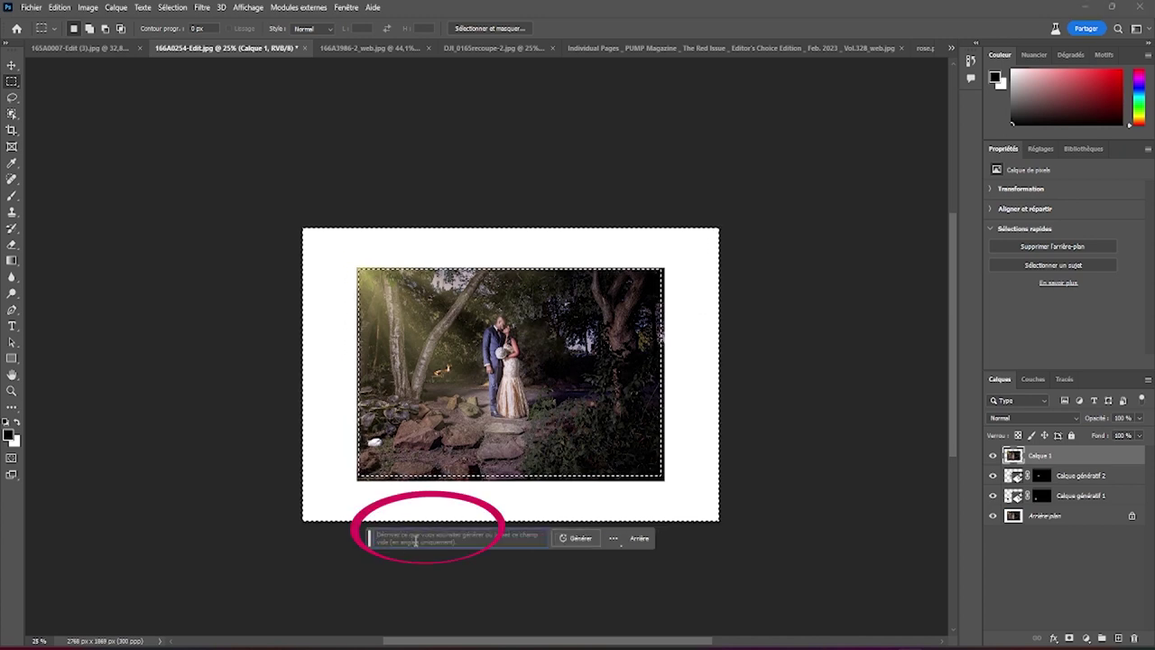
click(578, 537)
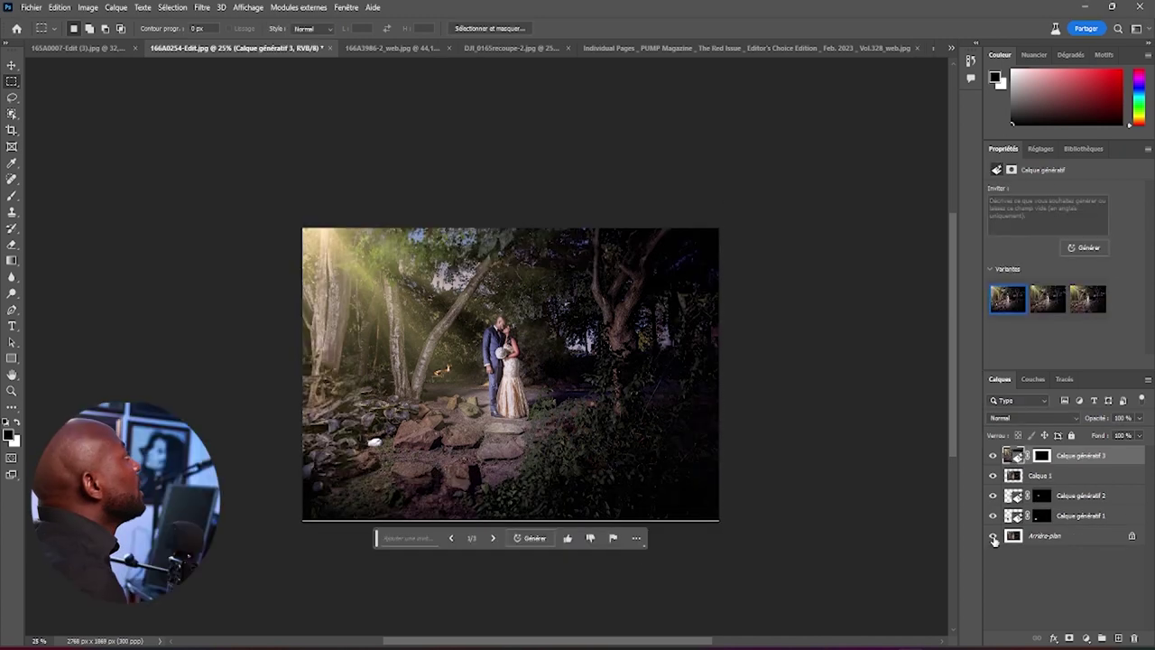
alt+click(994, 536)
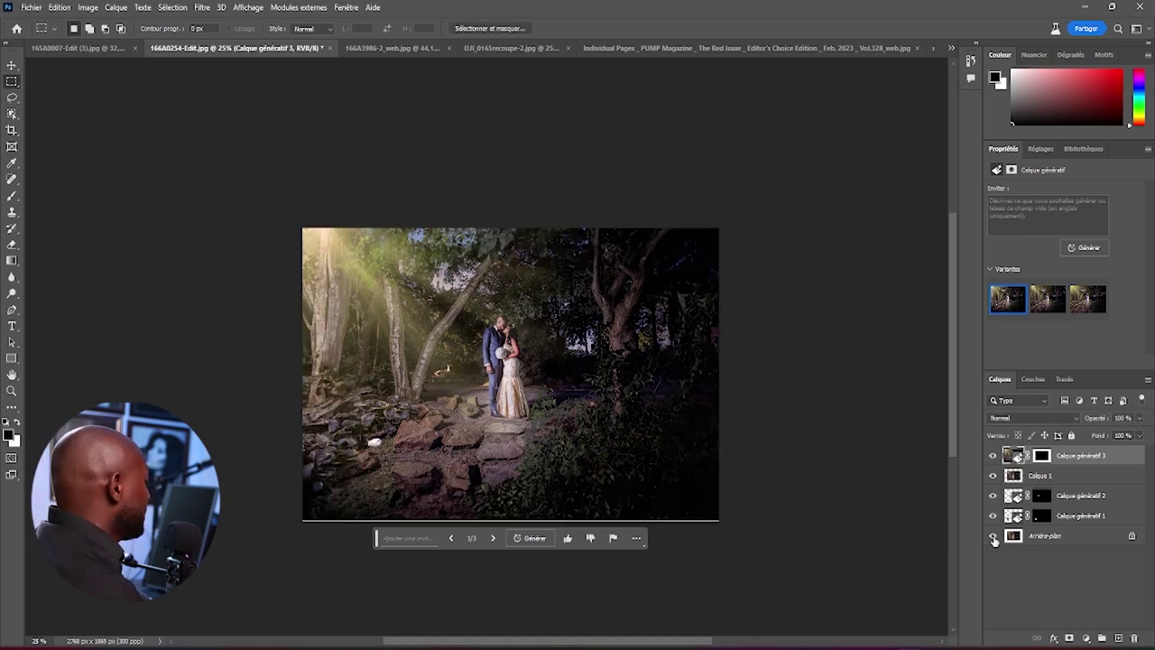
alt+click(994, 537)
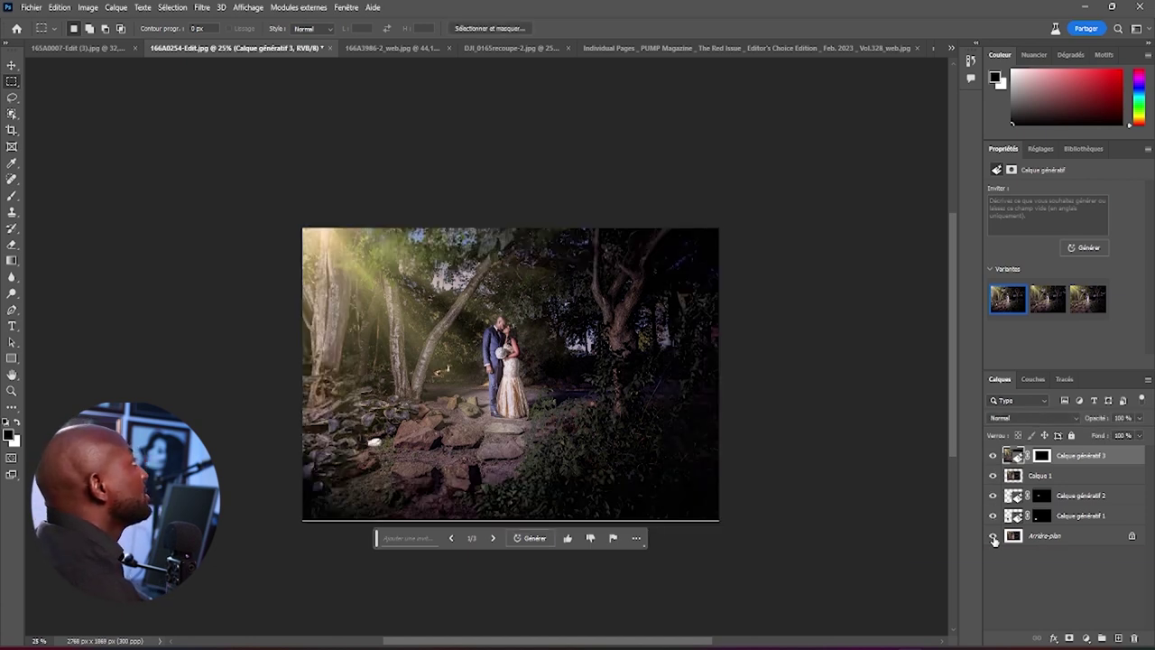
alt+click(994, 537)
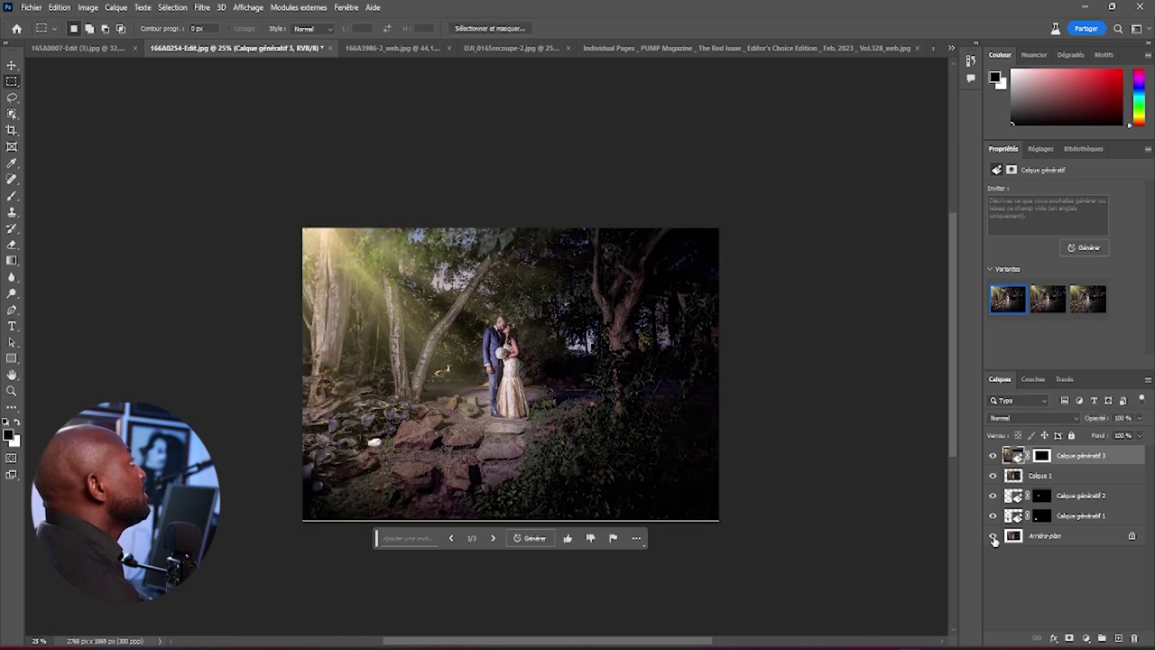
click(94, 48)
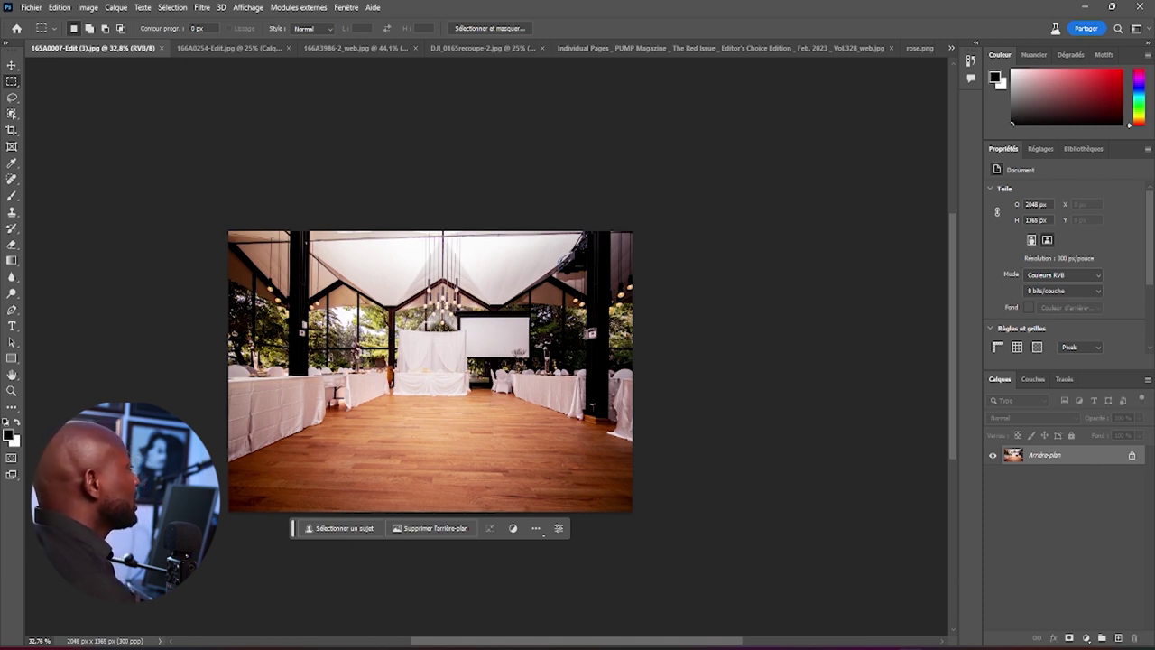
Crop outward to enlarge the reception hall canvas evenly to 3604 × 2395 px
key(z)
drag(437, 322, 439, 325)
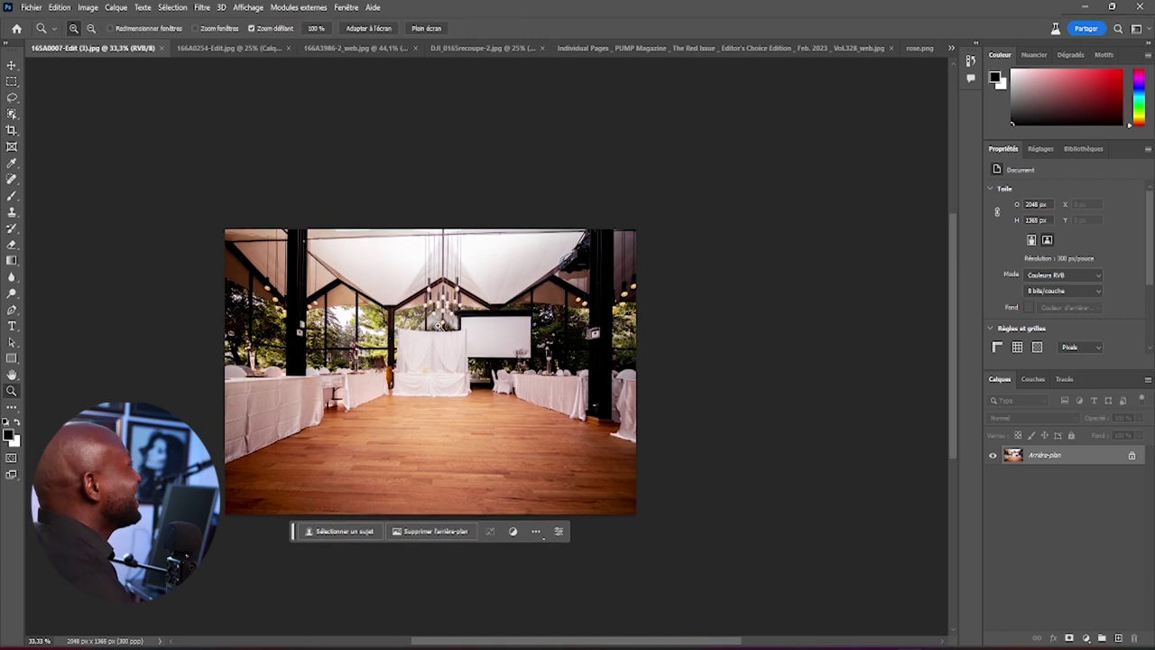
alt+click(440, 326)
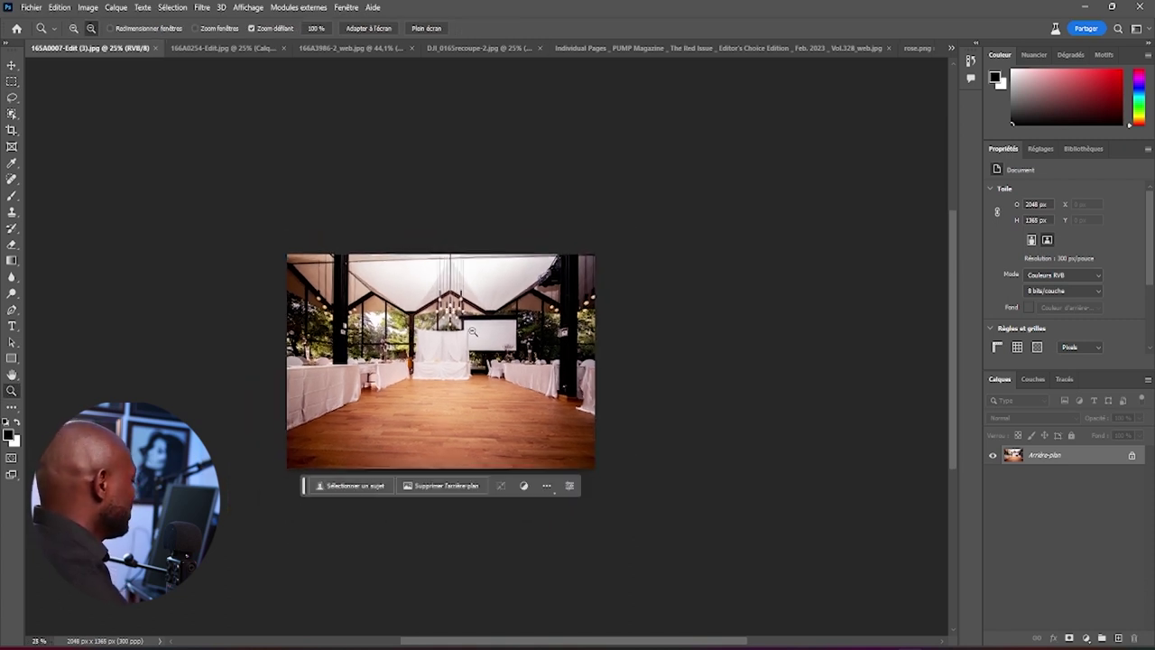
drag(464, 330, 520, 332)
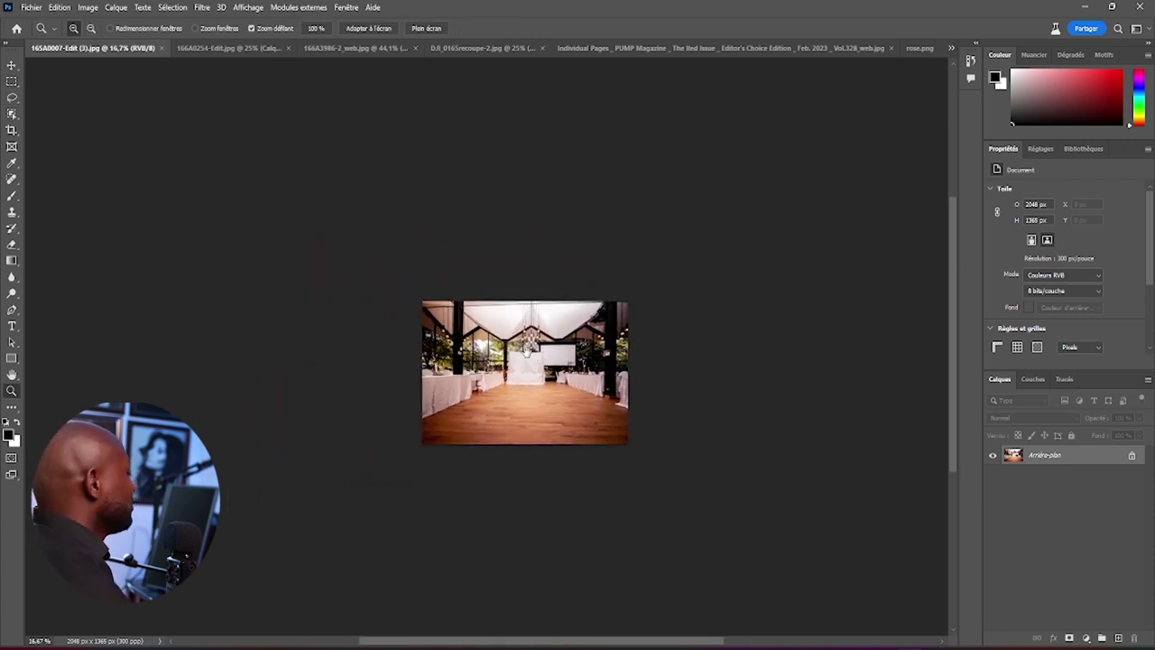
key(m)
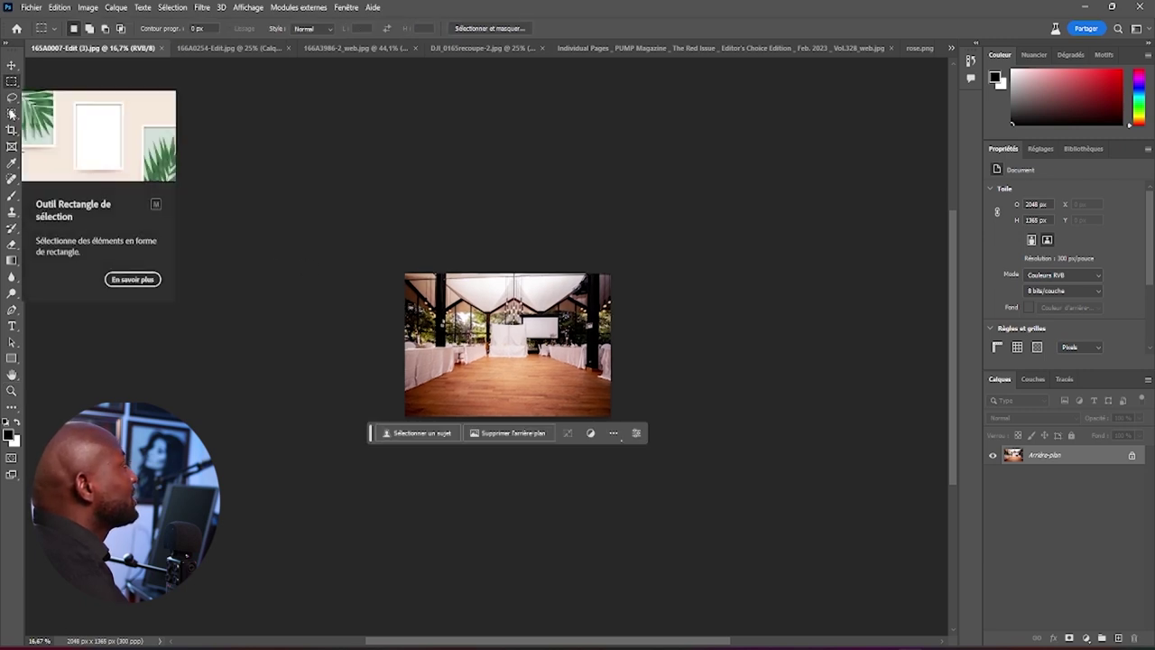
click(11, 130)
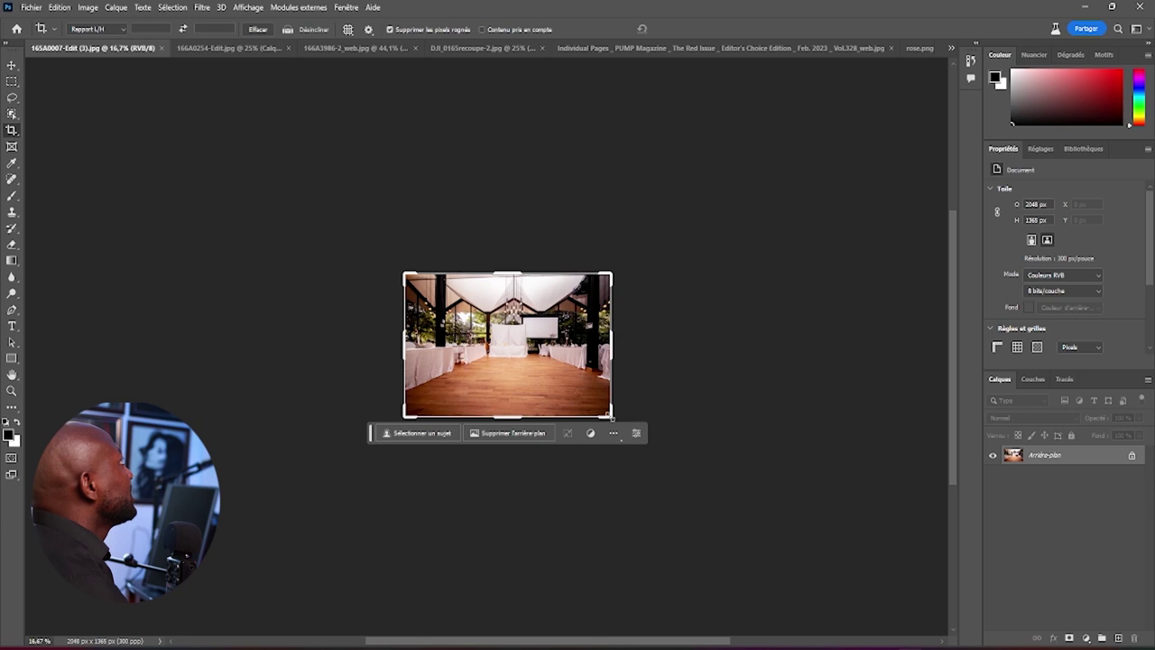
drag(611, 416, 689, 469)
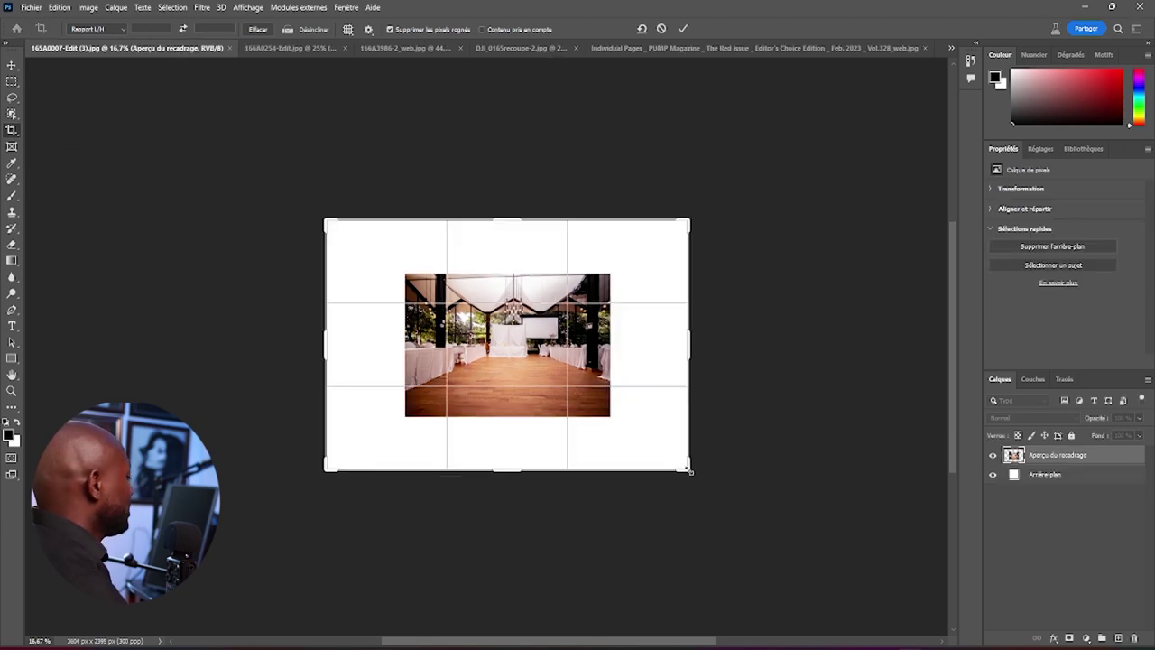
click(684, 30)
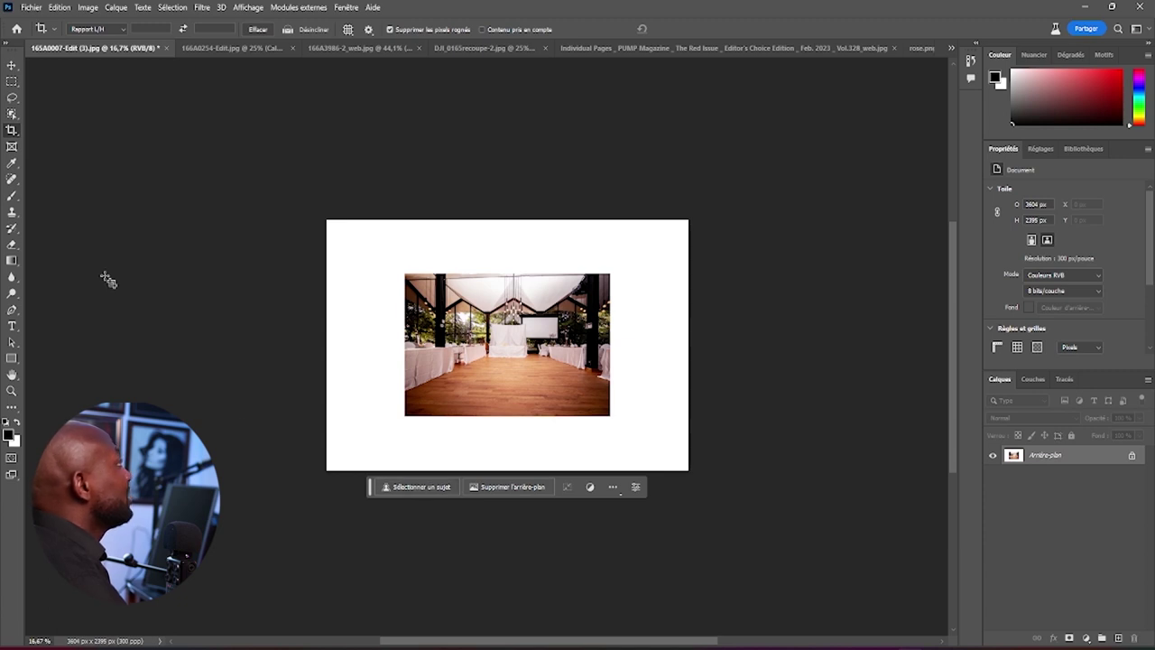
click(9, 83)
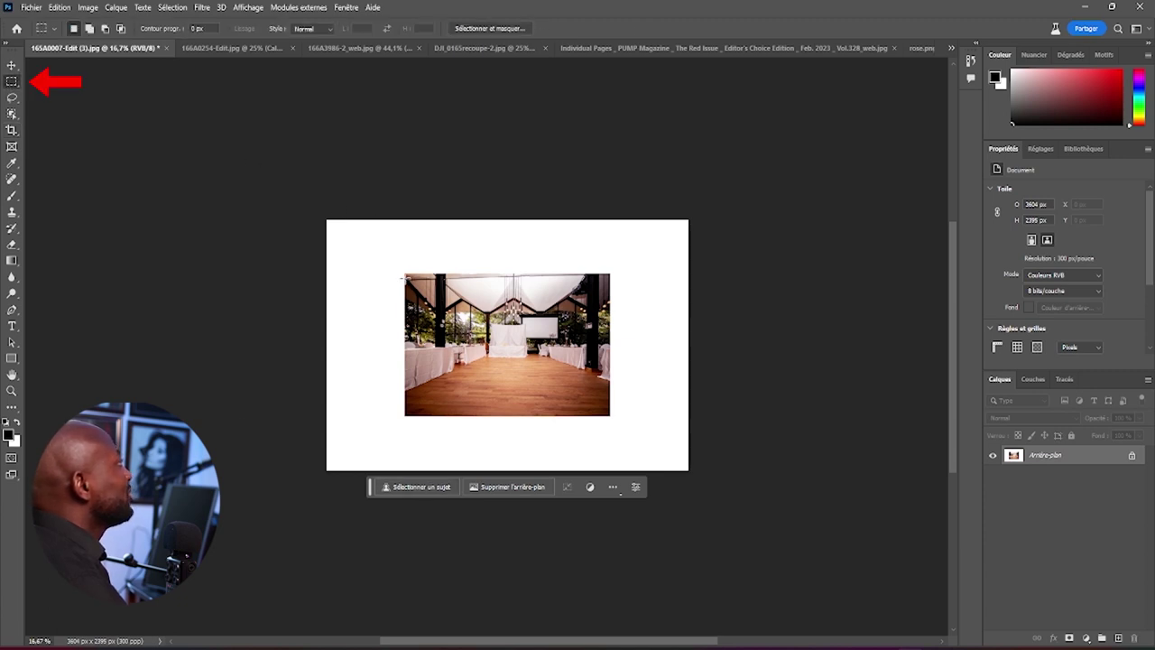
Select the hall photo area and Generative Fill the white border with walls, tables and floor
mouse_move(406, 278)
mouse_down()
mouse_move(562, 407)
mouse_move(609, 414)
mouse_up()
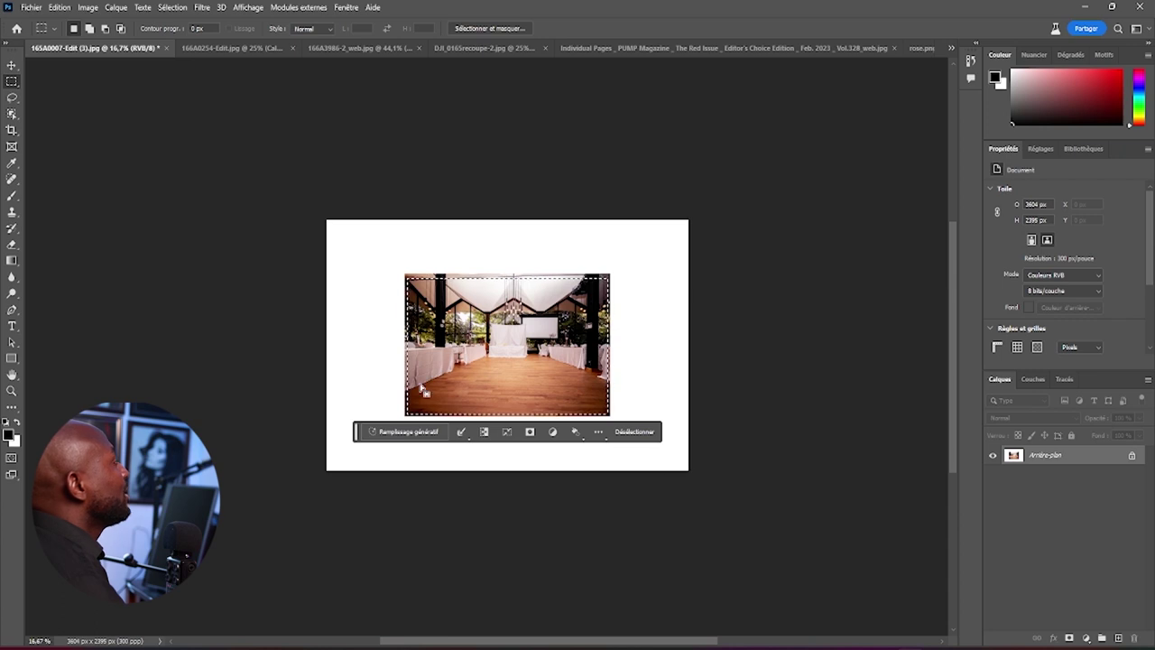
click(409, 432)
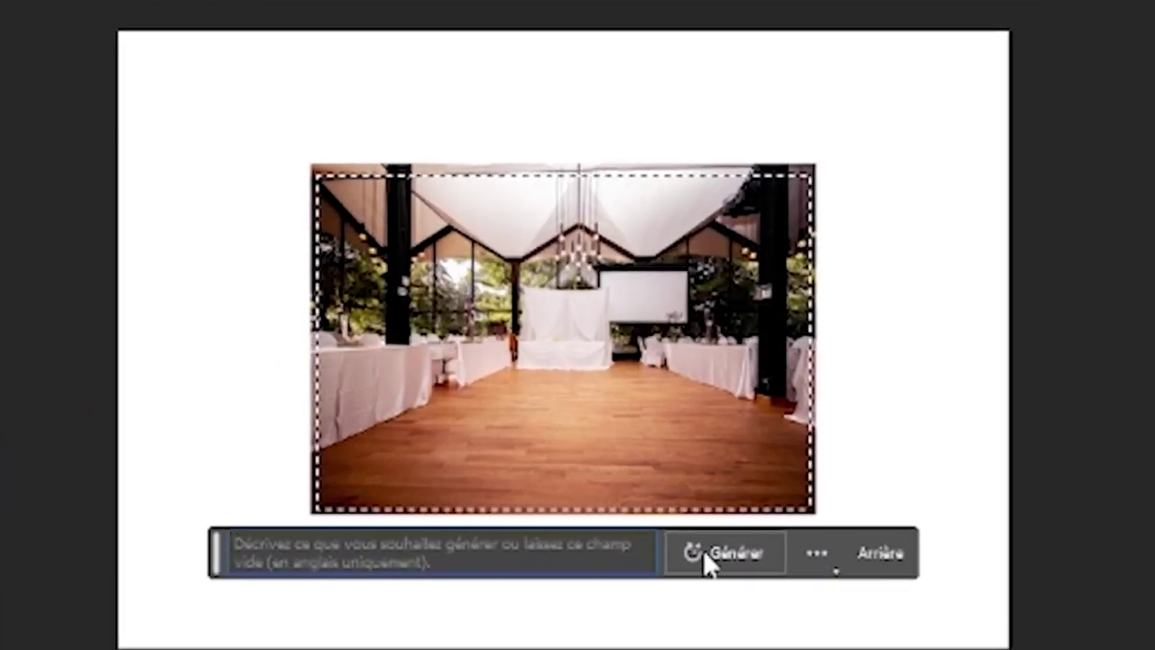
click(704, 554)
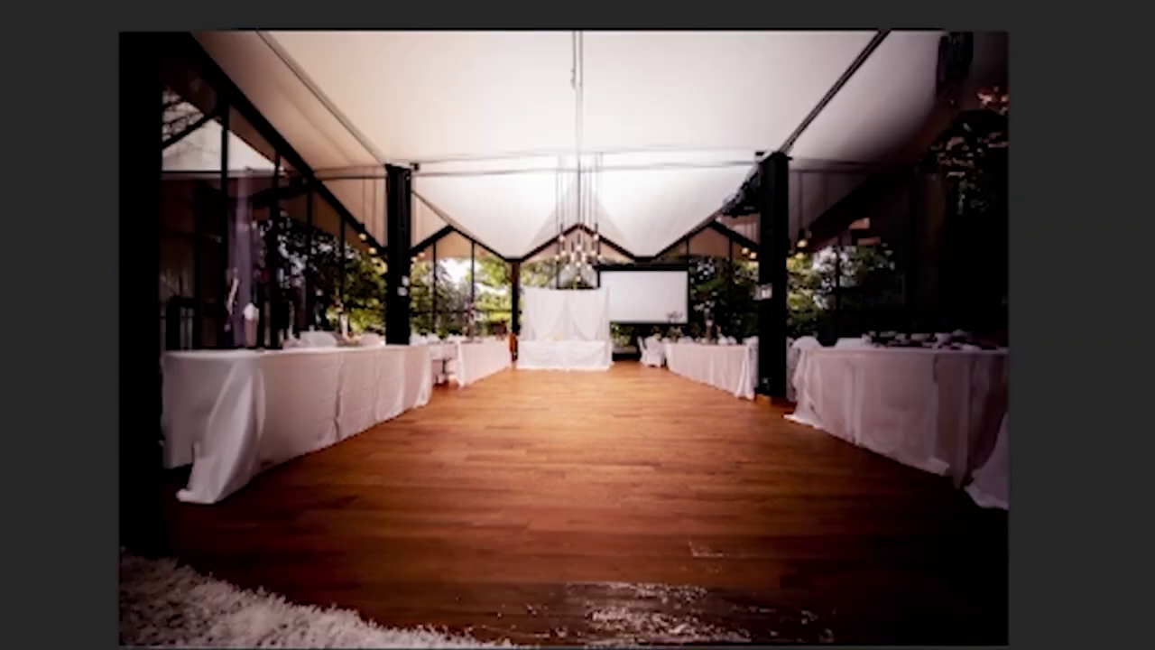
click(489, 487)
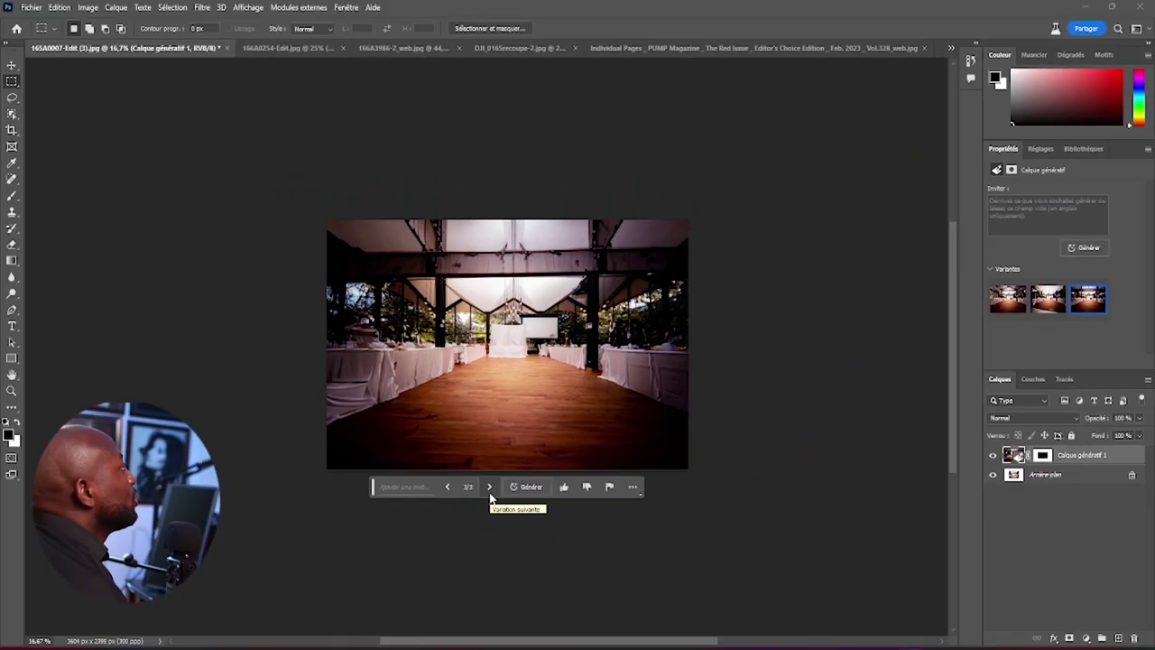
Return to generated variant 1 of 3 for the reception hall
click(489, 488)
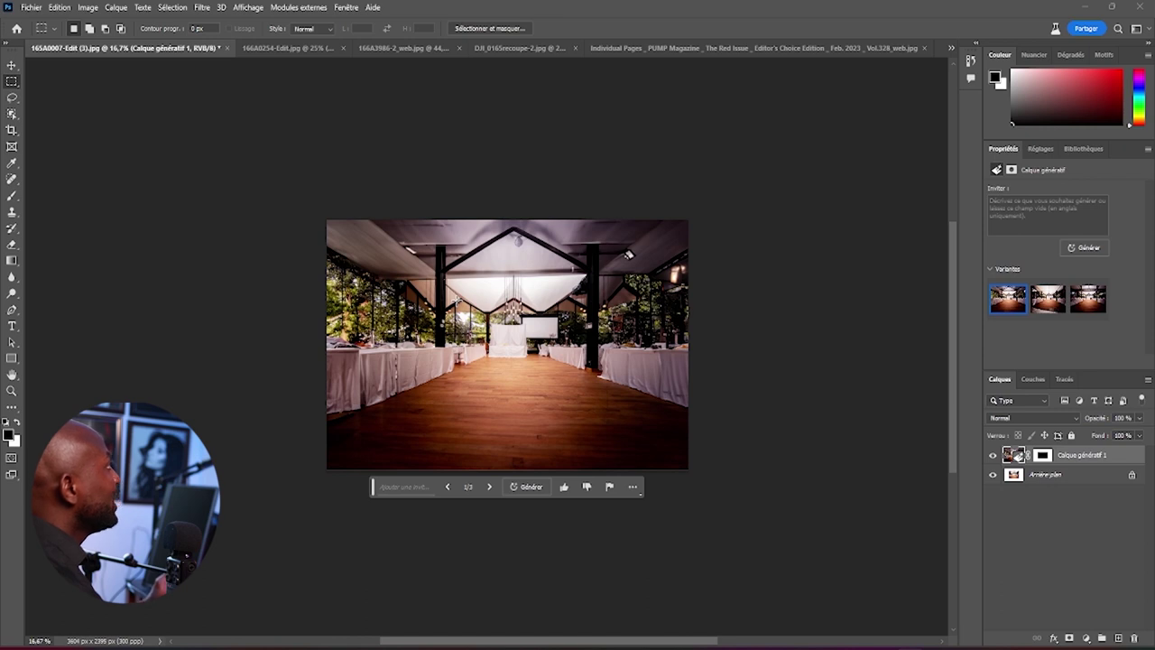
Widen the reception hall canvas rightward to 7322 × 2395 px, keeping the photo at left
click(12, 131)
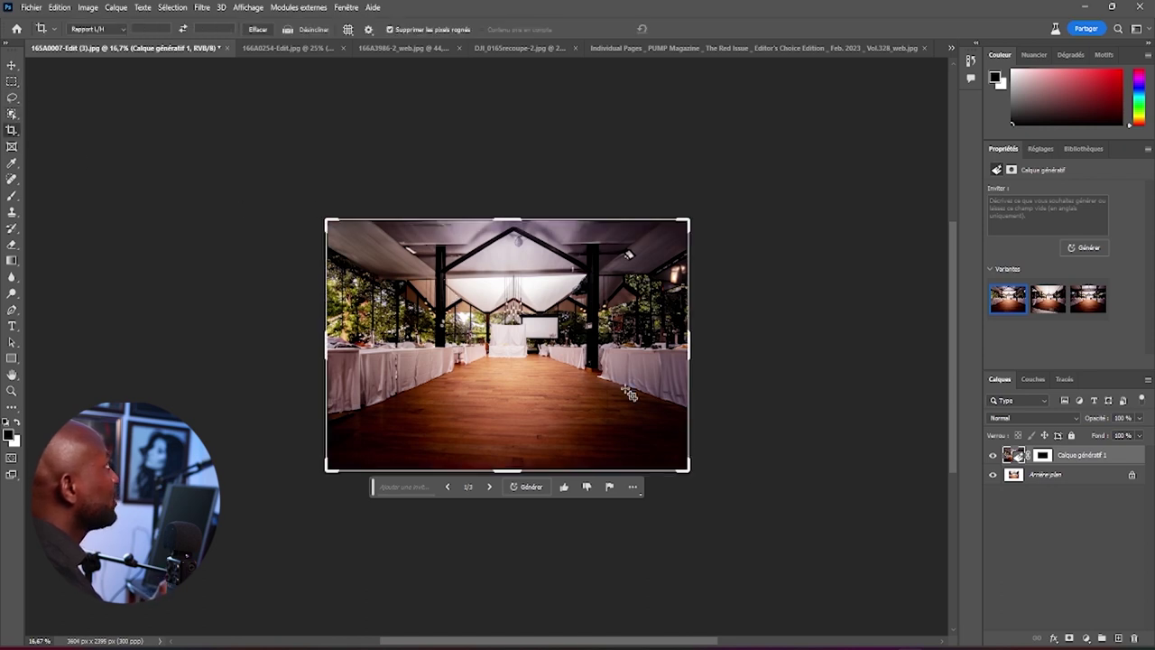
drag(583, 376, 315, 364)
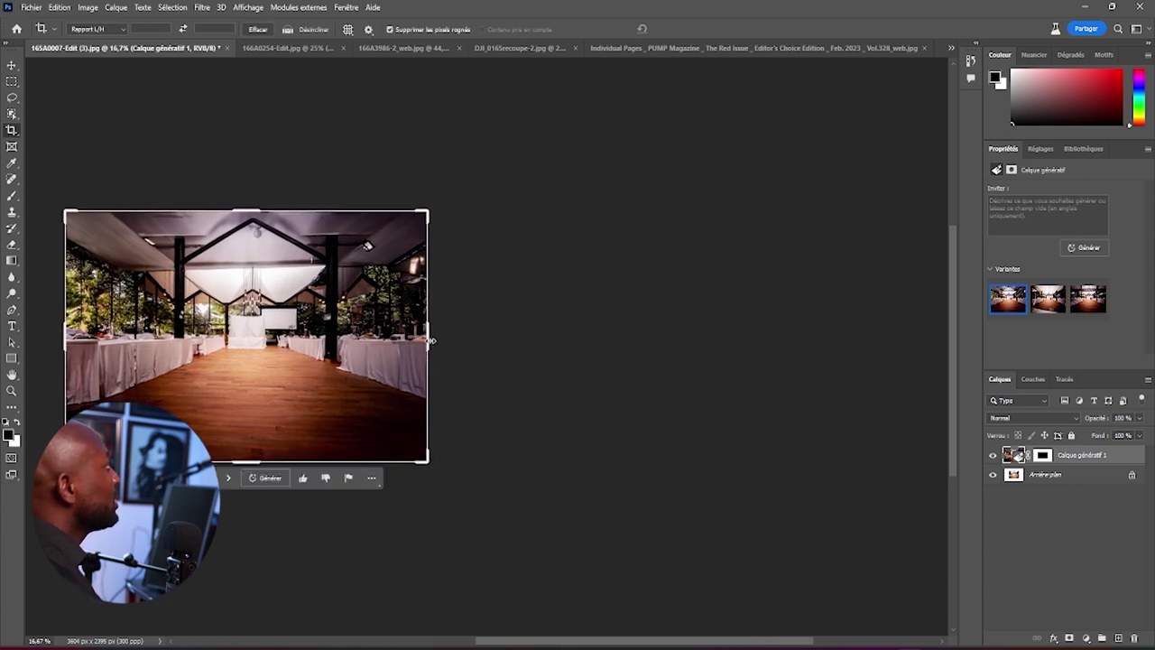
drag(430, 340, 616, 341)
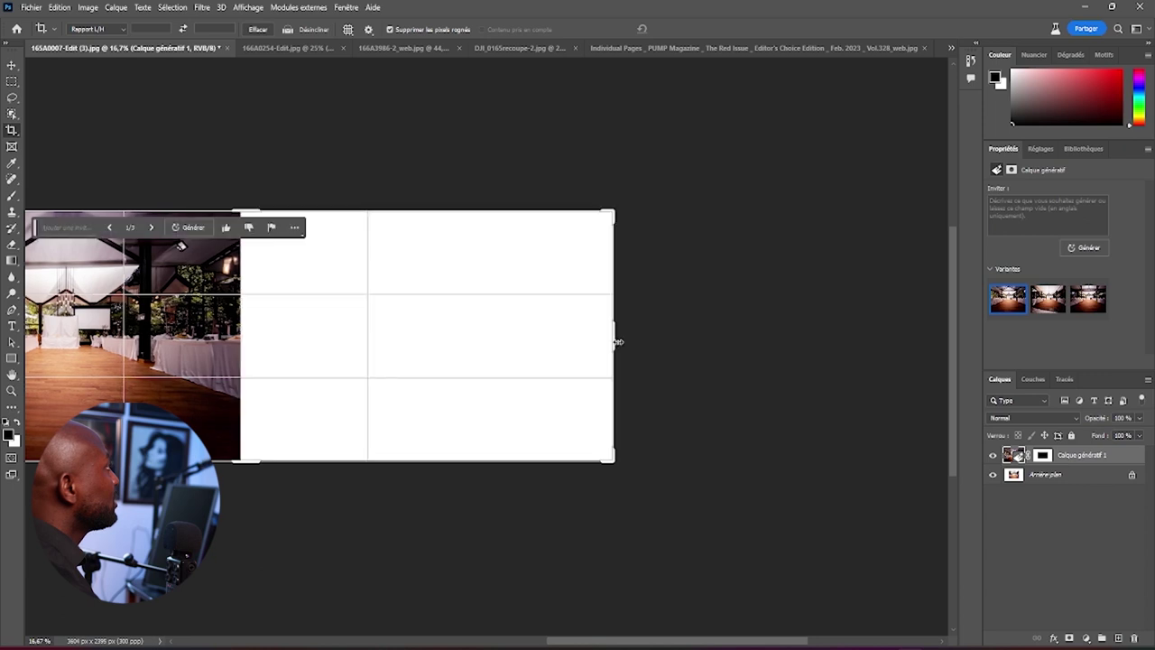
drag(180, 245, 398, 241)
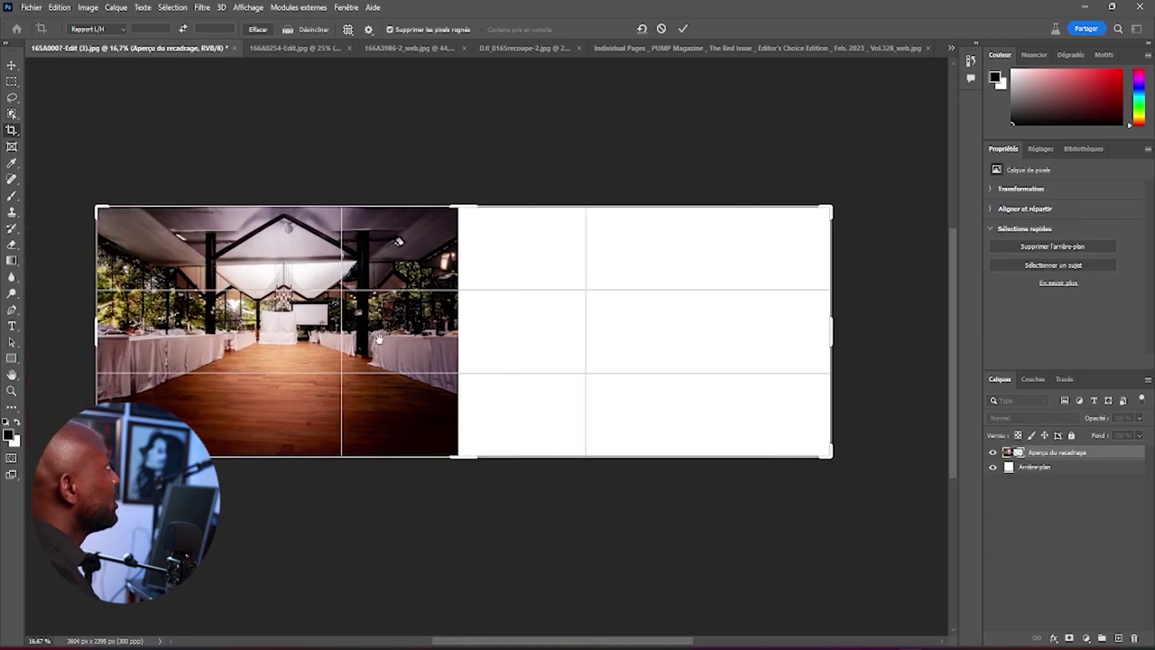
click(684, 29)
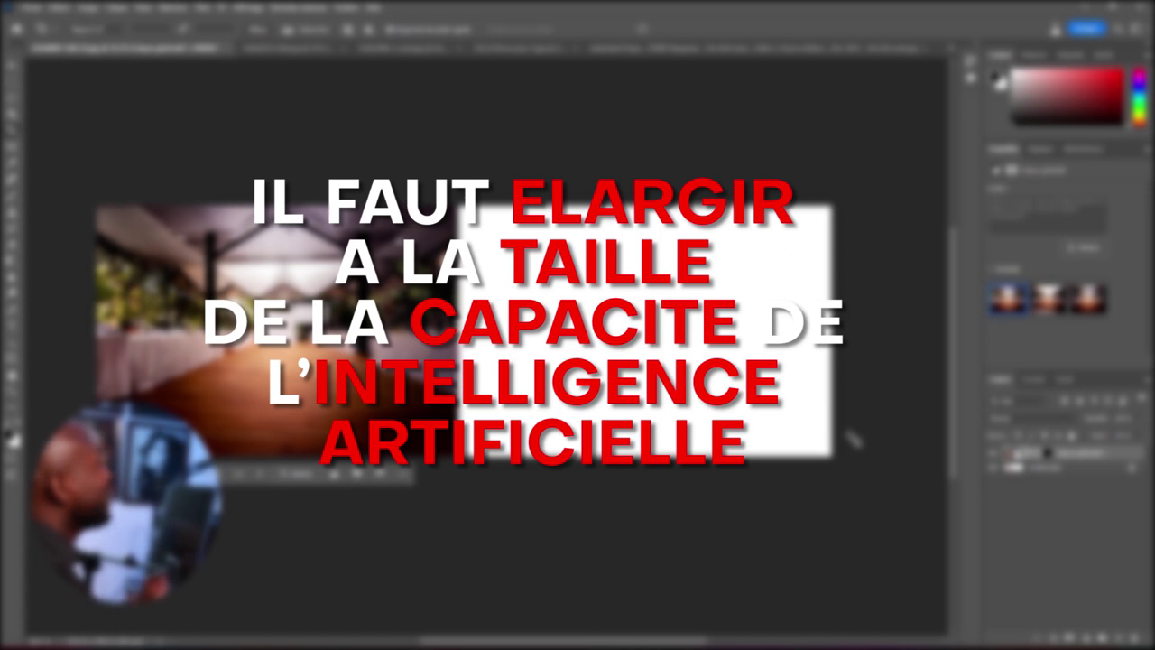
Undo the widening and set canvas width to 4616 px (3604+1012), anchored left-middle
key(ctrl+z)
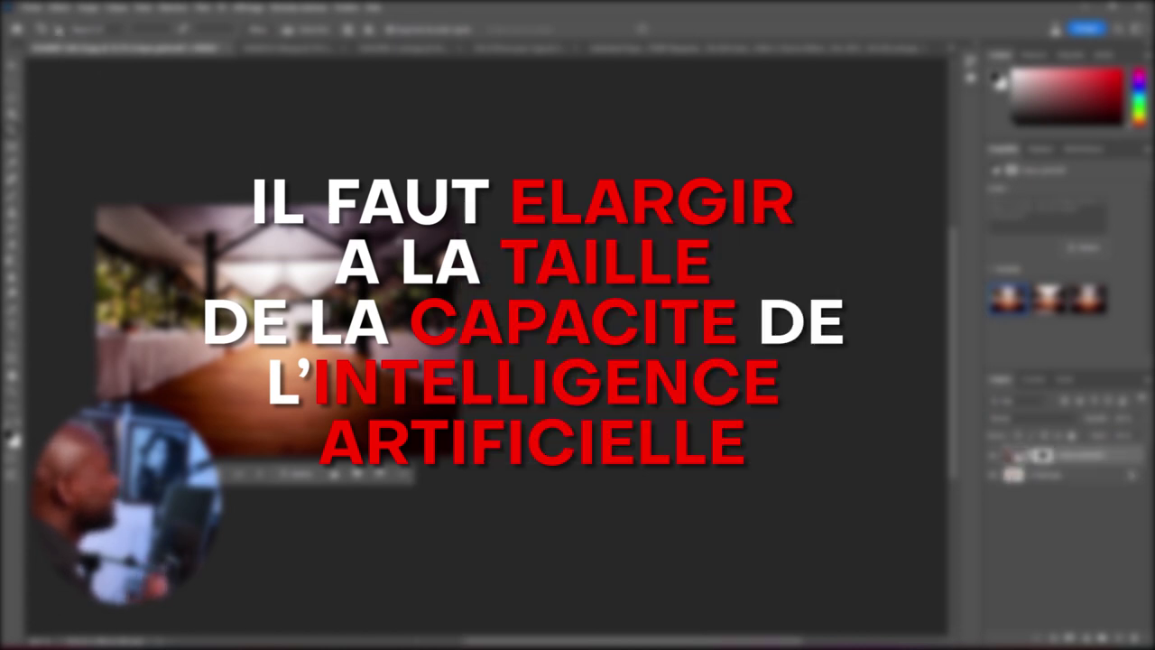
click(51, 9)
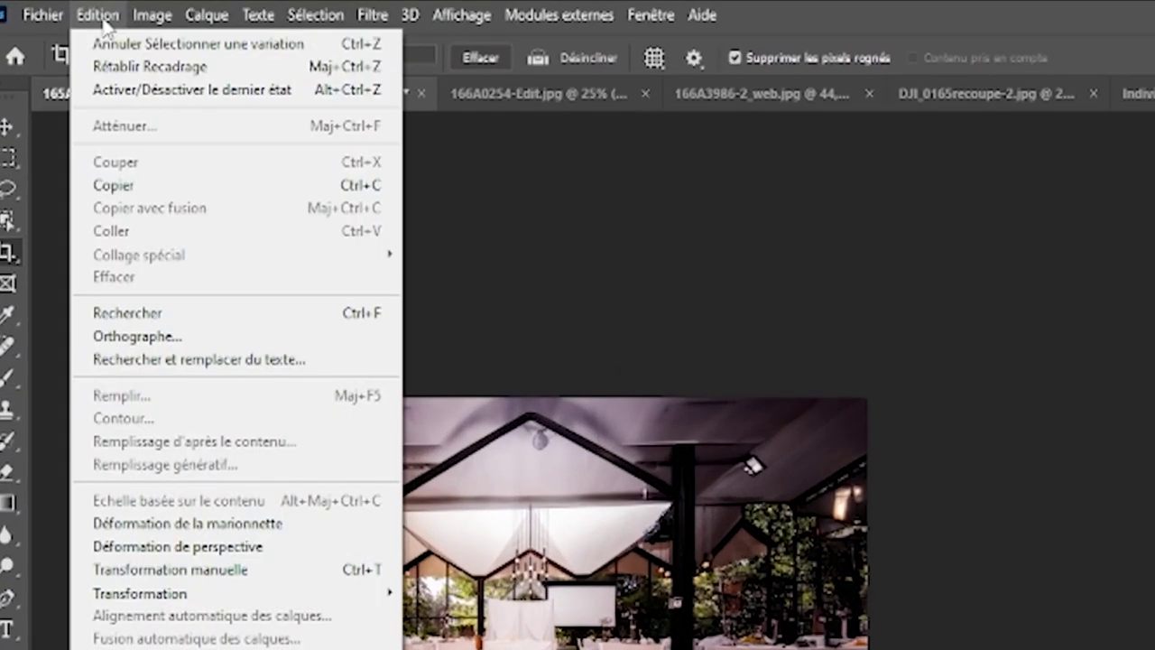
mouse_move(151, 15)
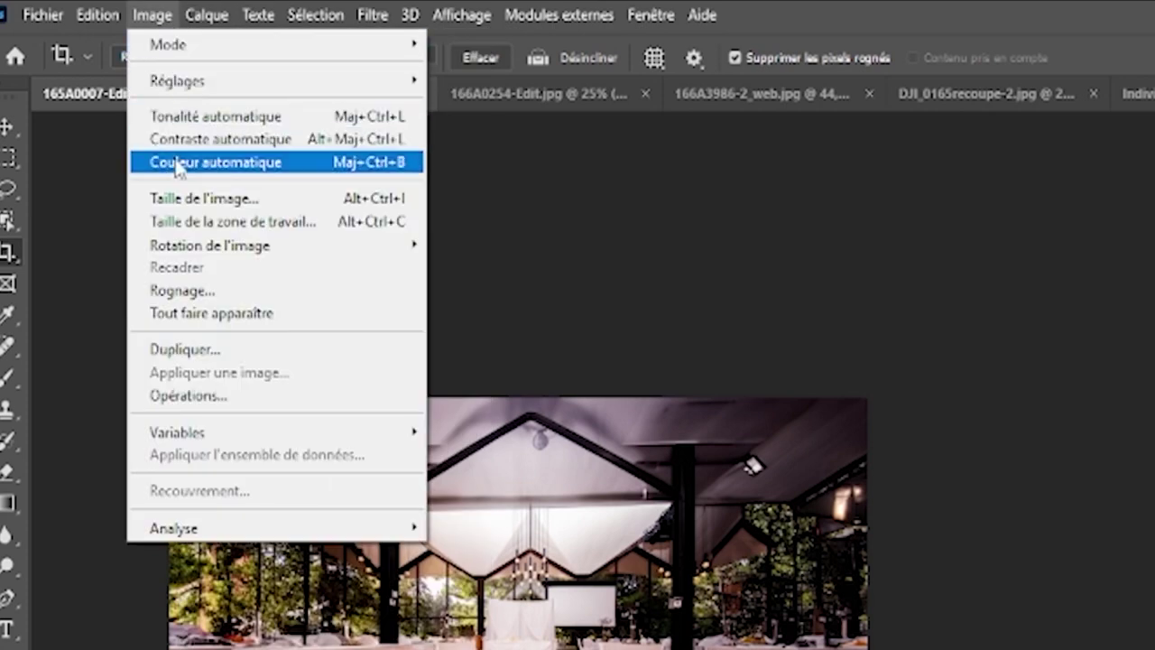
click(232, 222)
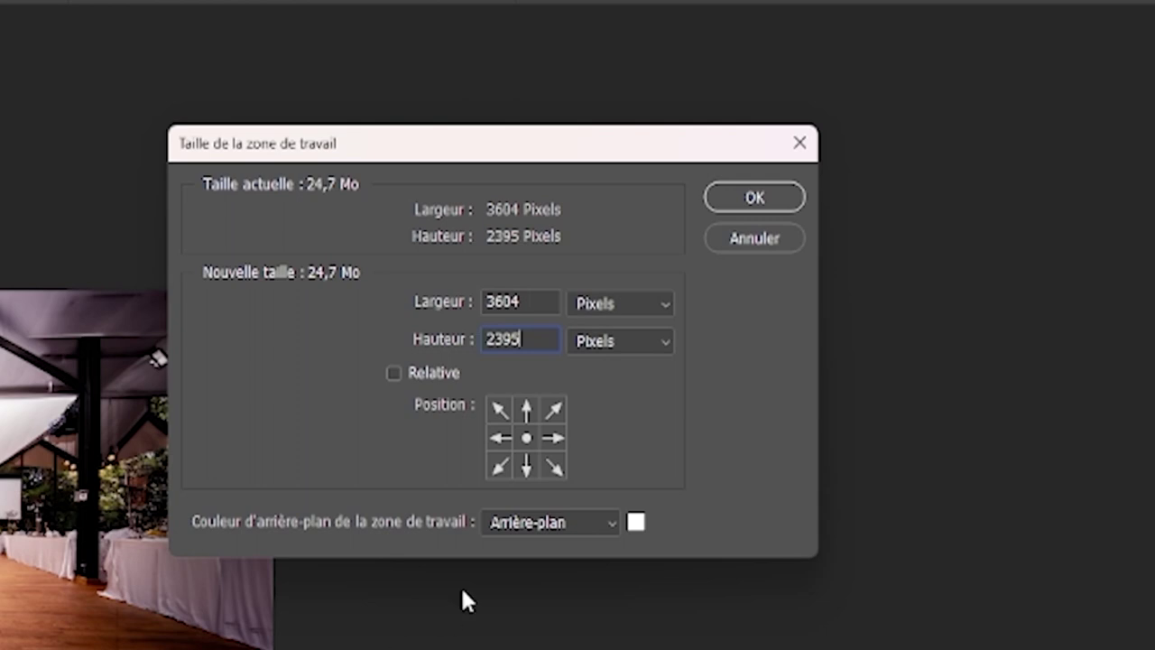
click(523, 297)
text(+)
text(1080)
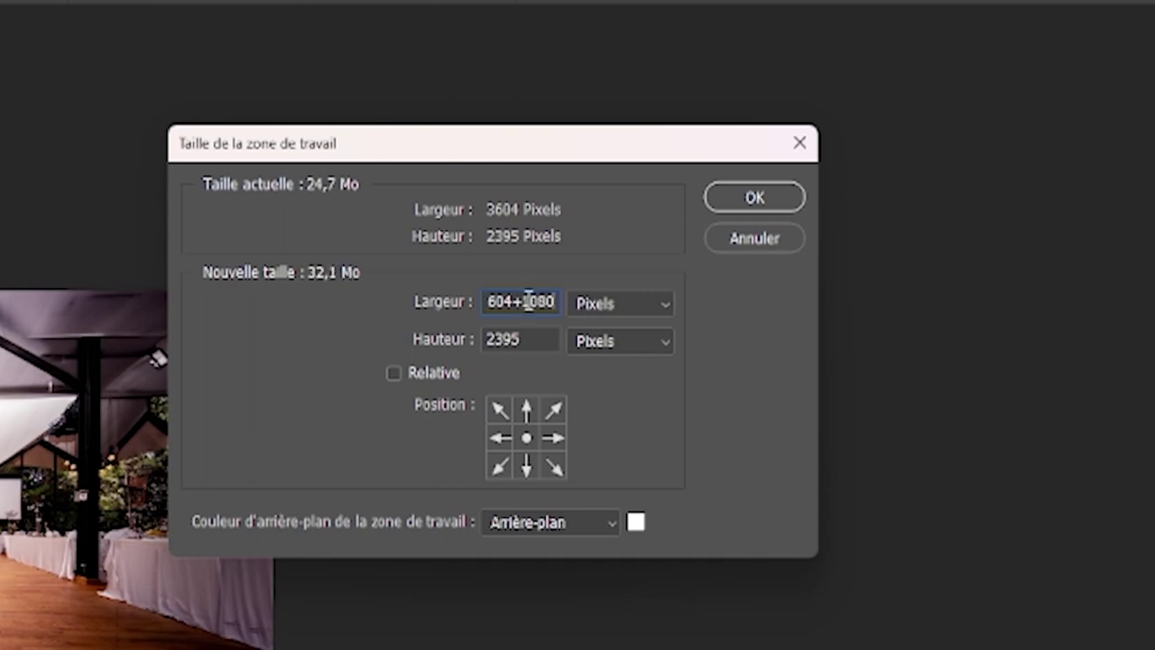
key(BackSpace)
key(BackSpace)
text(12)
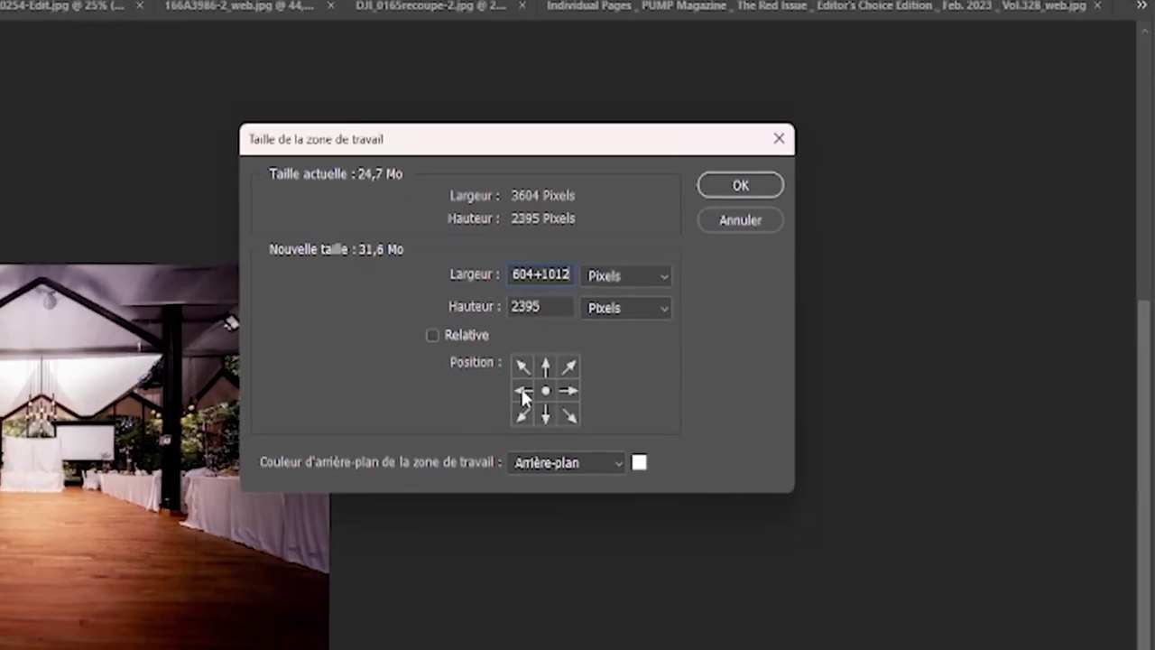
click(499, 437)
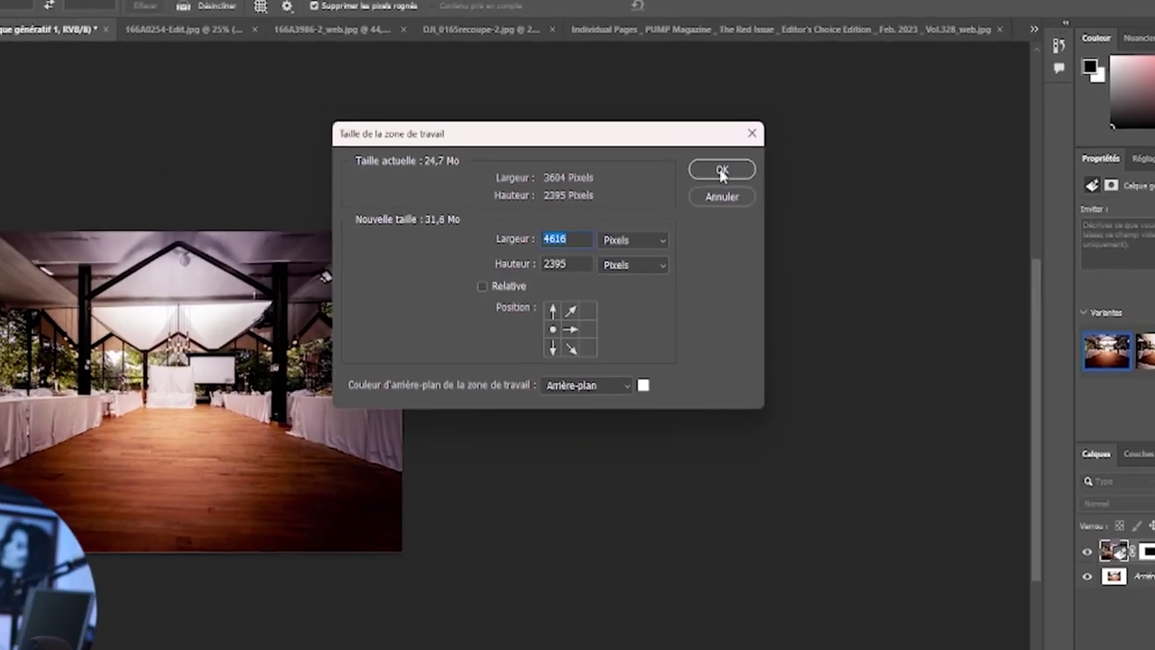
click(720, 168)
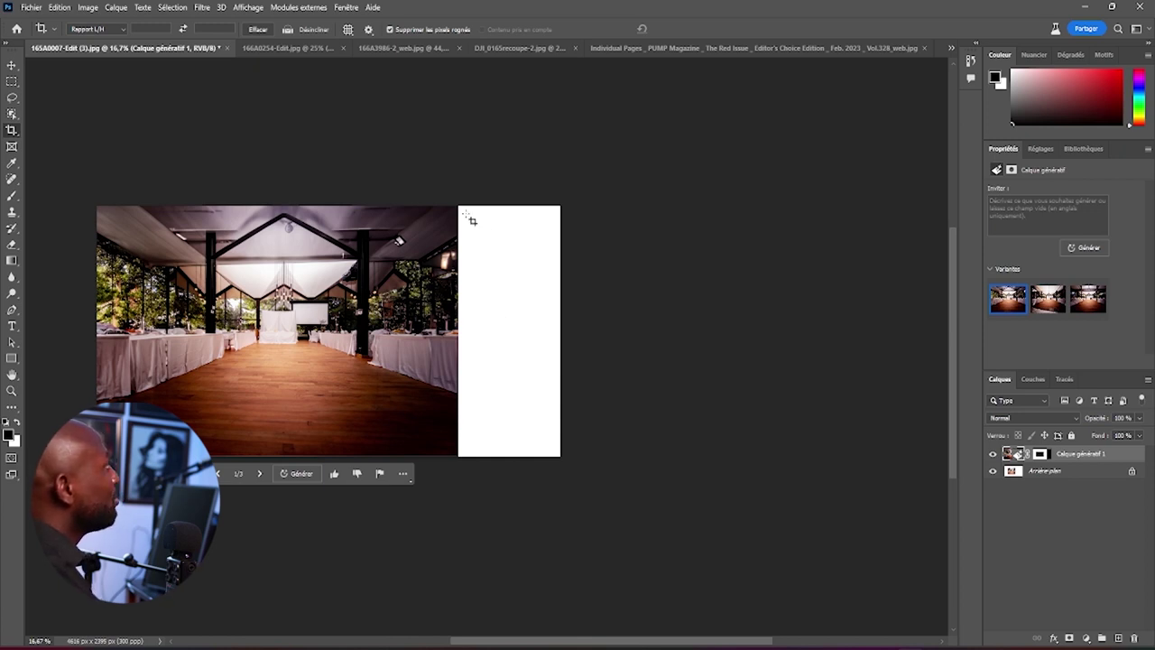
key(m)
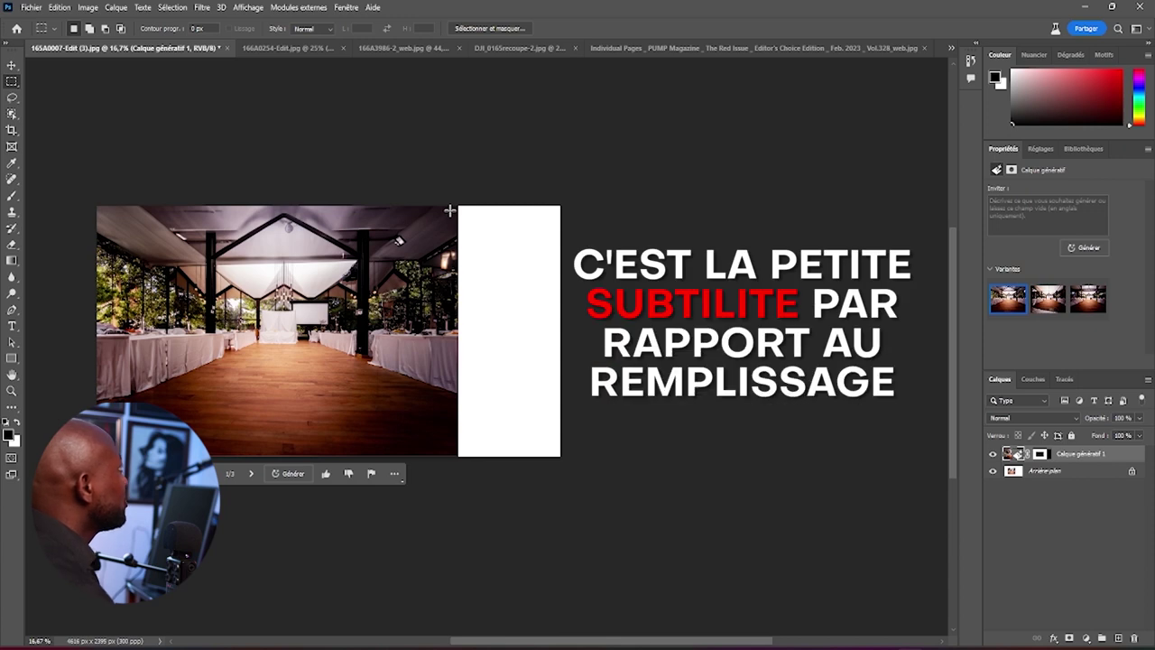